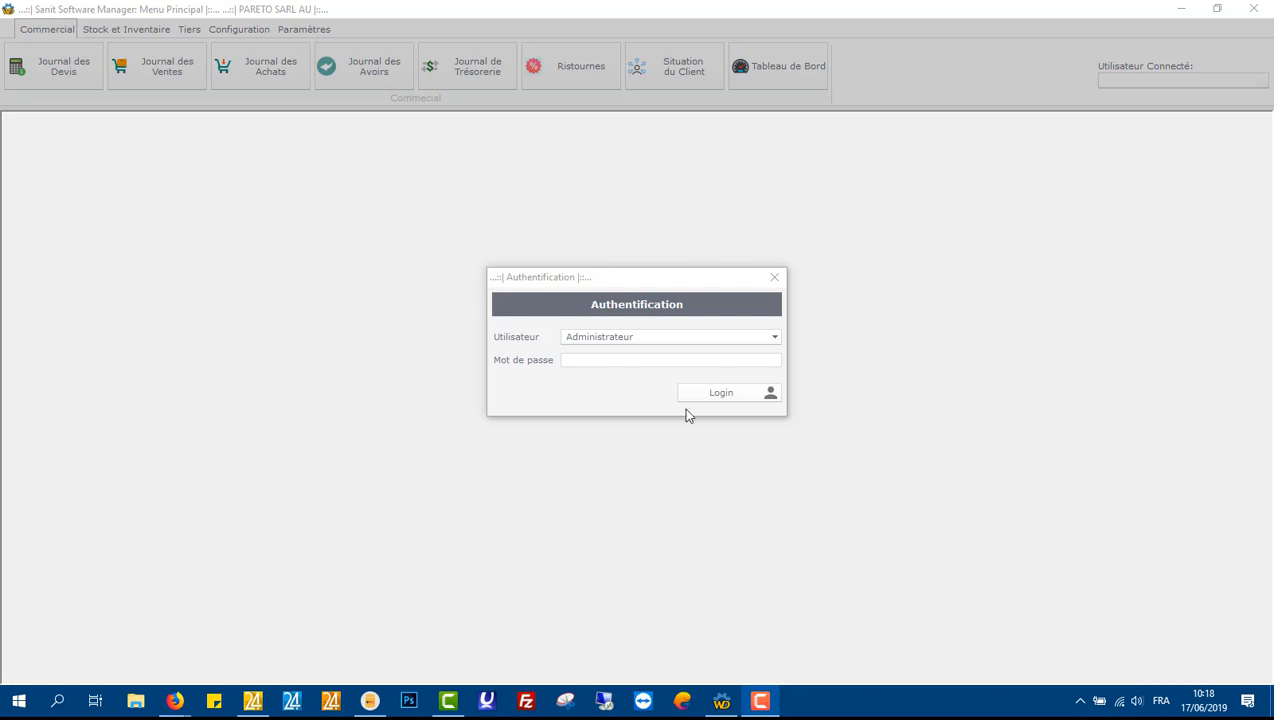
Step: Choose Administrateur as the login user in the authentication dialog
left_click(646, 295)
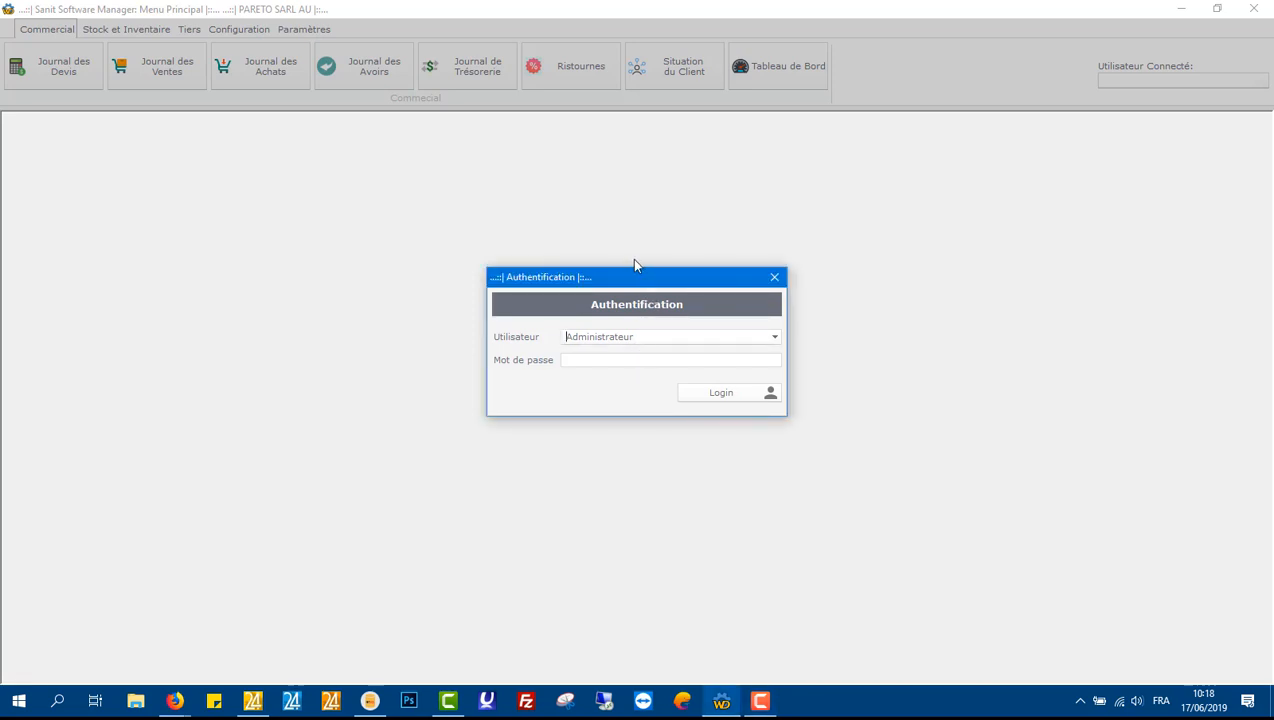
left_click(775, 341)
left_click(775, 340)
left_click(775, 340)
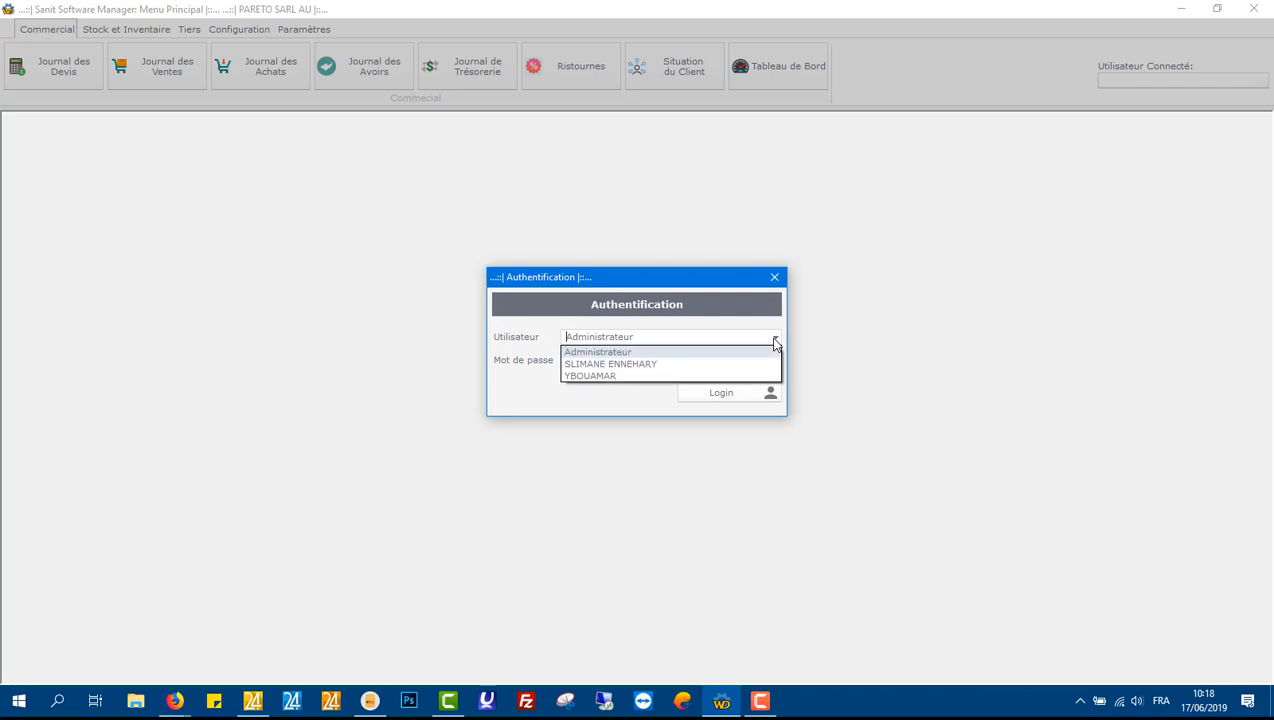
left_click(659, 349)
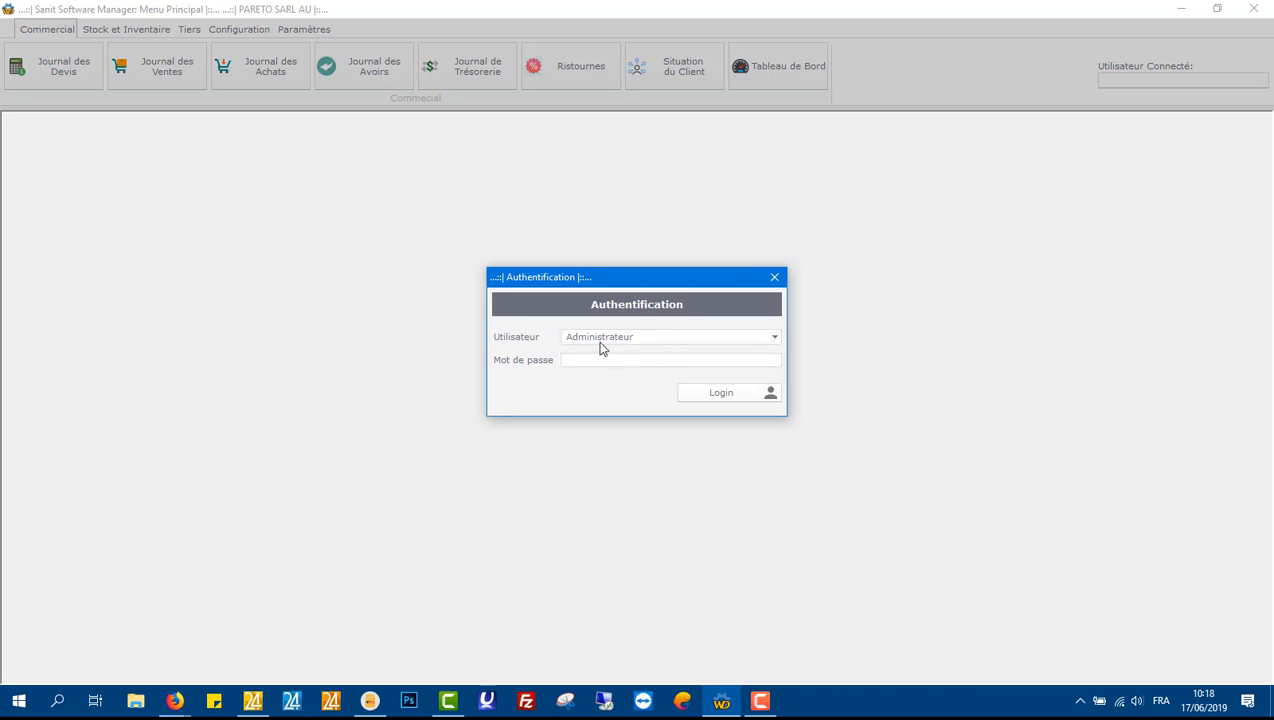
double_click(600, 340)
left_click(774, 341)
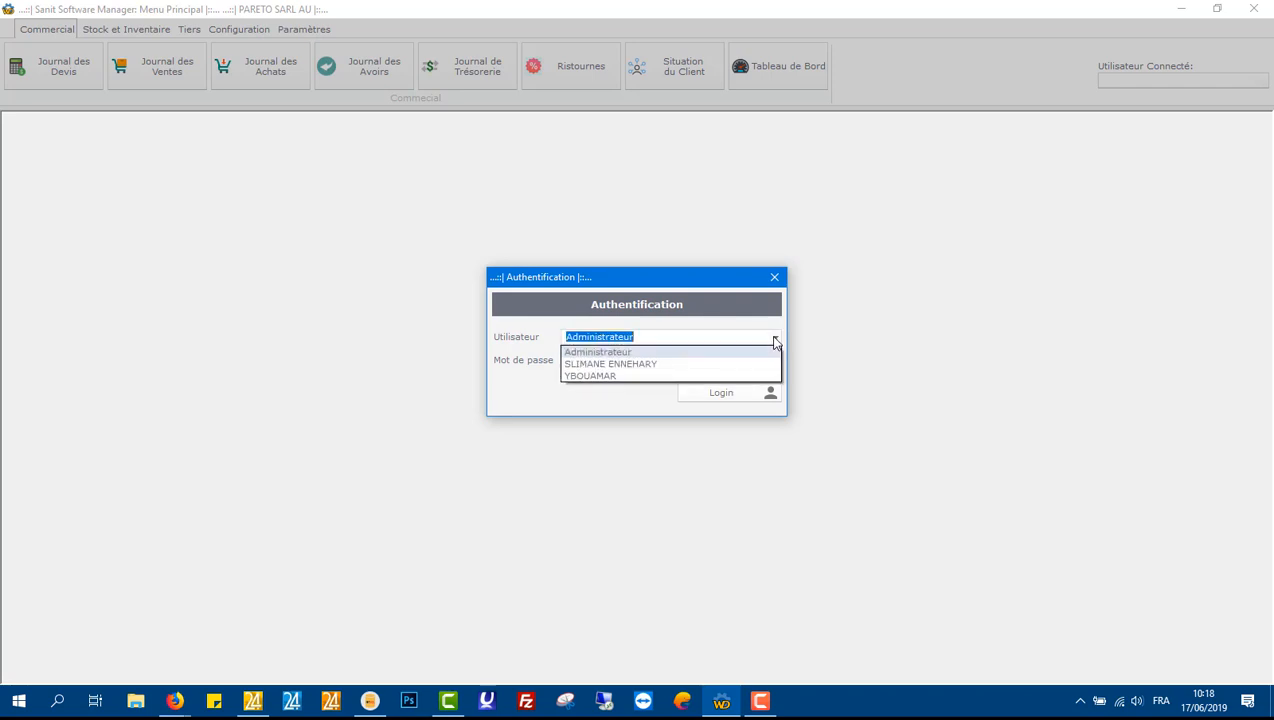
left_click(775, 341)
type("YBOUAMAR")
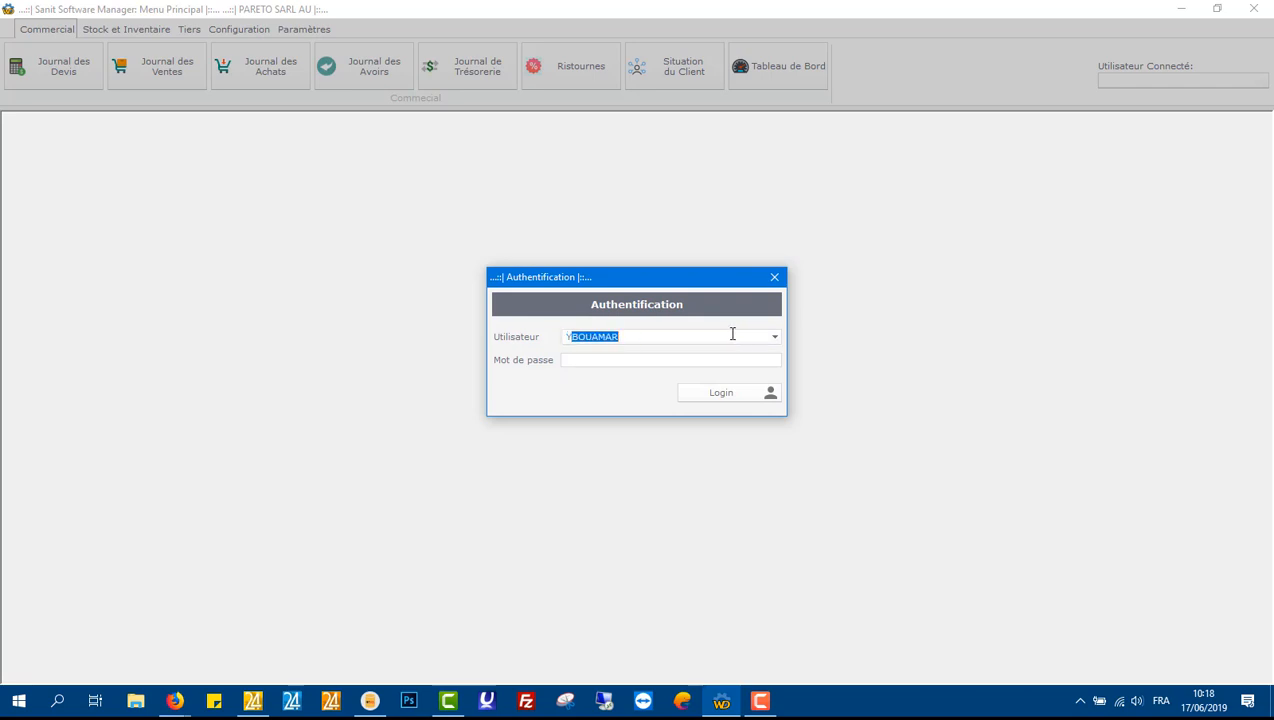
key("Tab")
left_click(776, 338)
left_click(769, 358)
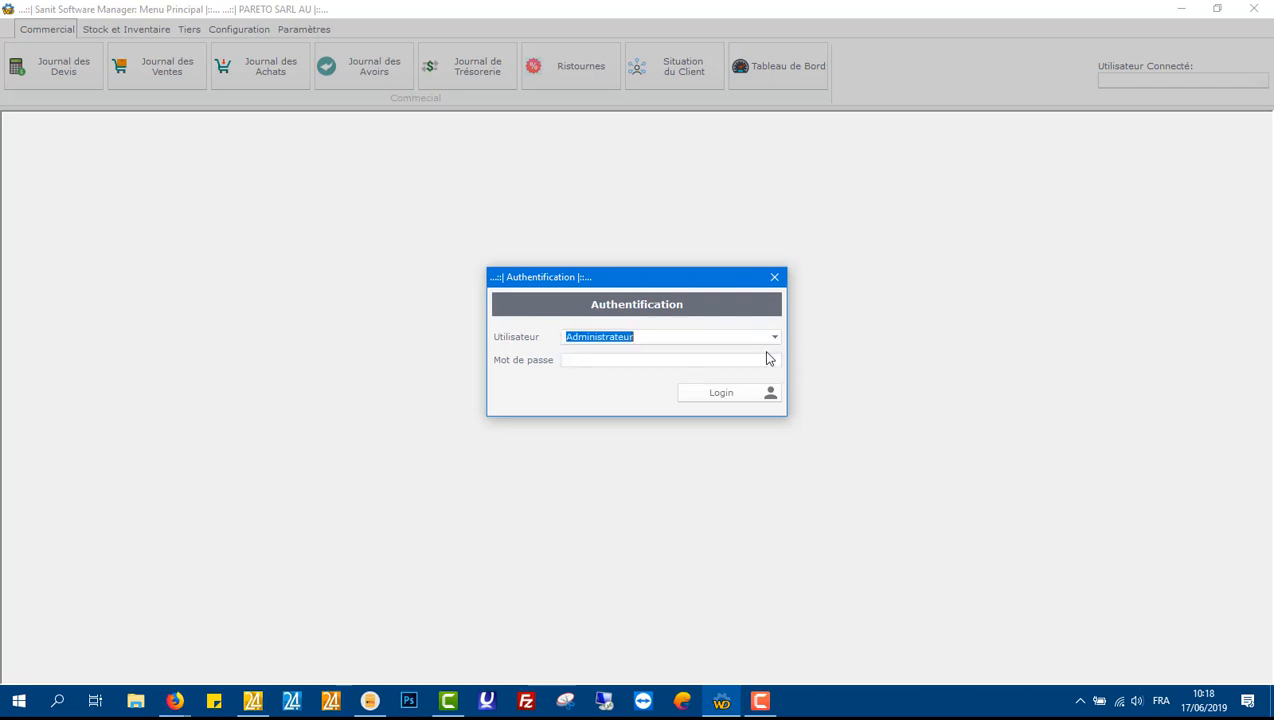
Step: Enter the account password and log in
left_click(696, 360)
type("•••")
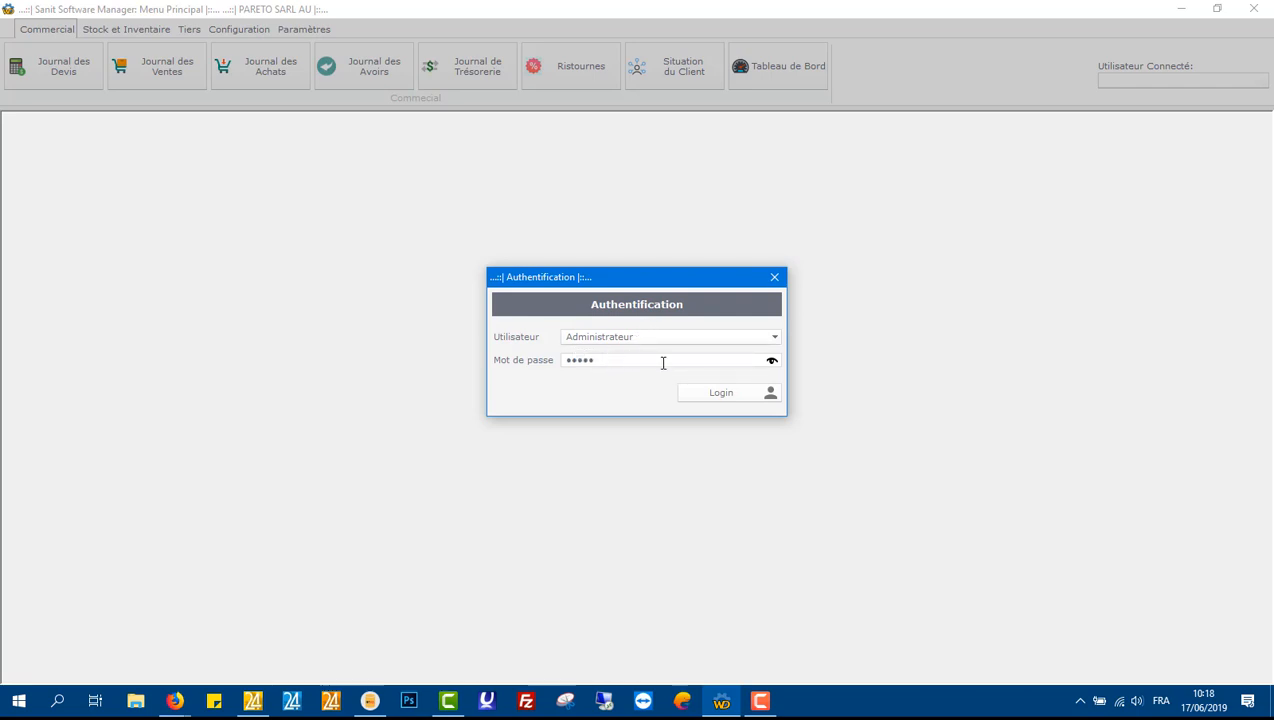
left_click(739, 390)
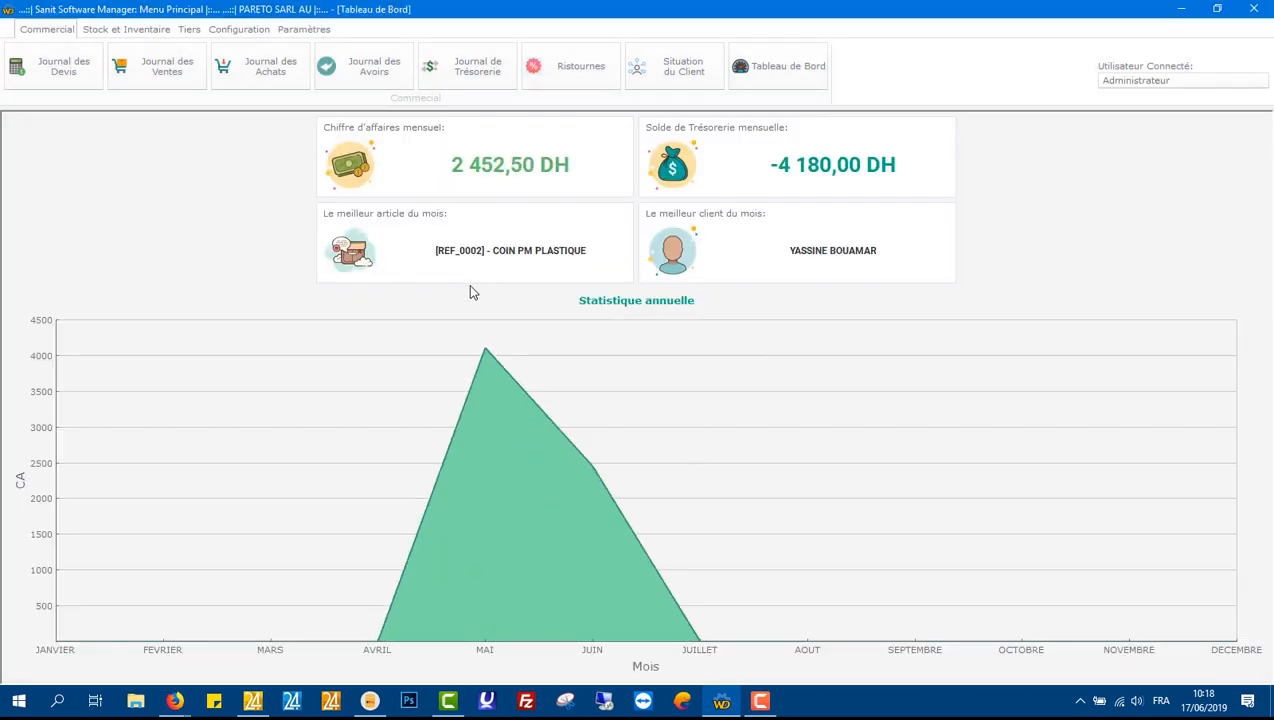
Step: Open the users table from the Tiers section
left_click(312, 29)
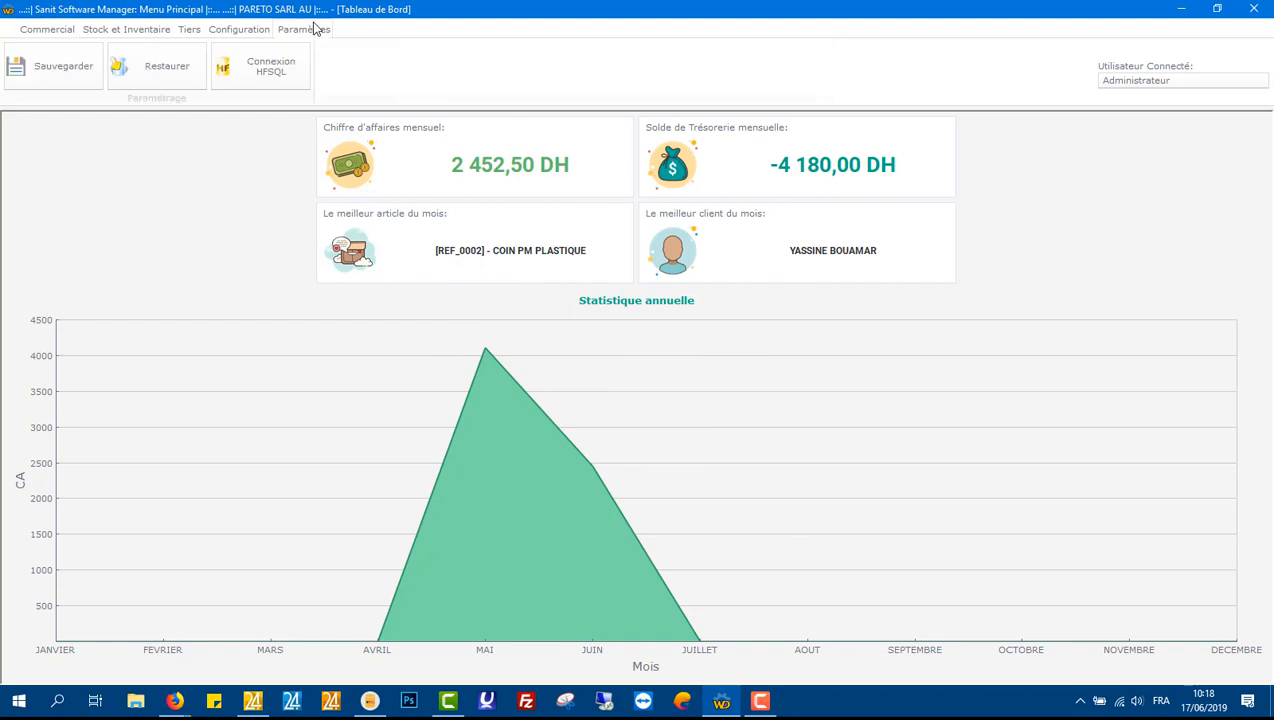
left_click(255, 32)
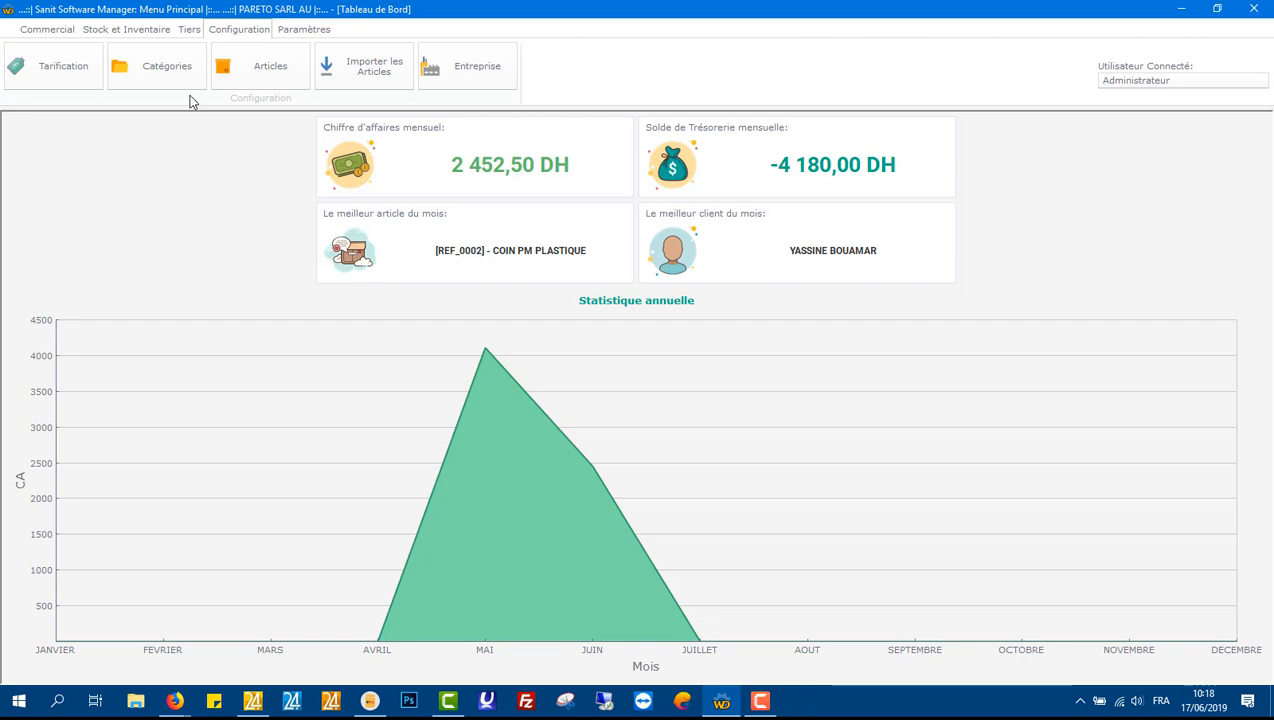
left_click(190, 30)
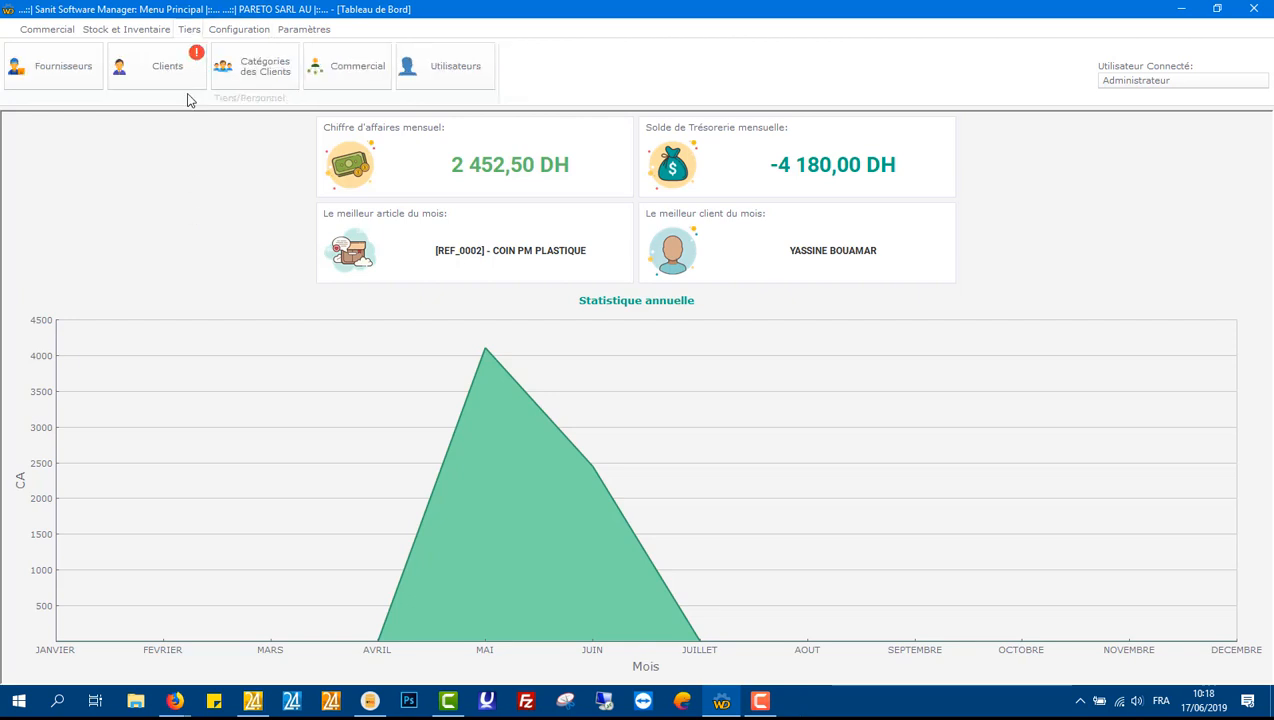
left_click(412, 70)
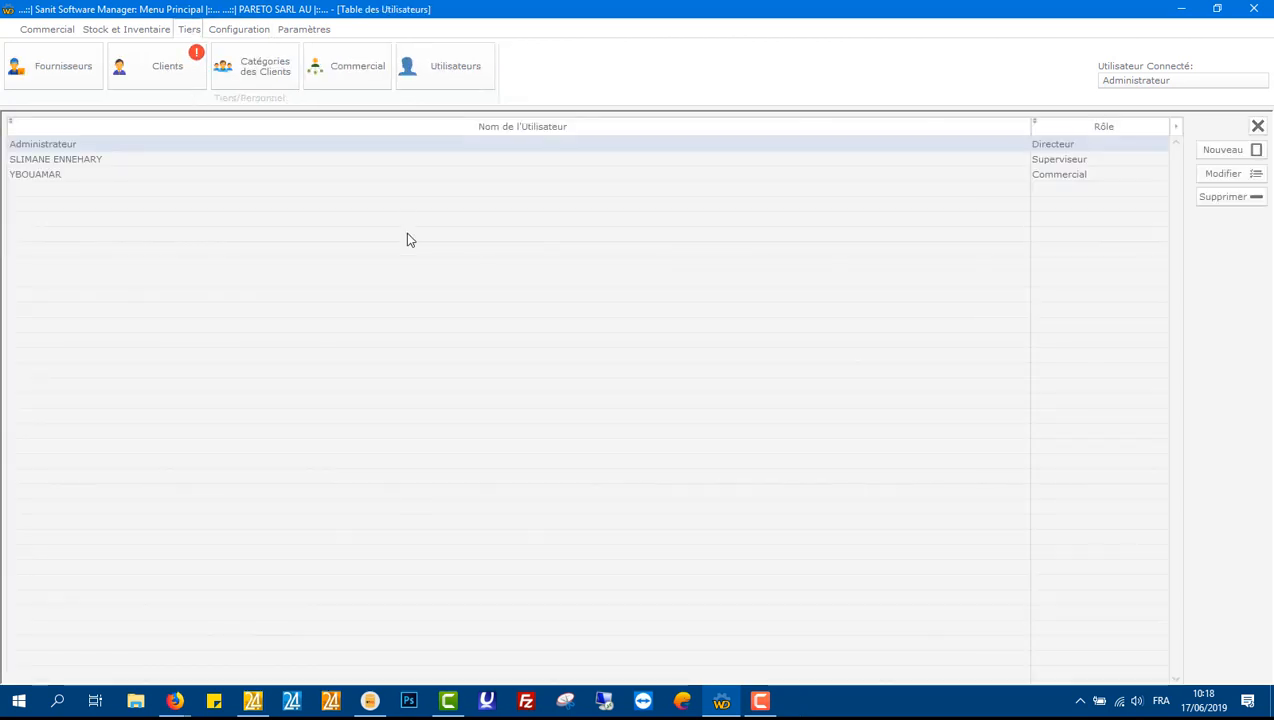
Step: Create a new user AHMED with a password and the Commercial role, and validate
left_click(1203, 150)
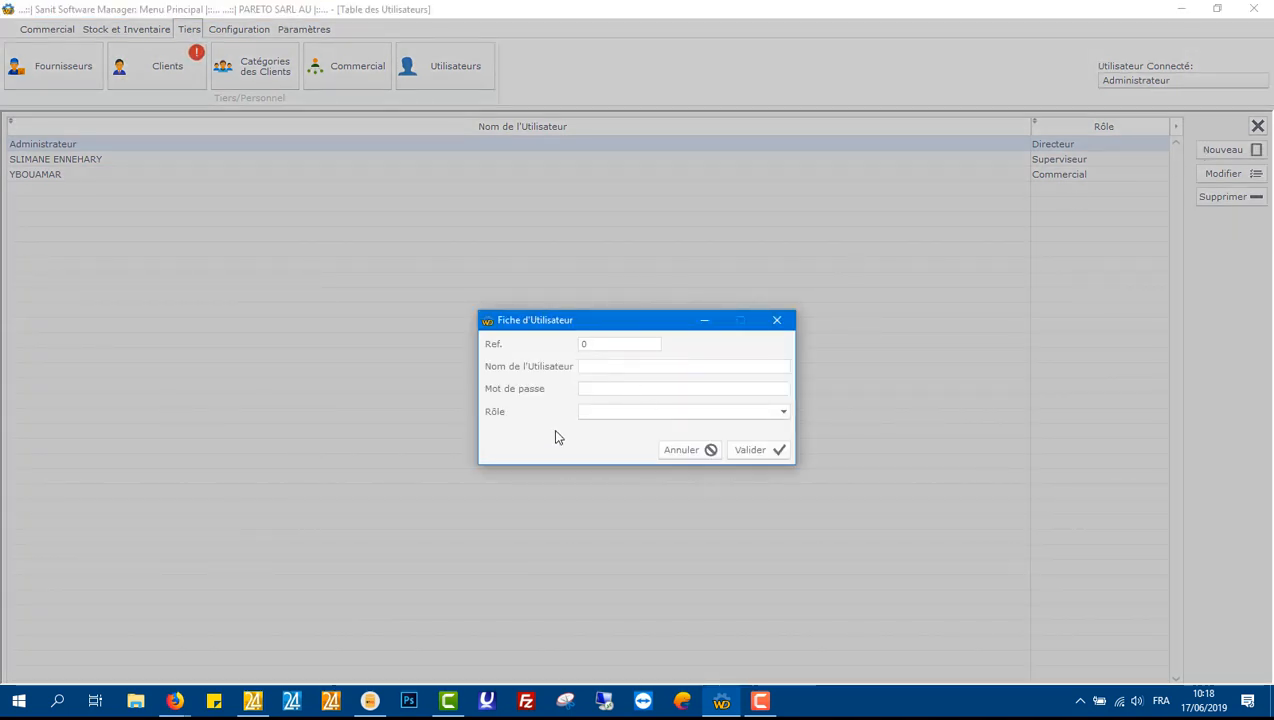
type("AHMED")
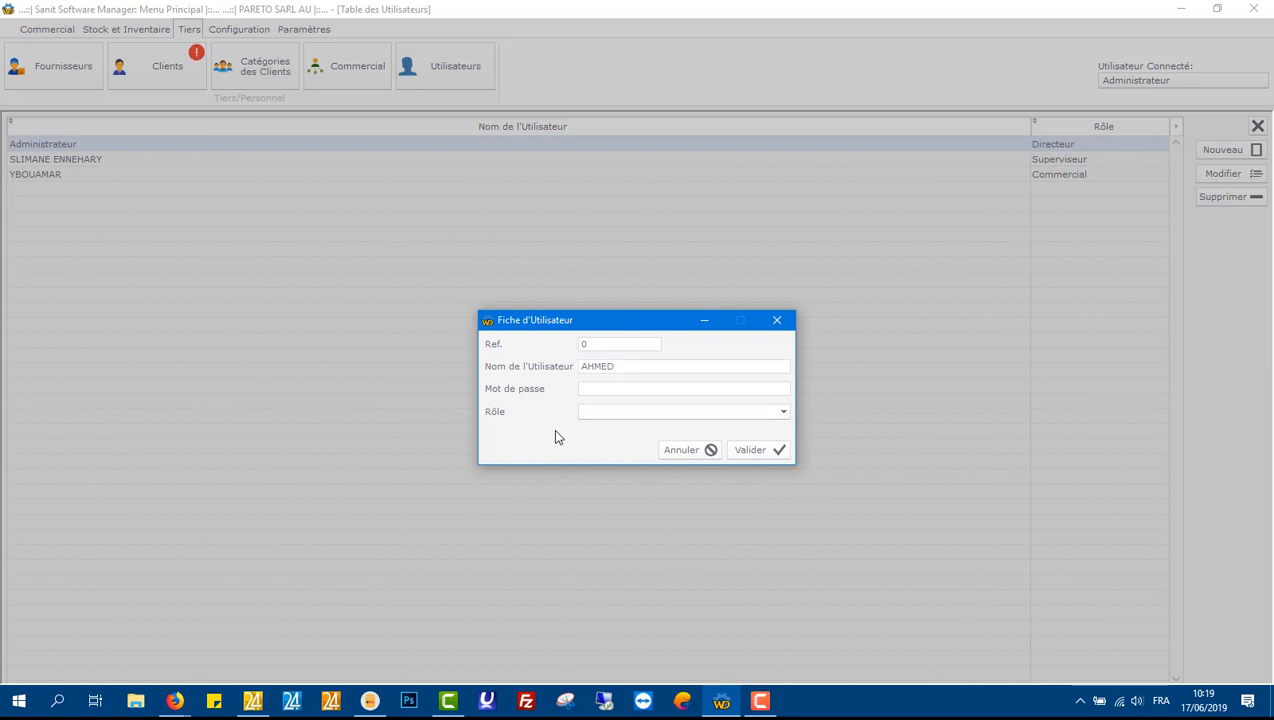
left_click(626, 388)
type("1")
left_click(780, 390)
left_click(780, 391)
left_click(782, 413)
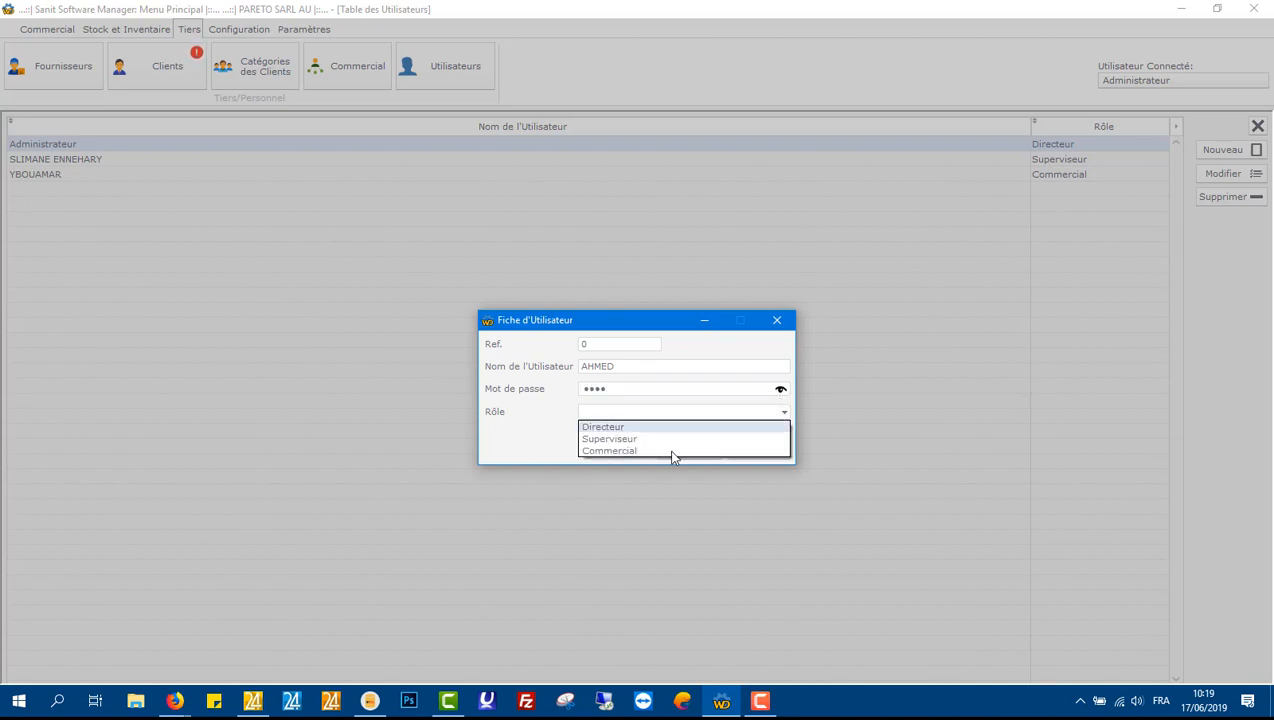
left_click(611, 451)
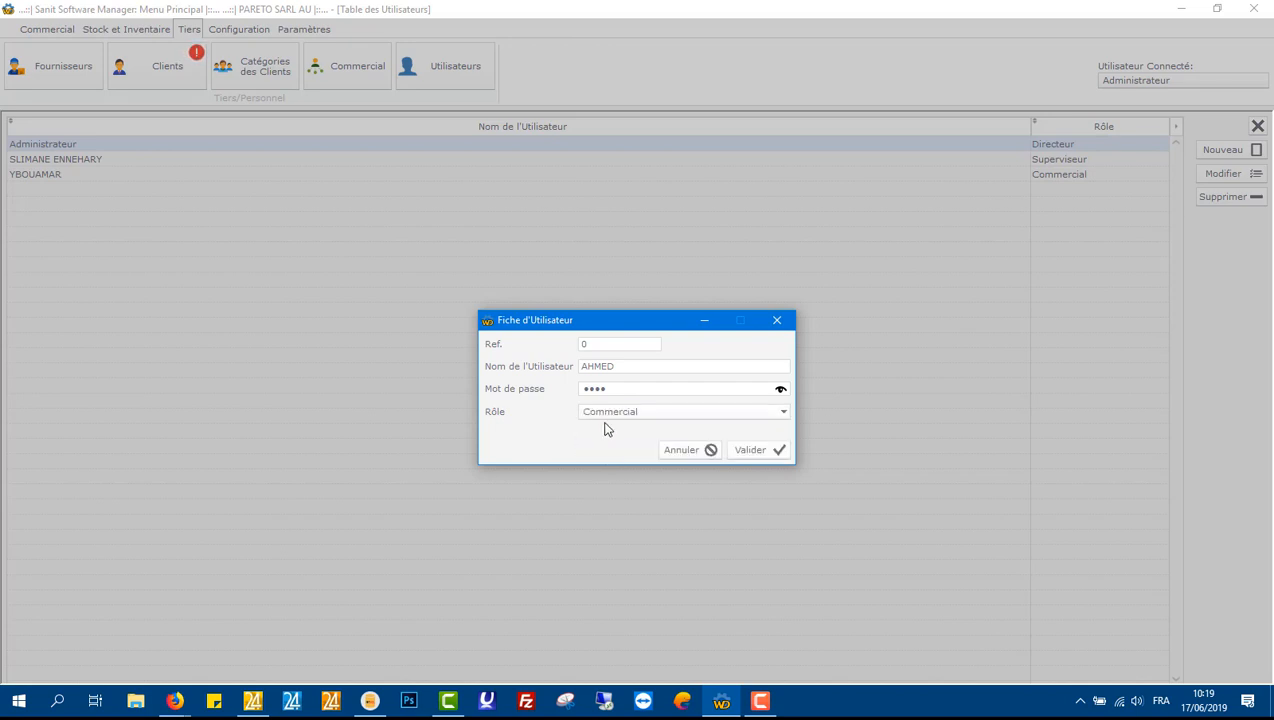
left_click(759, 450)
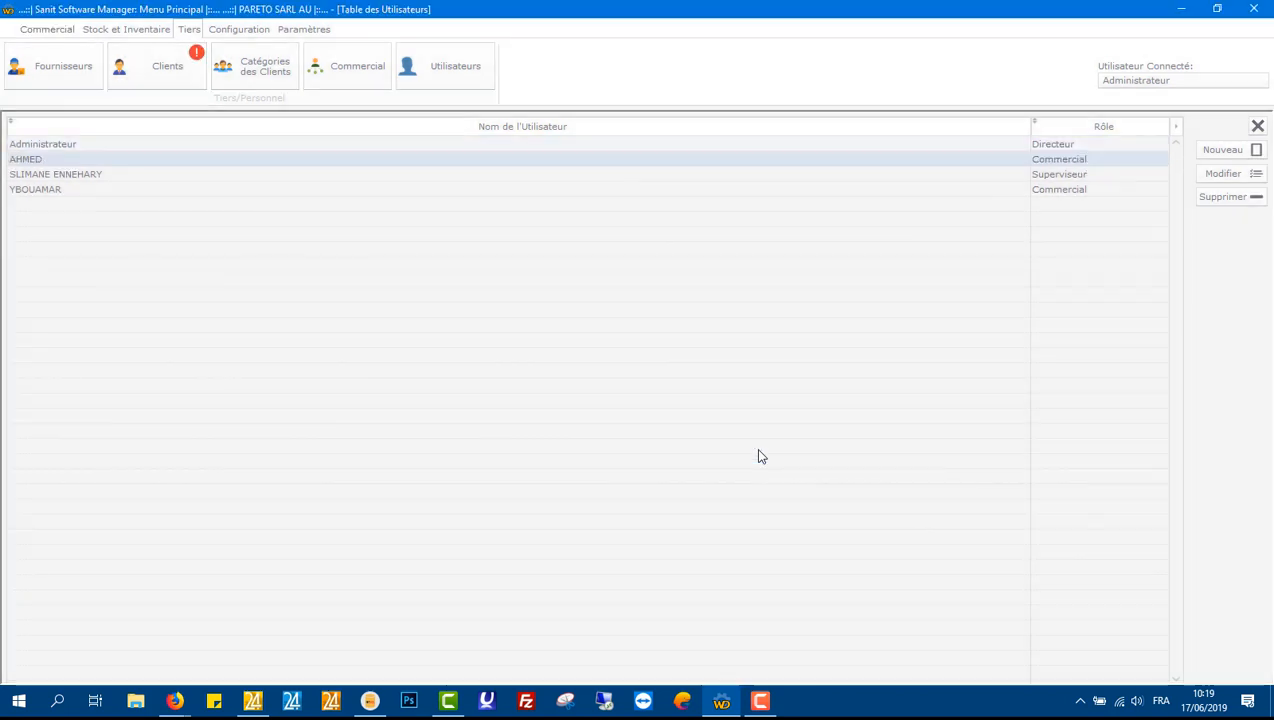
Step: Select entries in the users list and close the users table
left_click(41, 147)
left_click(37, 166)
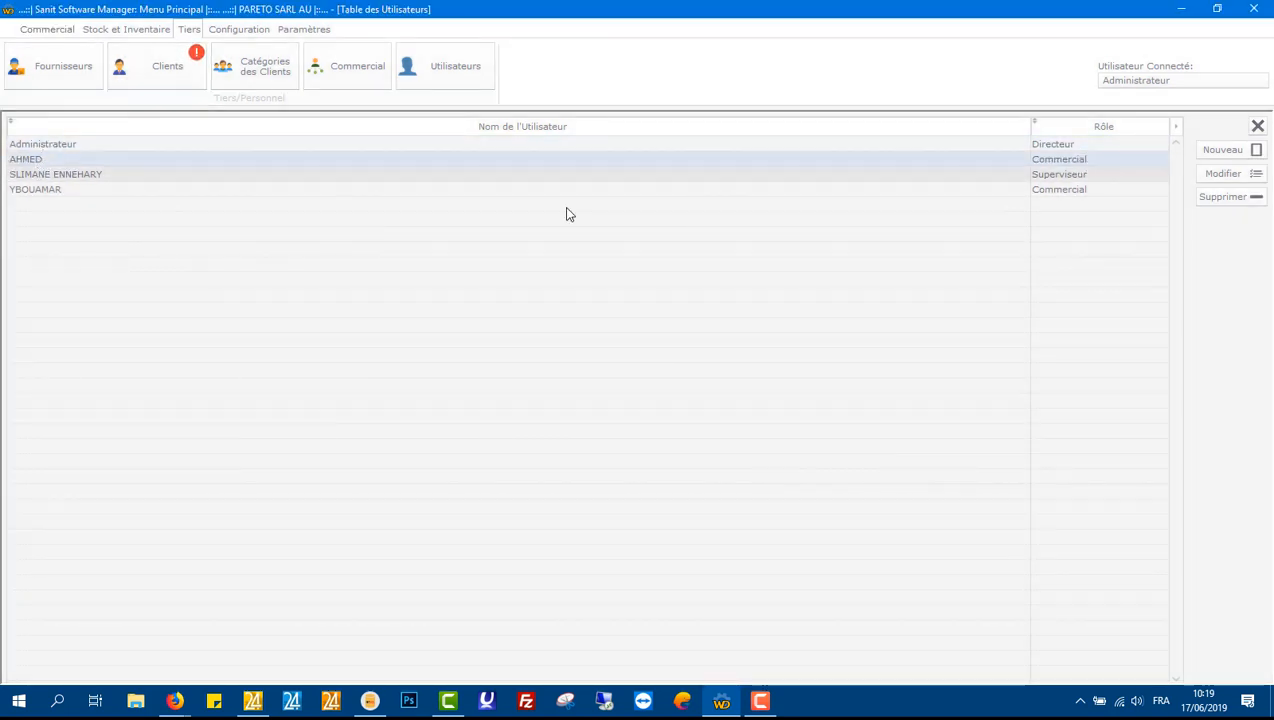
left_click(1258, 127)
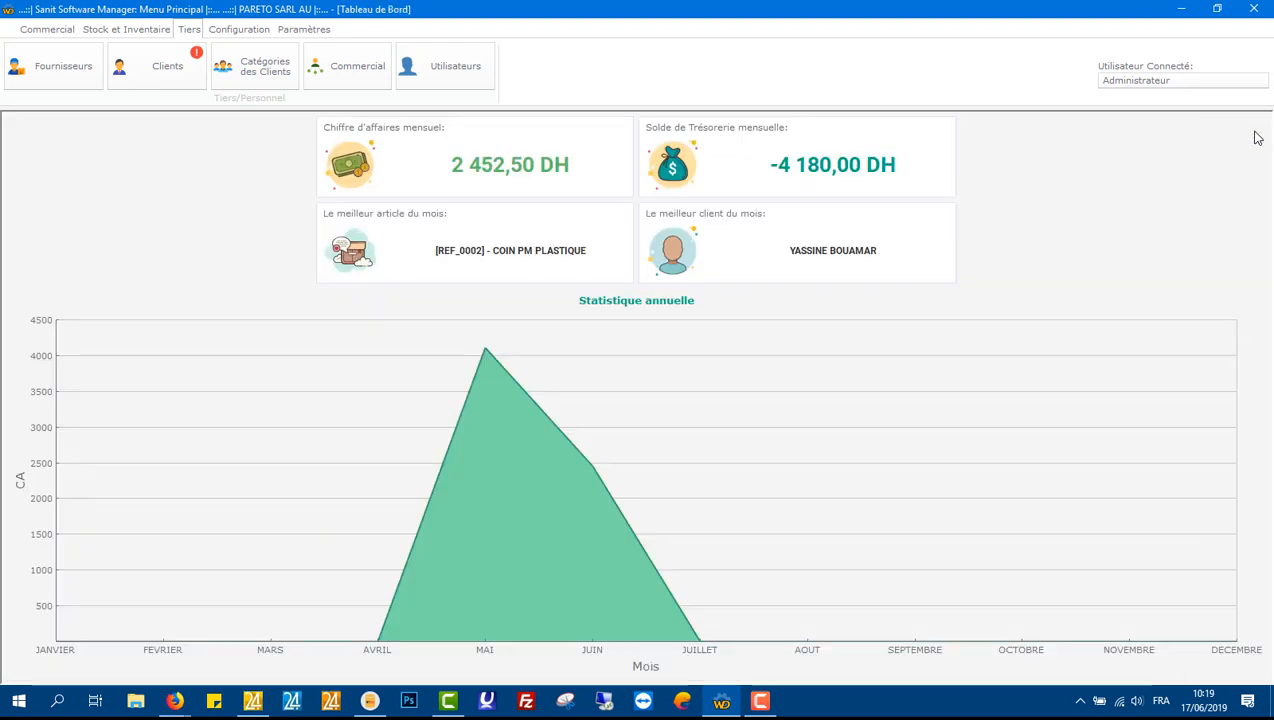
Step: Open the company sheet and replace its header image with the CoffeeCash logo
left_click(250, 31)
left_click(472, 60)
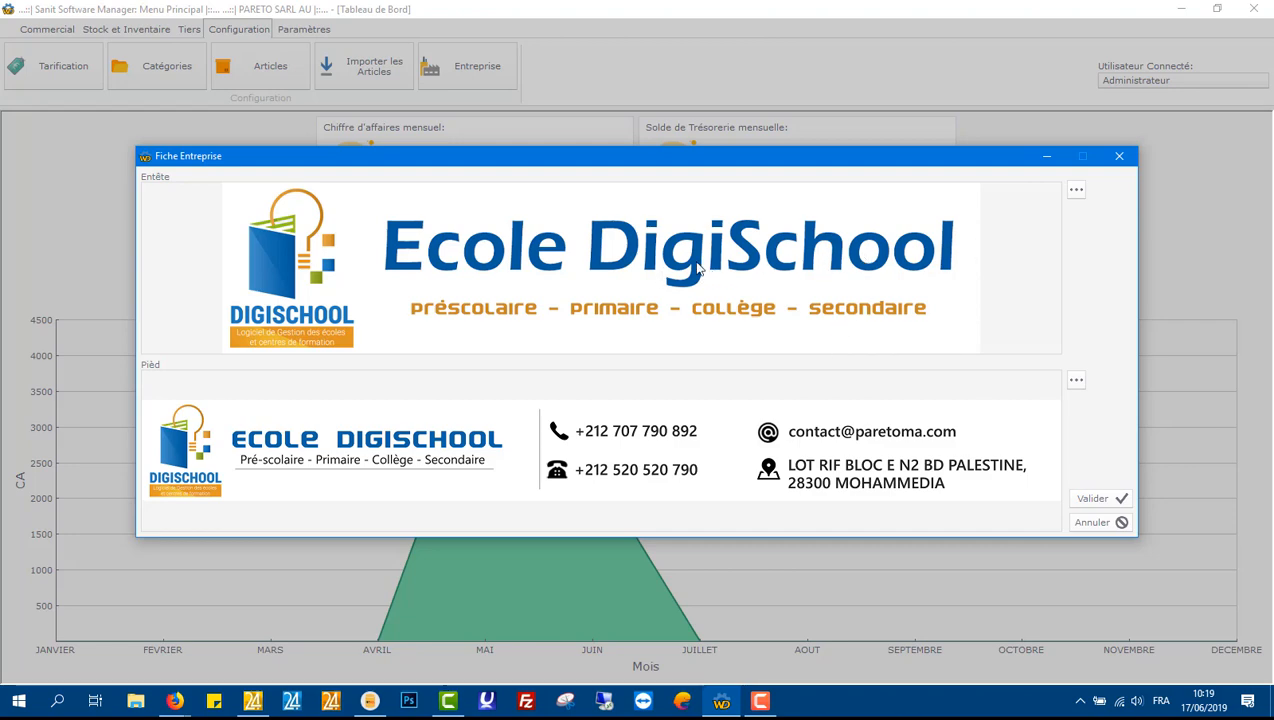
left_click(1075, 191)
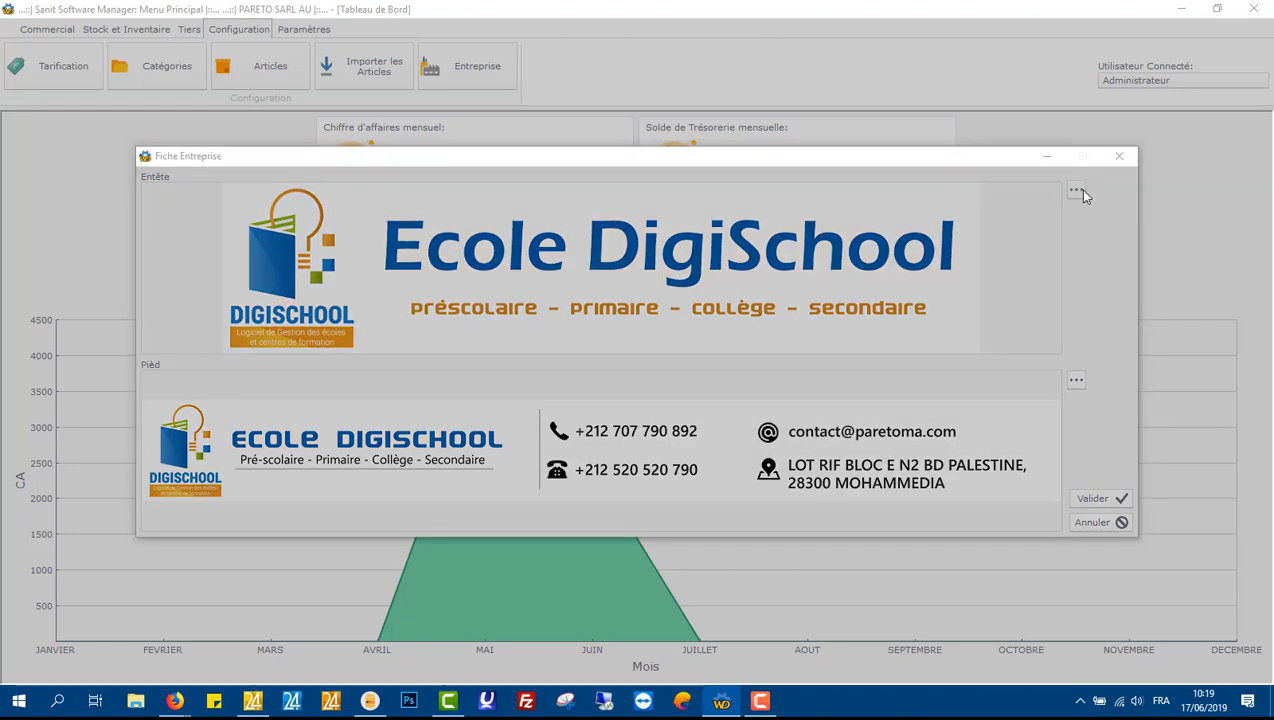
left_click_drag(573, 185, 574, 205)
double_click(349, 265)
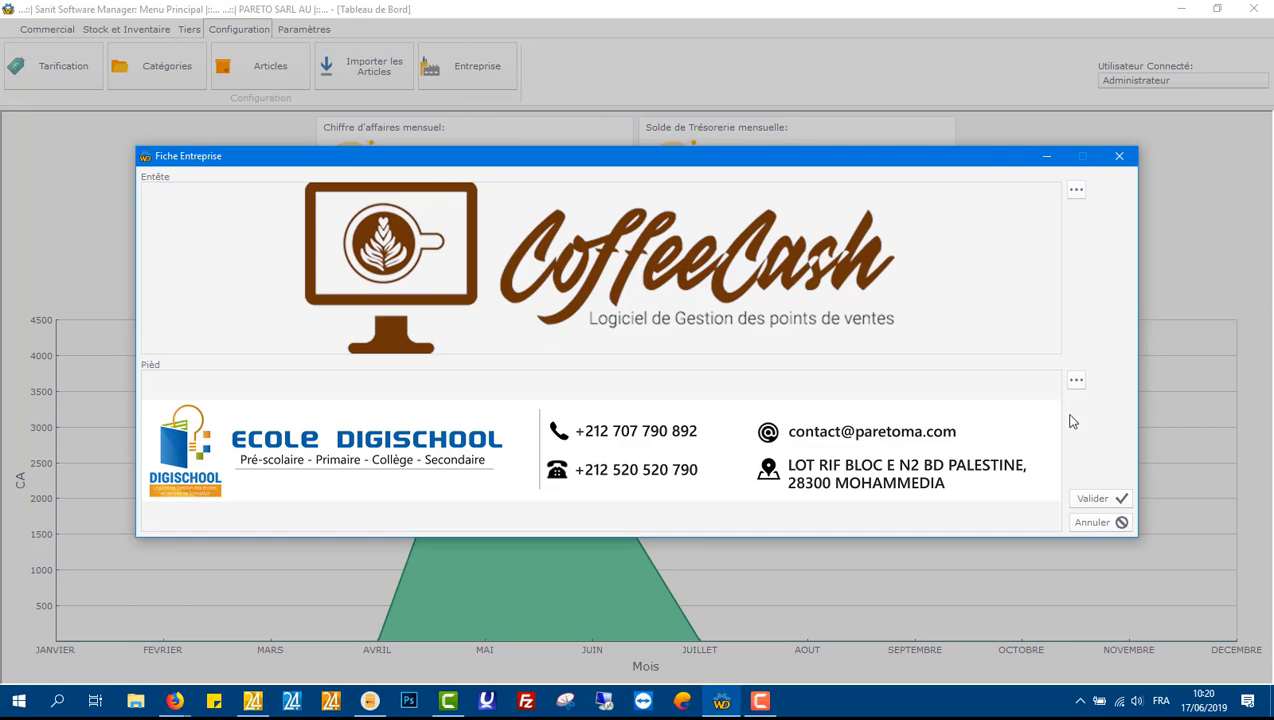
Step: Replace the footer image with the DIGISCHOOL logo and validate the company sheet
left_click(1076, 381)
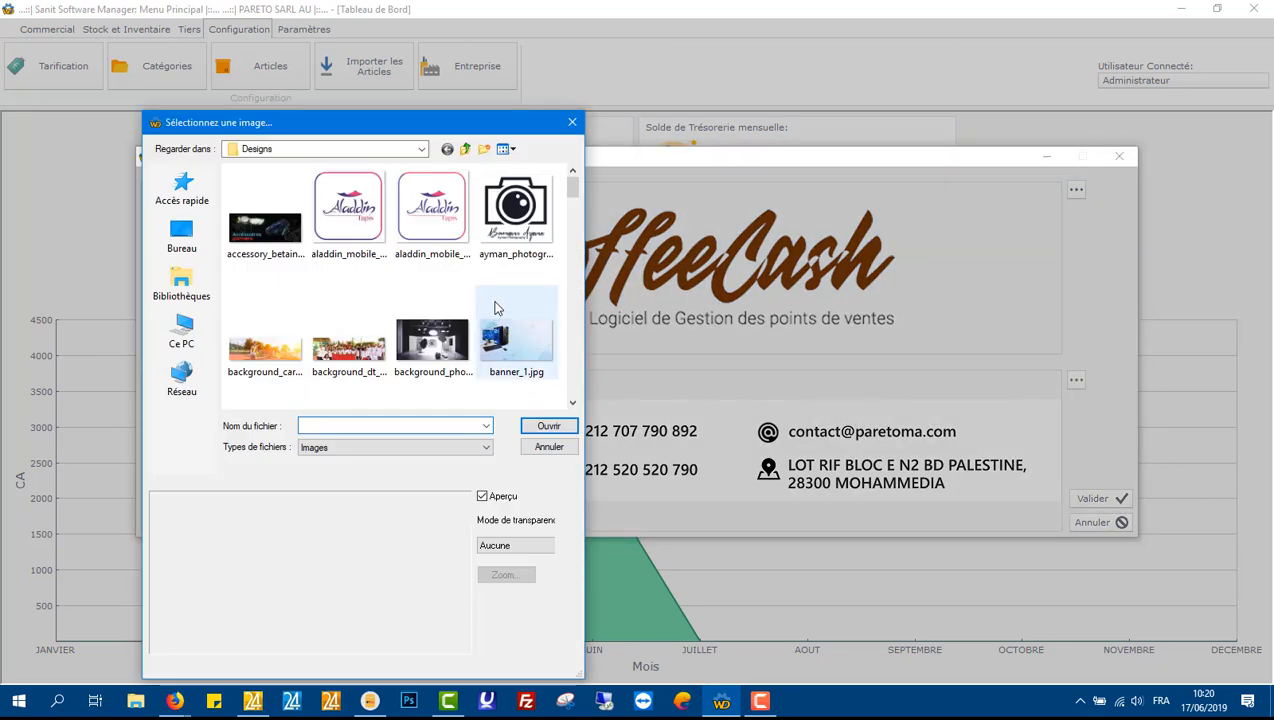
left_click_drag(571, 190, 572, 243)
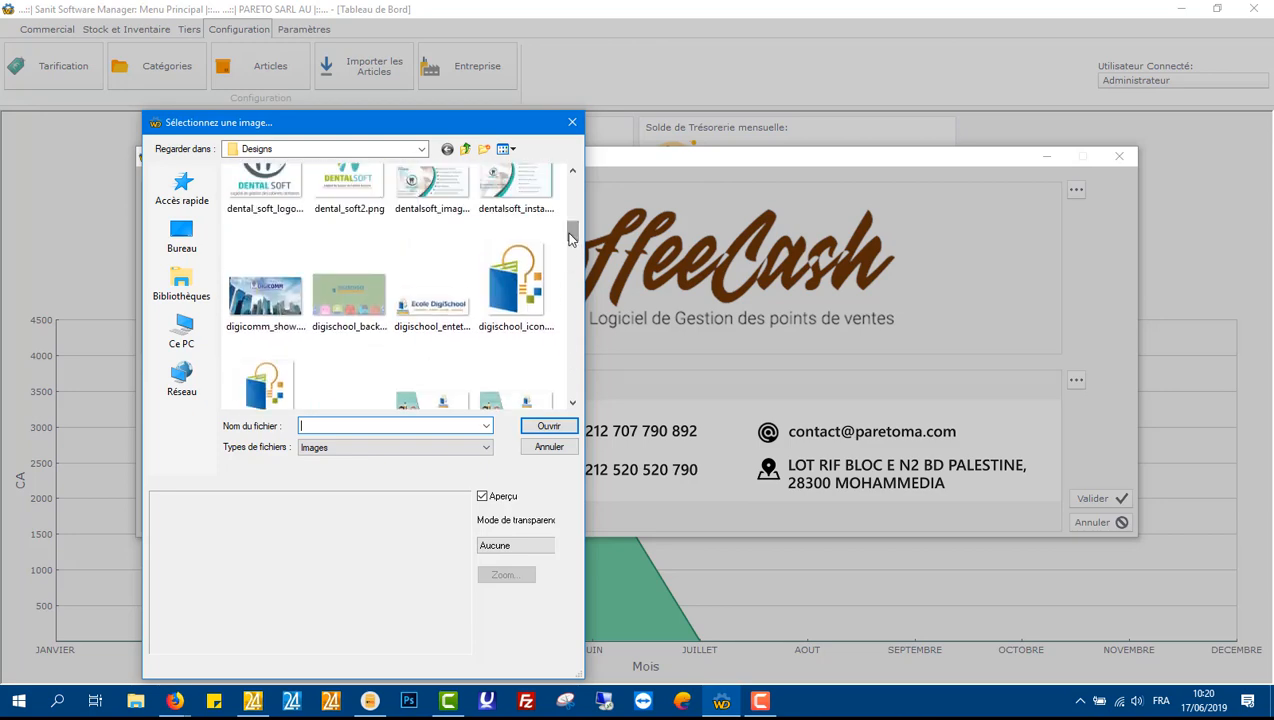
double_click(364, 398)
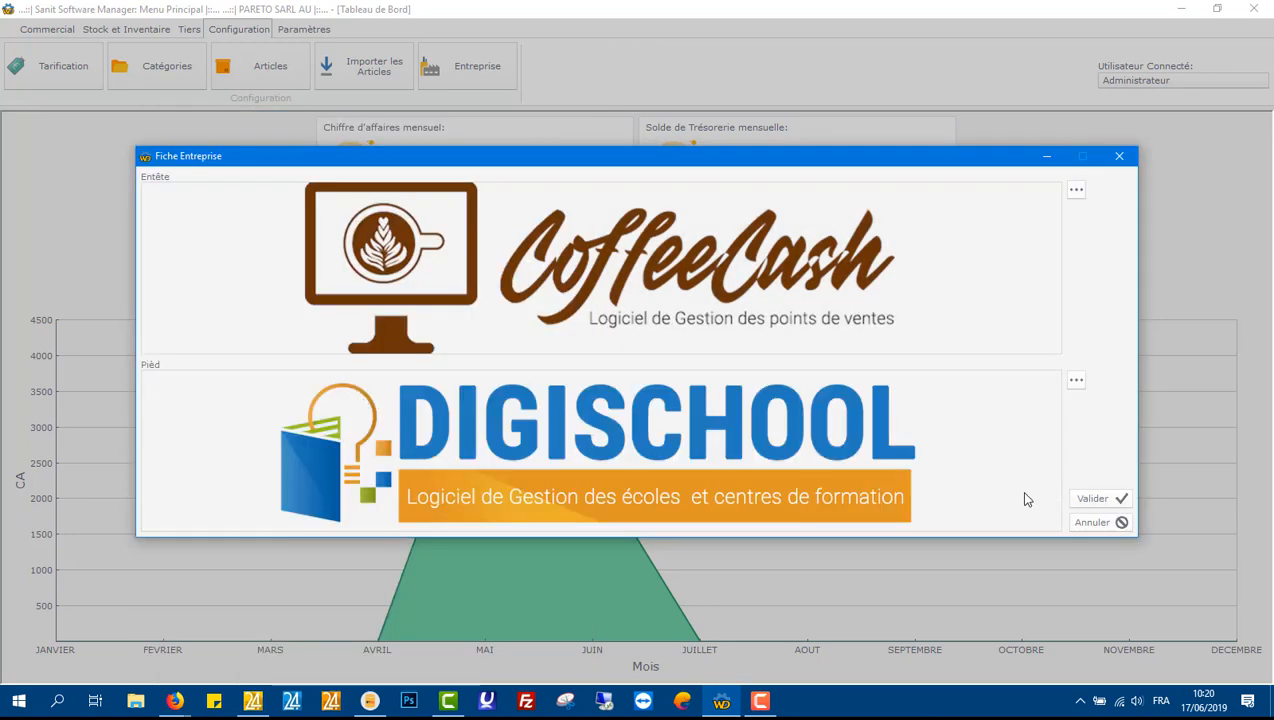
left_click(1094, 501)
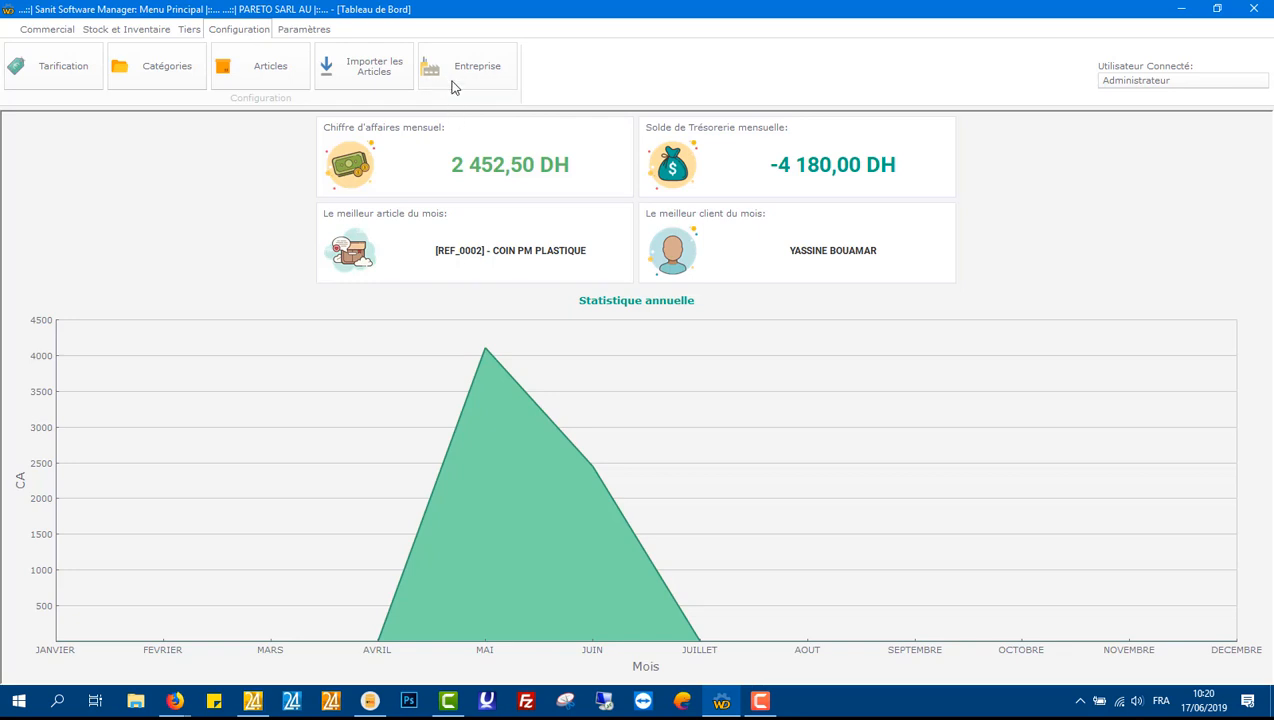
Step: Open the categories table and add a new category named ELÉCTRICITÉ
left_click(312, 36)
left_click(264, 34)
left_click(188, 78)
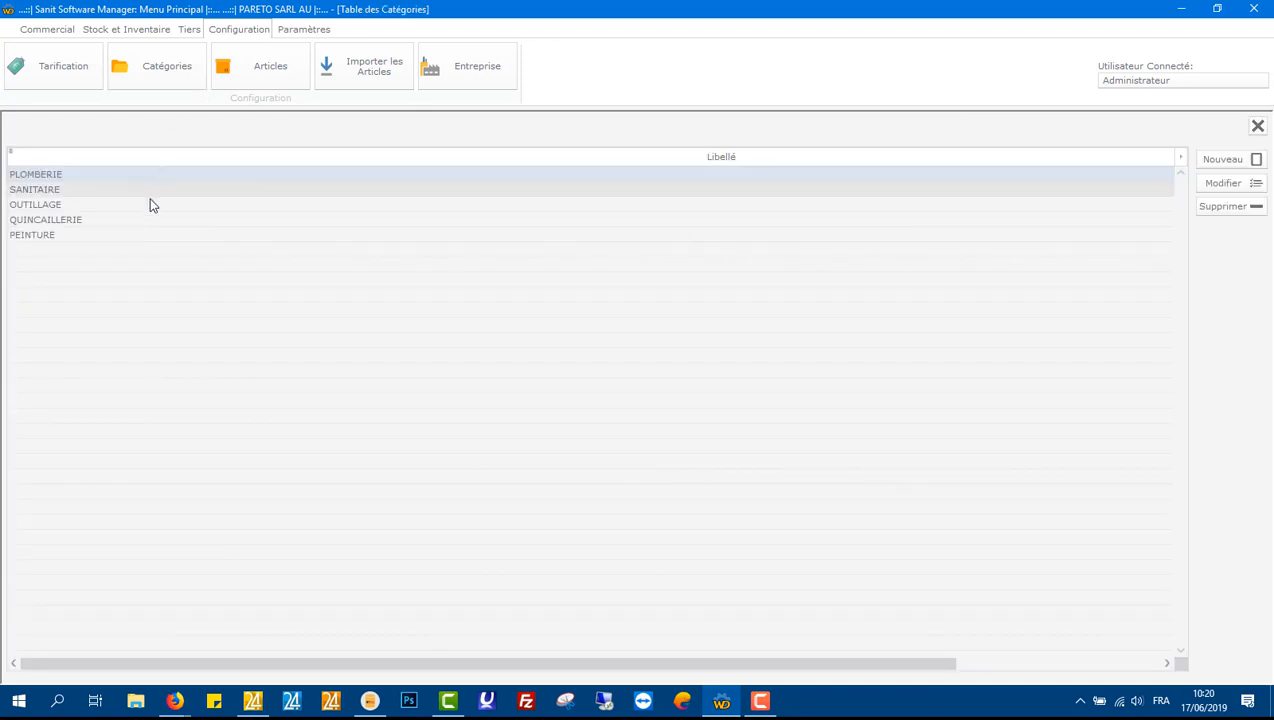
left_click(1225, 160)
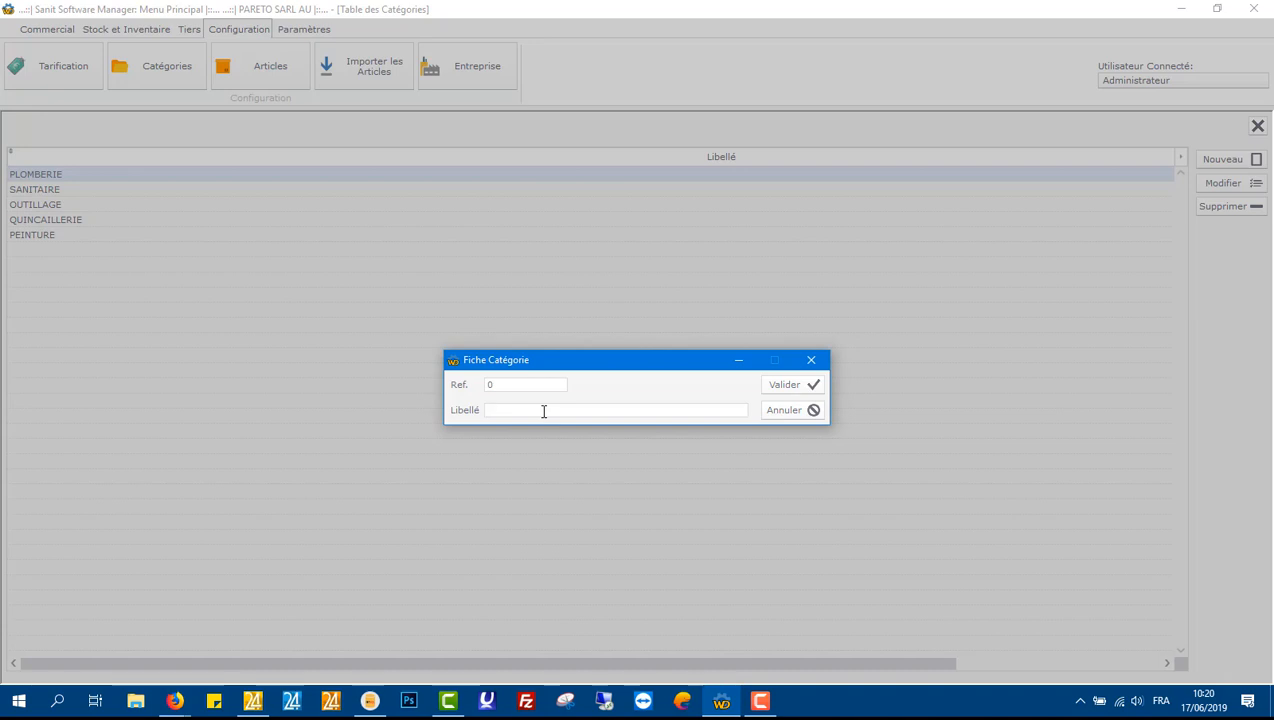
type("ELECTRICITÉ")
double_click(544, 410)
key("BackSpace")
type("ELÉCTRICITÉ")
left_click(786, 386)
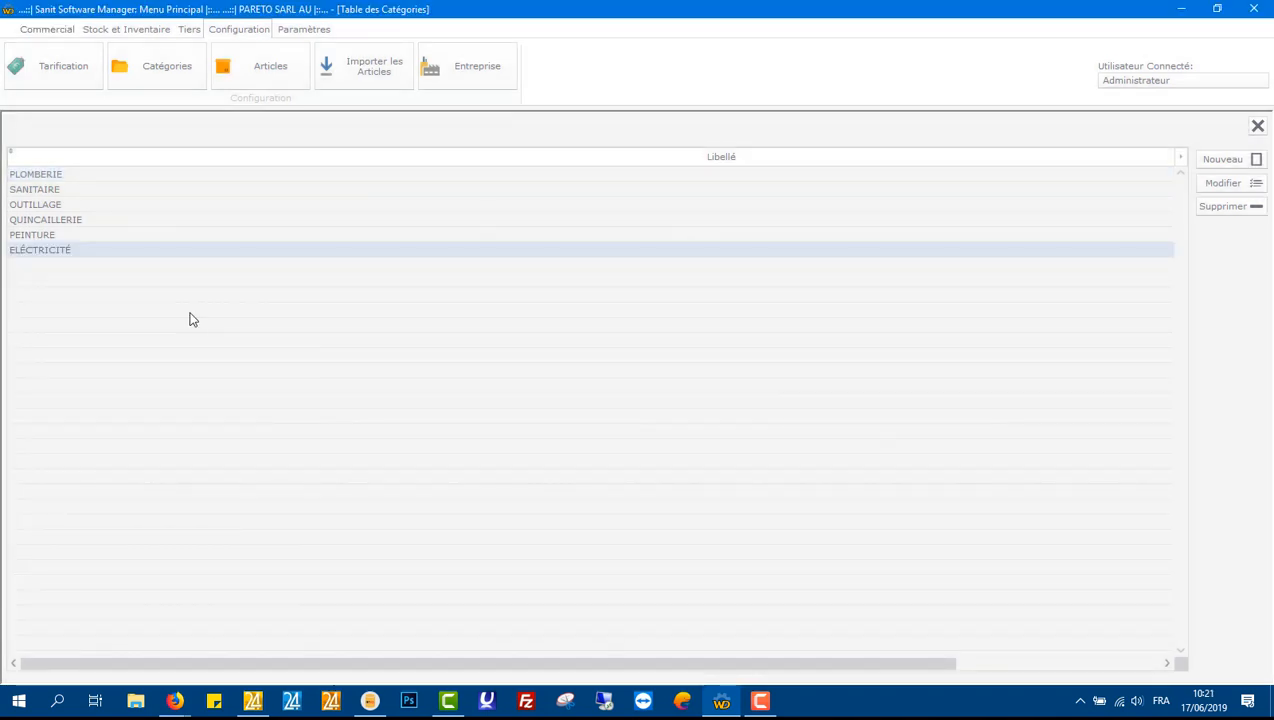
Step: Close the categories table, open the articles table and filter it by the ELÉCTRICITÉ category
left_click(1254, 130)
left_click(248, 70)
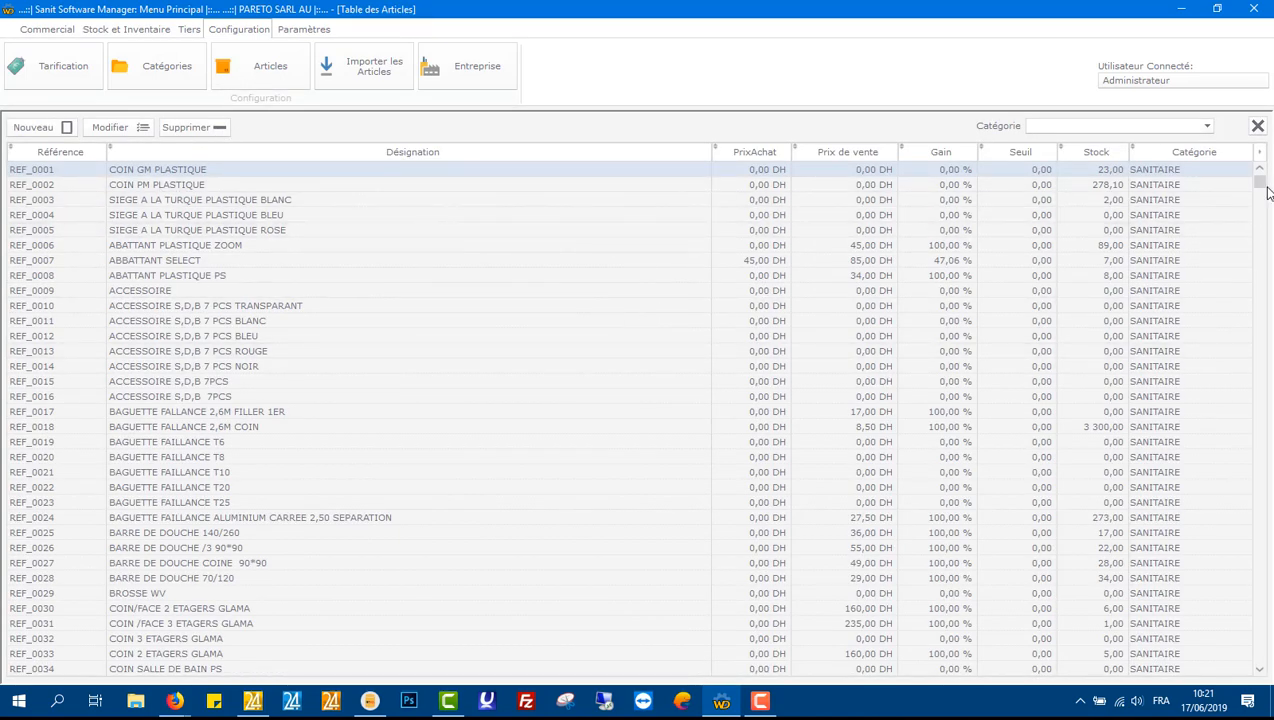
mouse_move(1262, 187)
left_mouse_down()
mouse_move(1265, 668)
mouse_move(1261, 165)
left_mouse_up()
left_click(1206, 129)
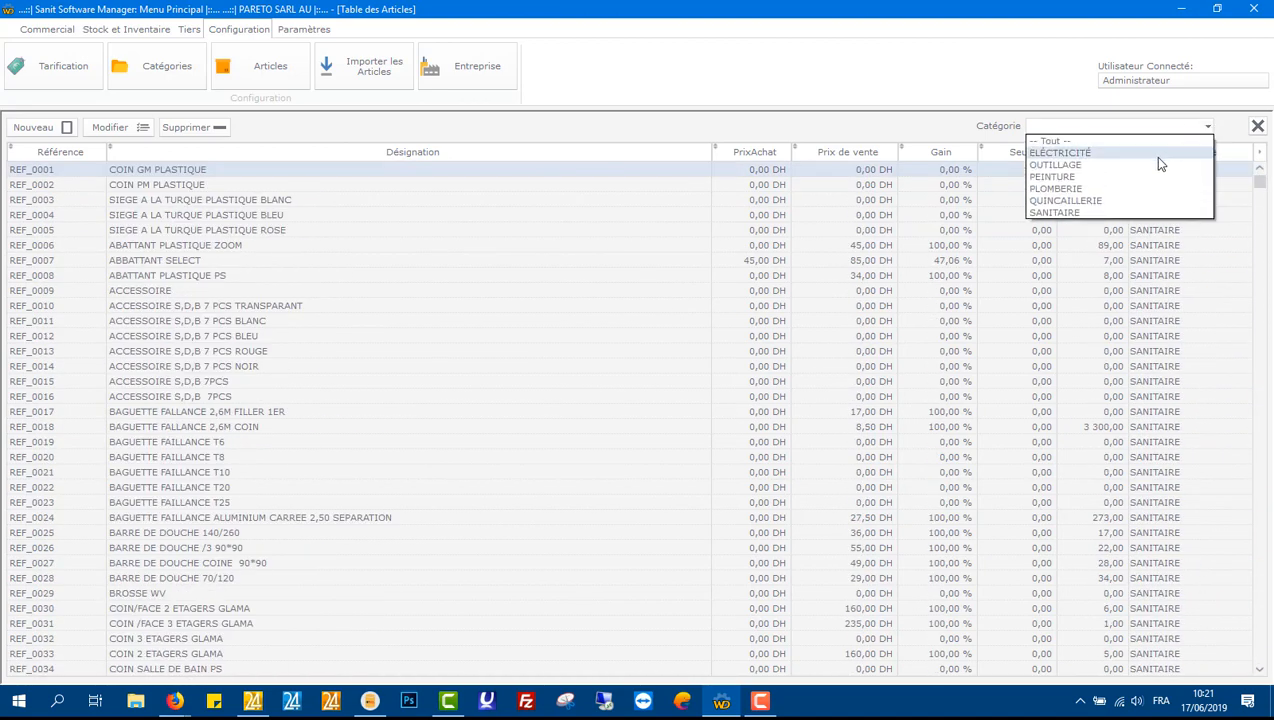
left_click(1146, 155)
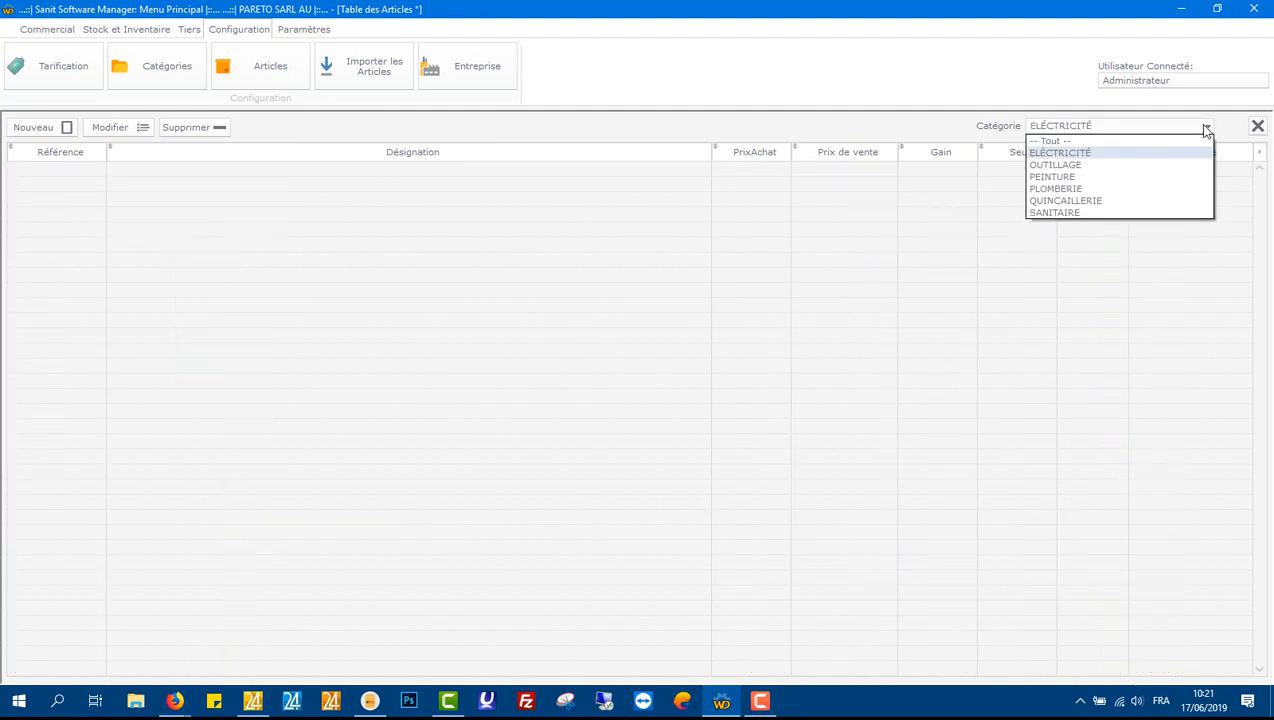
Step: Filter the articles by the OUTILLAGE category and browse through the list
left_click(1148, 165)
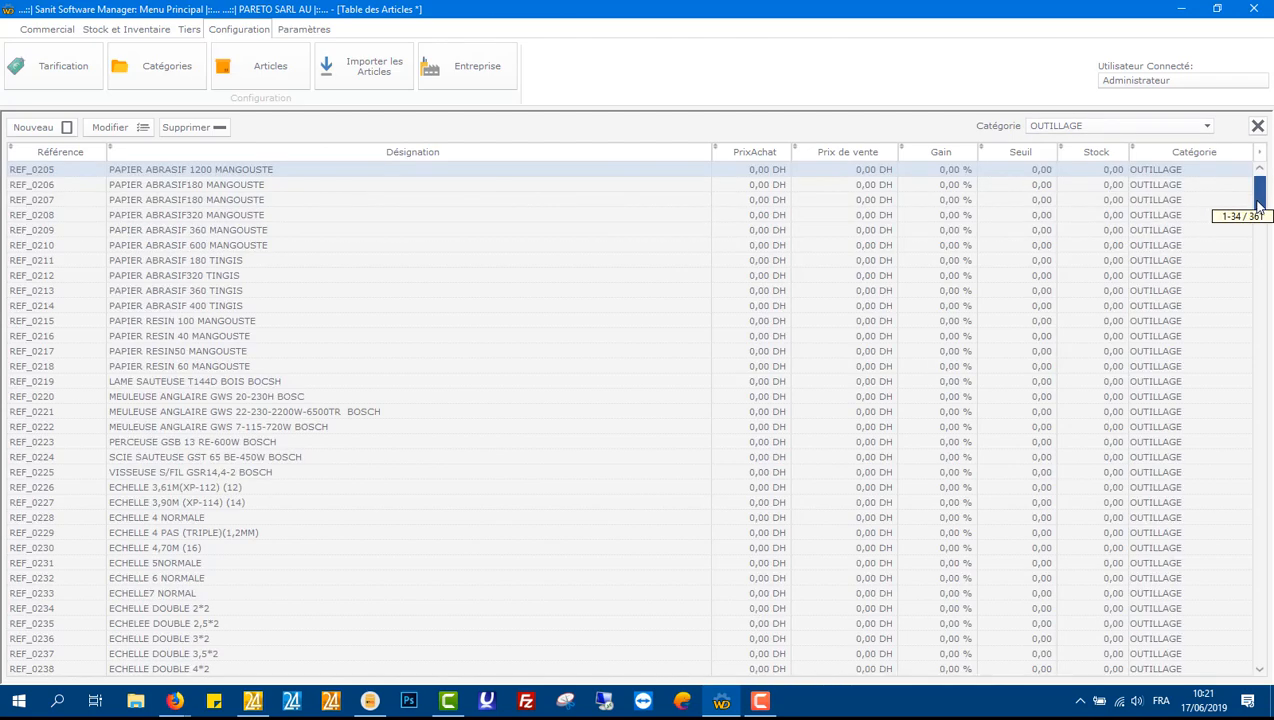
left_click_drag(1259, 205, 1259, 645)
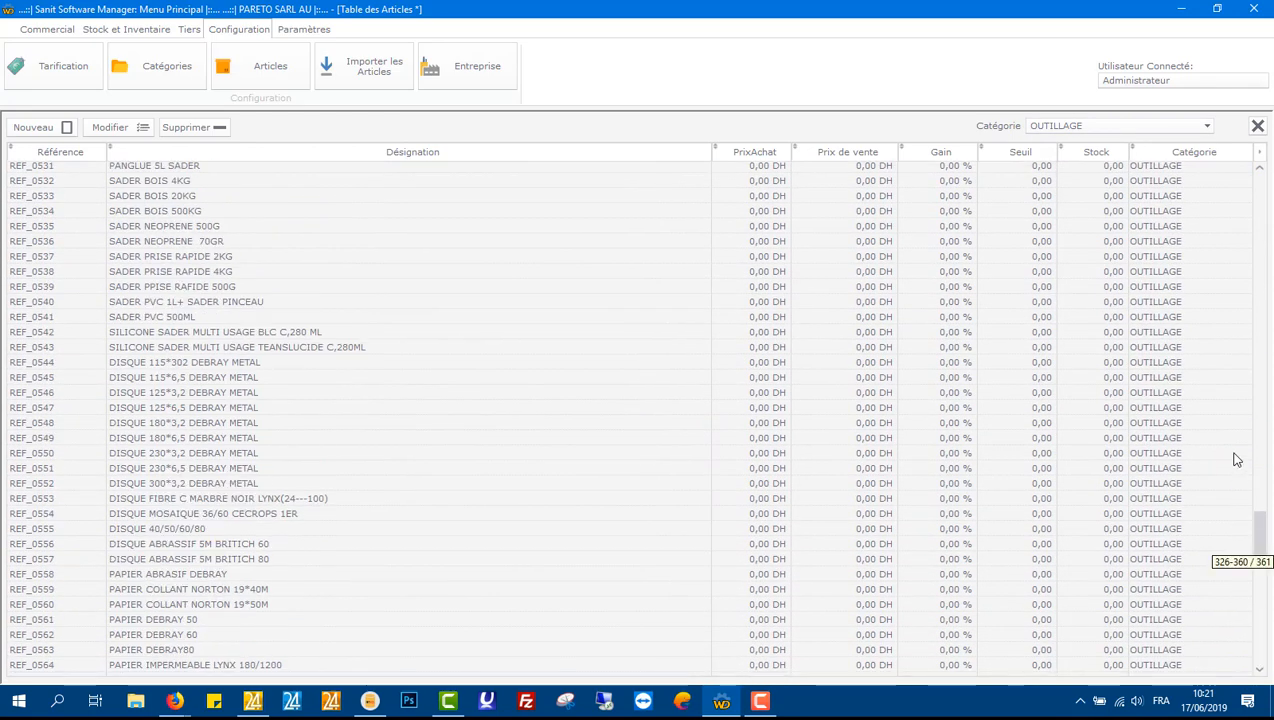
left_click_drag(1237, 459, 1212, 172)
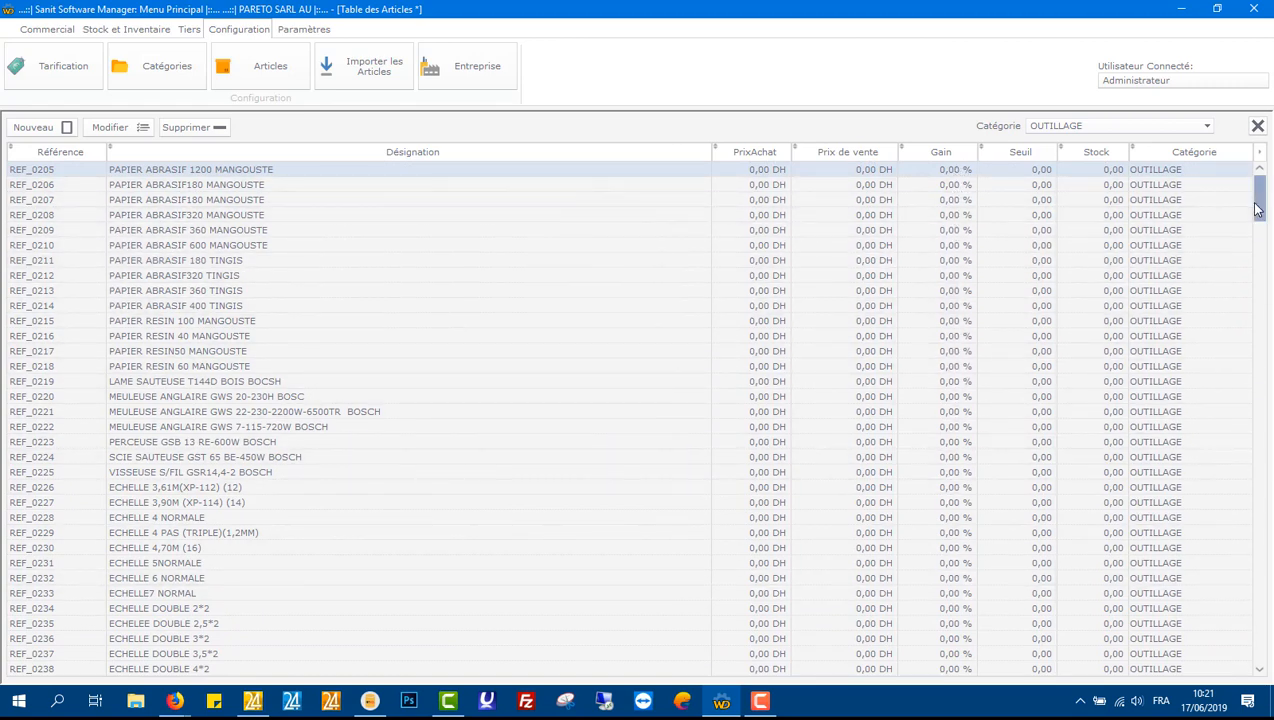
left_click_drag(1257, 208, 1237, 172)
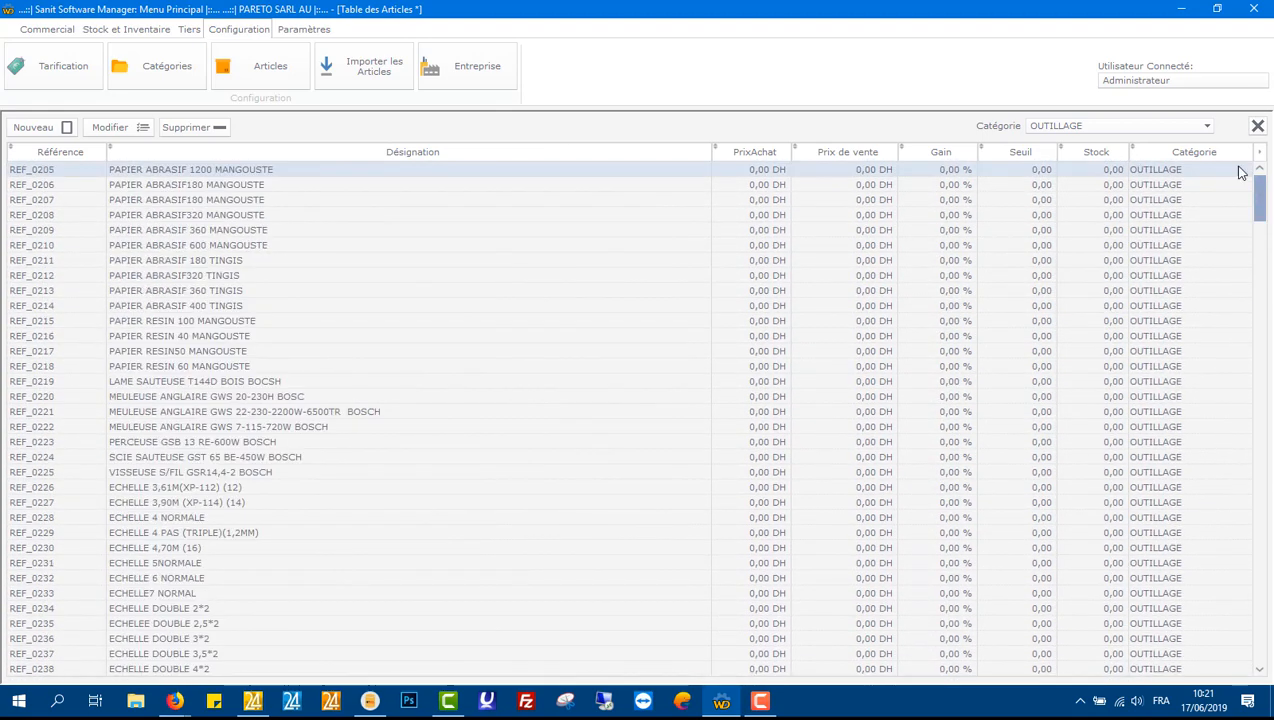
Step: Reset the article category filter to show all categories and look over the listed articles
left_click(1205, 126)
left_click(1152, 142)
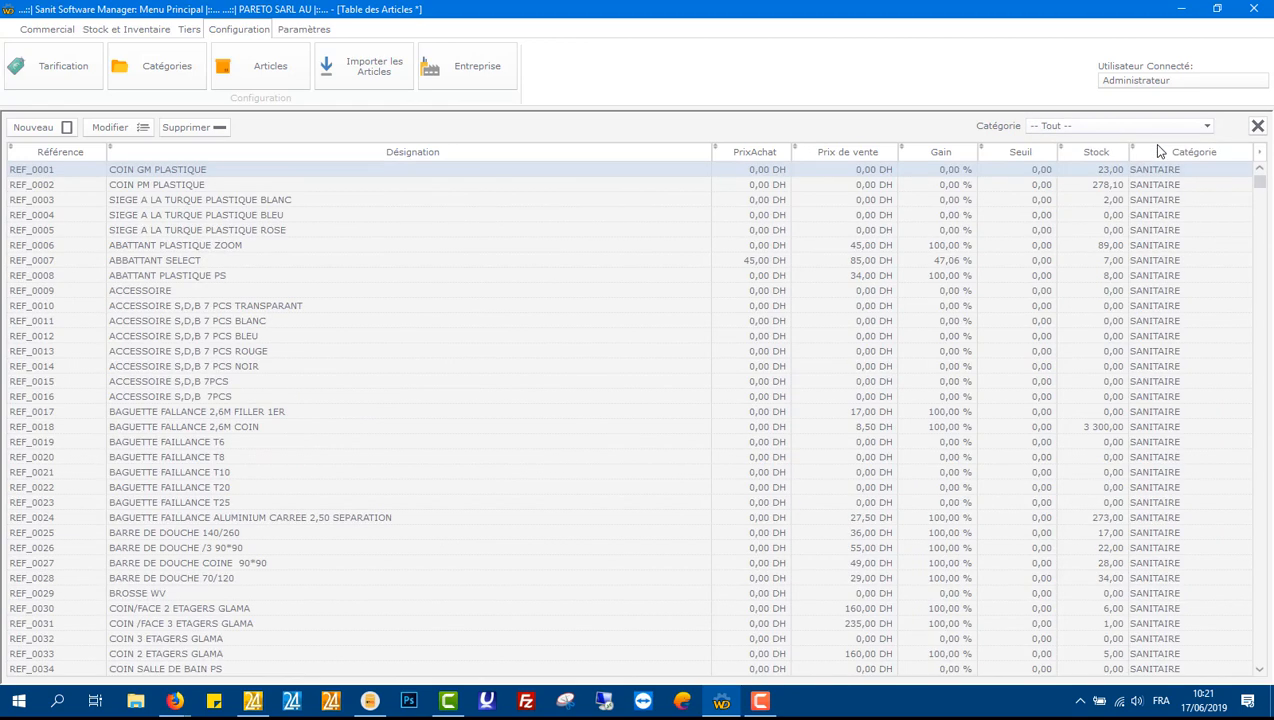
left_click(694, 262)
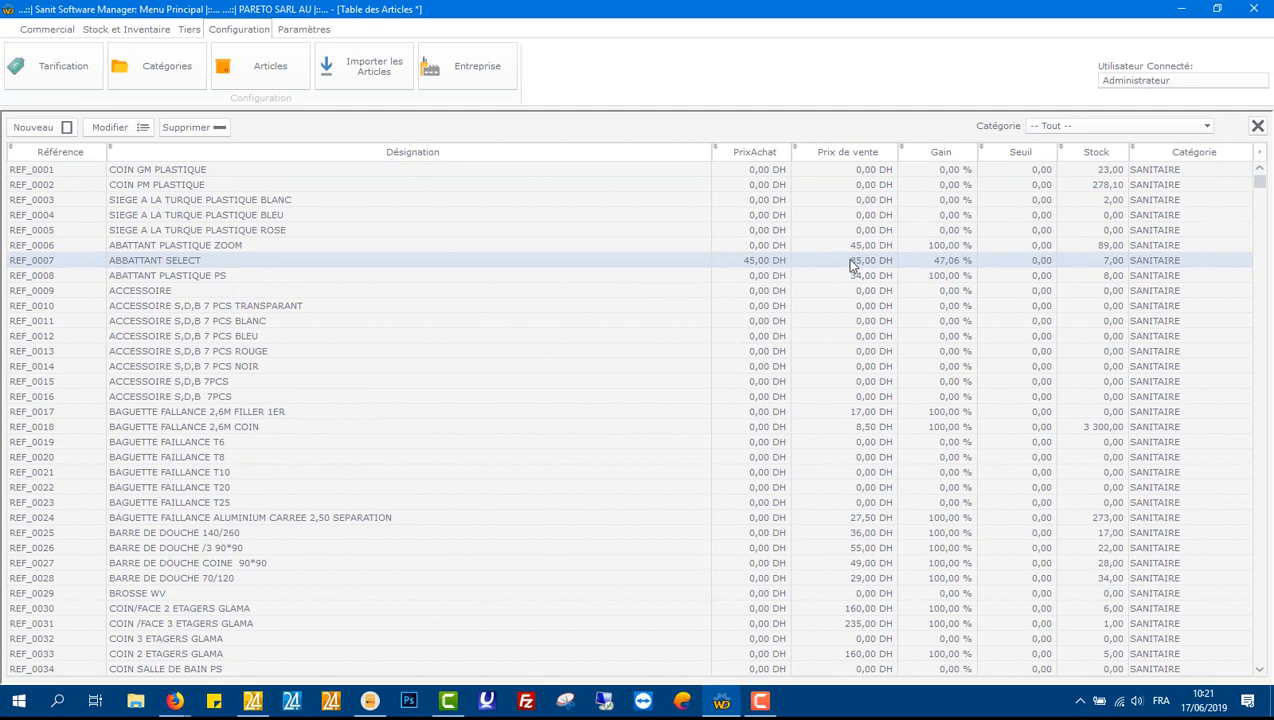
left_click(955, 249)
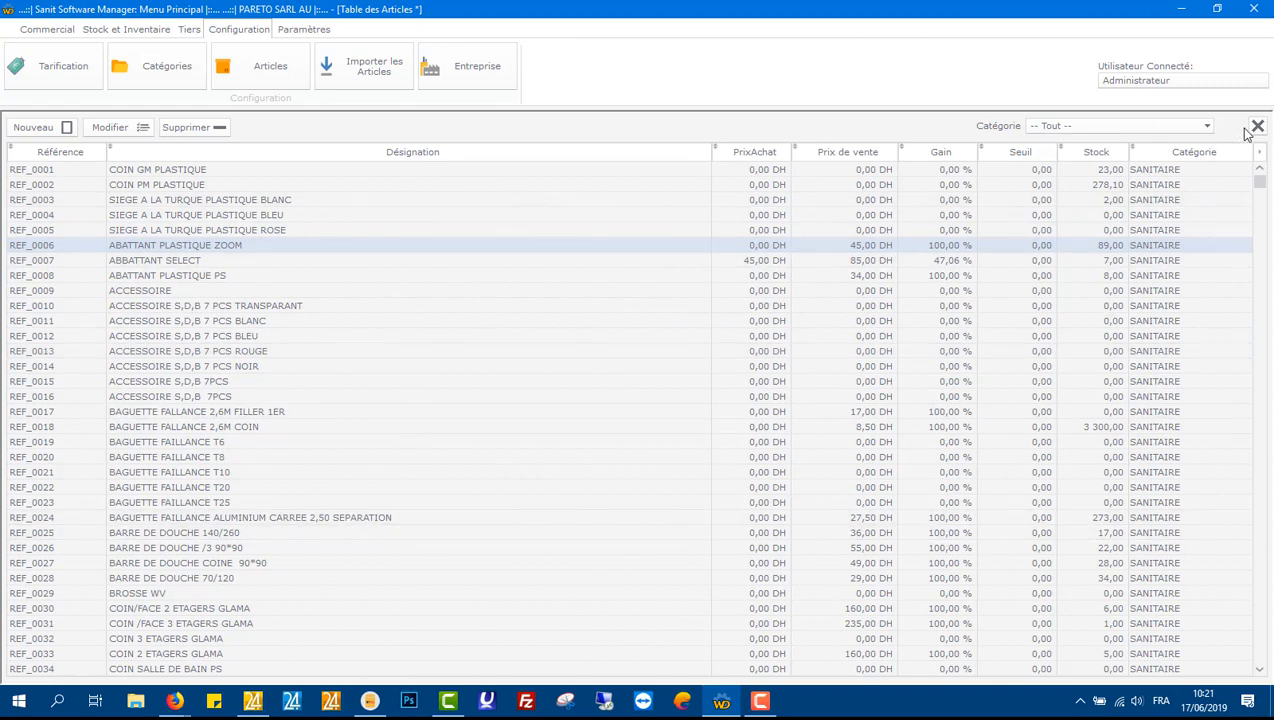
Step: Open the new article form and look over its fields before cancelling it
left_click(64, 127)
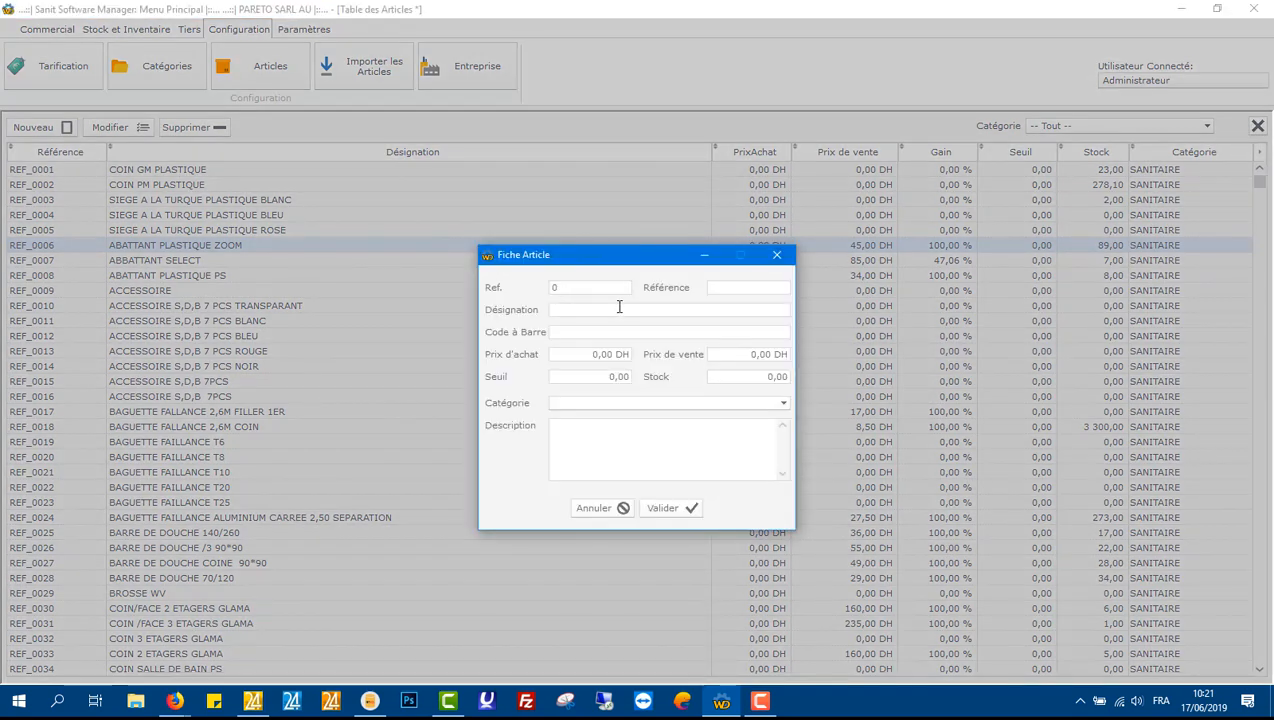
left_click(734, 285)
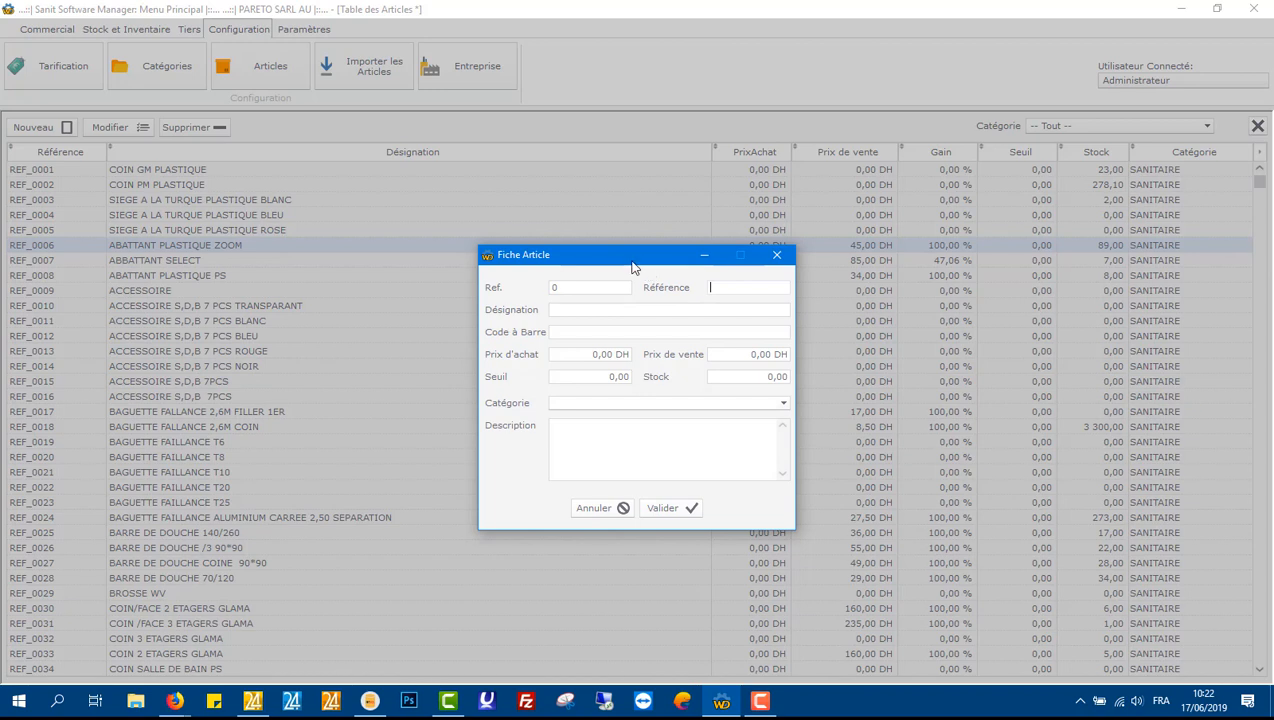
left_click(729, 307)
left_click(645, 510)
left_click(36, 128)
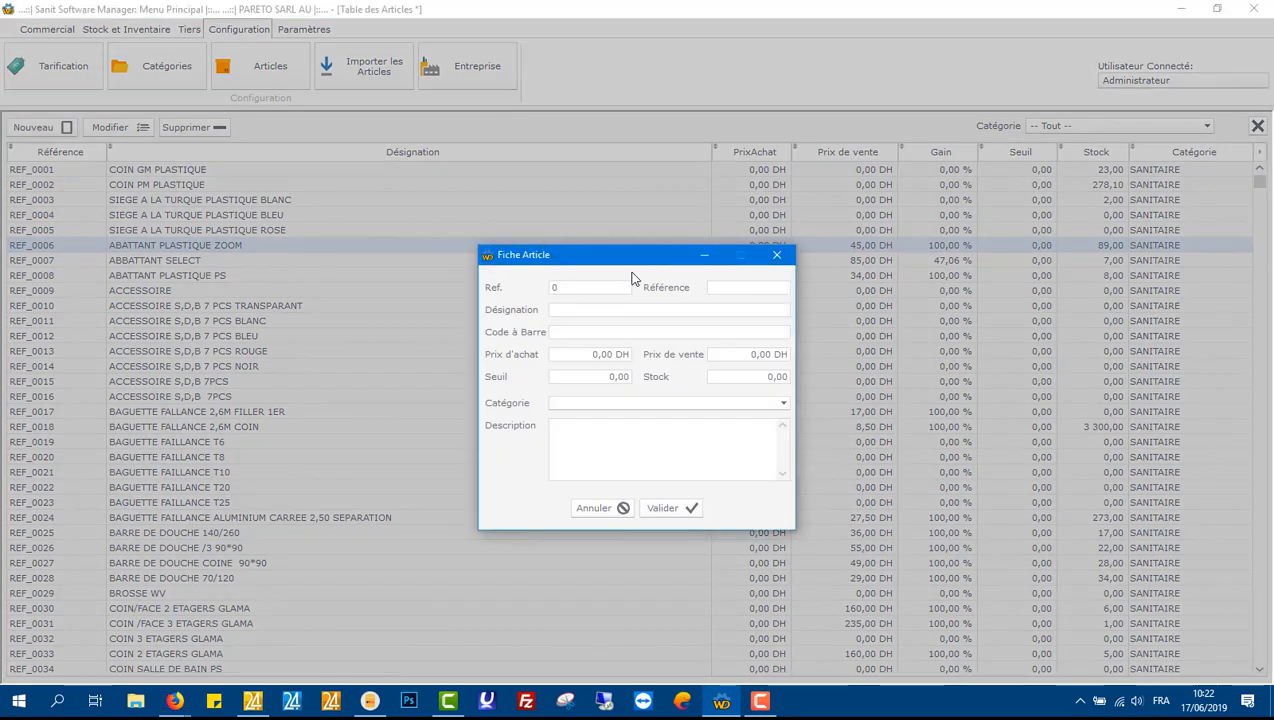
left_click(730, 288)
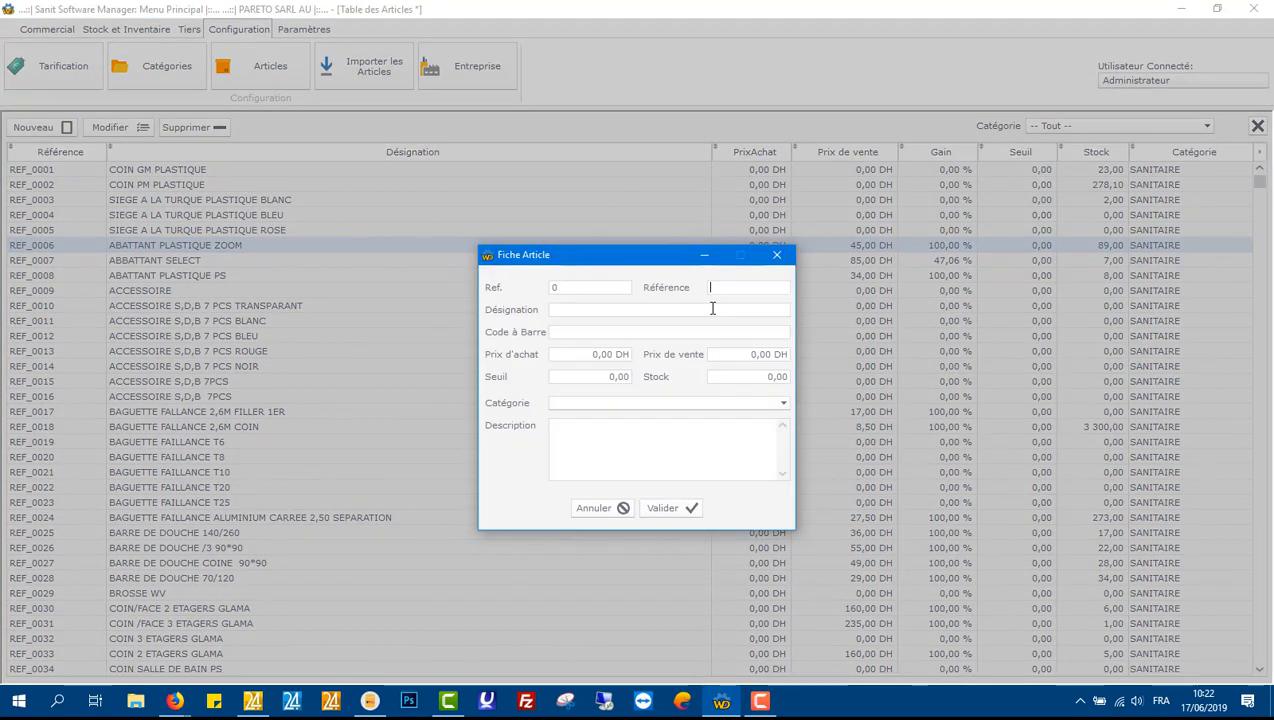
left_click(713, 309)
left_click(594, 509)
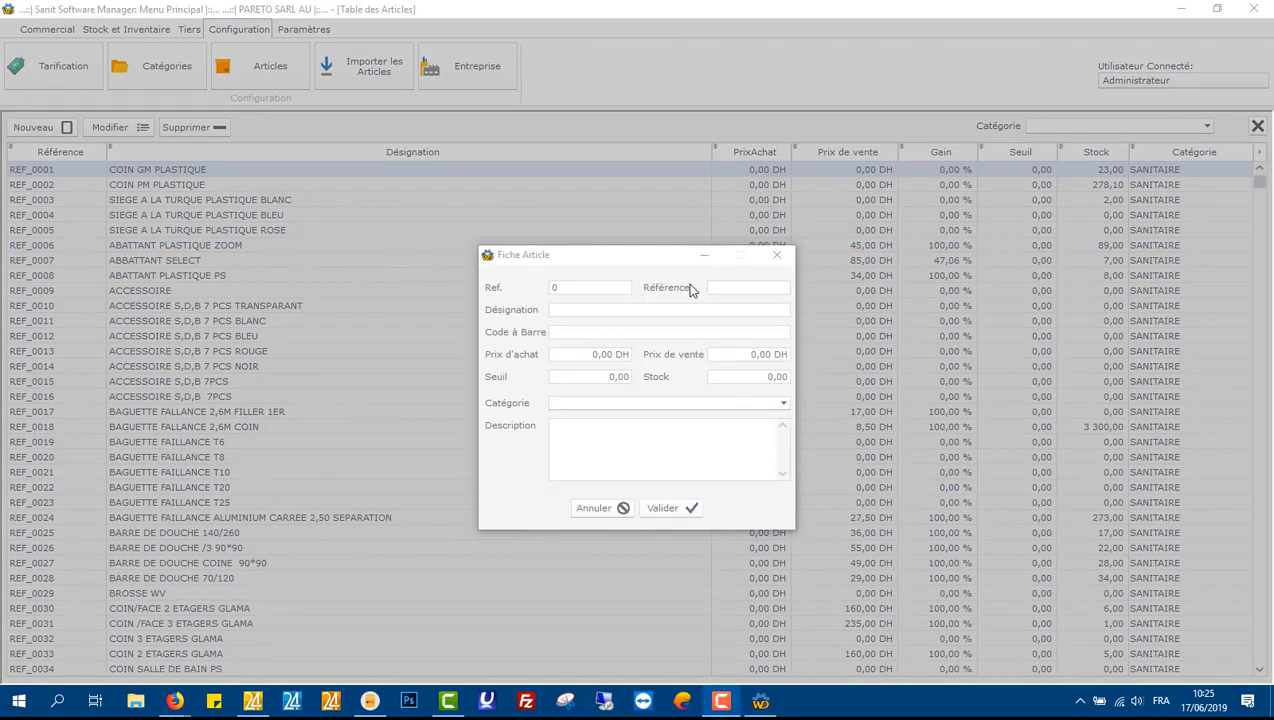
Step: Try creating a new article with reference XE-1220, reviewing its price, stock and category fields, then cancel the form
left_click(723, 285)
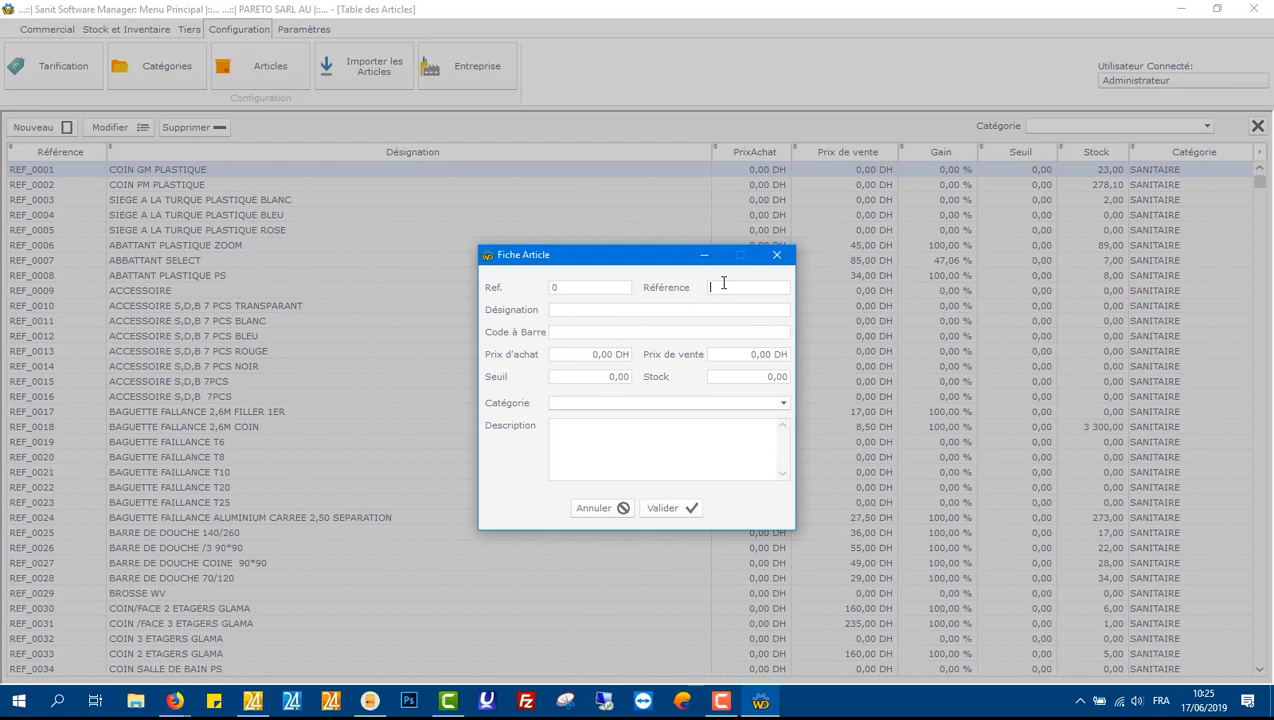
type("R")
key("BackSpace")
key("BackSpace")
type("XE")
type("6")
left_click(604, 356)
left_click(741, 354)
left_click(578, 377)
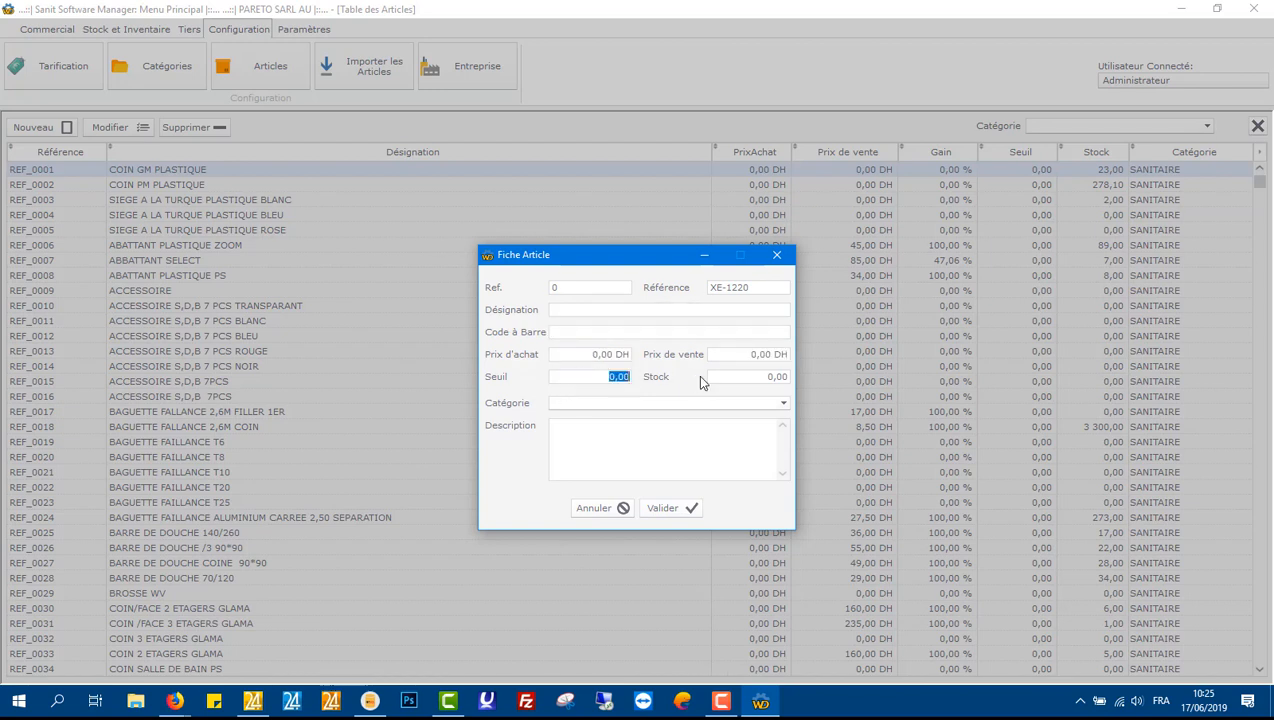
left_click(600, 377)
left_click(734, 374)
left_click(784, 404)
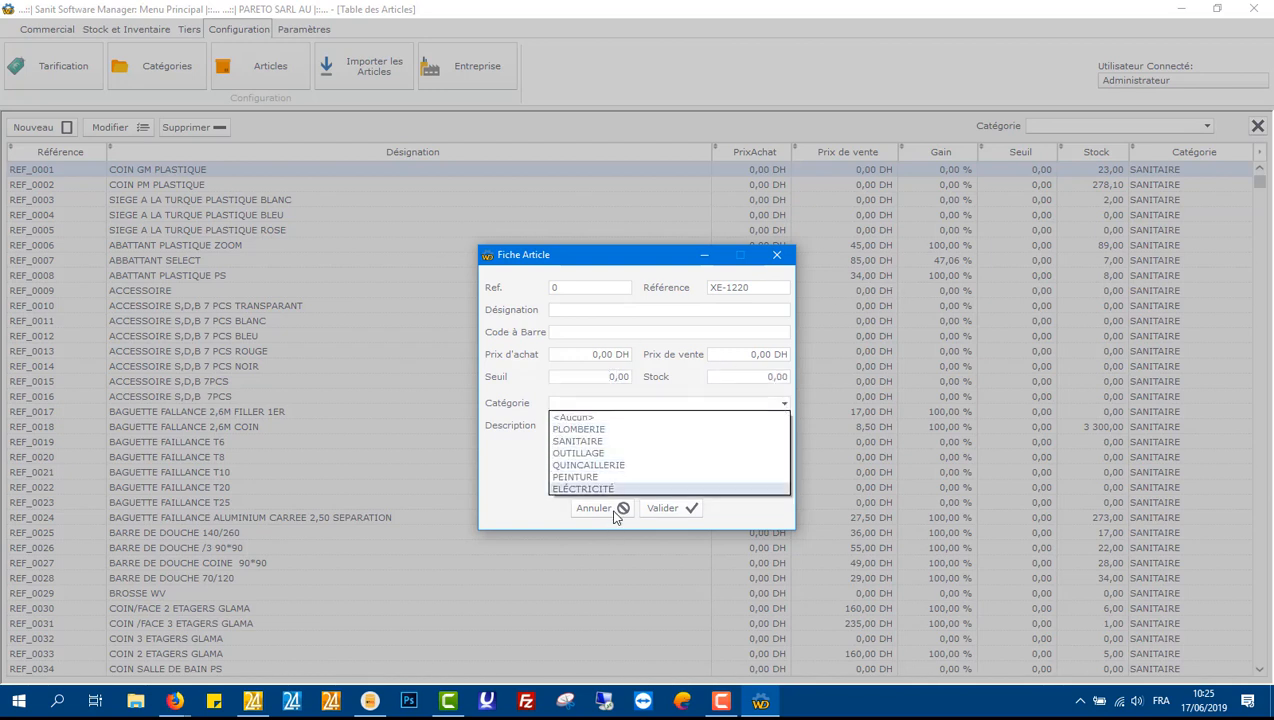
left_click(591, 403)
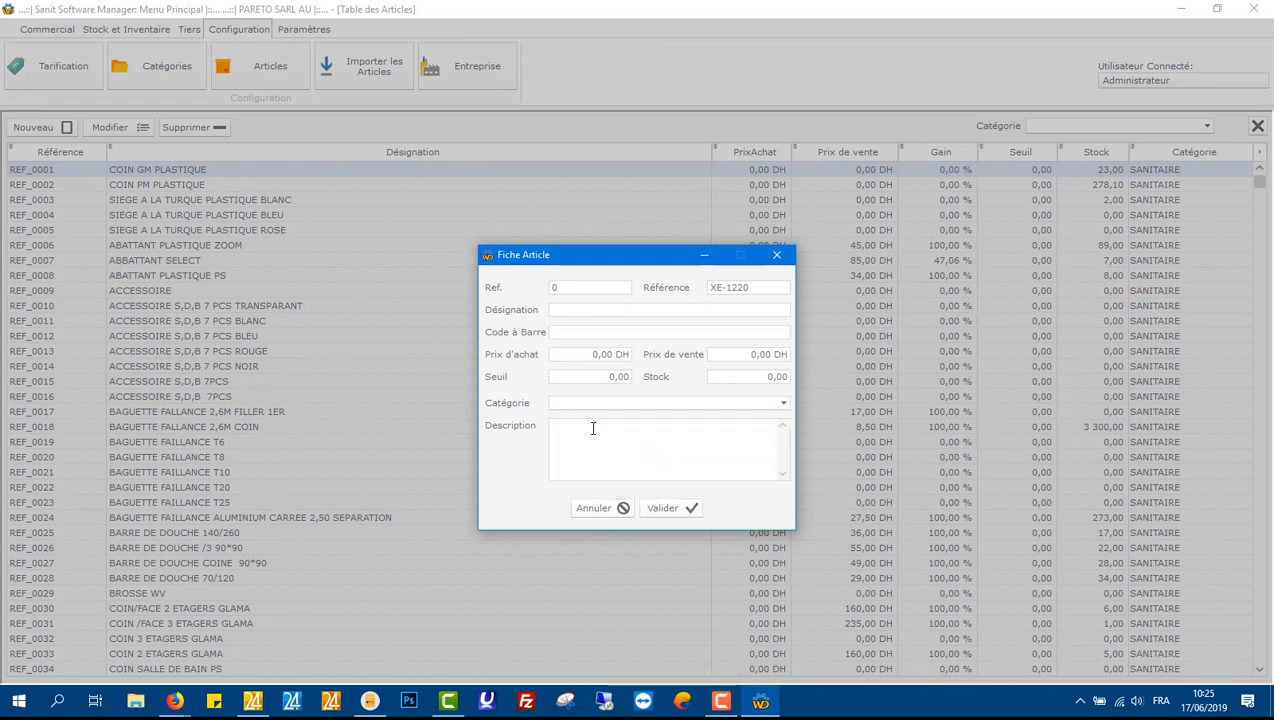
left_click(600, 508)
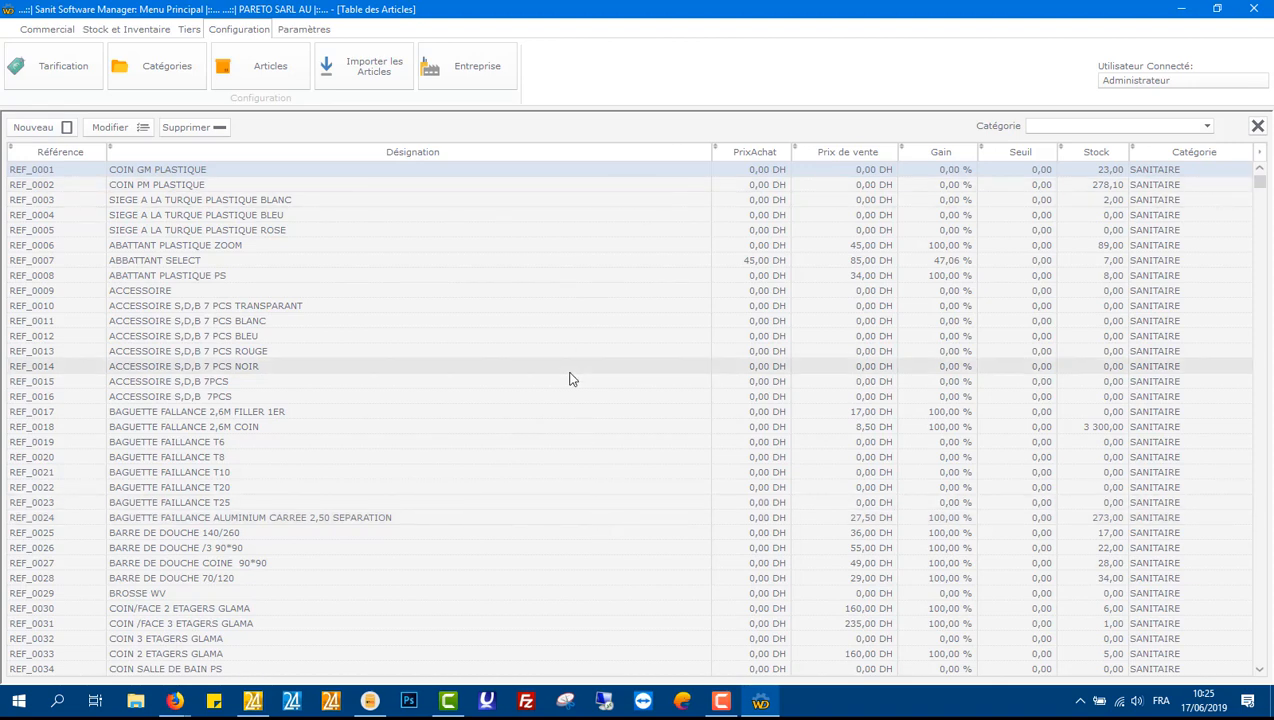
Step: Sort the articles table by designation, toggling between ascending and descending order
left_click(133, 152)
left_click(134, 154)
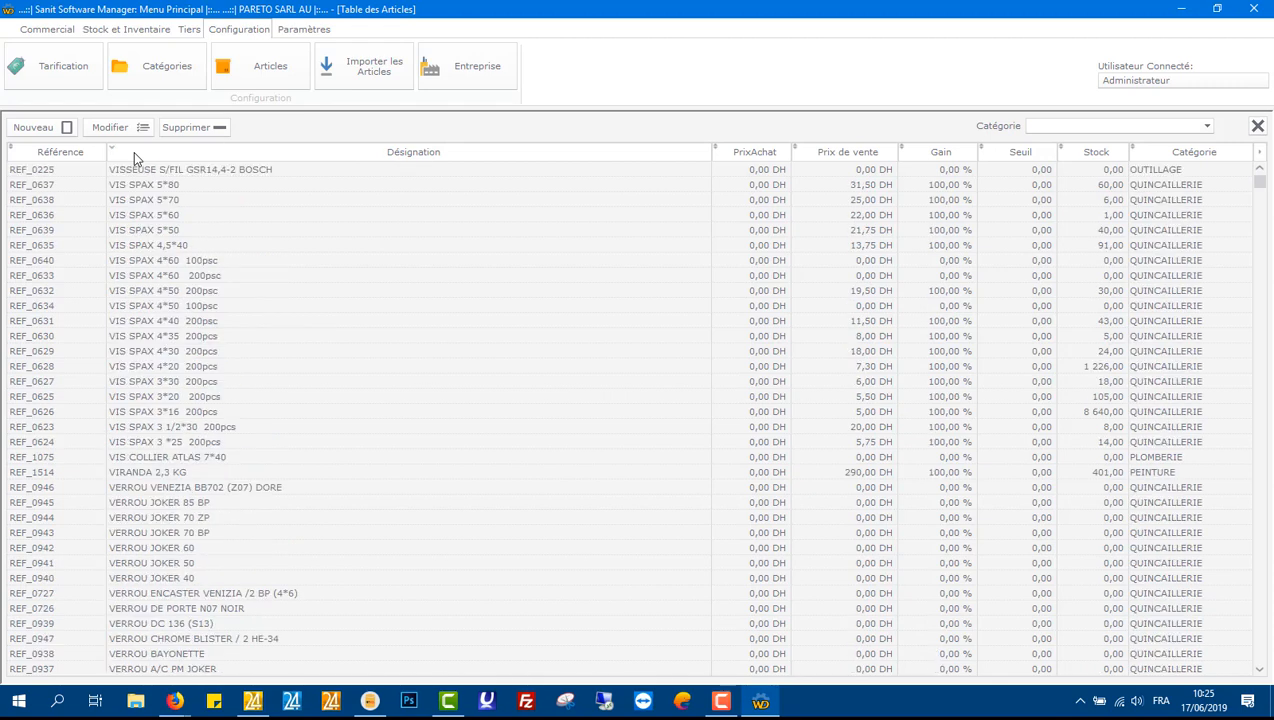
left_click(140, 155)
left_click(140, 155)
left_click(140, 155)
left_click(135, 155)
left_click(119, 155)
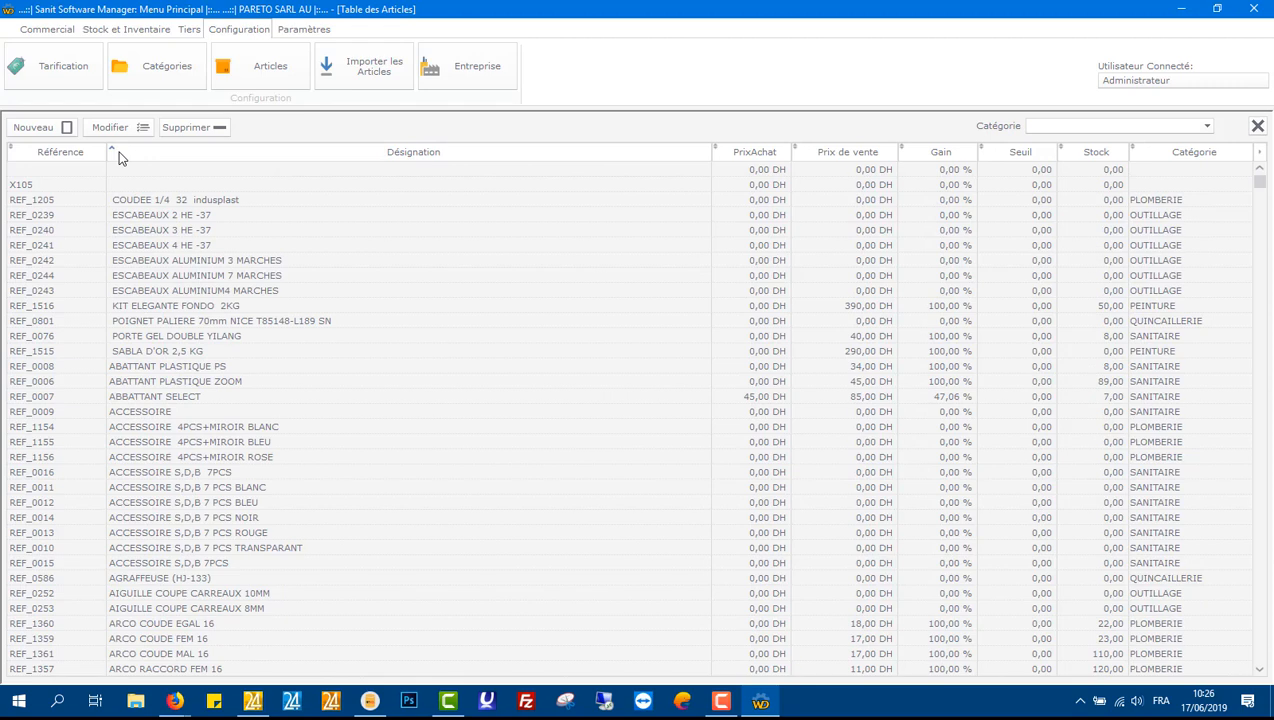
Step: Sort the articles table in turn by reference, purchase price, sale price and category
left_click(55, 148)
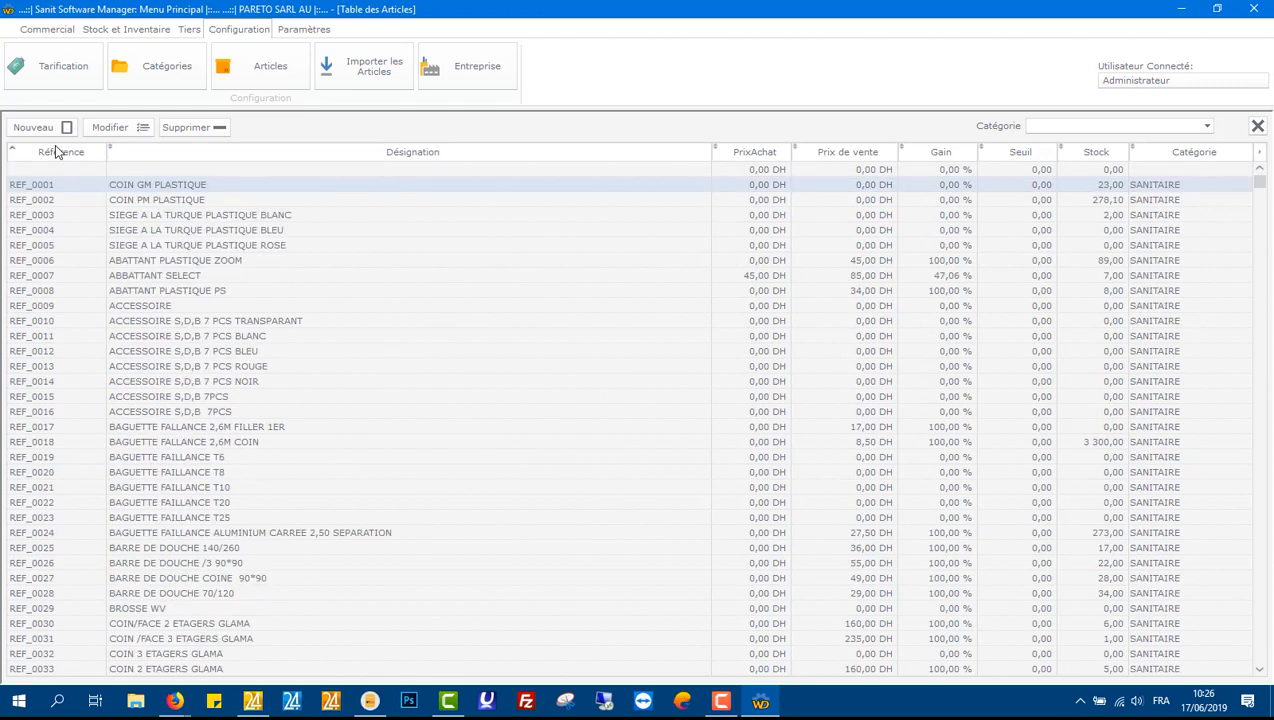
left_click(771, 156)
left_click(876, 157)
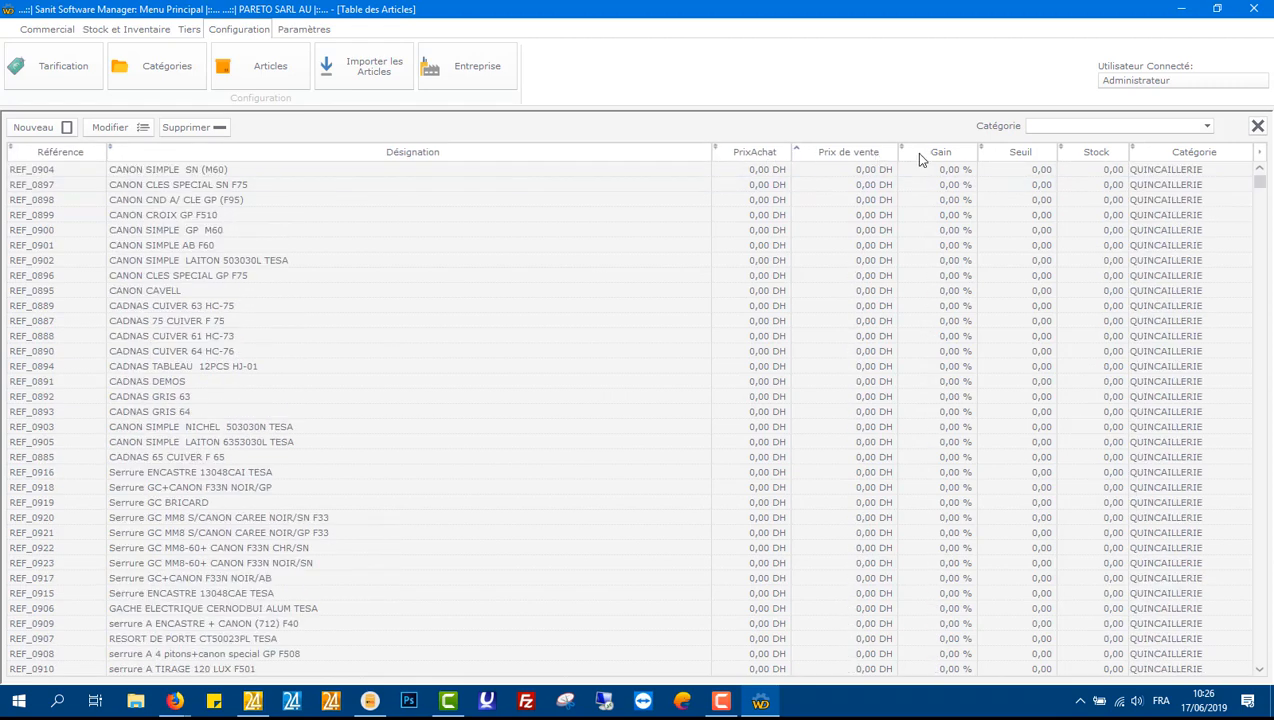
left_click(1188, 156)
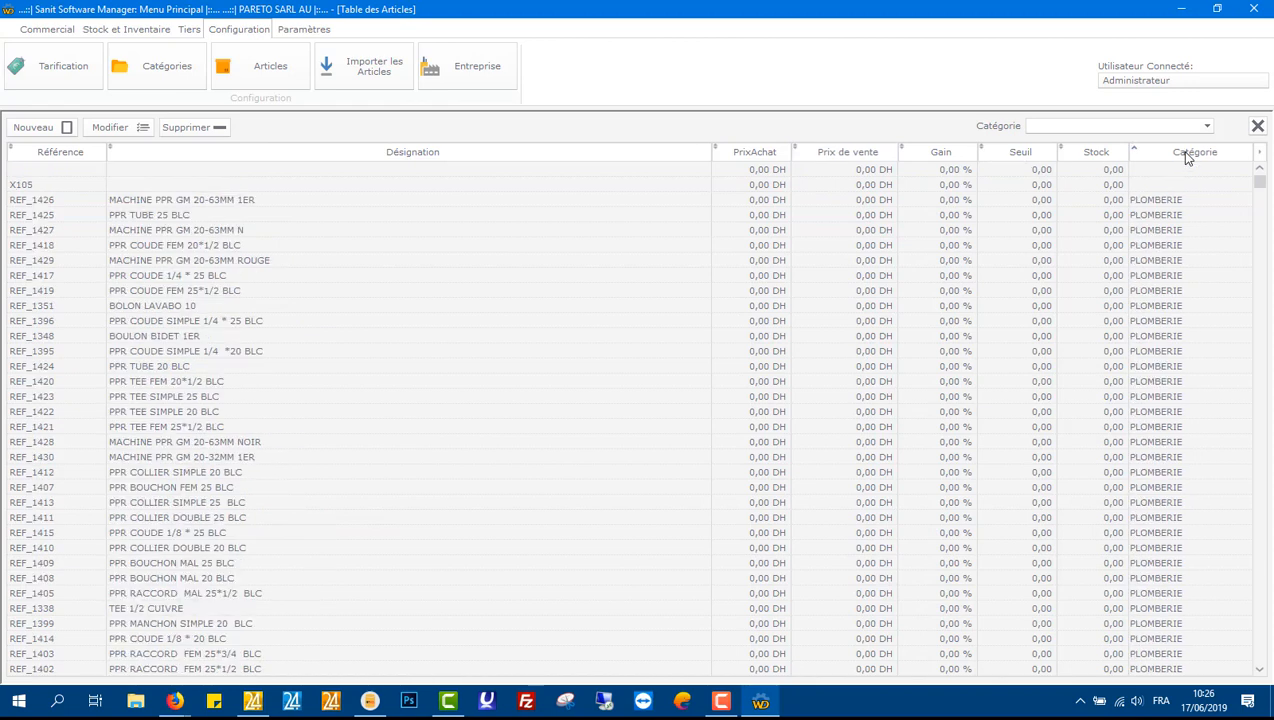
left_click(1188, 156)
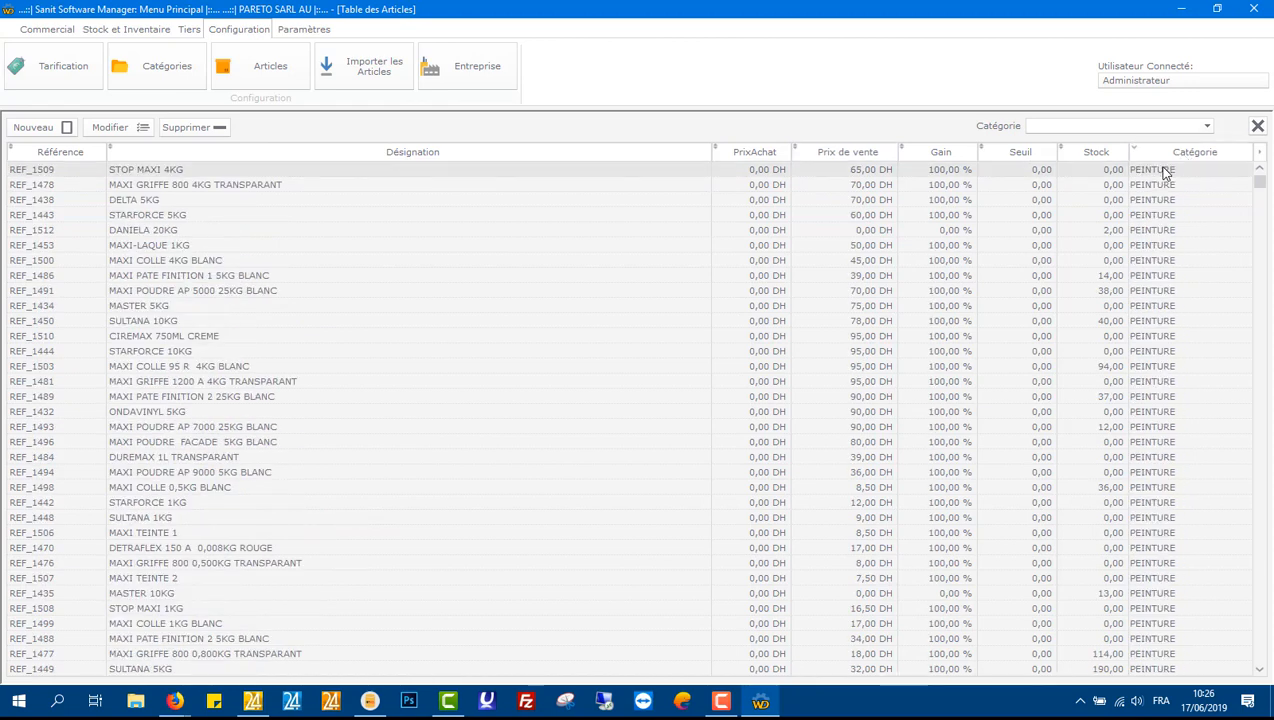
Step: Open the context menu on the MAXI COLLE 4KG BLANC article to view its options, then dismiss it
left_click(548, 263)
right_click(548, 264)
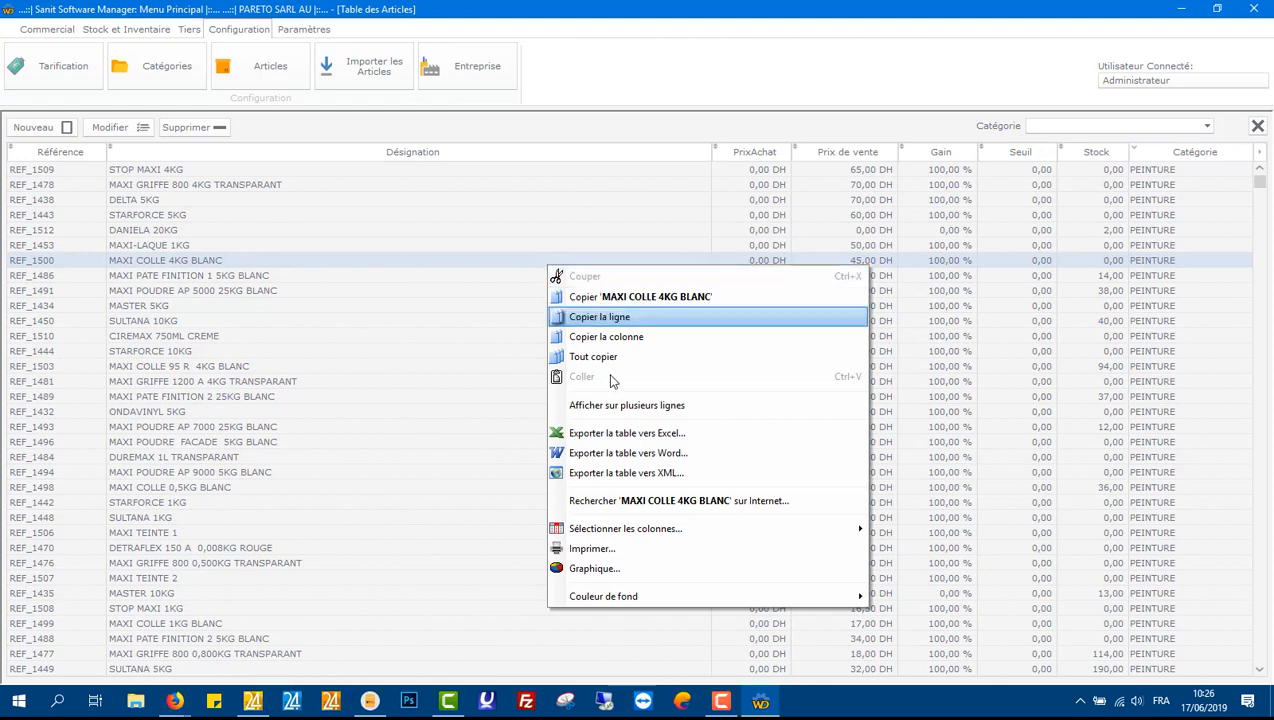
left_click(609, 132)
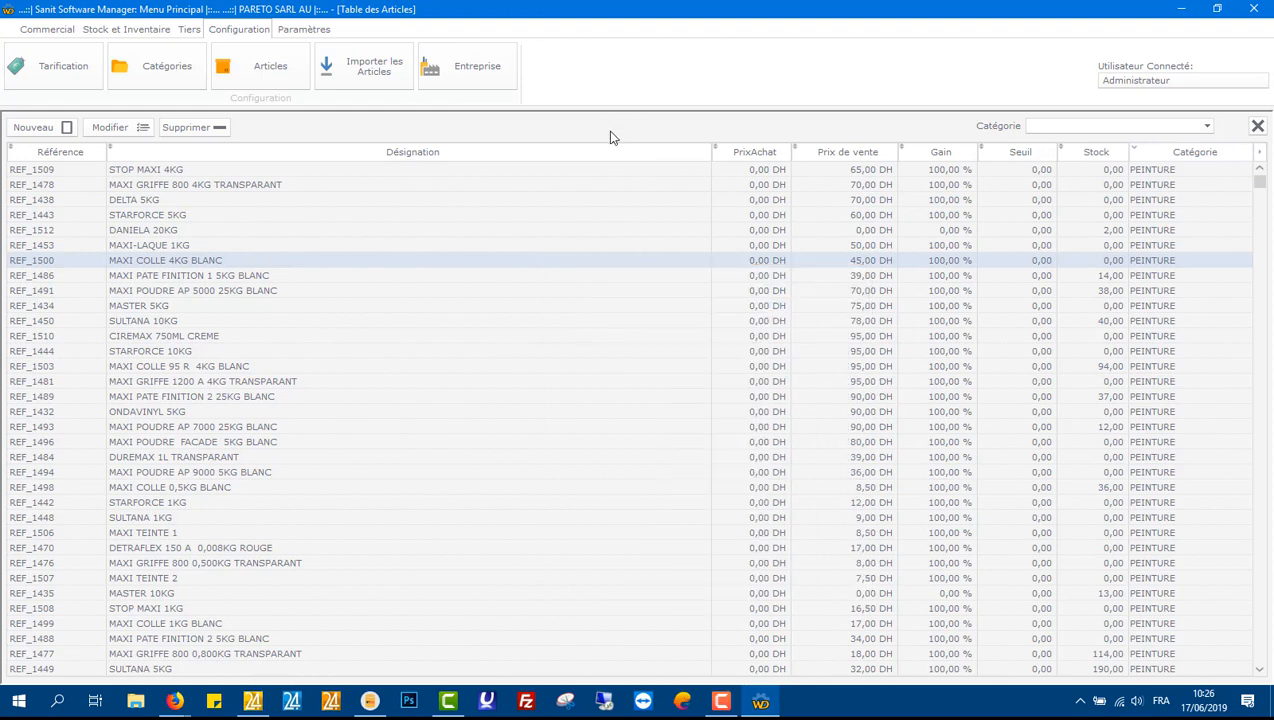
Step: Close the articles table and open the article import screen
left_click(1258, 128)
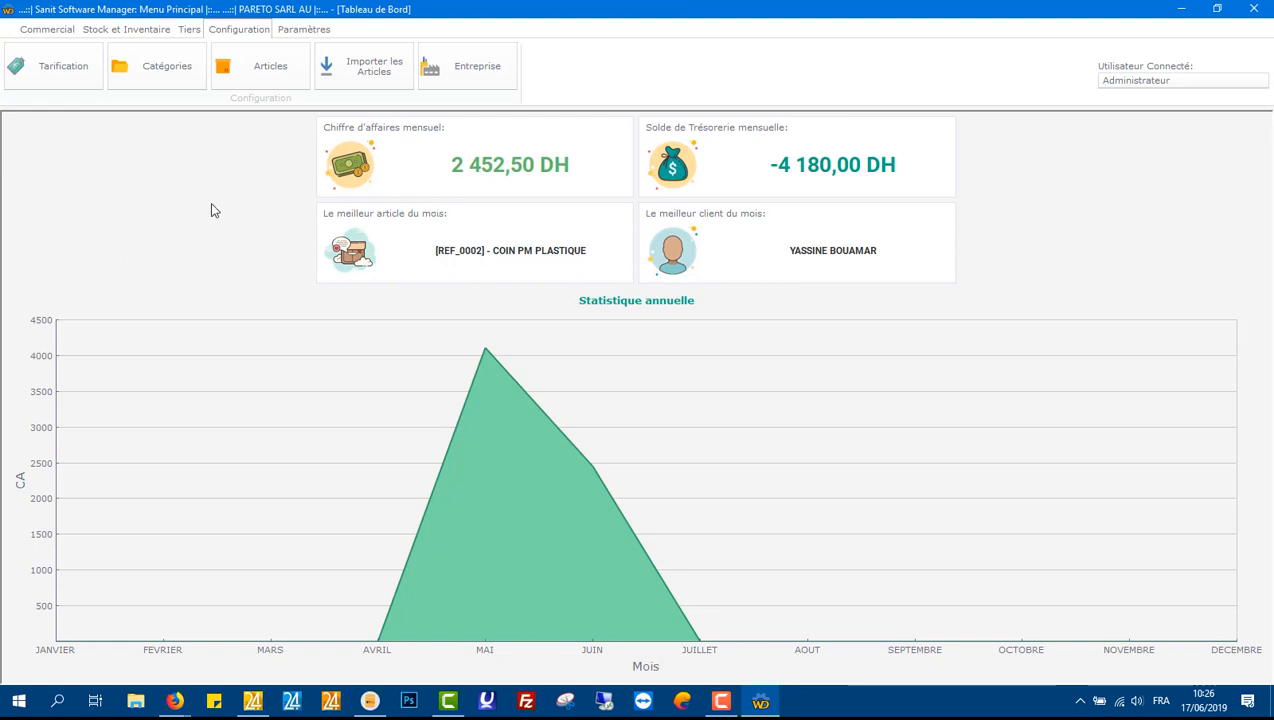
left_click(356, 74)
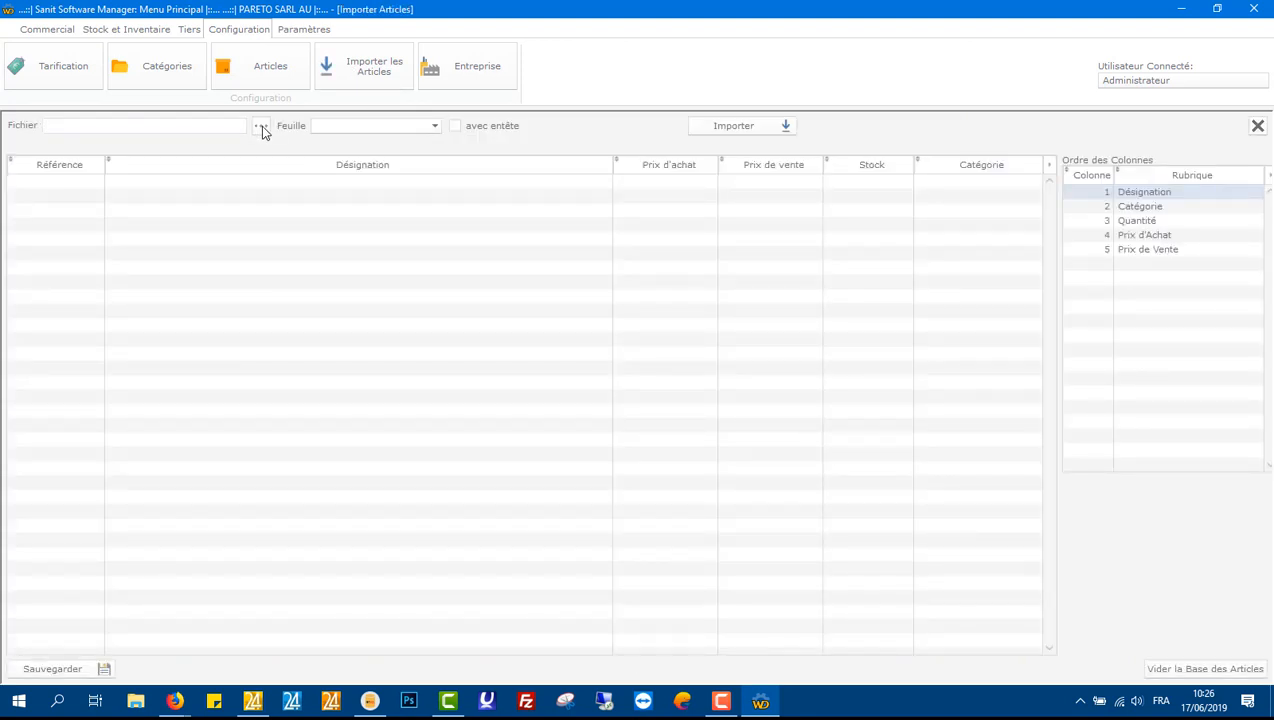
Step: Choose LES ARTICLES.xlsx from Téléchargements as the import file and pick its SANITAIRE sheet
left_click(261, 125)
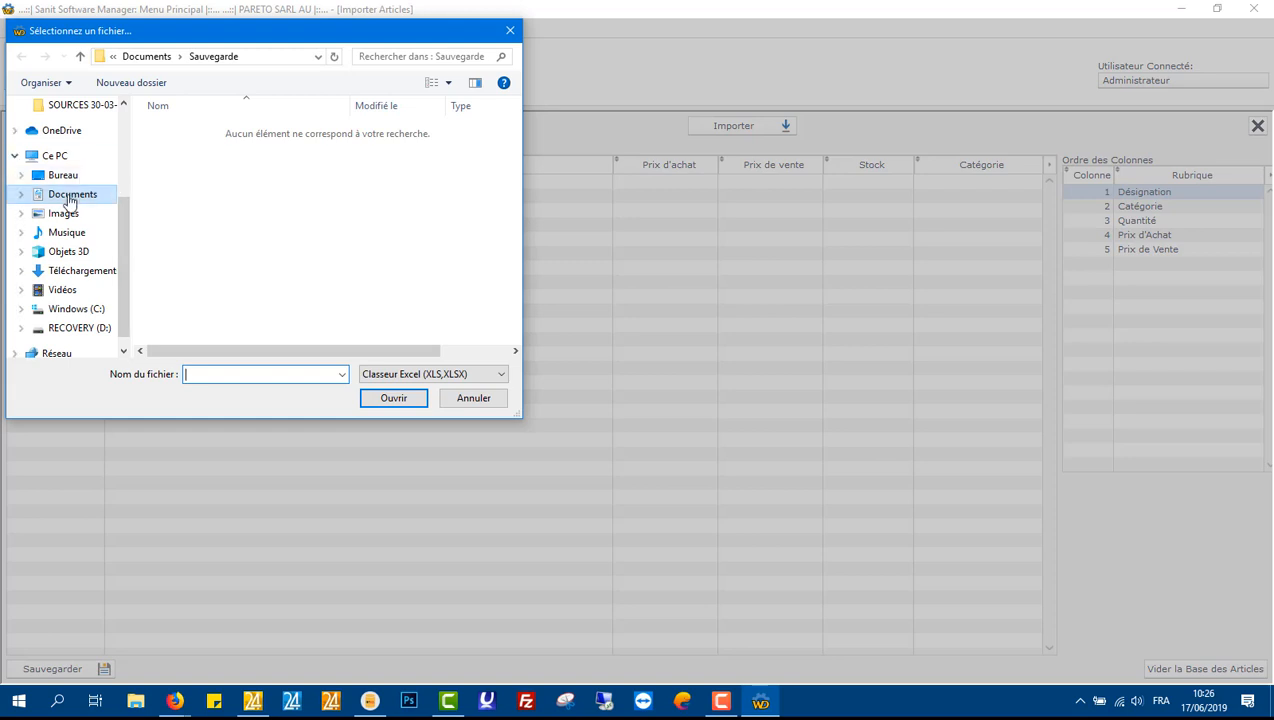
left_click(78, 271)
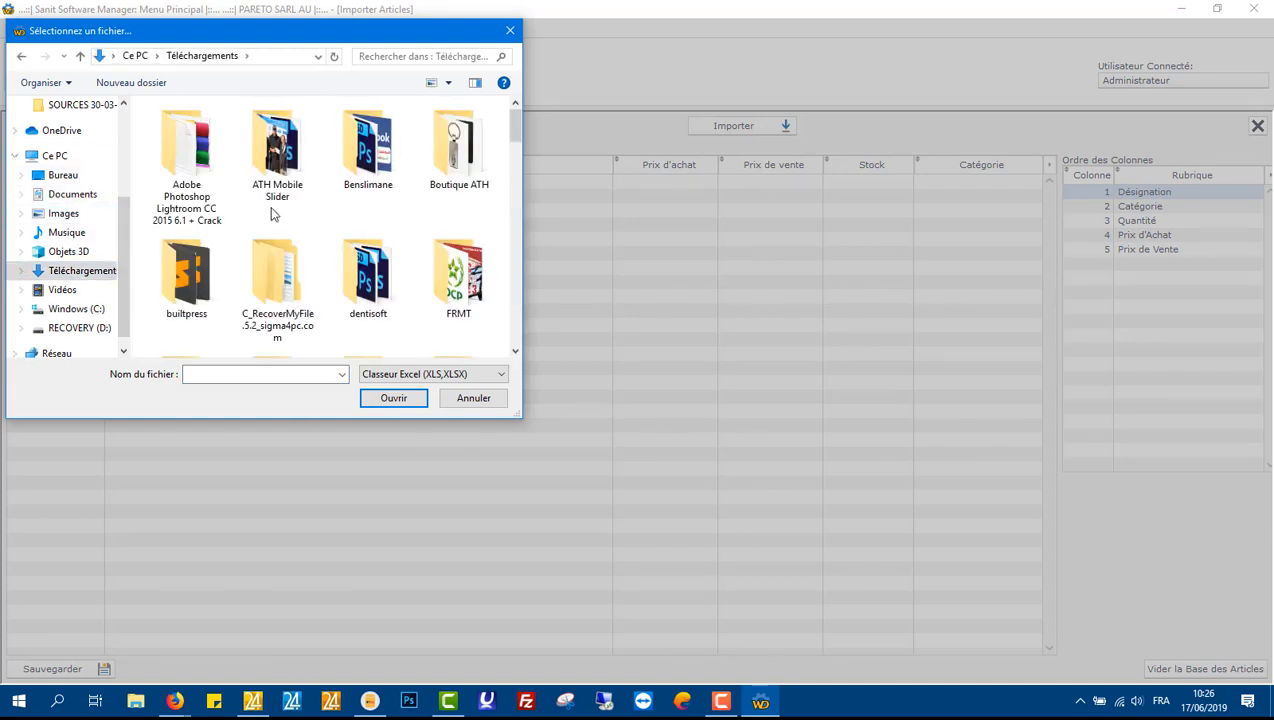
key("l")
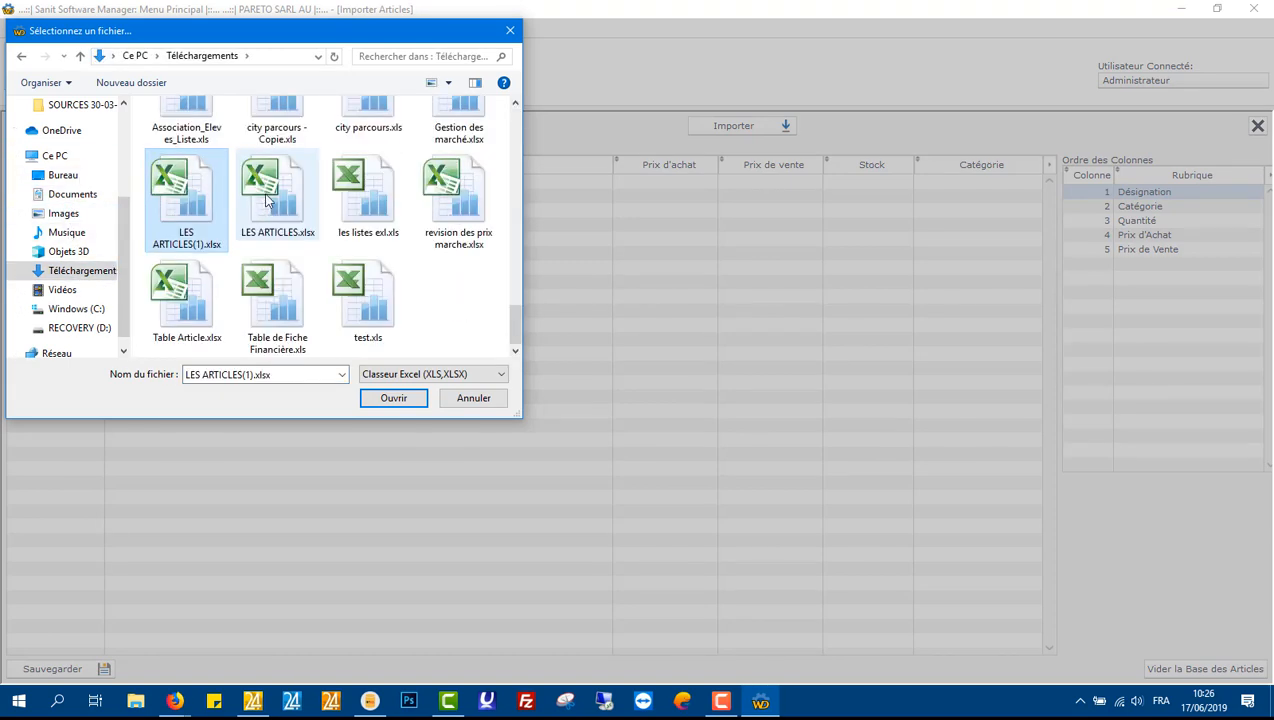
double_click(264, 194)
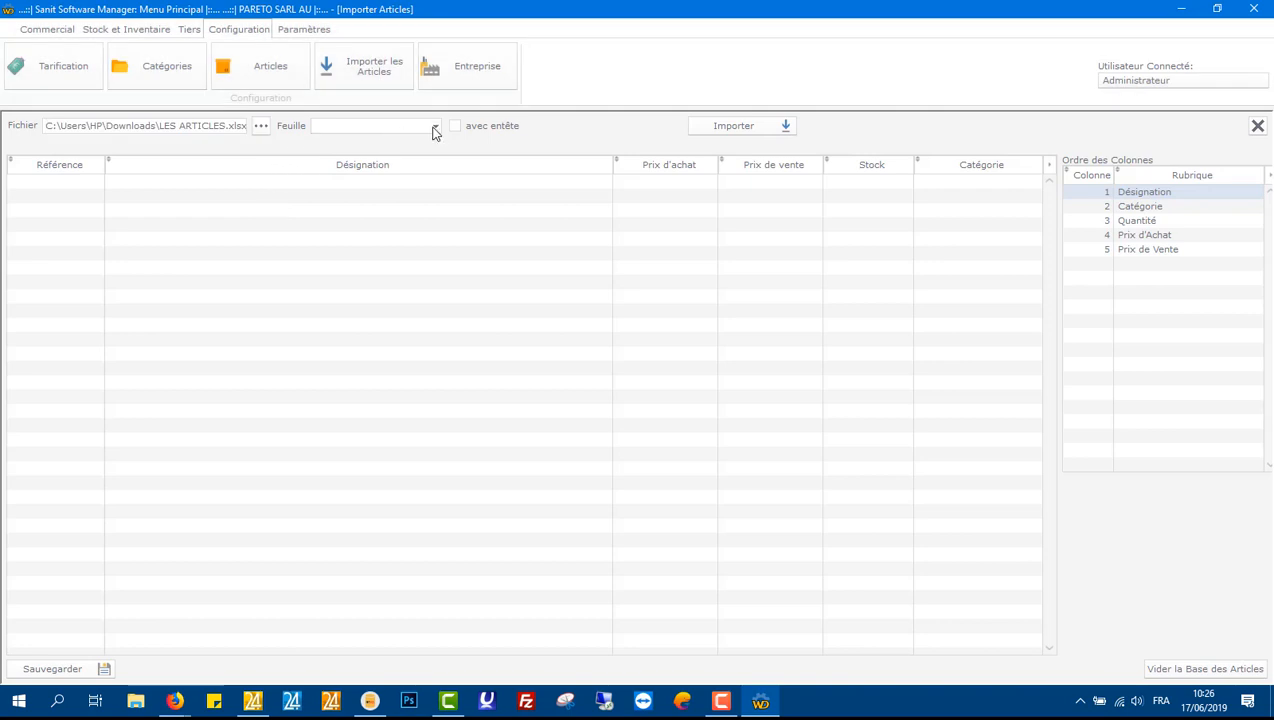
left_click(434, 126)
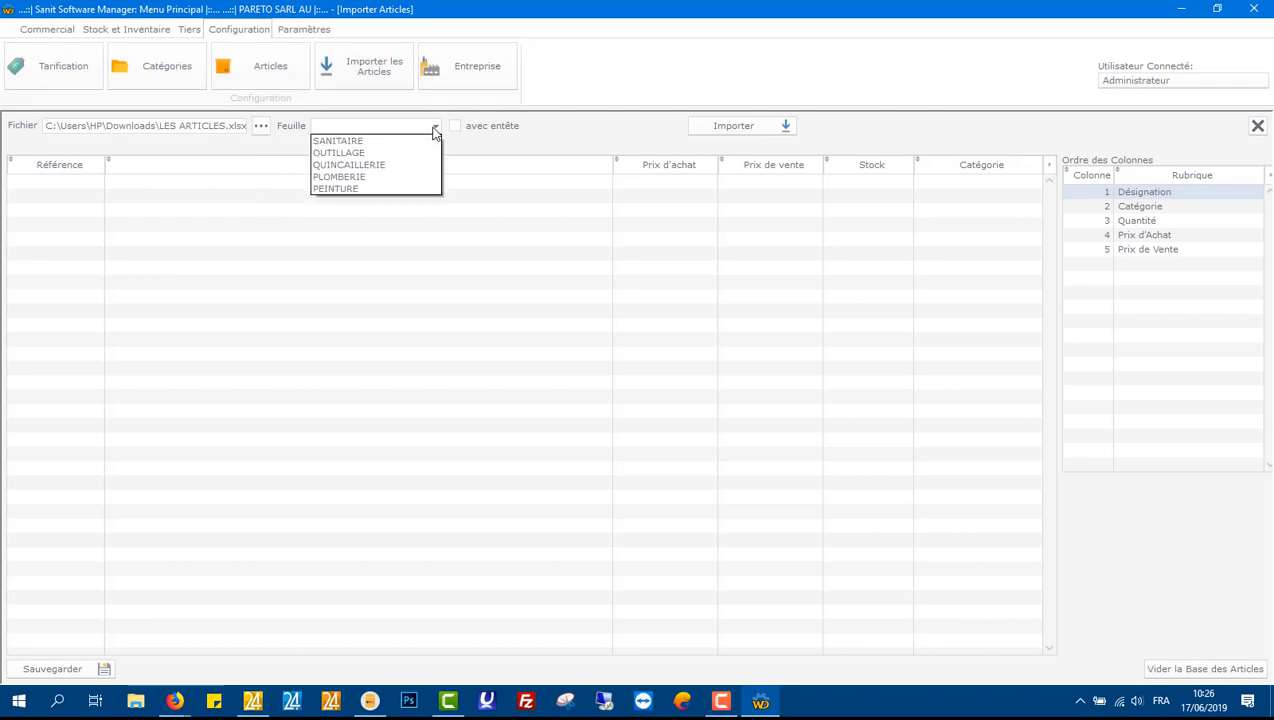
left_click(368, 141)
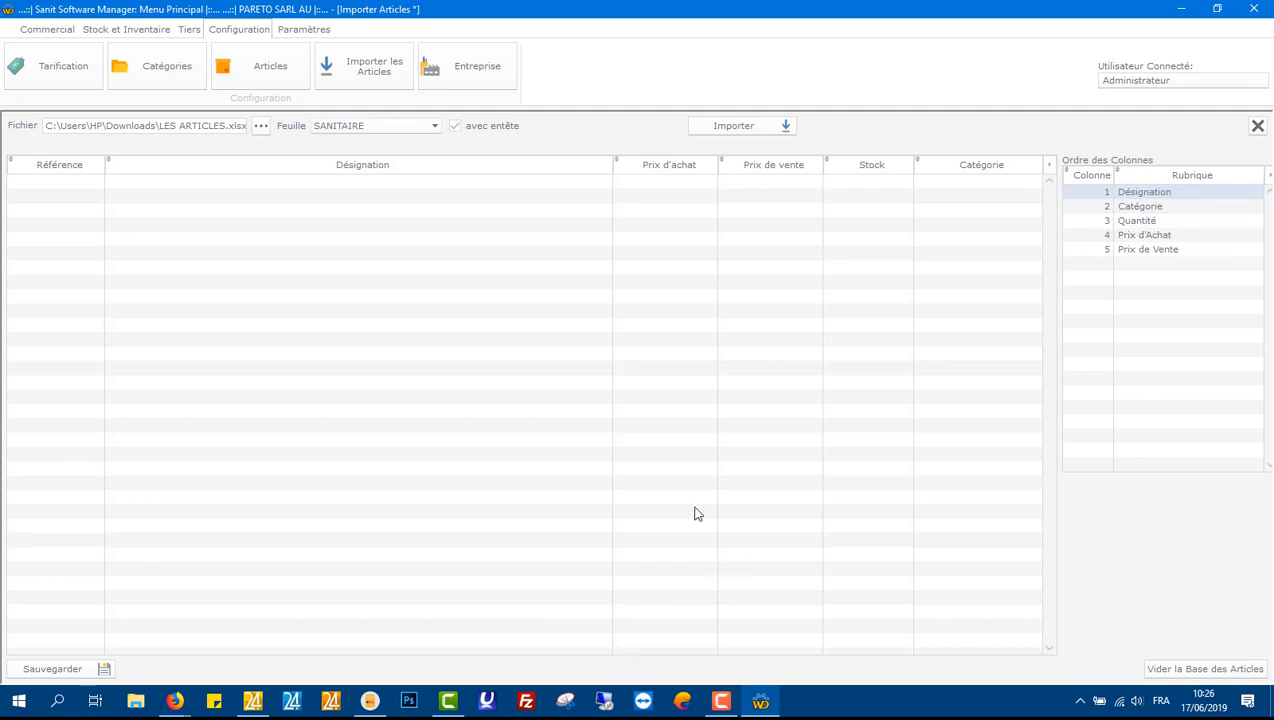
Step: Open the LES ARTICLES(1).xlsx workbook from the Téléchargements folder in Excel
left_click(135, 701)
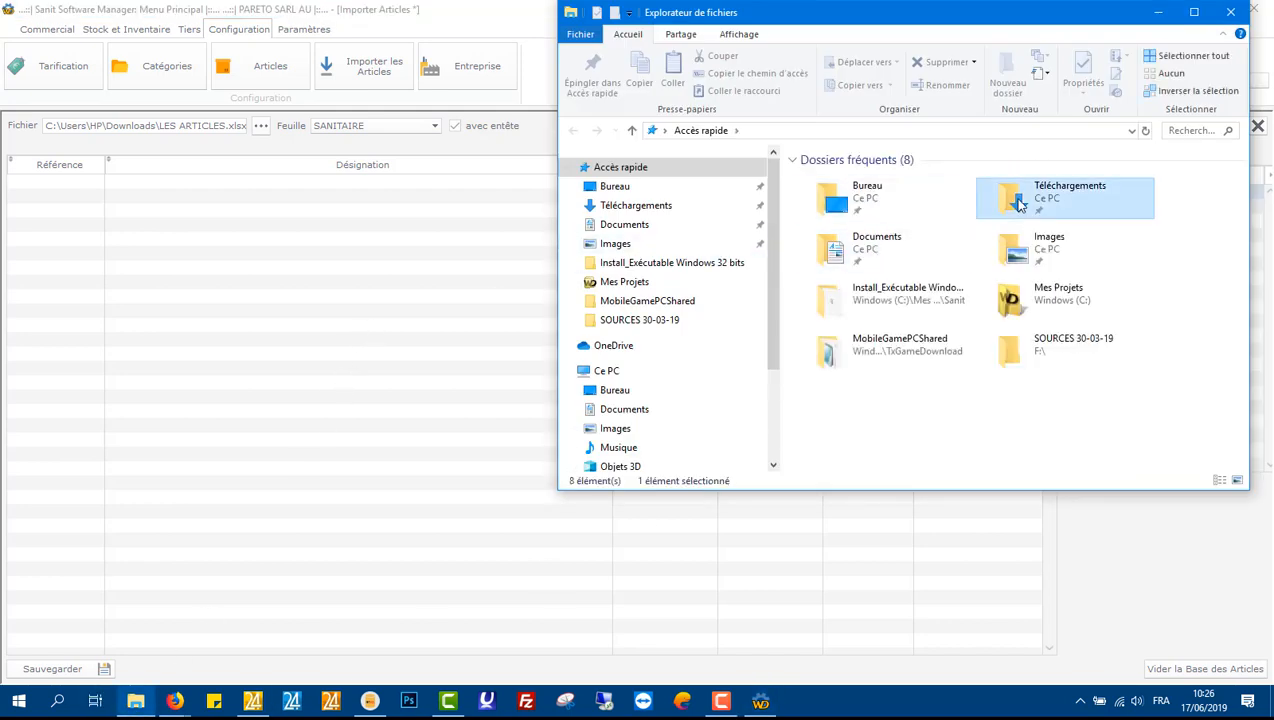
double_click(1040, 198)
type("les")
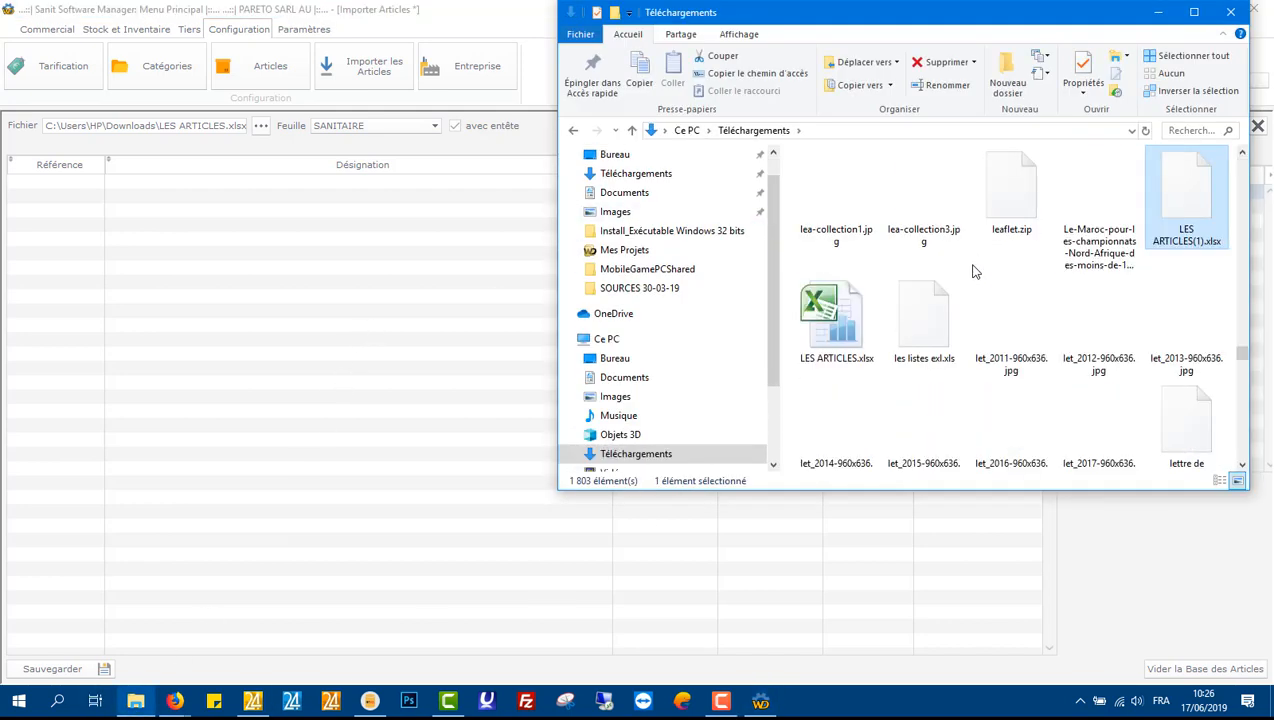
key("Return")
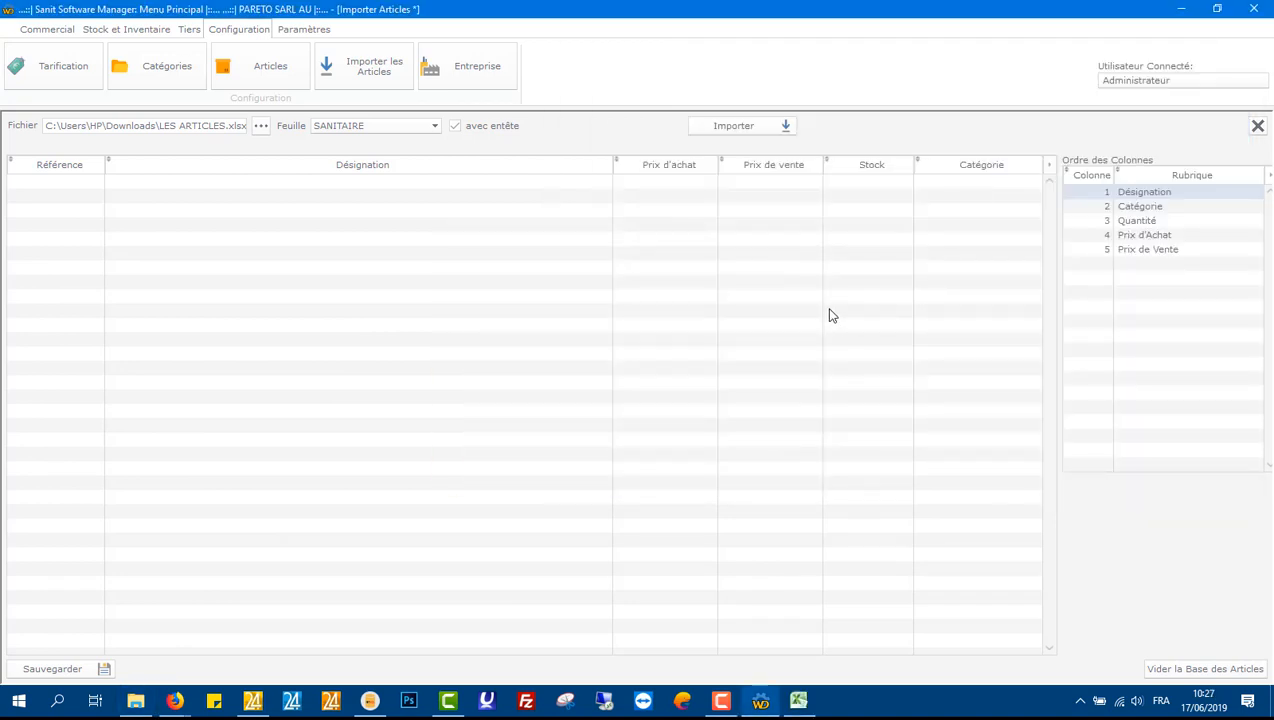
left_click(799, 702)
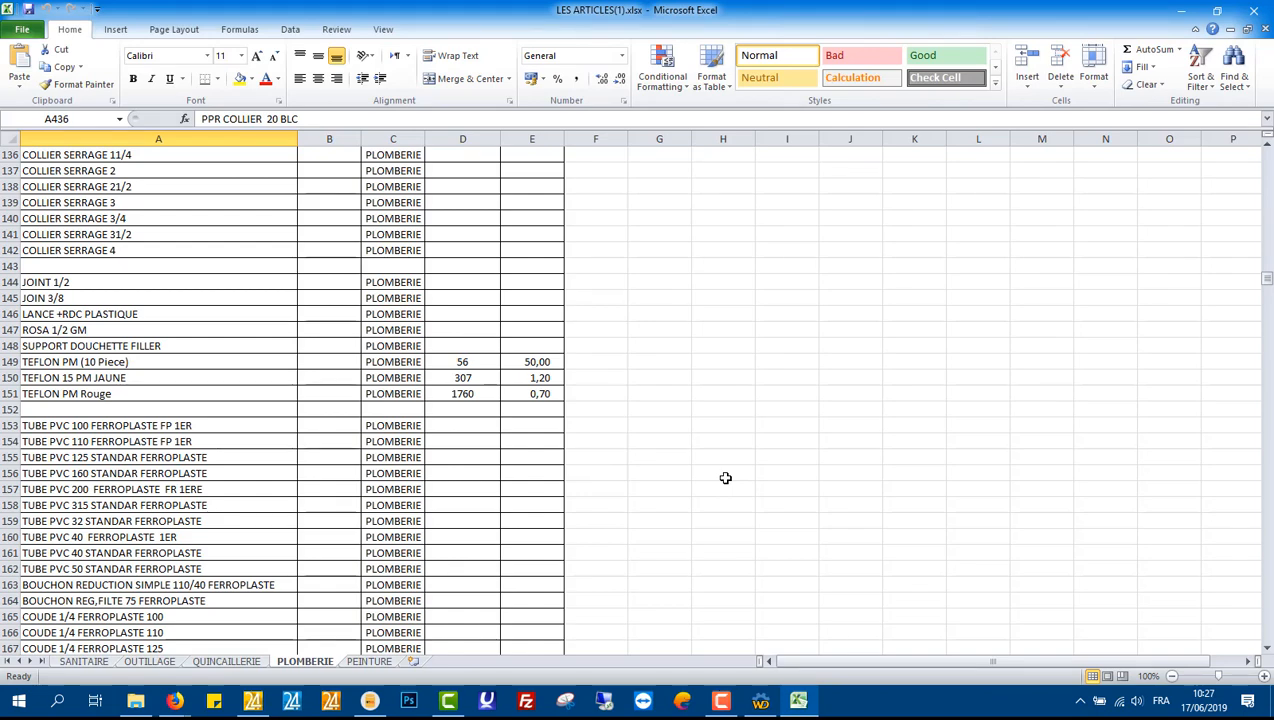
Step: Review the SANITAIRE sheet of the workbook and switch back to the article import screen
scroll(557, 470, "up", 20)
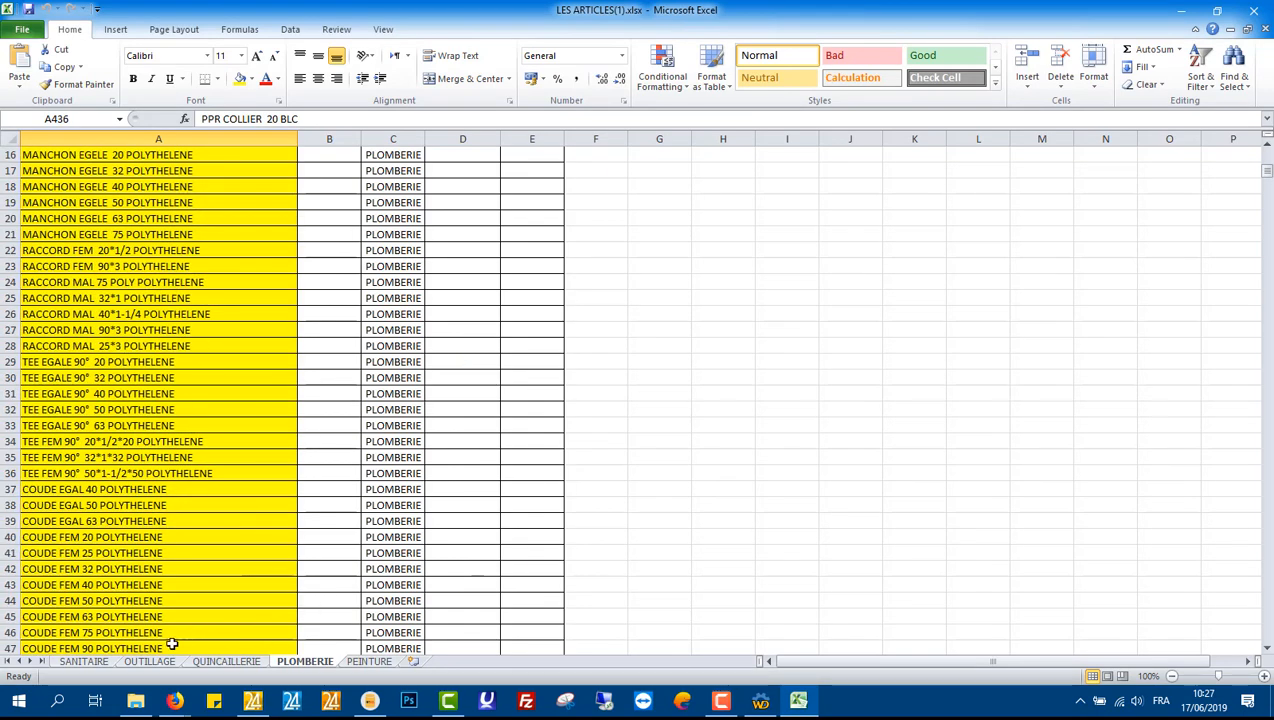
left_click(83, 661)
scroll(600, 514, "up", 20)
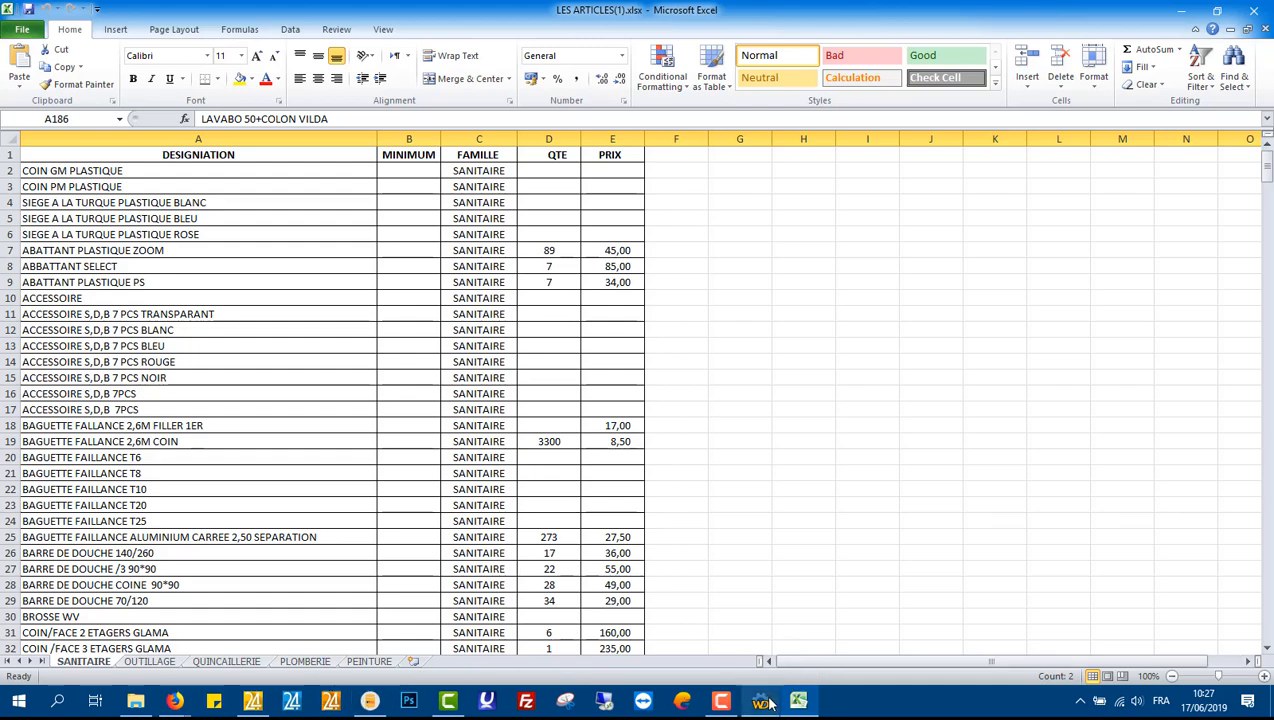
mouse_move(768, 705)
left_click(760, 578)
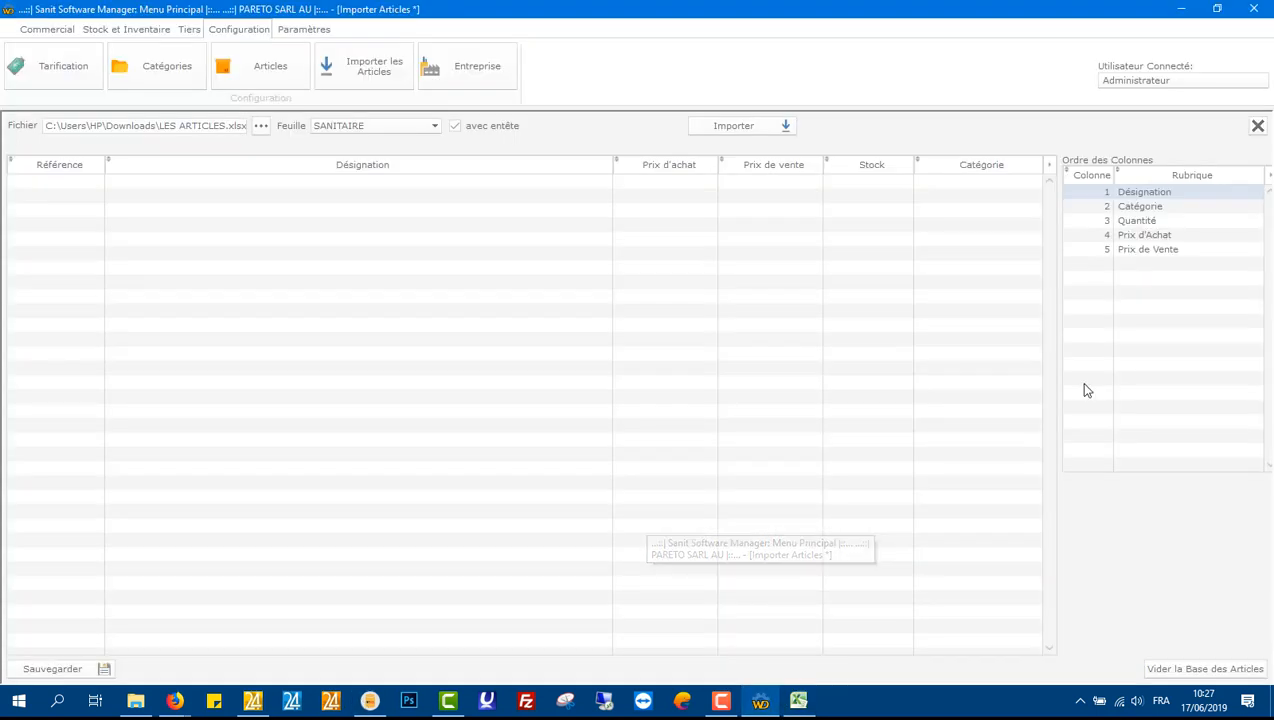
Step: Map the import fields to workbook columns, checking the workbook: Catégorie to 3, Quantité to 4, Prix d'Achat to 6
left_click(1089, 209)
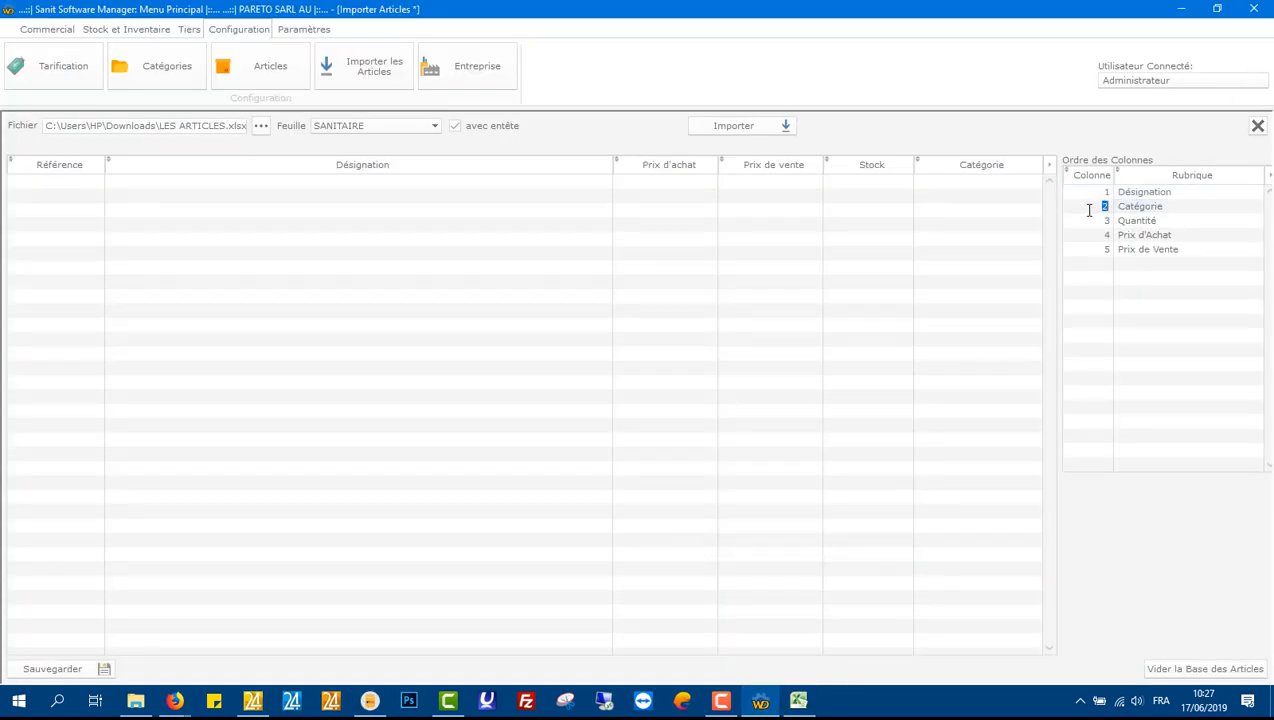
type("3")
left_click(1093, 221)
left_click(798, 700)
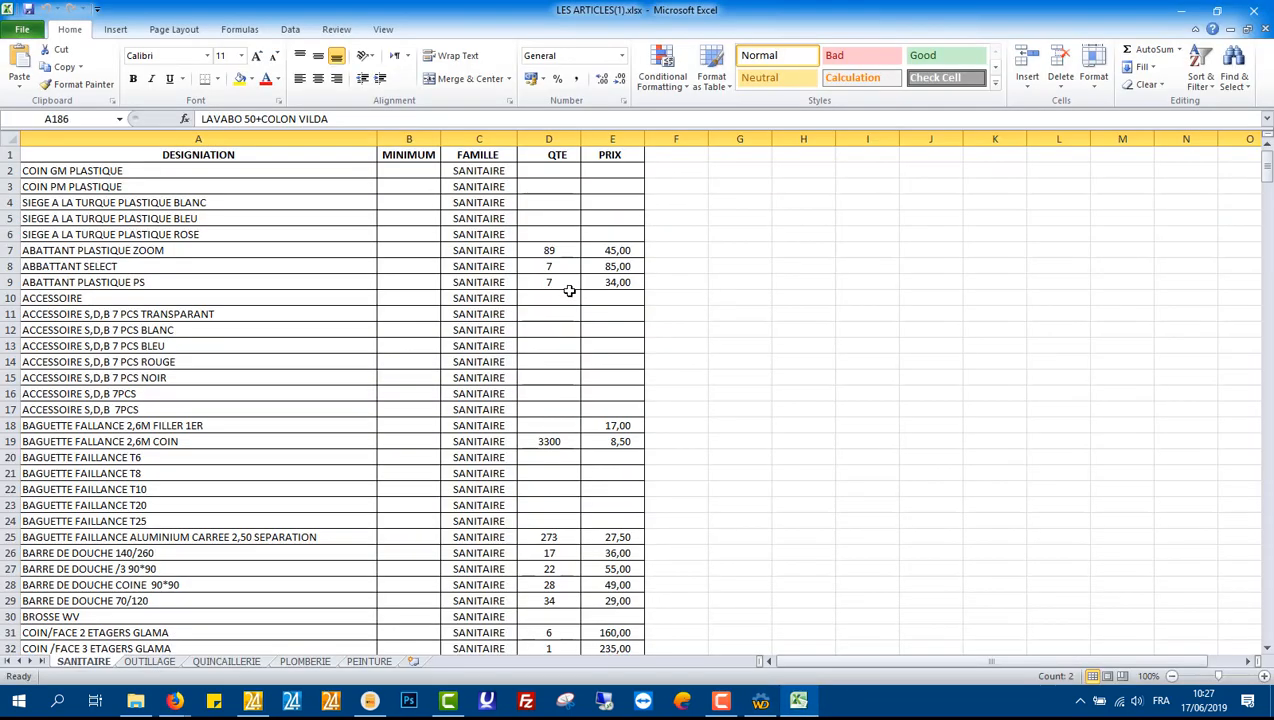
left_click(1181, 10)
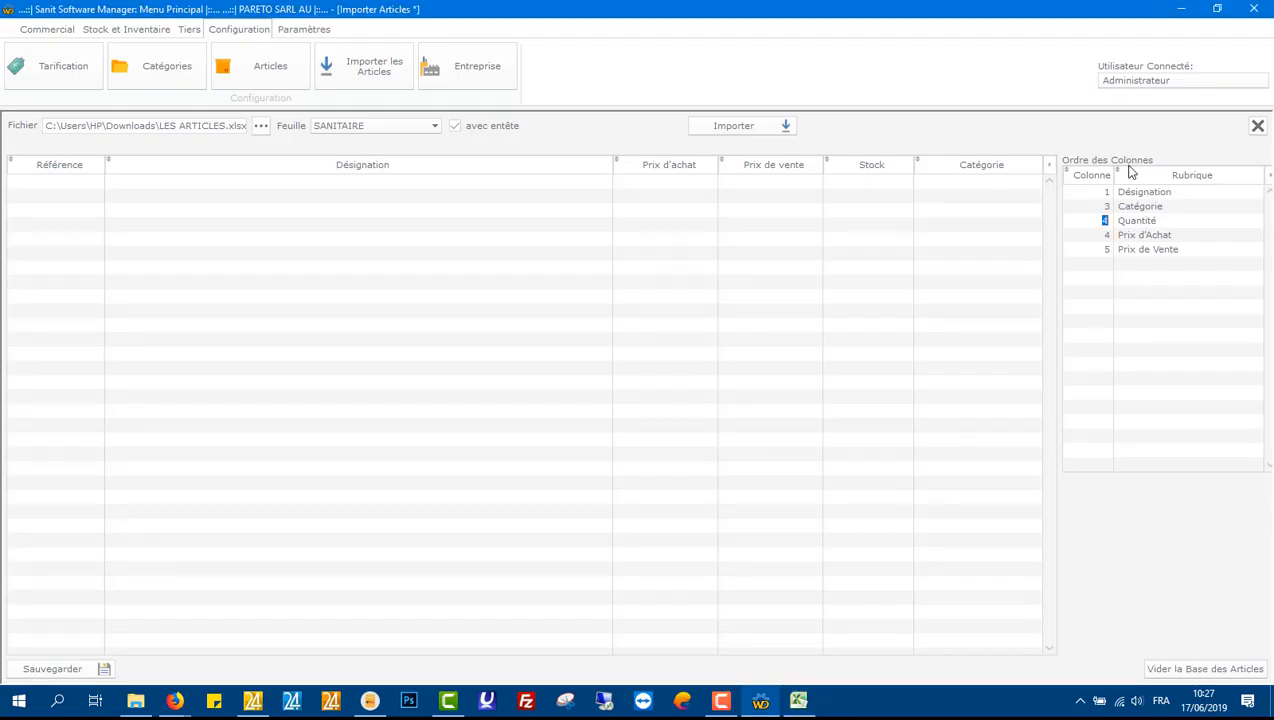
left_click(1095, 236)
type("6")
left_click(1092, 251)
type("4")
left_click(1087, 241)
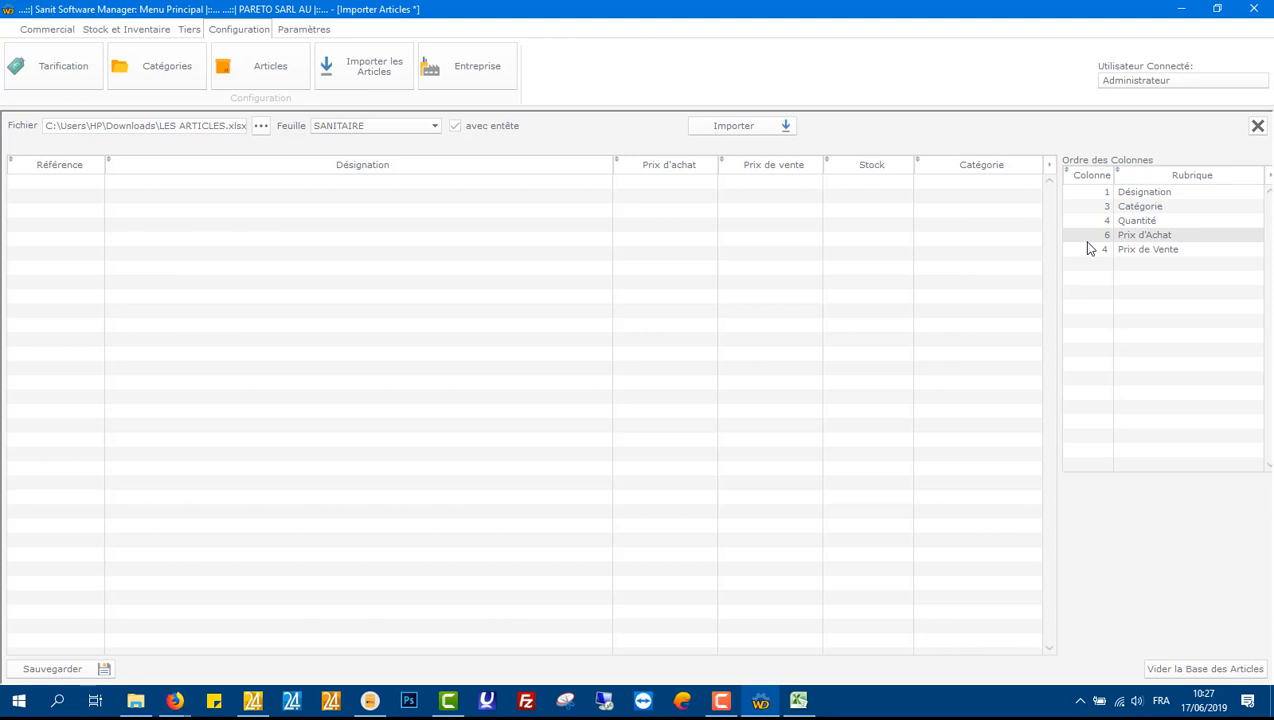
left_click(1128, 281)
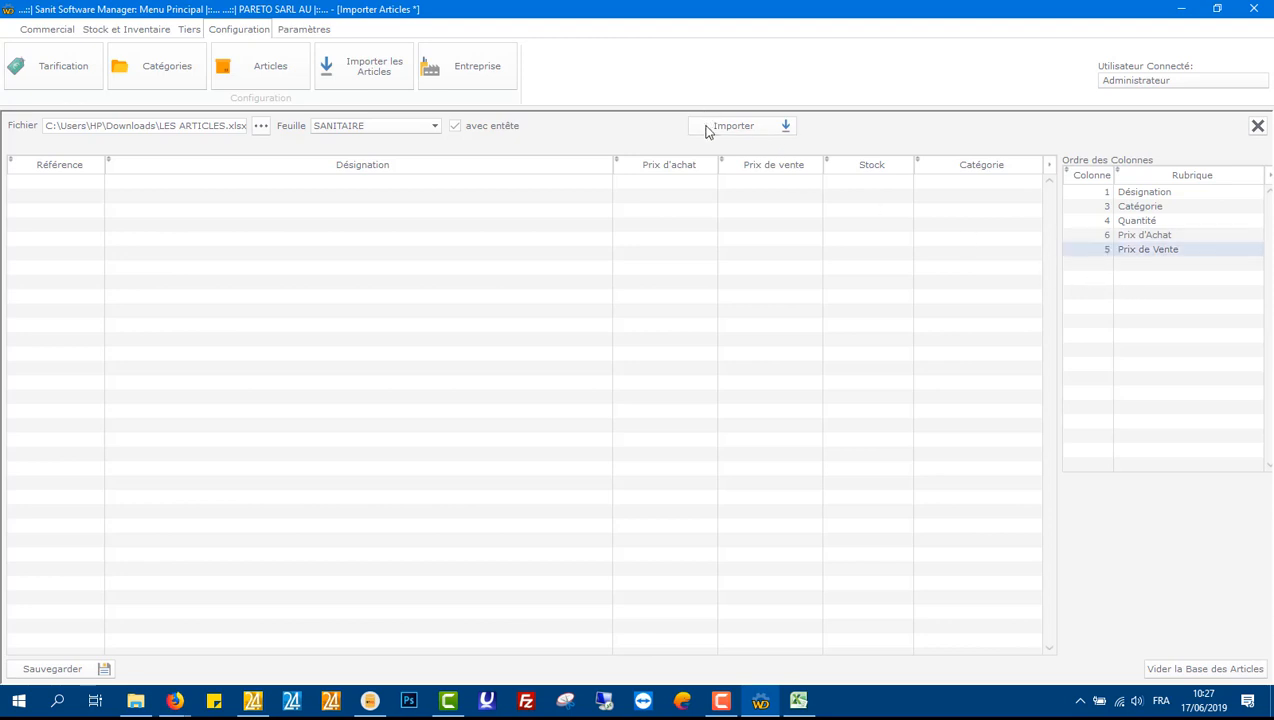
Step: Close the Excel window and import the SANITAIRE sheet's articles, acknowledging the completion message
right_click(812, 696)
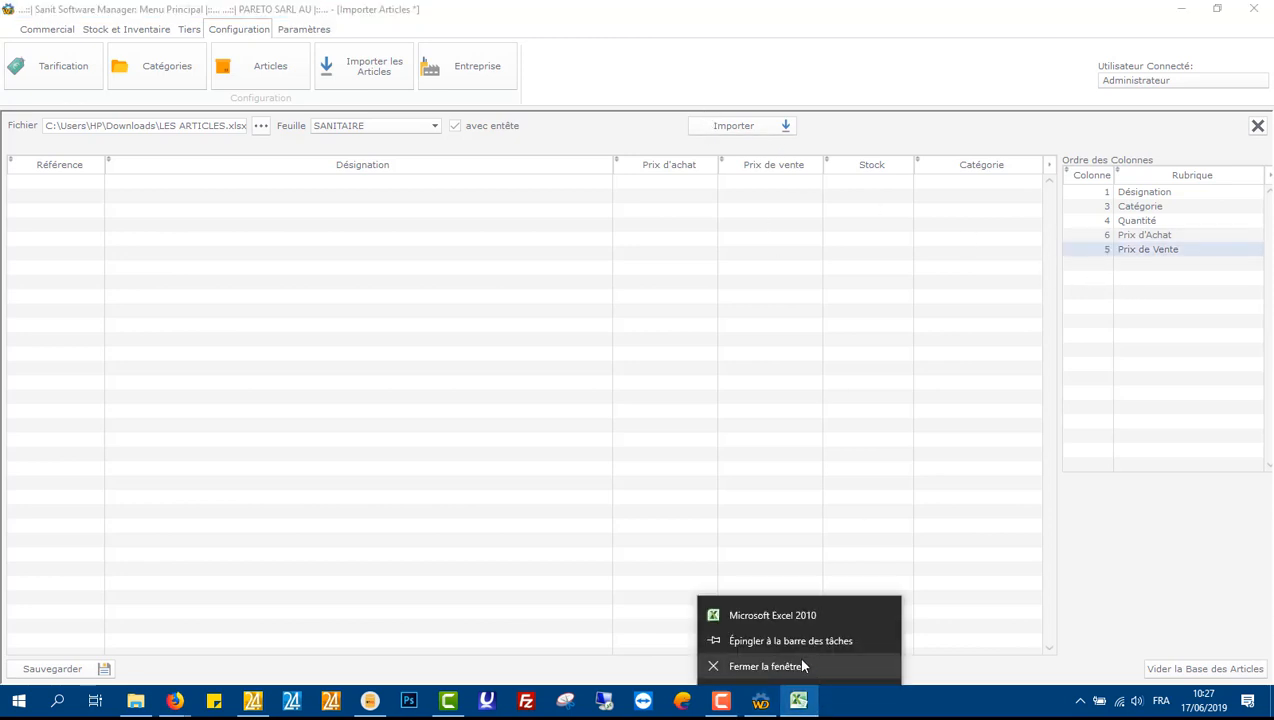
left_click(808, 666)
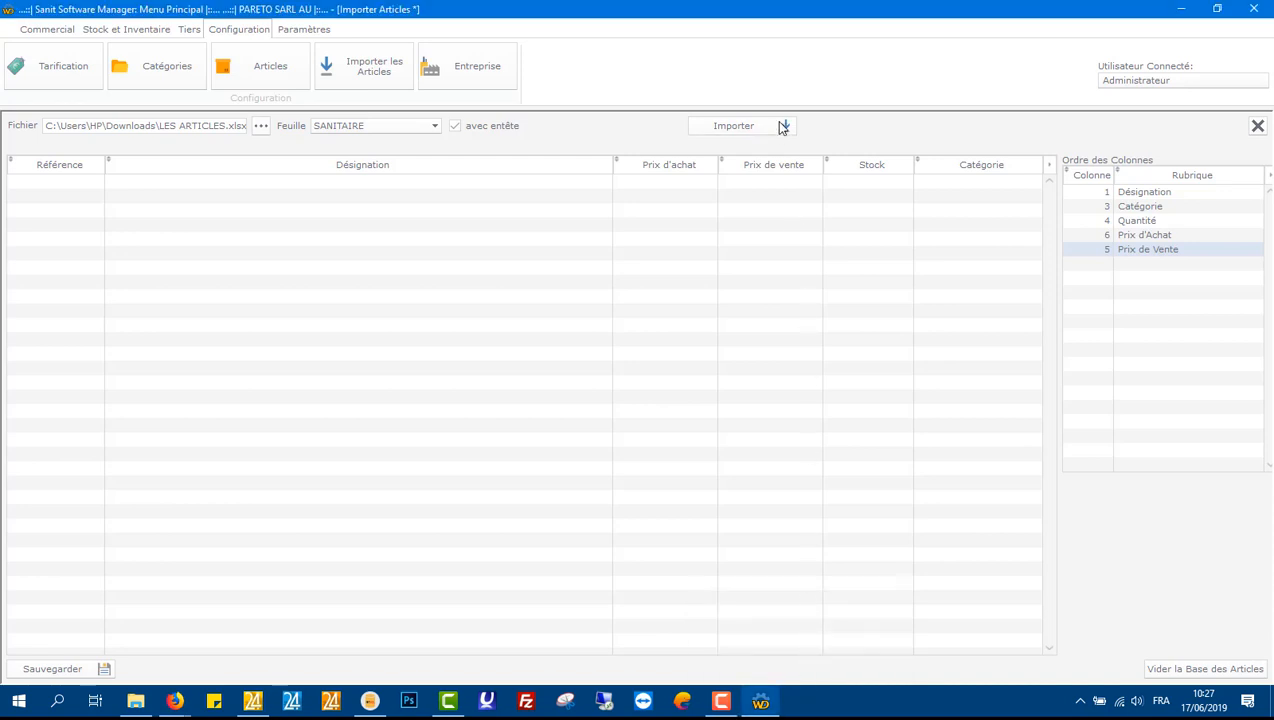
left_click(783, 126)
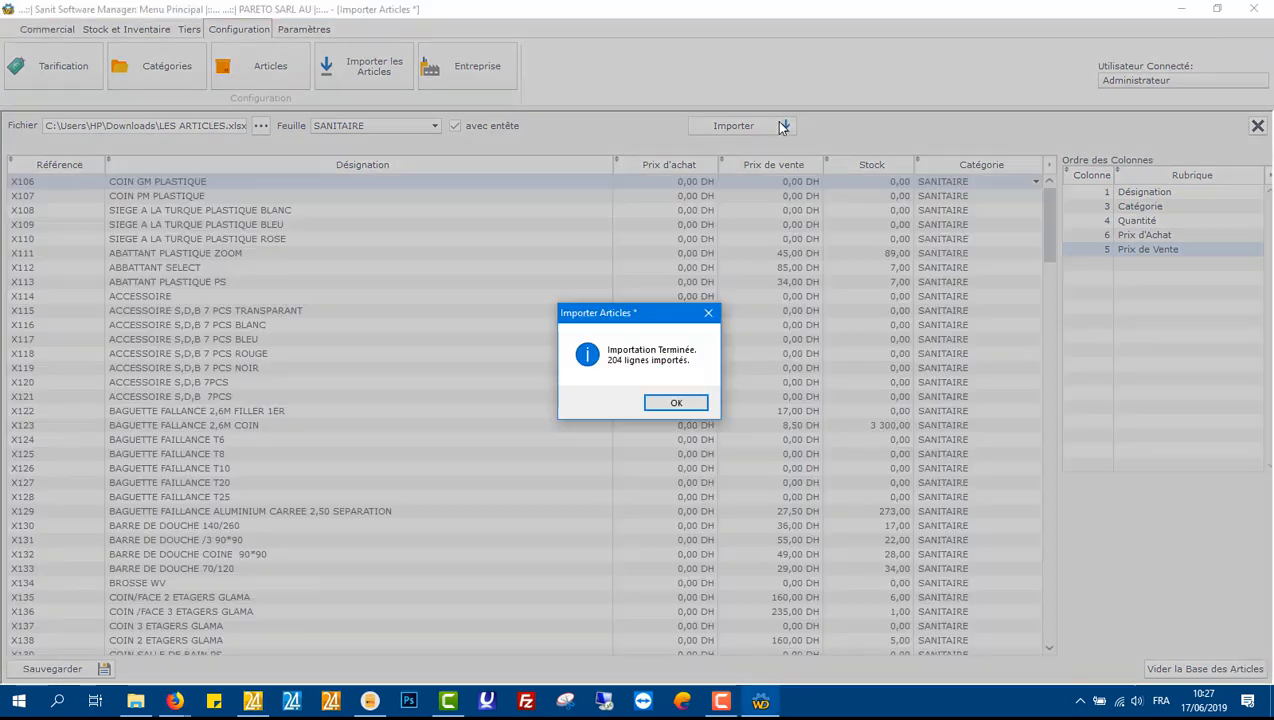
left_click(676, 404)
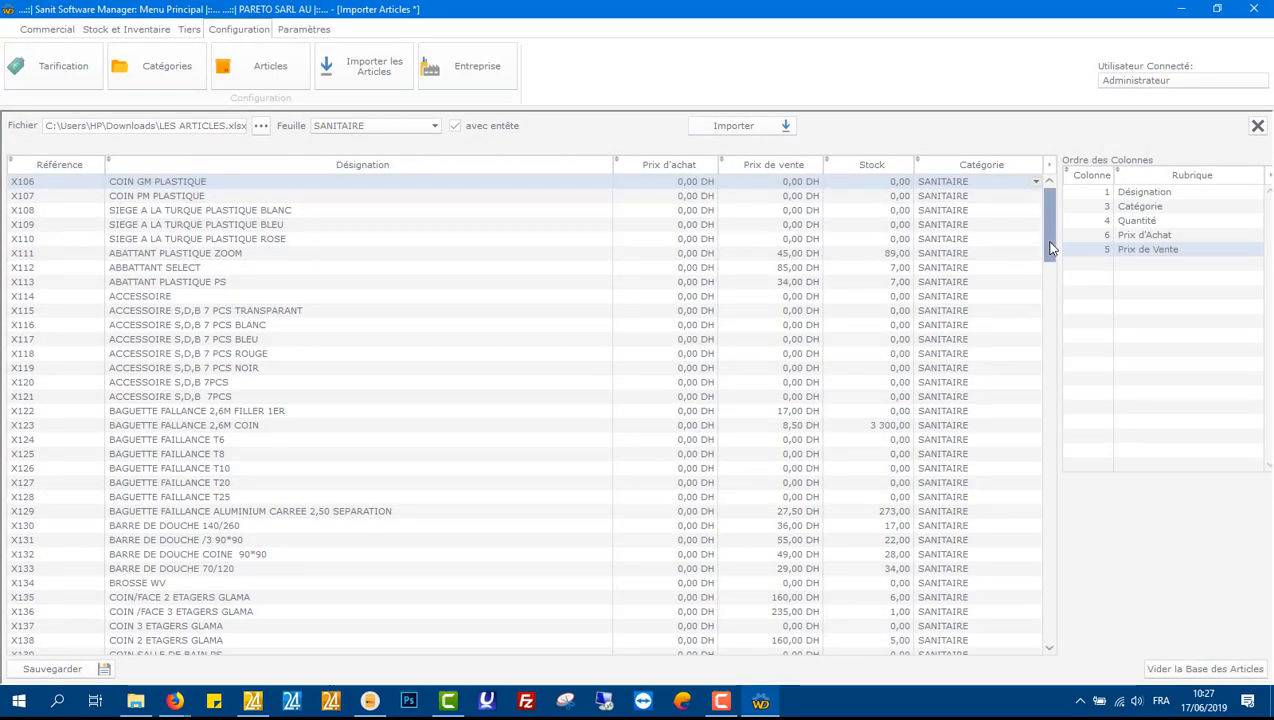
Step: Set the purchase price of ABBATTANT PLASTIQUE ZOOM to 32 DH in the imported list
mouse_move(1054, 241)
left_mouse_down()
mouse_move(1052, 668)
mouse_move(1030, 242)
left_mouse_up()
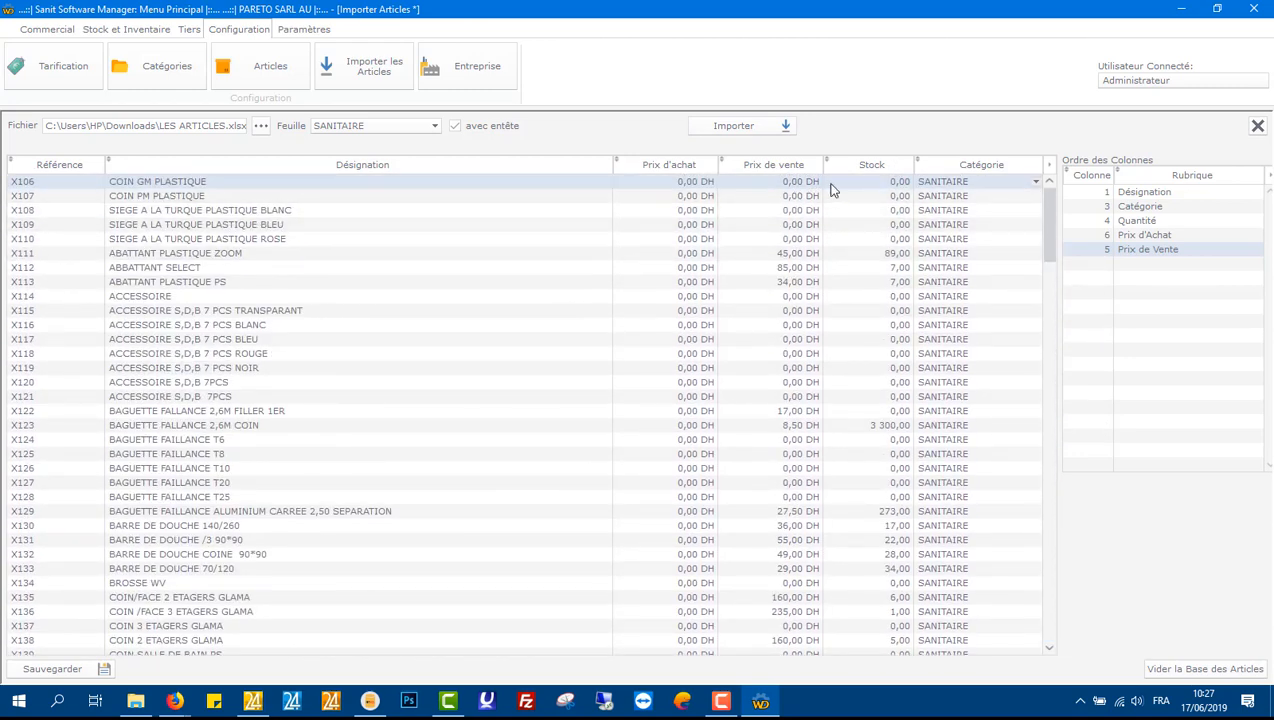
left_click(688, 196)
left_click(692, 197)
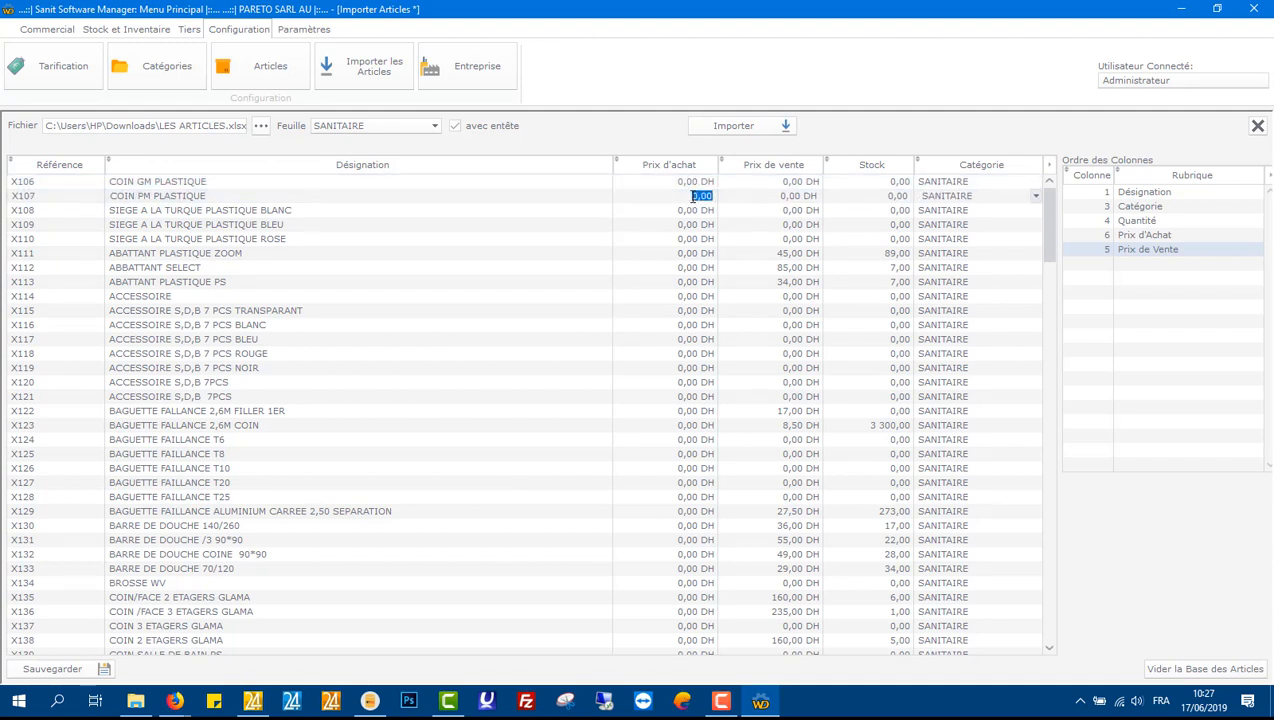
left_click(695, 253)
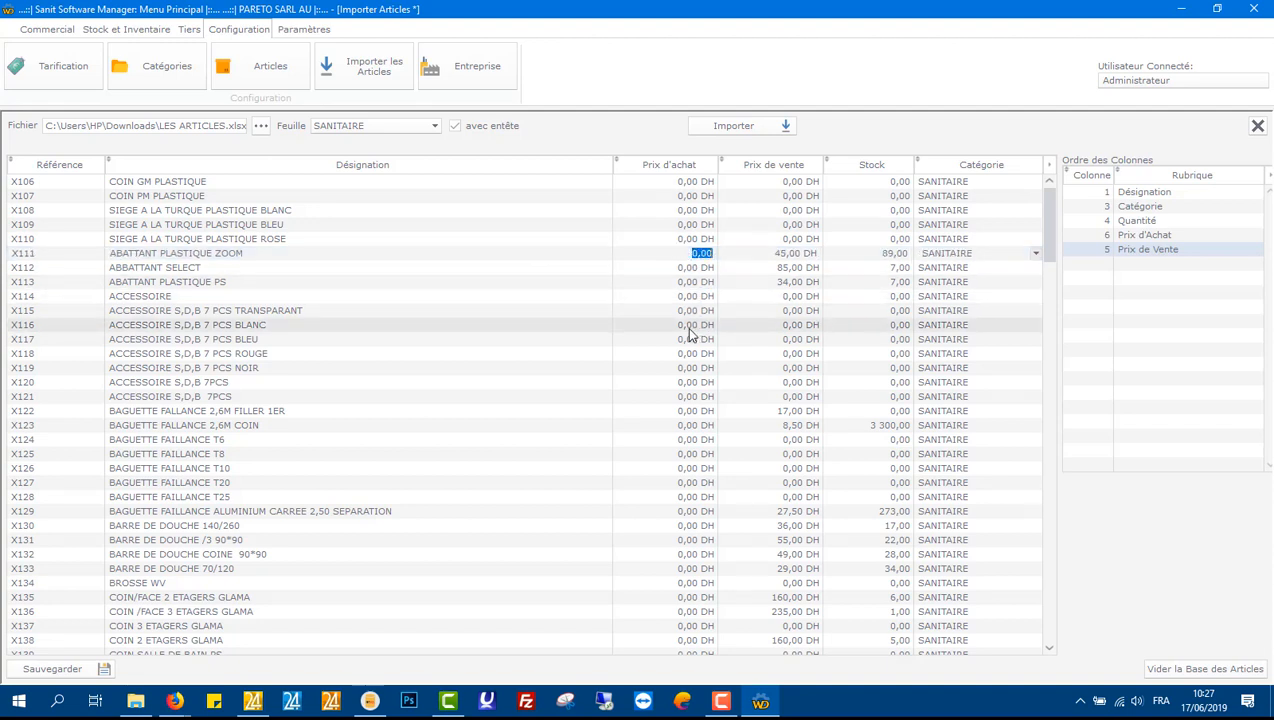
type("32")
key("Return")
Step: Set the purchase price of ABBATTANT SELECT to 61,54 DH
left_click(681, 269)
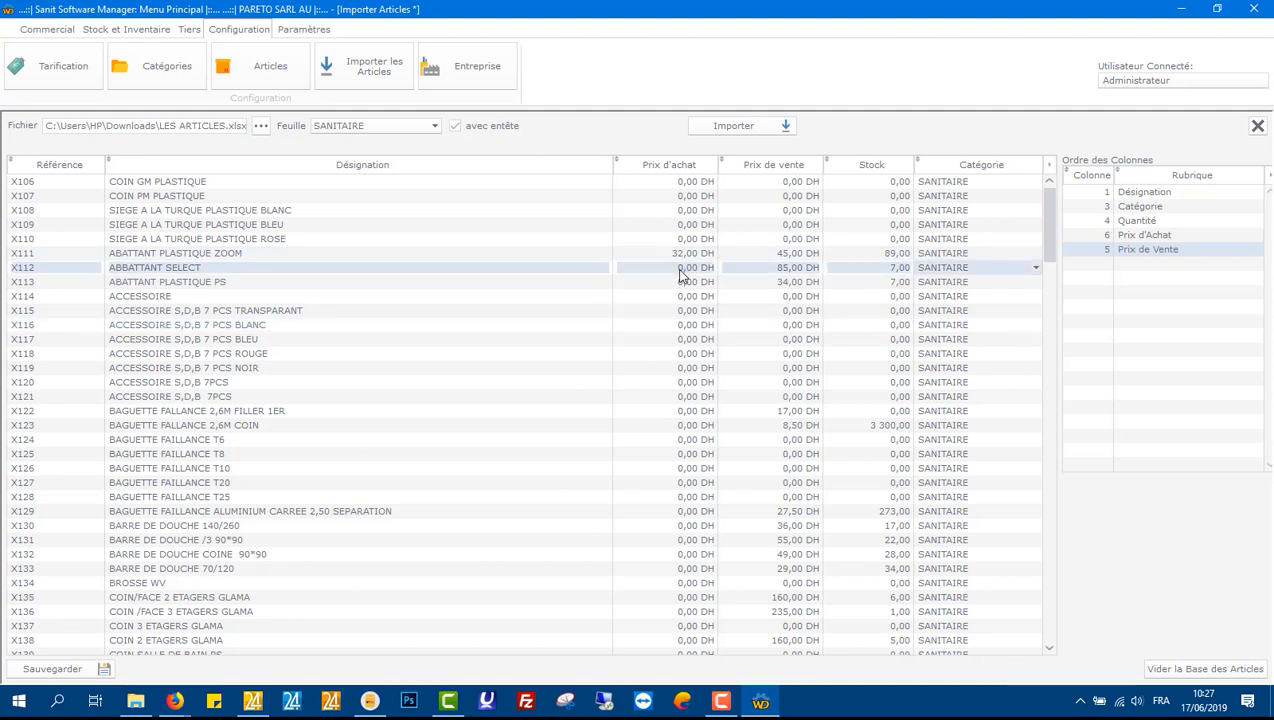
left_click(681, 269)
type("61,5")
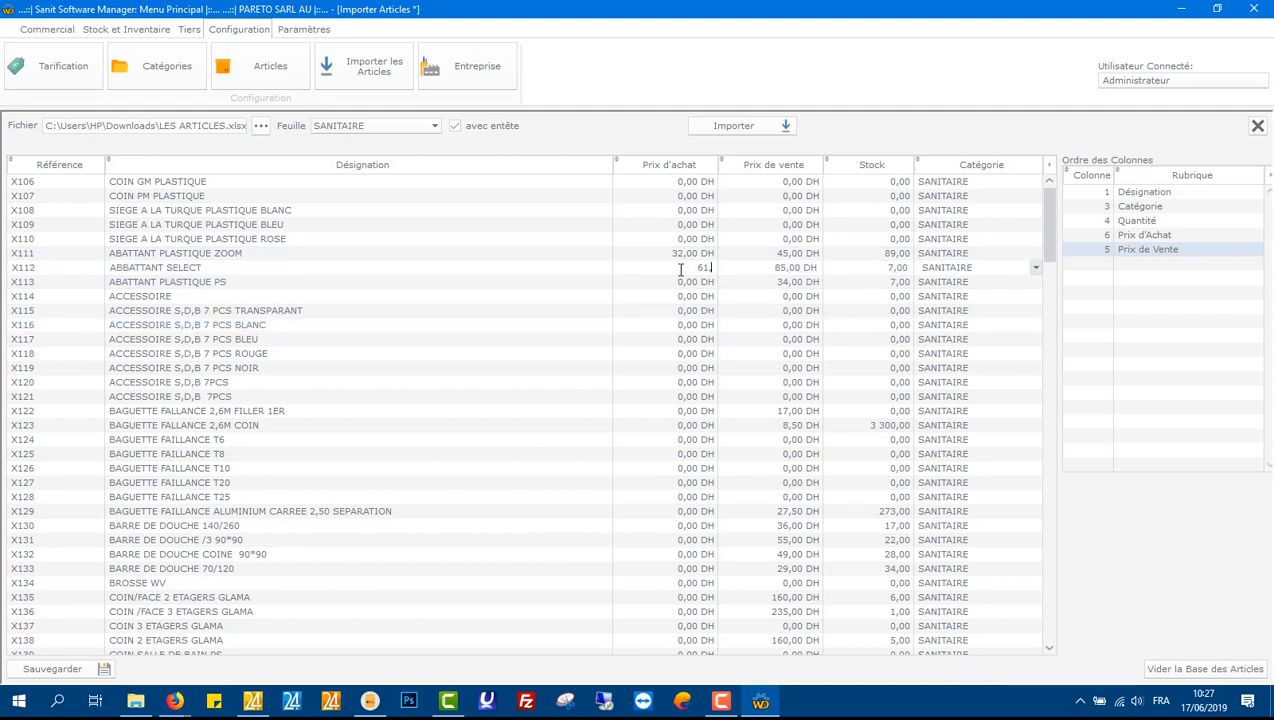
type("4")
left_click(673, 282)
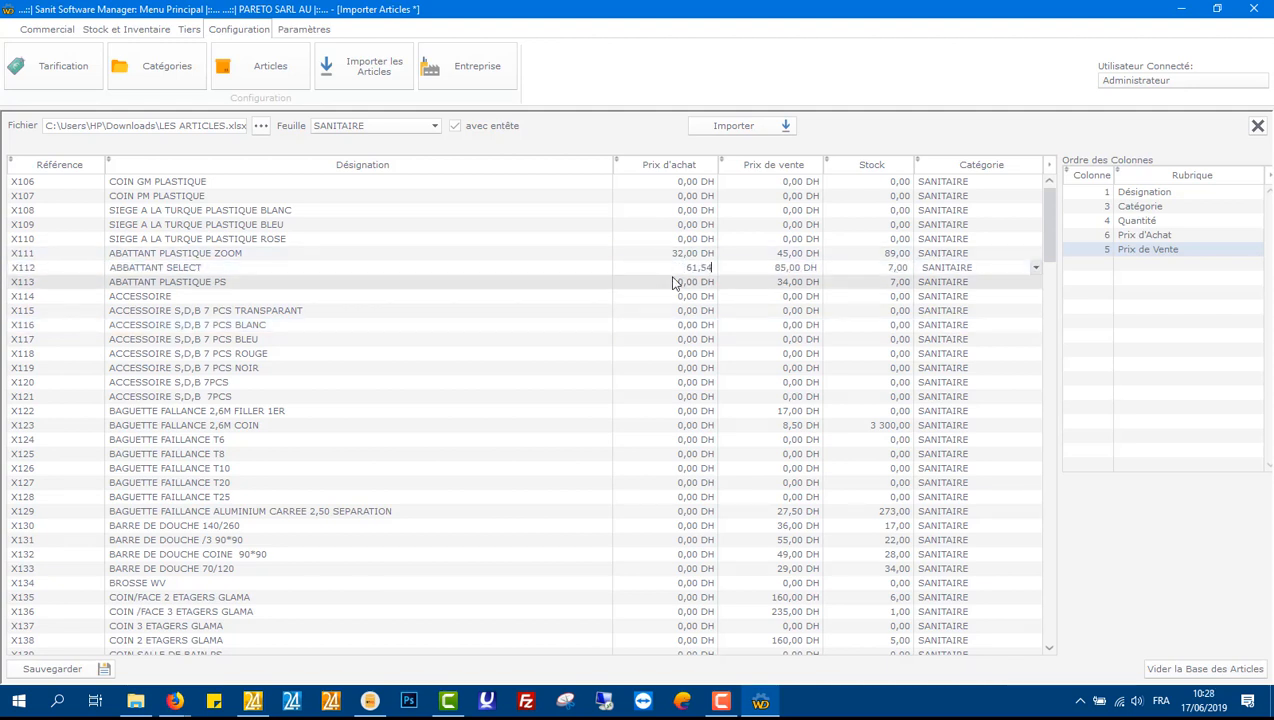
Step: Scroll through the imported articles list to review their prices, stock and categories
scroll(740, 359, "down", 20)
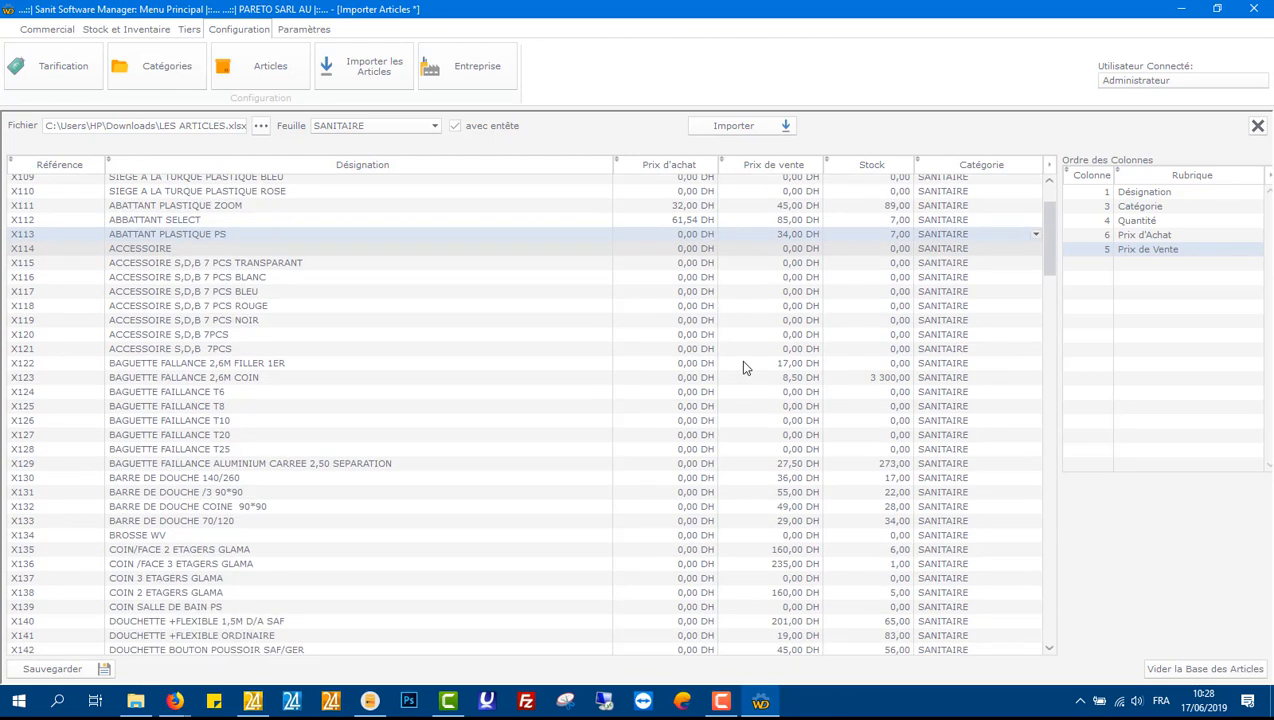
scroll(711, 436, "down", 20)
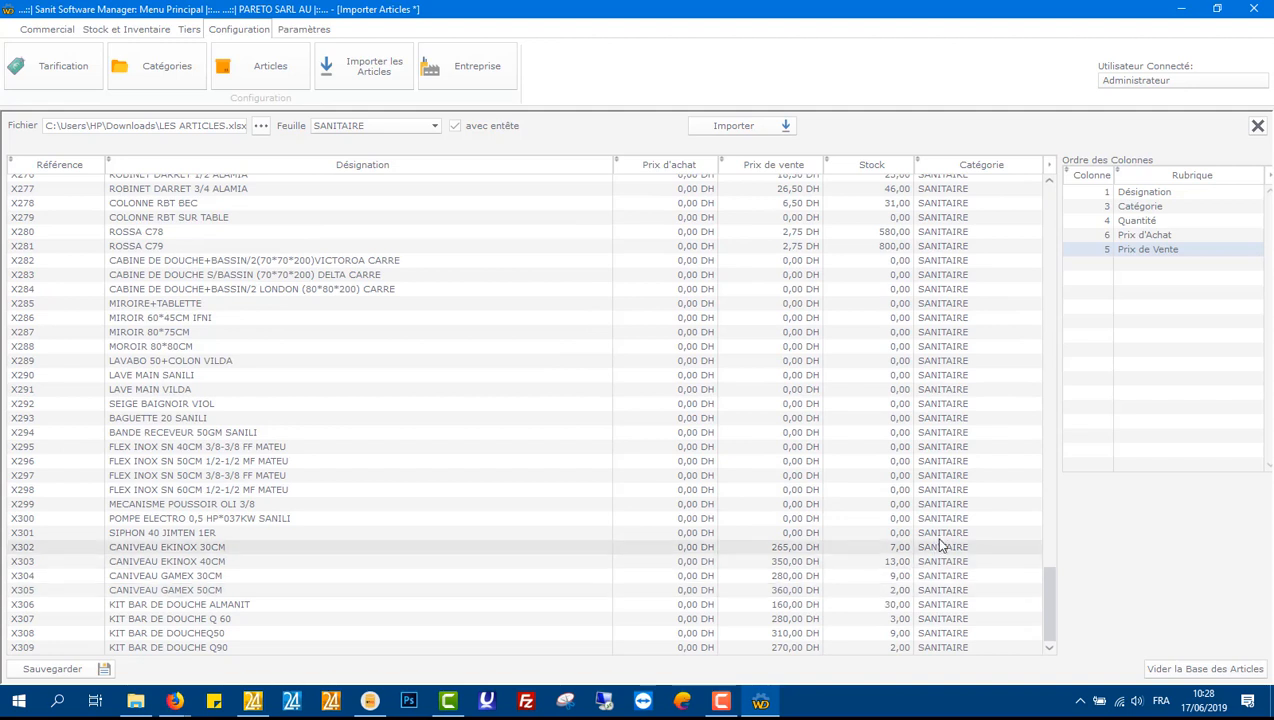
left_click(1010, 518)
left_click(1006, 518)
left_click(1006, 518)
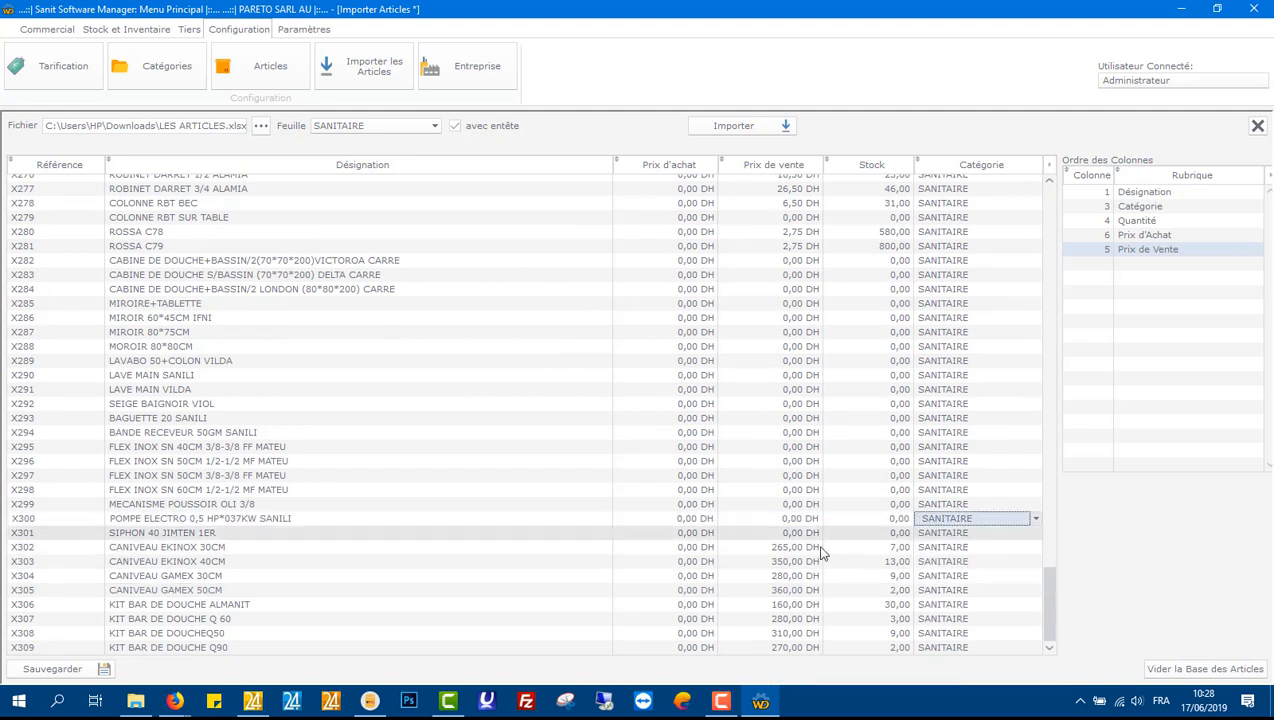
left_click(483, 592)
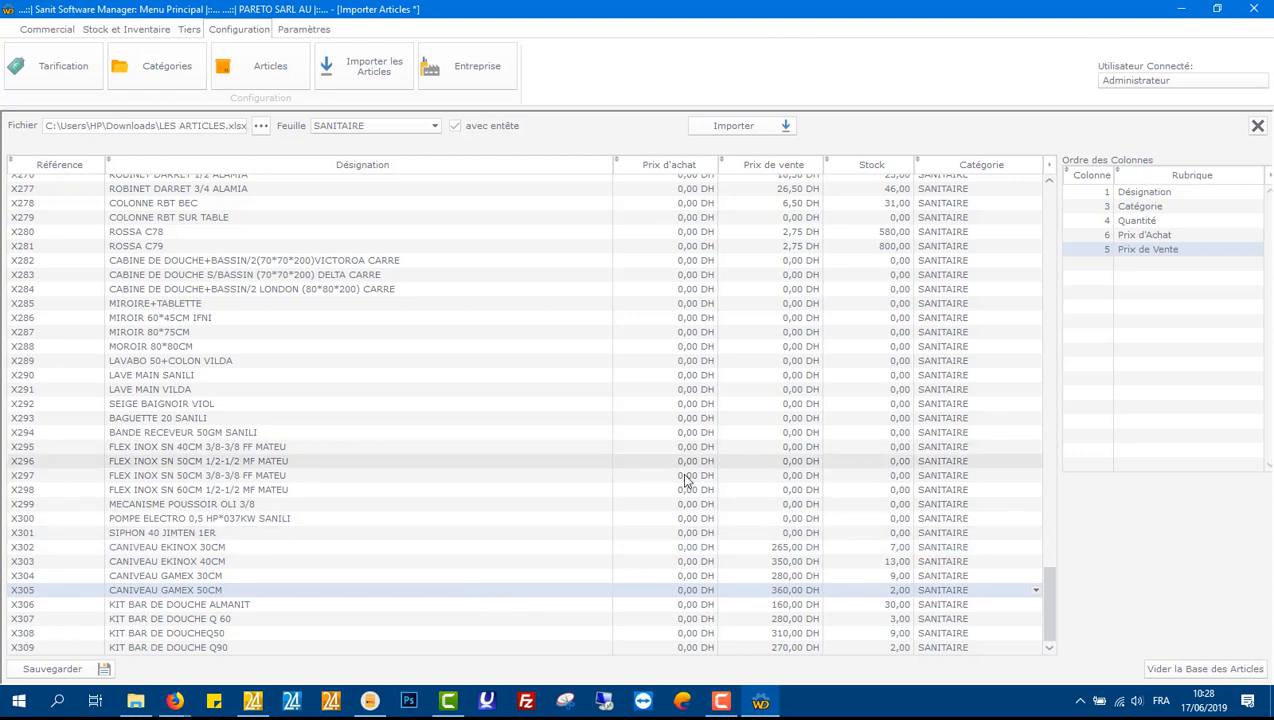
scroll(685, 480, "up", 20)
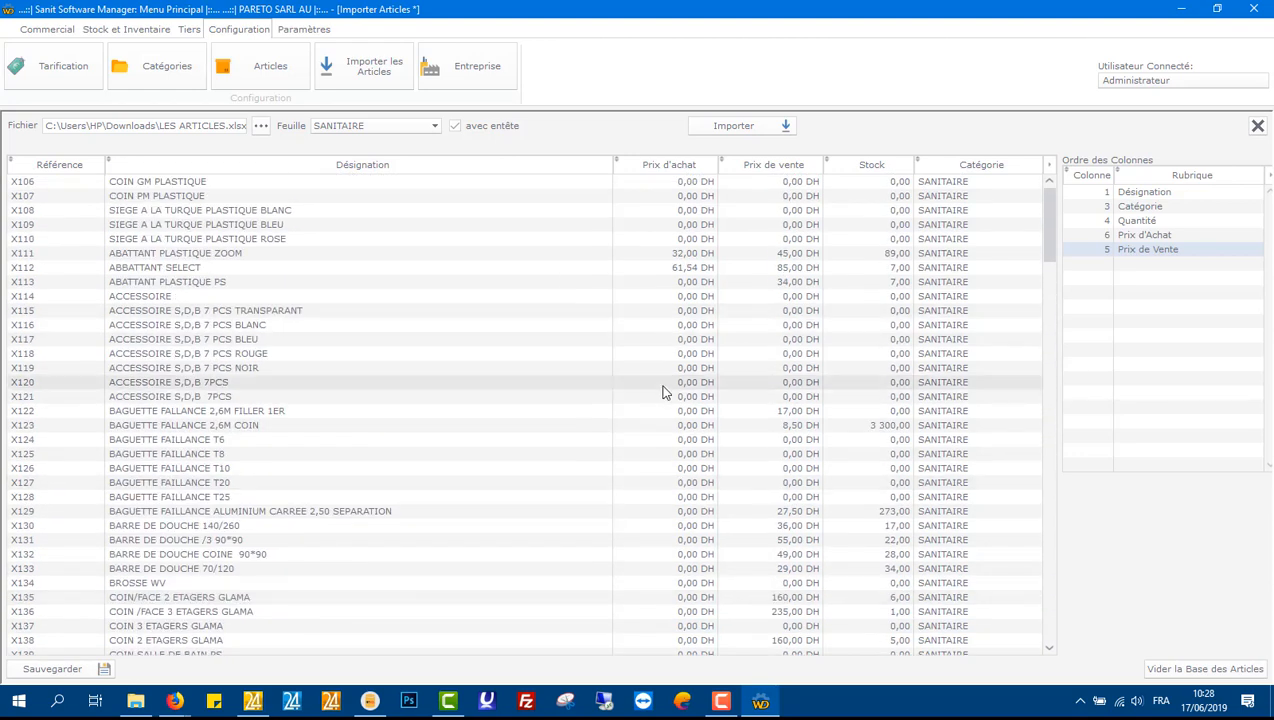
scroll(512, 381, "down", 20)
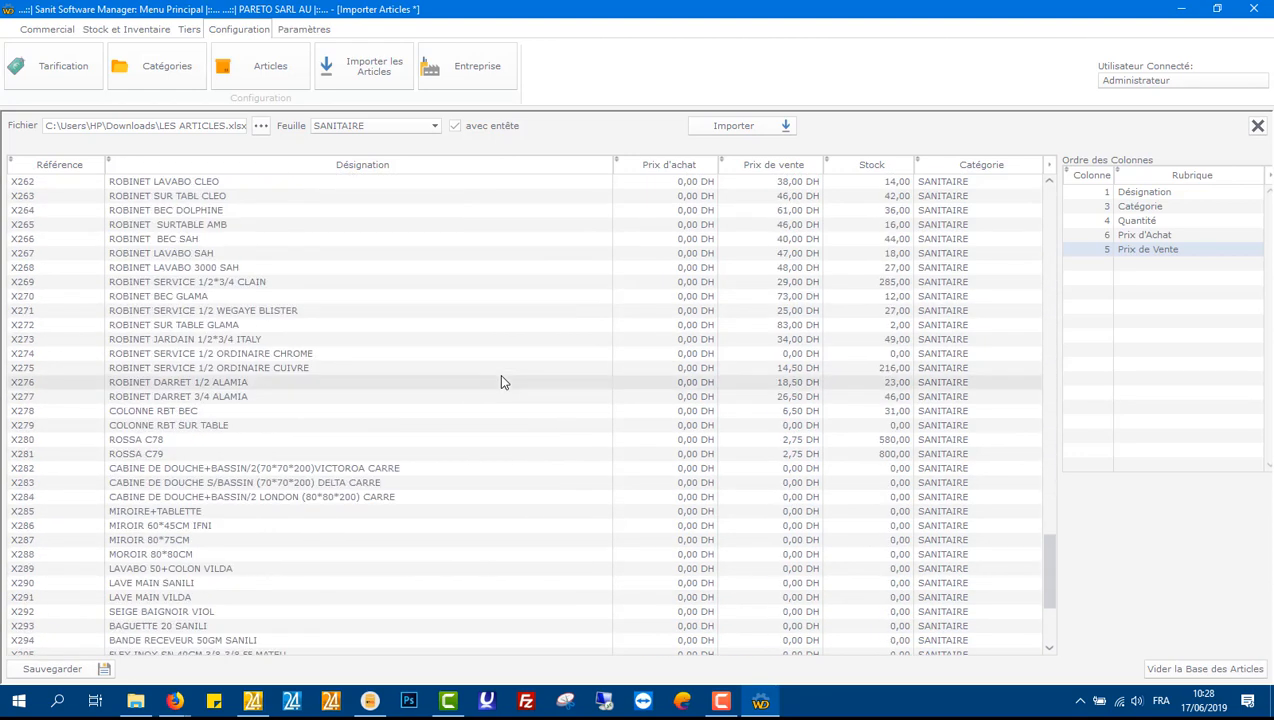
scroll(502, 382, "down", 5)
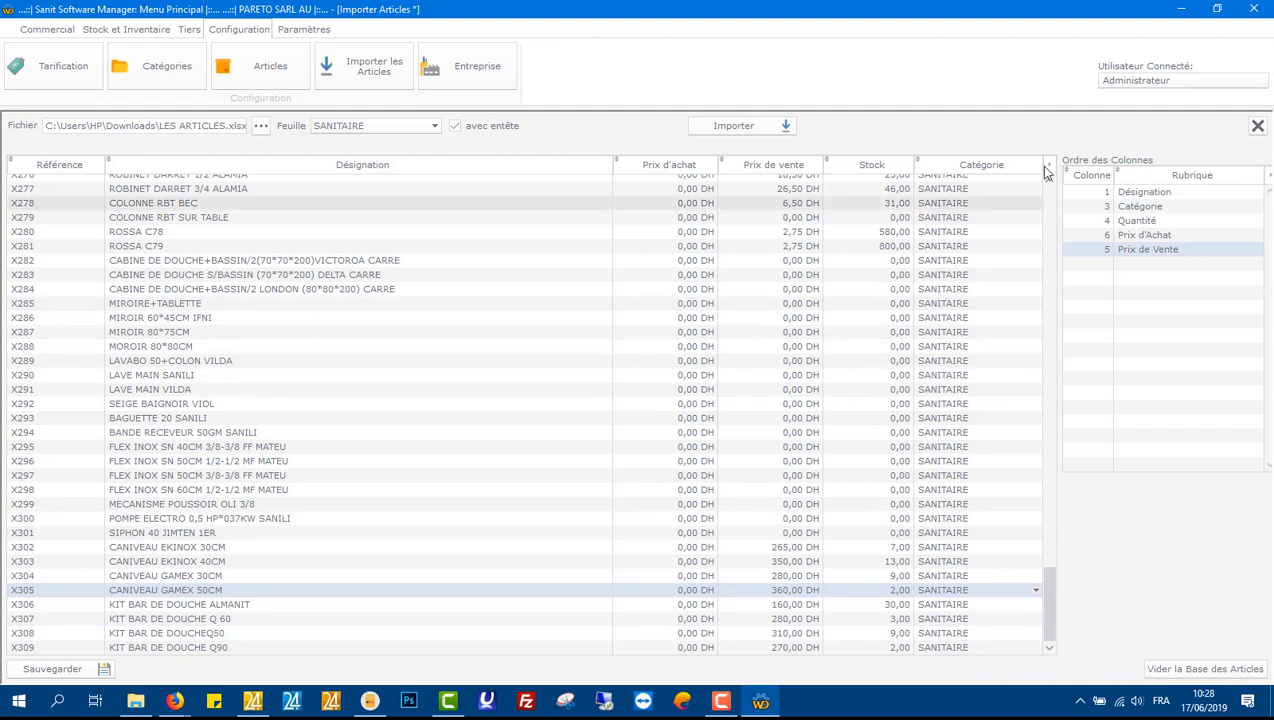
Step: Close the import screen and open the sales representatives (Commercial) table
left_click(1257, 125)
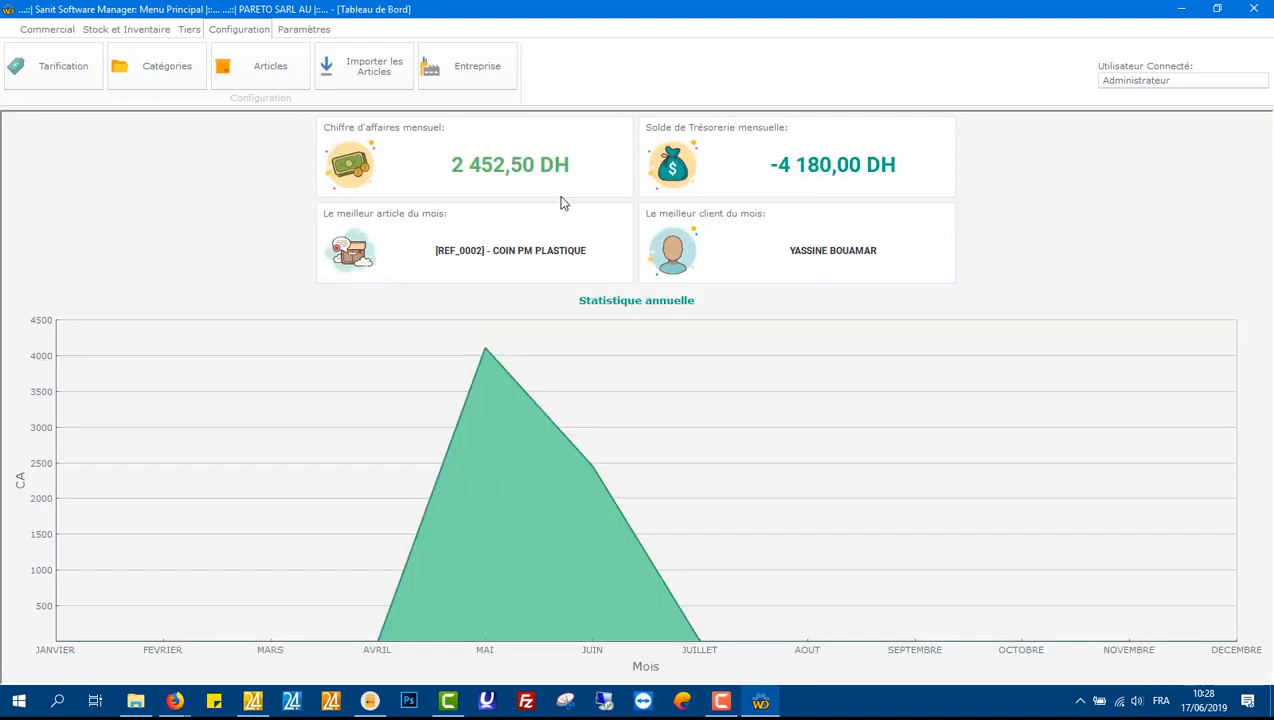
left_click(189, 30)
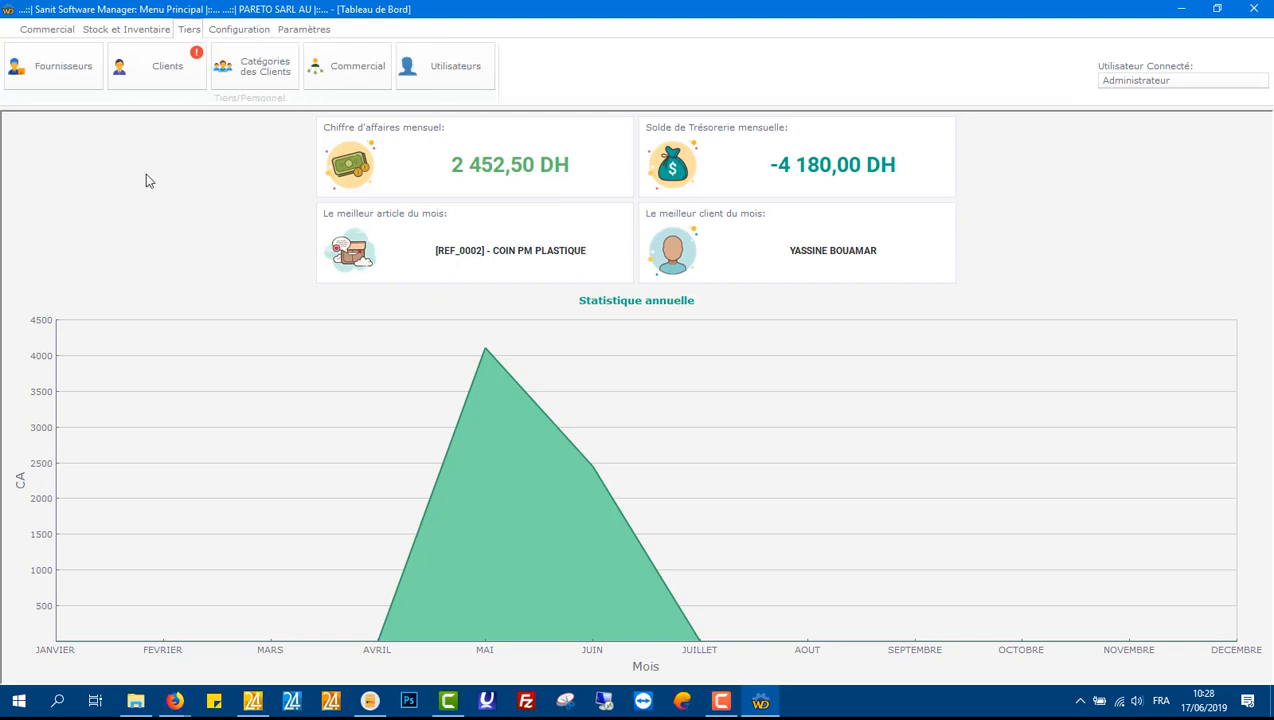
left_click(328, 73)
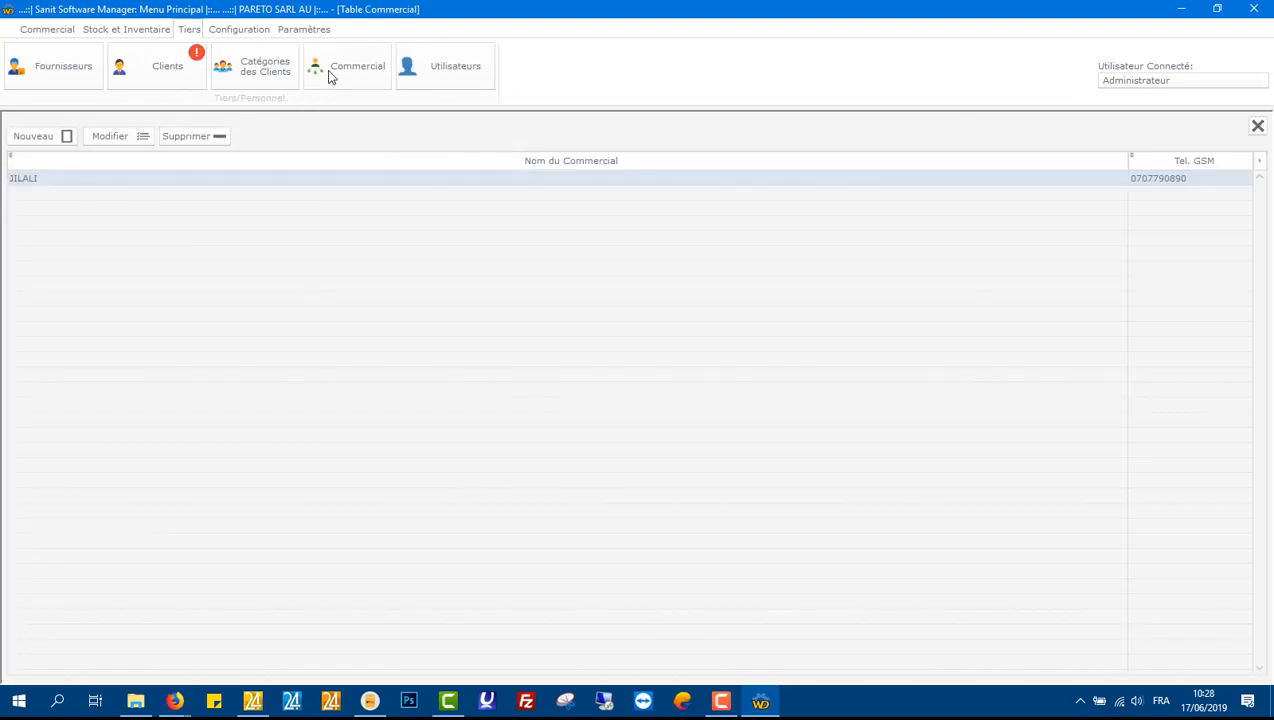
Step: Add a new sales representative, entering their name and GSM phone number, and validate
left_click(48, 136)
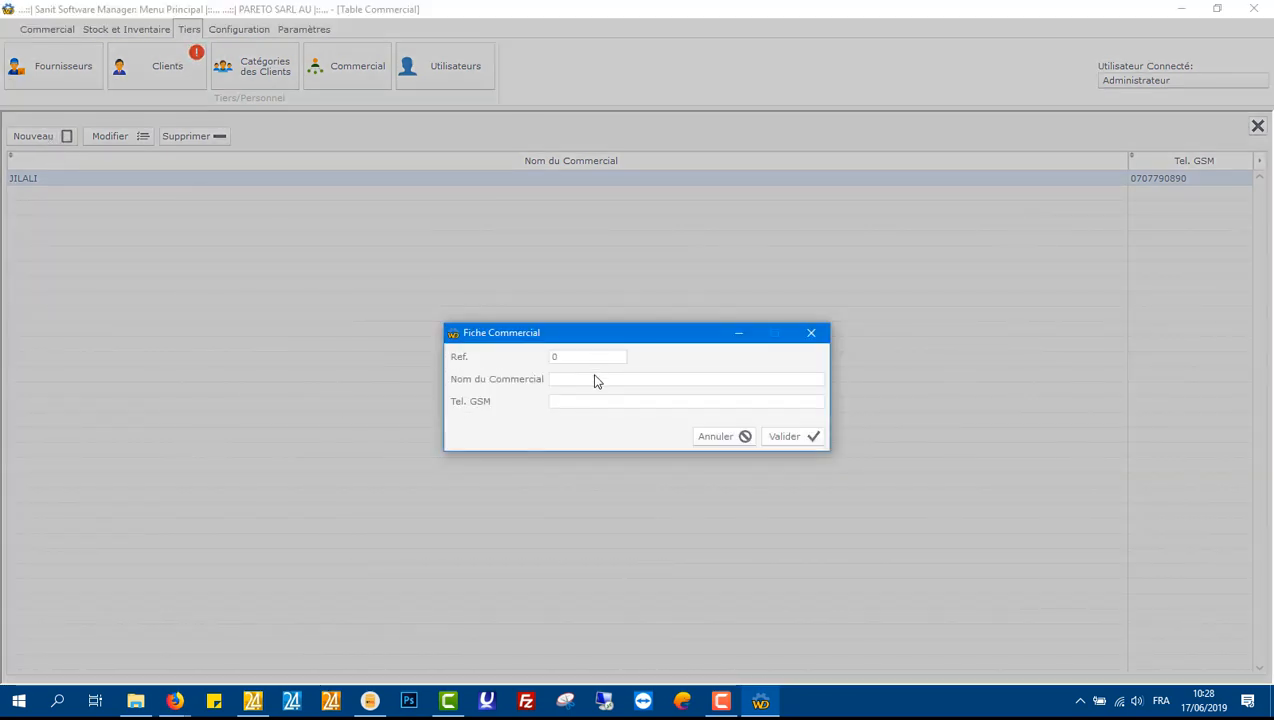
double_click(594, 378)
key("BackSpace")
type("OIMA")
key("BackSpace")
key("BackSpace")
key("BackSpace")
key("BackSpace")
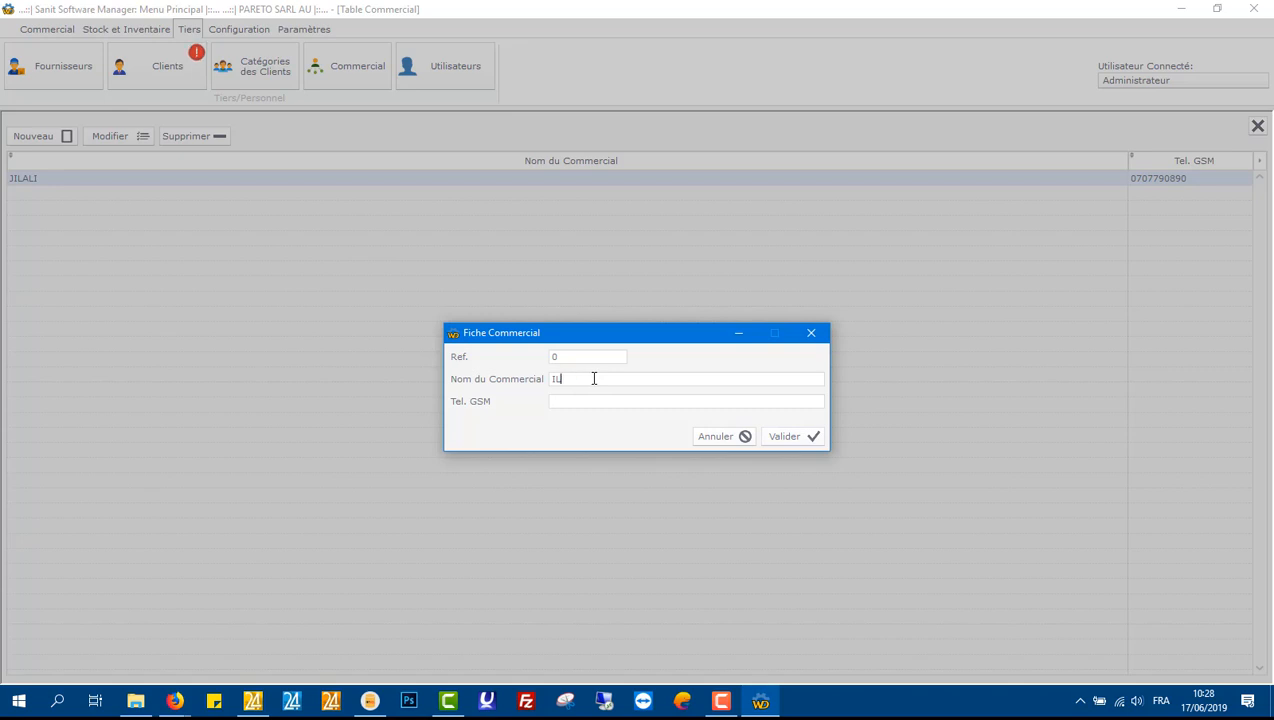
type("IMAD")
left_click(806, 437)
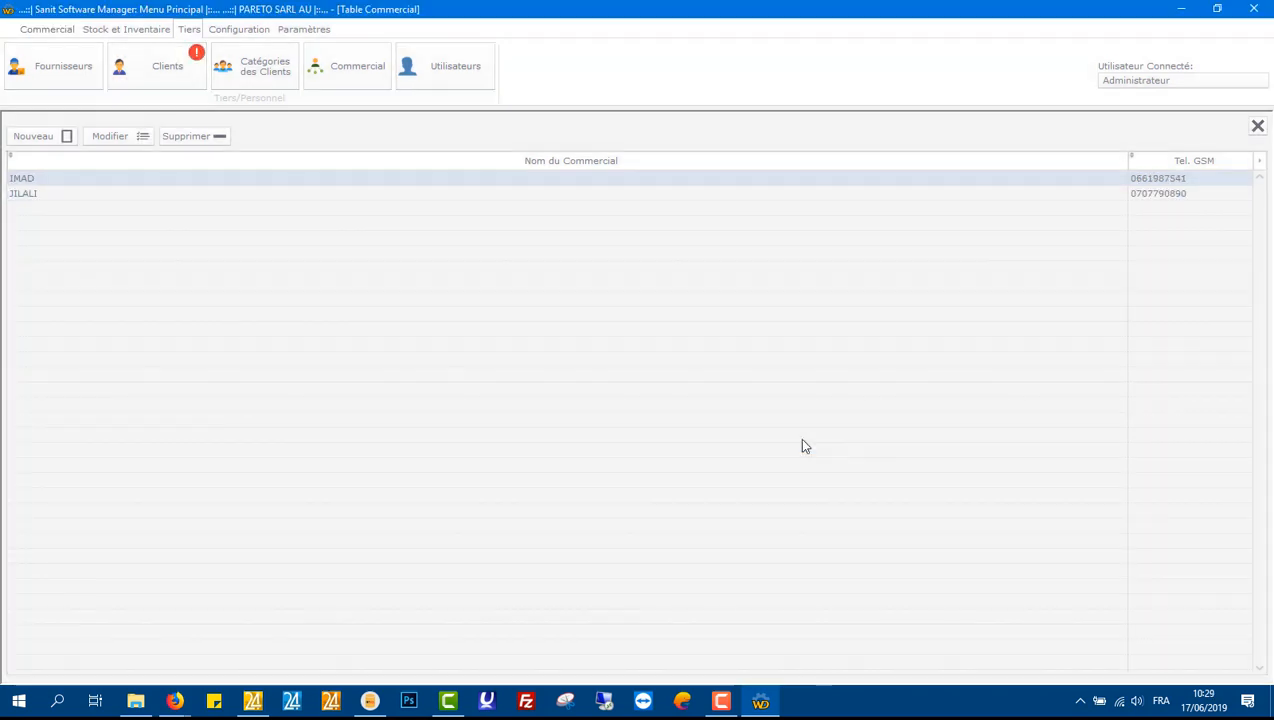
Step: Add a new supplier named SAMSUNG with a balance of 2000 DH
left_click(1258, 128)
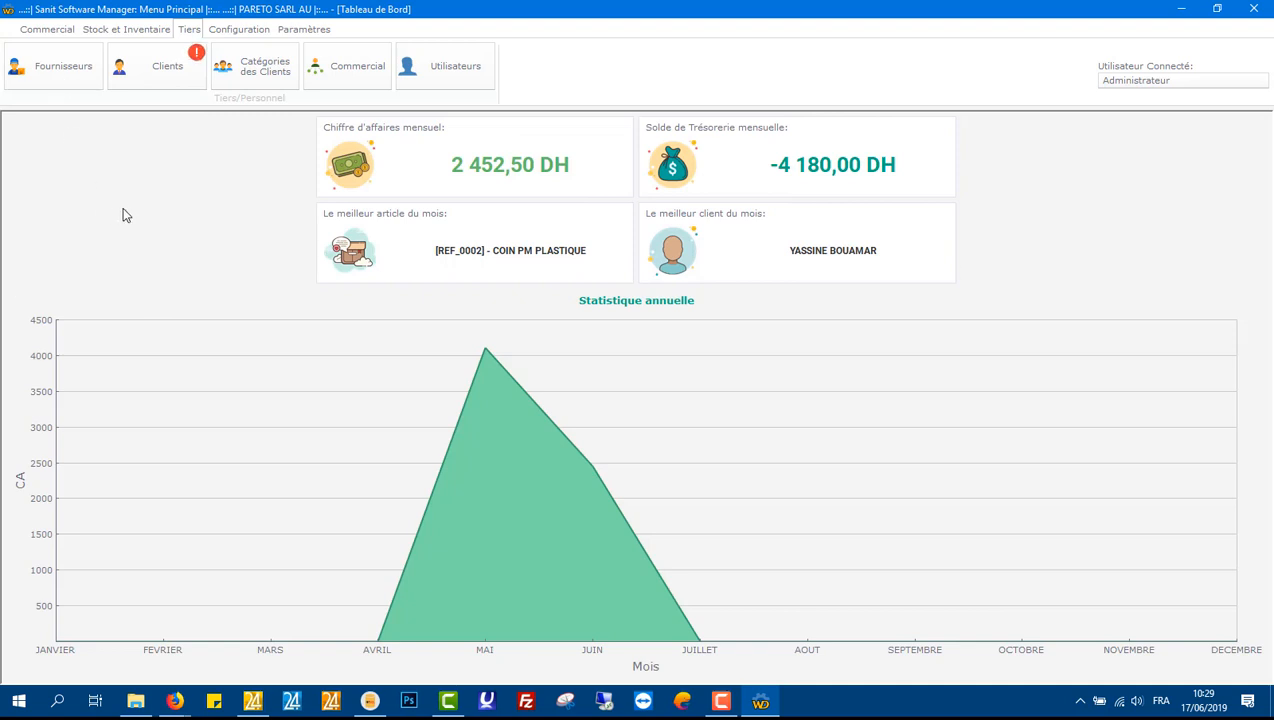
left_click(53, 80)
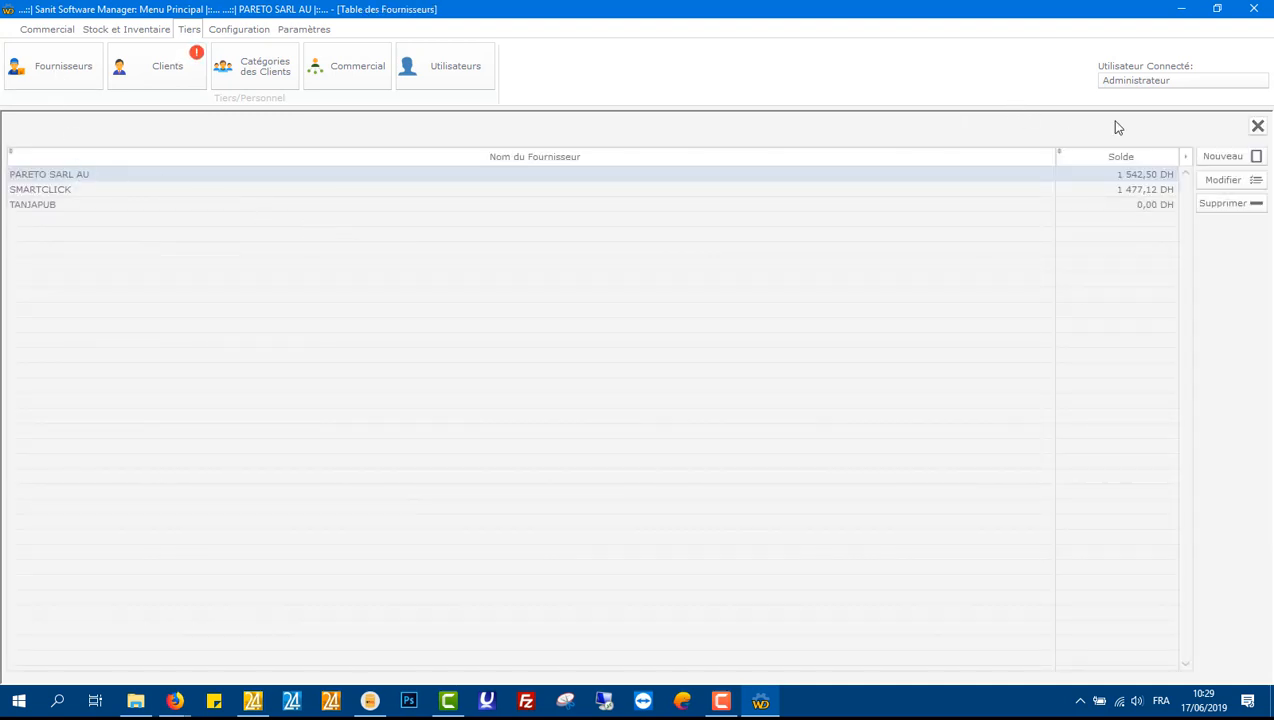
left_click(1226, 157)
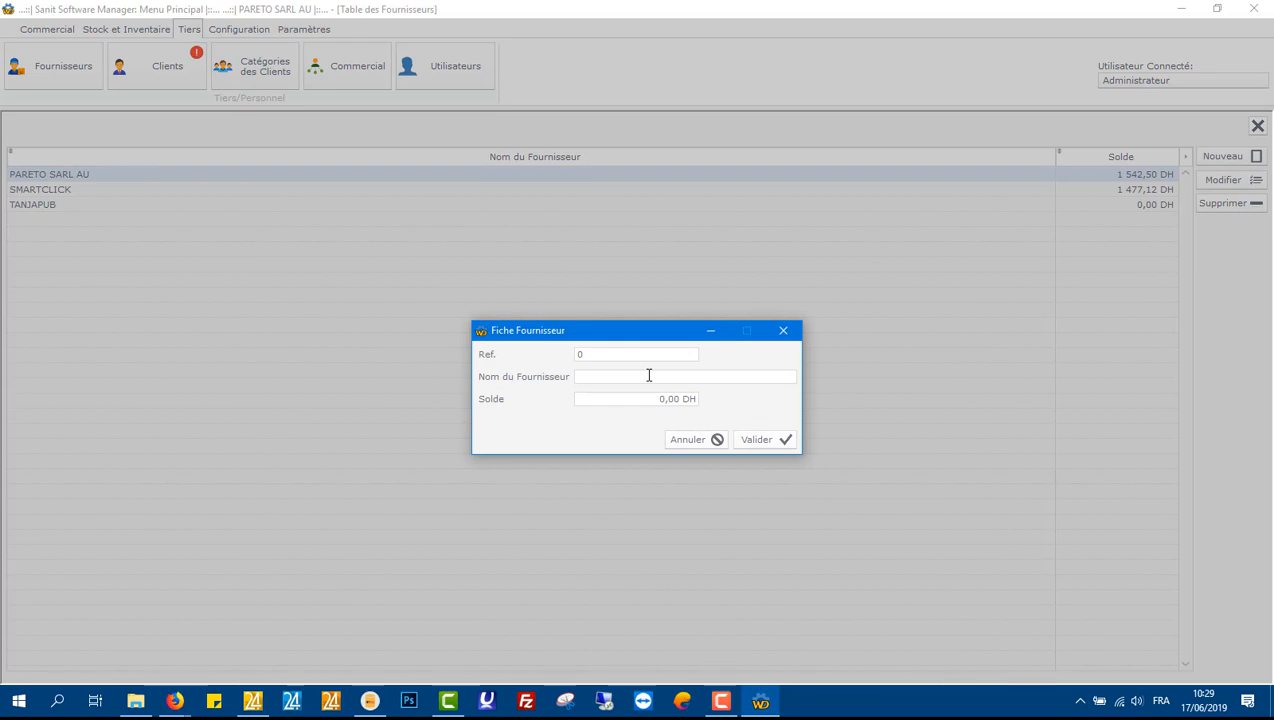
type("SAMSUNG")
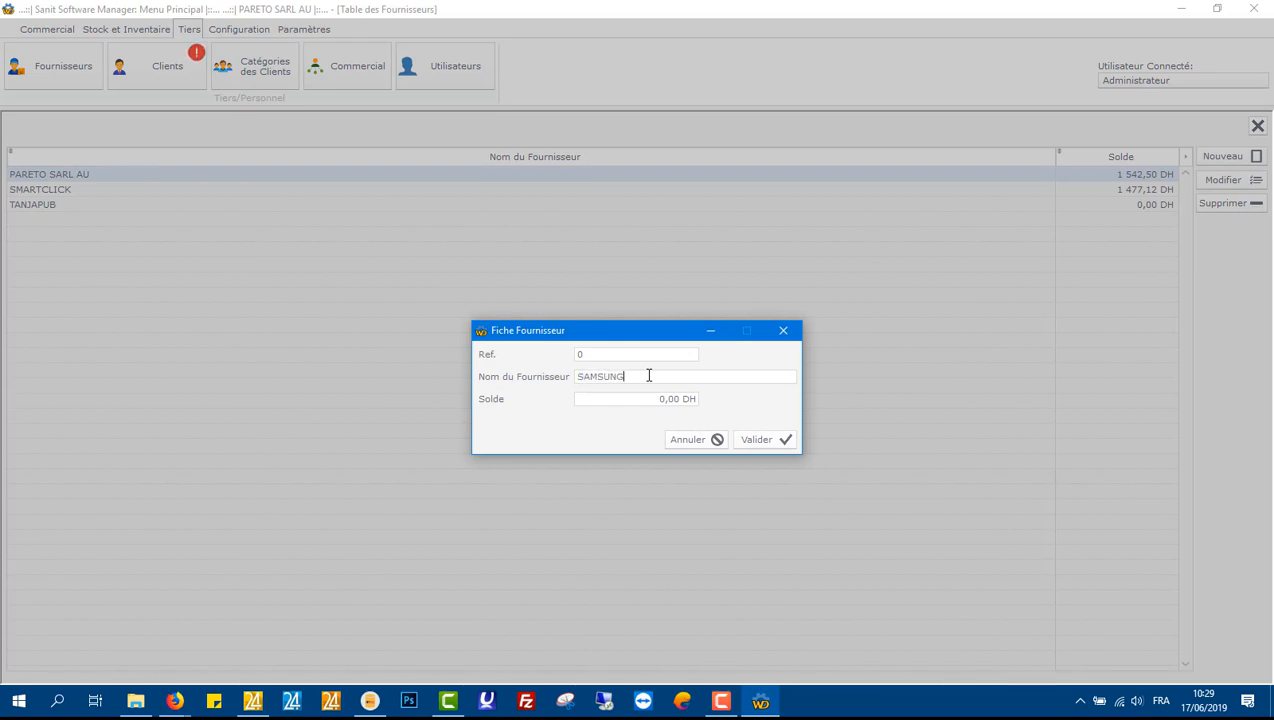
left_click(654, 399)
type("2000")
left_click(745, 440)
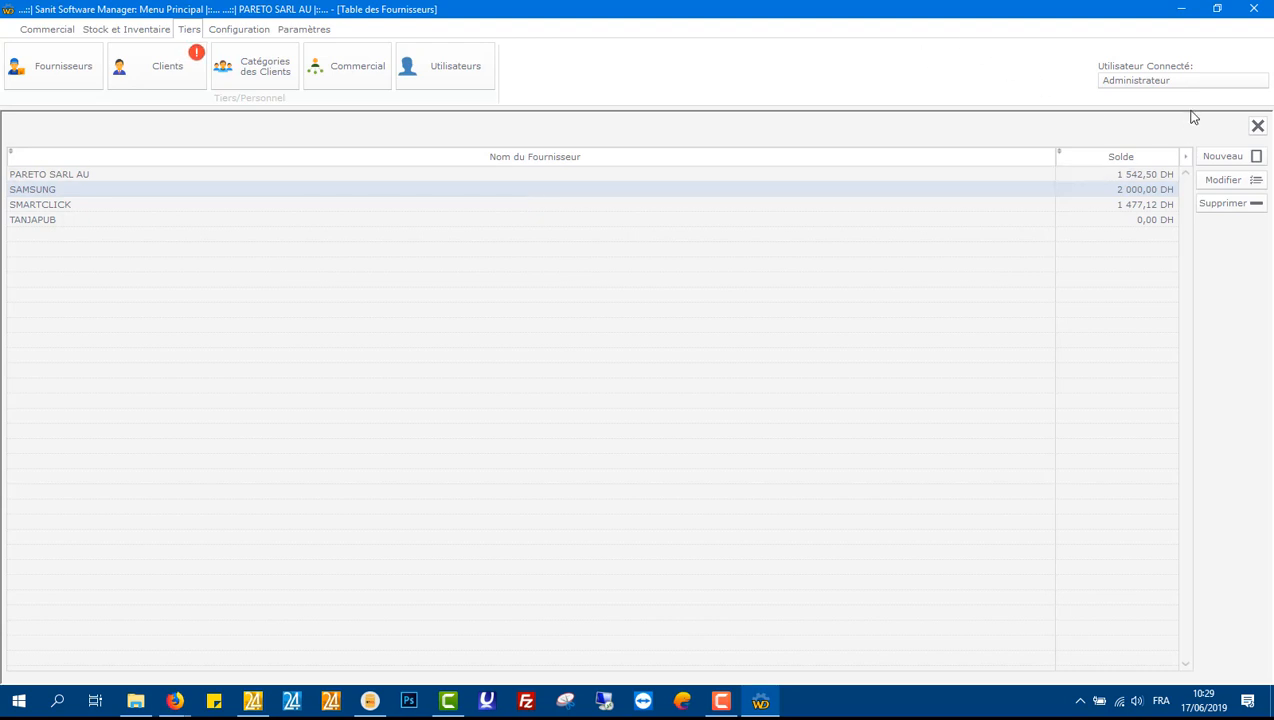
Step: Close the suppliers table and open the client categories table
left_click(1256, 127)
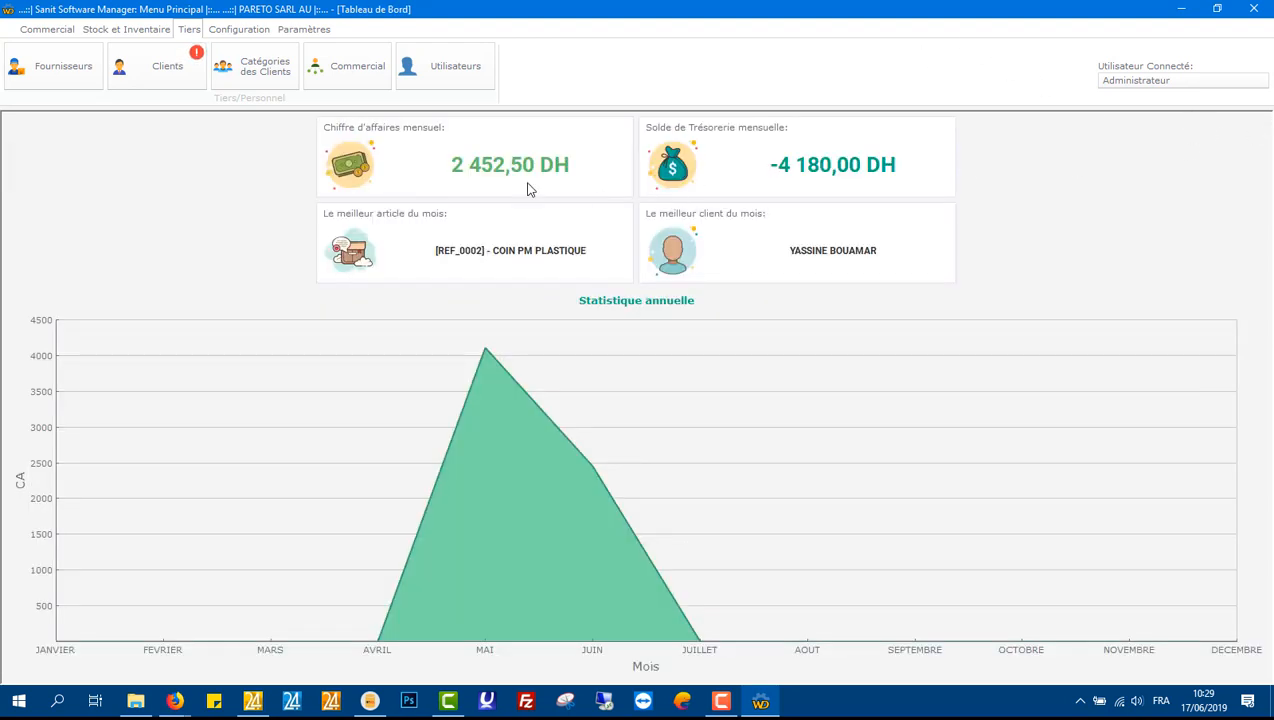
left_click(272, 79)
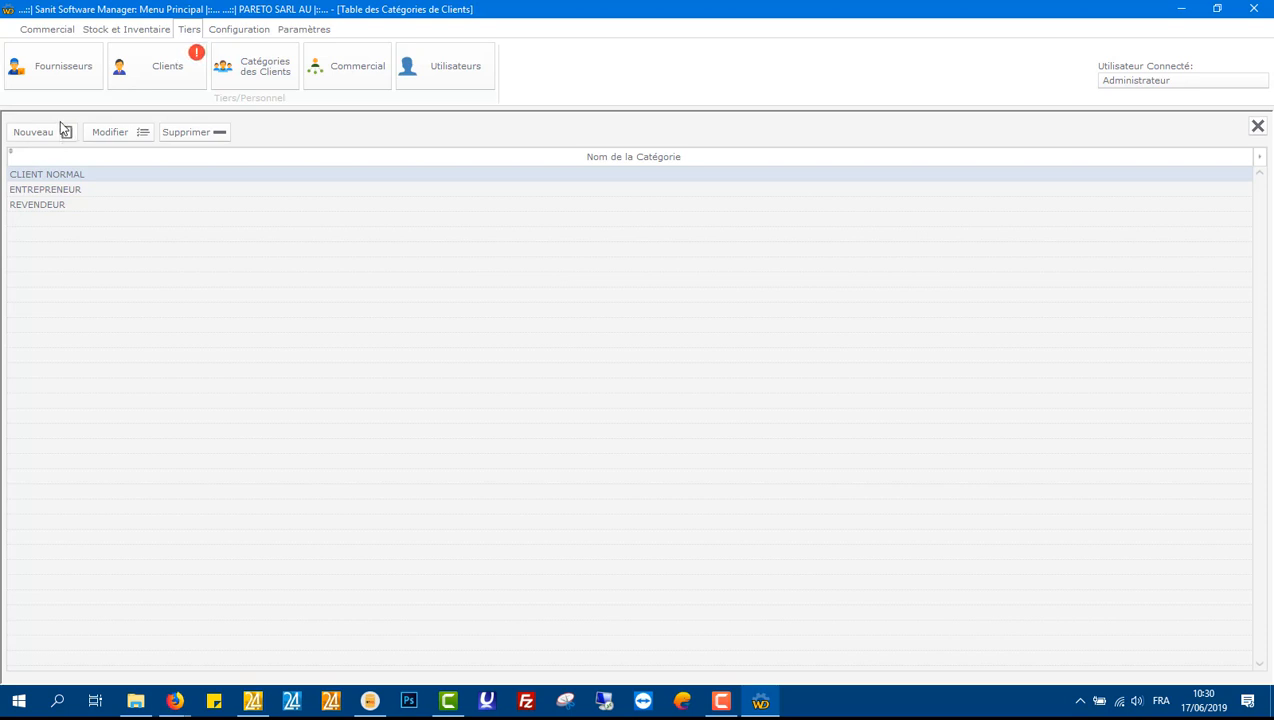
Step: Add a new client category named SUPER REVENDEURS and validate it
left_click(66, 133)
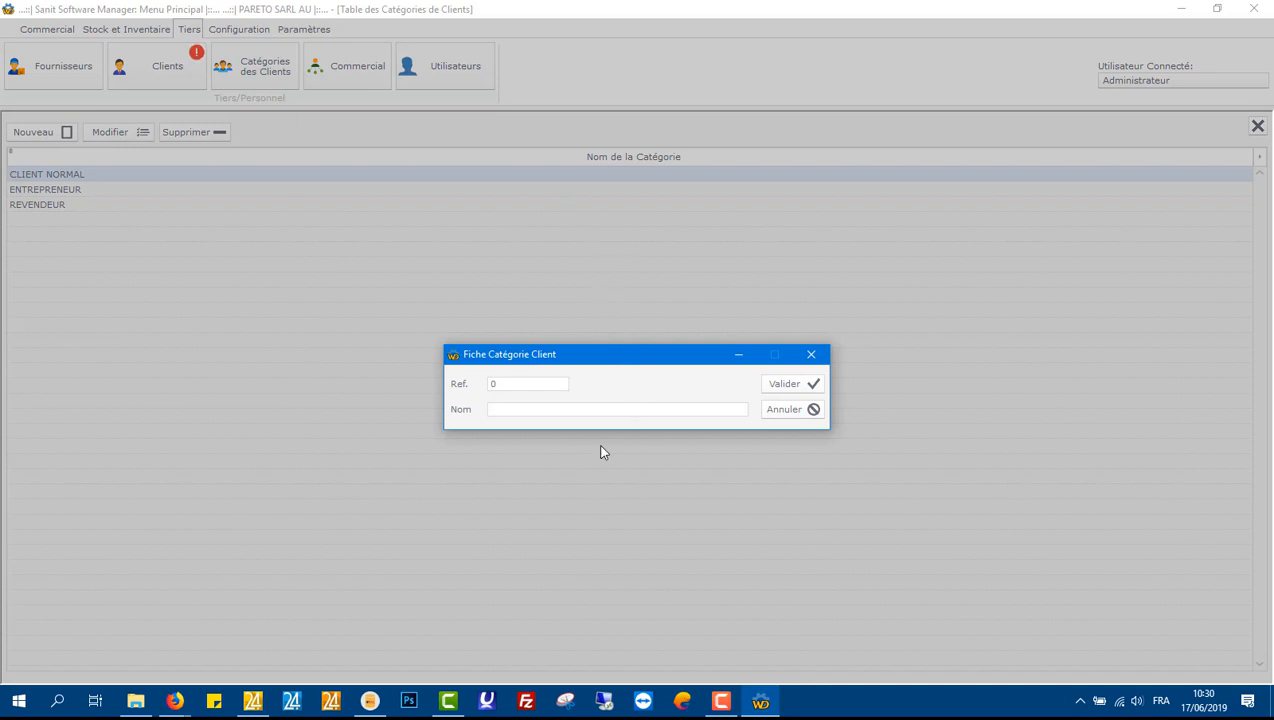
left_click(597, 412)
type("SUPER REVENDEURS")
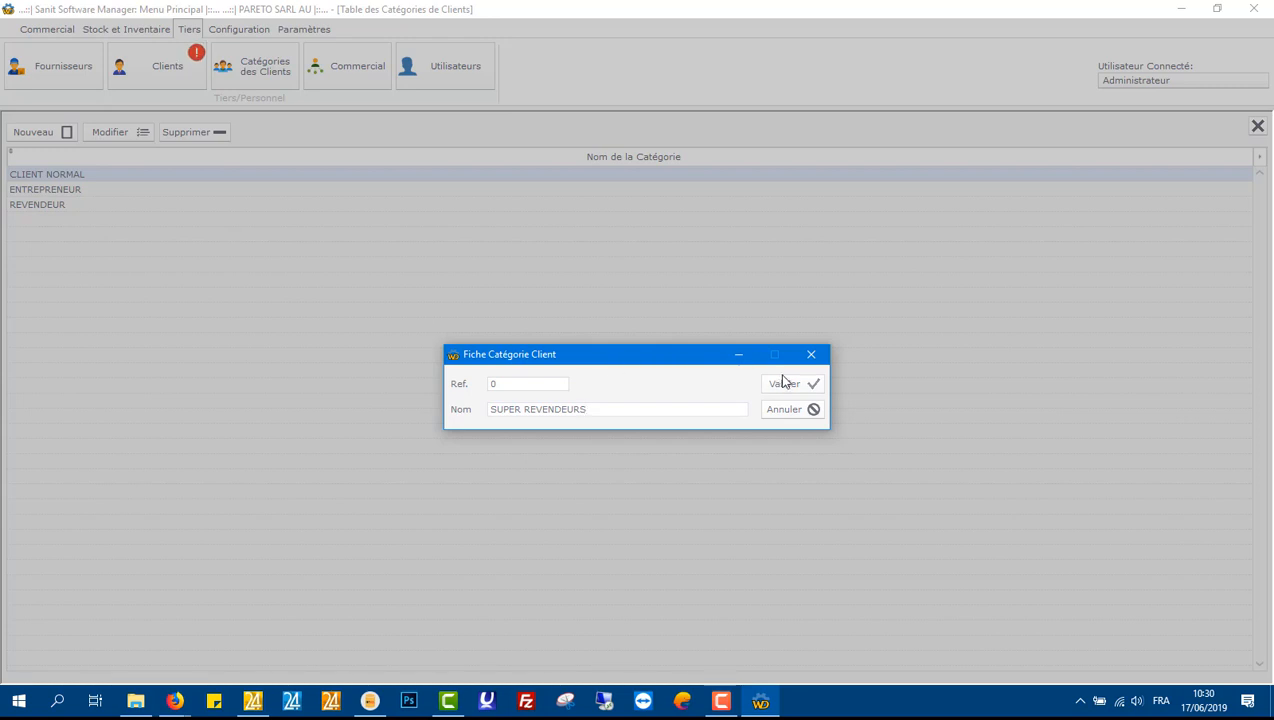
left_click(783, 383)
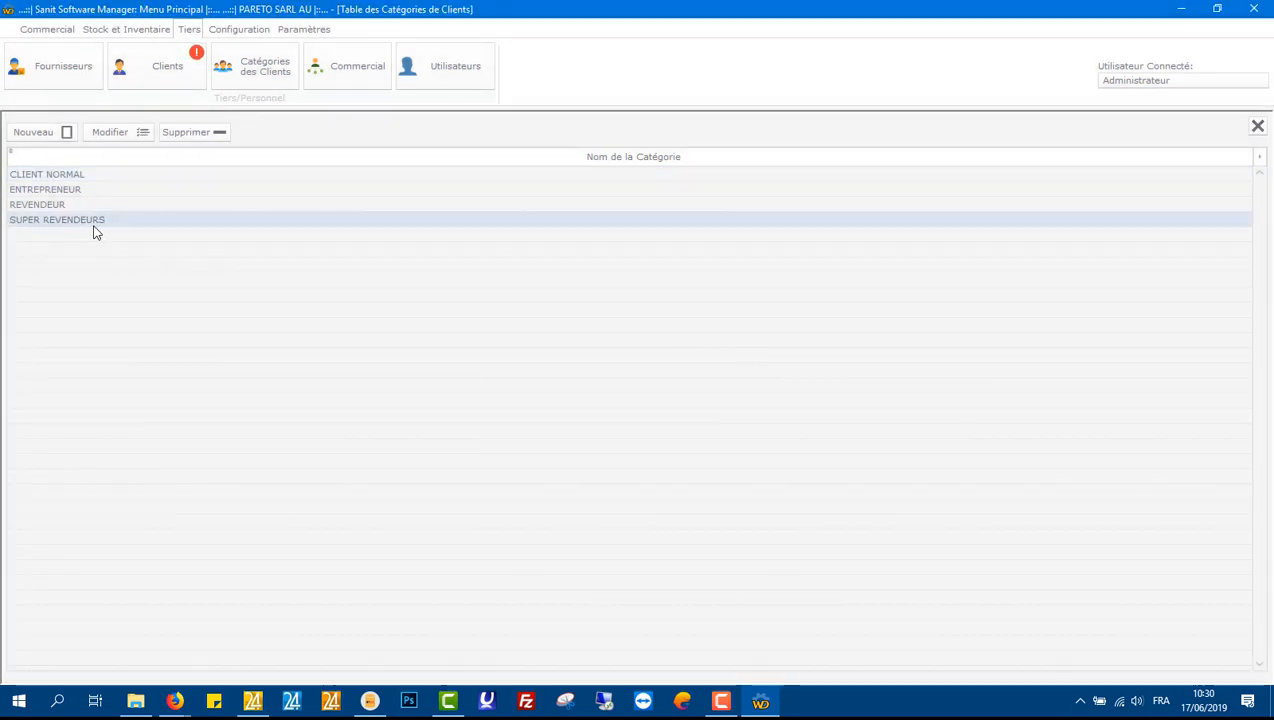
Step: Close the client categories table, open the clients table and start a new client record
left_click(1256, 134)
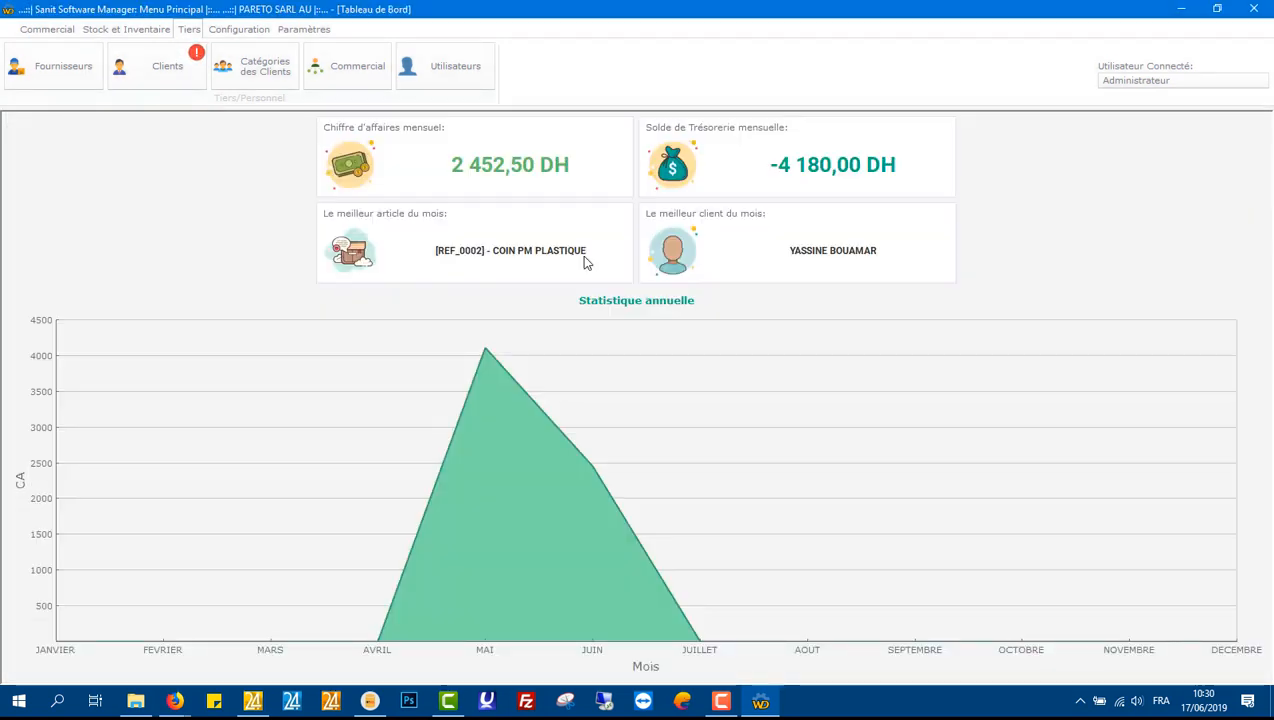
left_click(127, 84)
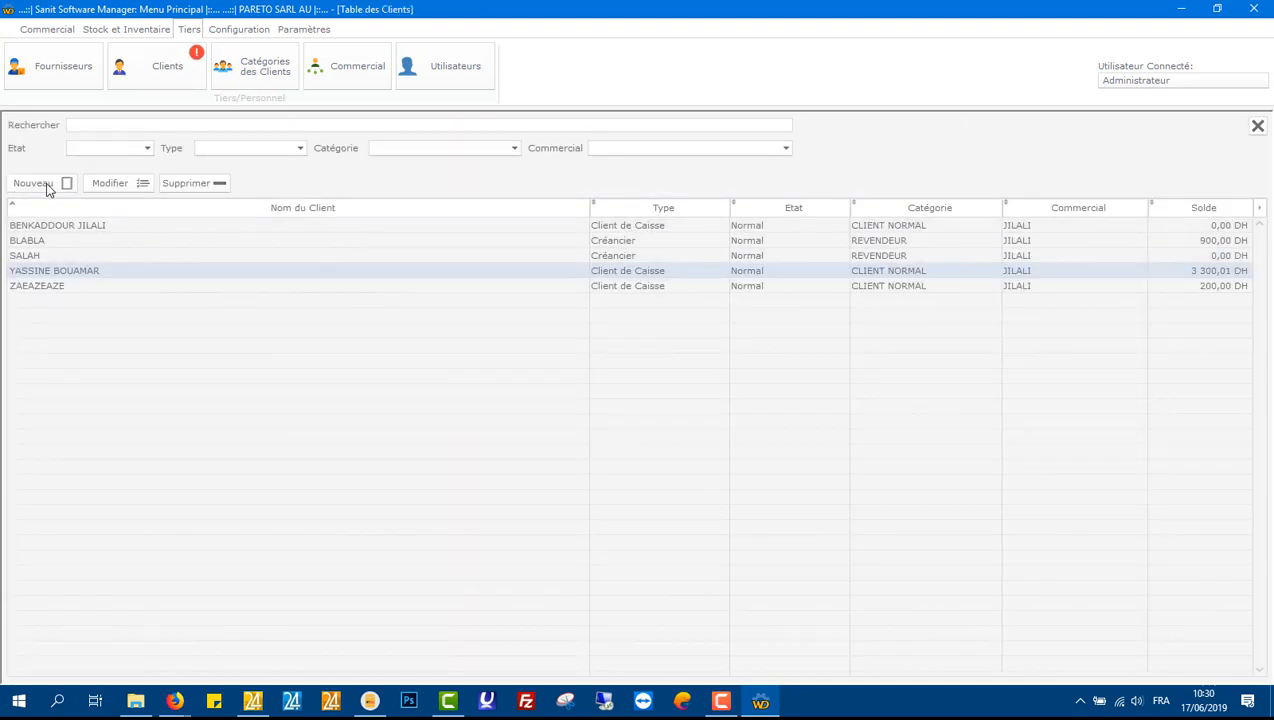
left_click(45, 188)
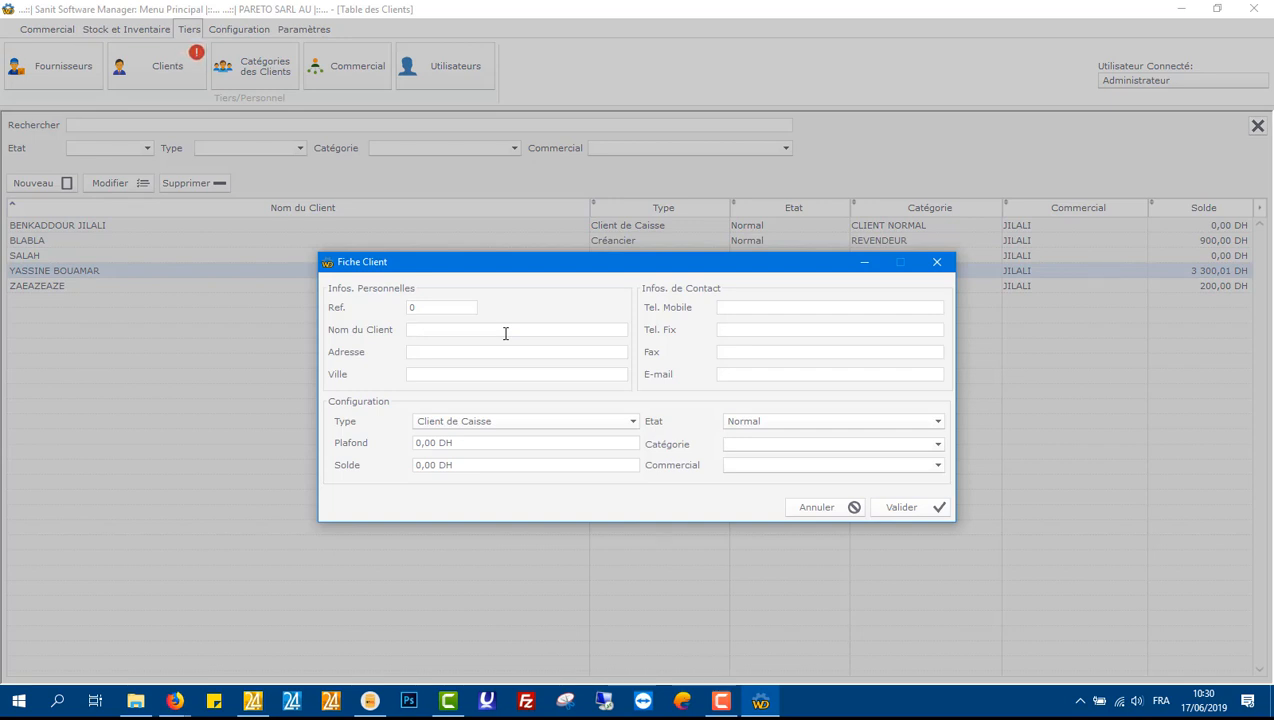
Step: Enter the new client's full name, city RABAT, mobile phone number and e-mail address
left_click(432, 374)
type("RABAT")
left_click(768, 307)
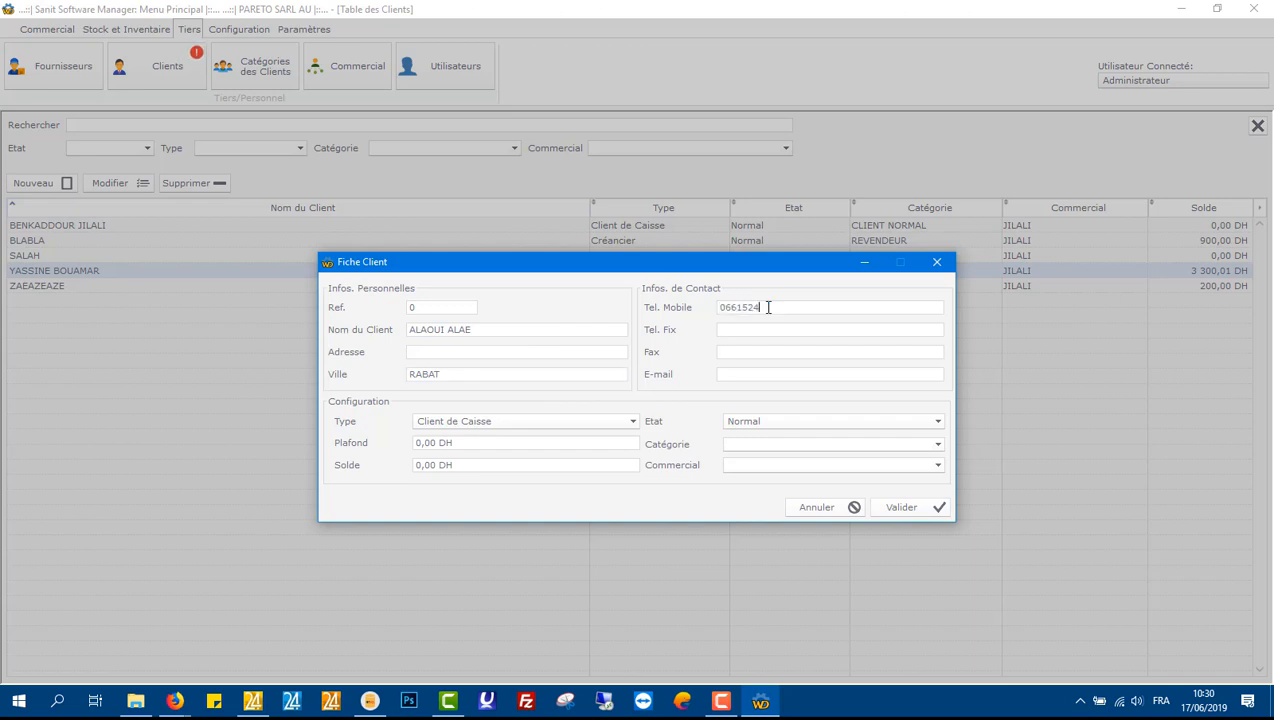
key("Tab")
type("05")
key("BackSpace")
key("BackSpace")
key("BackSpace")
key("Tab")
left_click(784, 372)
Step: Set the client type to Créancier, the credit ceiling to 50000 DH and the balance to 500 DH
left_click(535, 428)
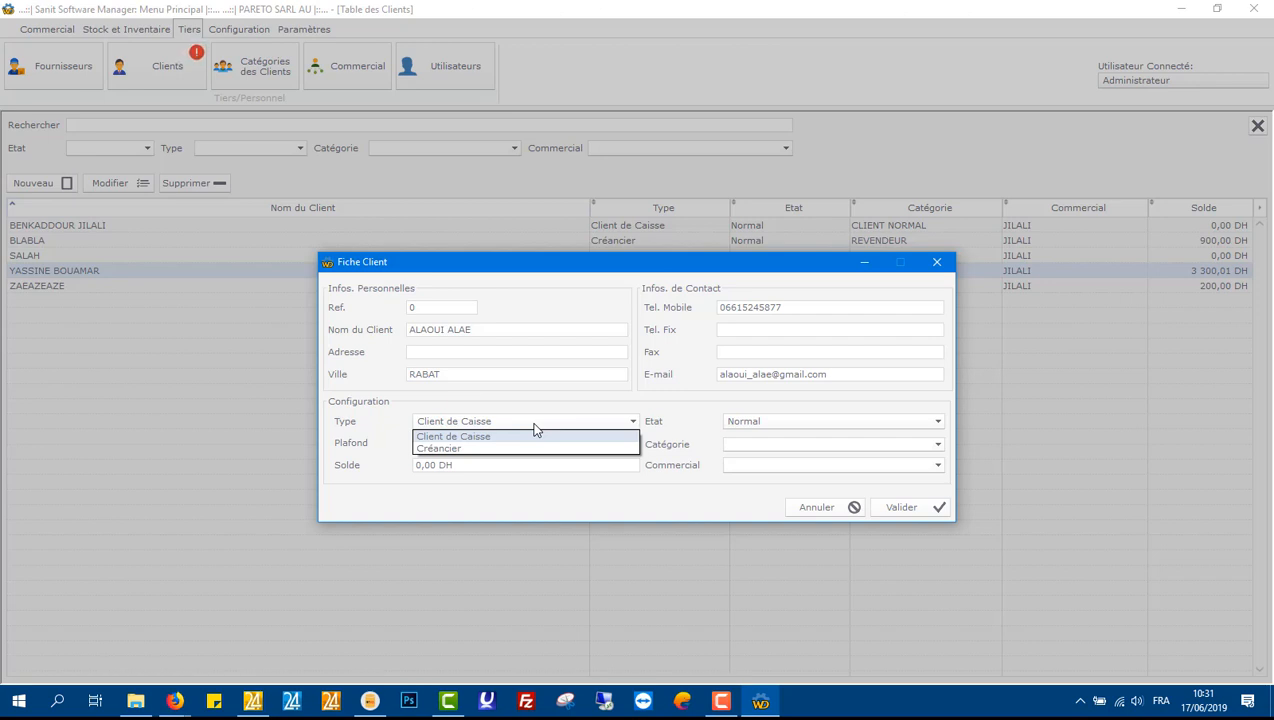
left_click(520, 448)
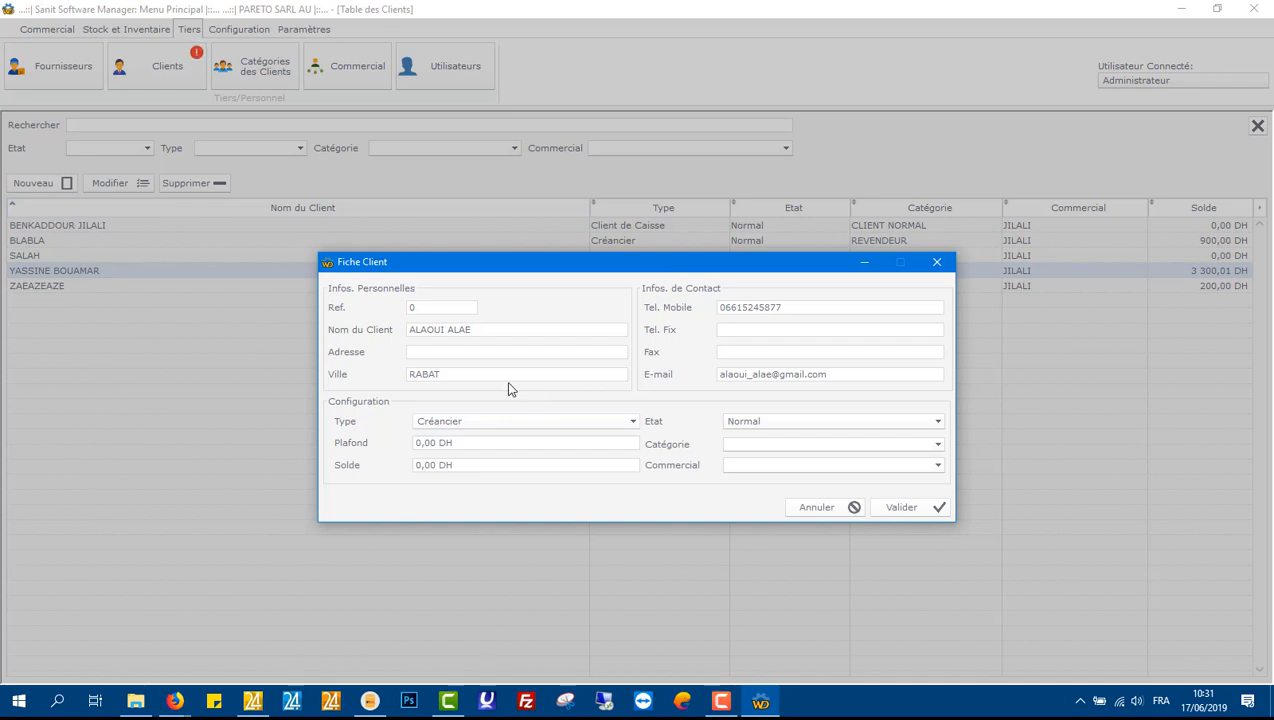
left_click(493, 440)
type("50000")
left_click(490, 464)
type("500")
Step: Assign the SUPER REVENDEURS category and the newly added sales representative to the client, then validate
left_click(781, 427)
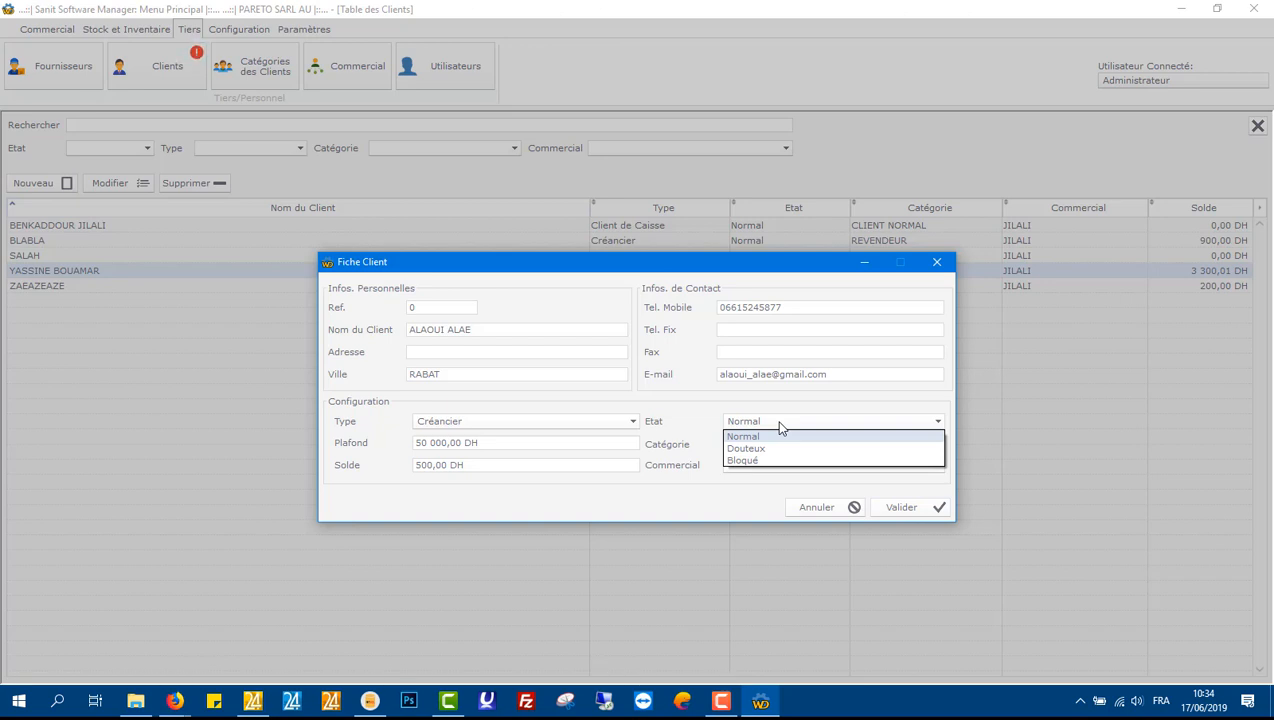
left_click(781, 427)
left_click(837, 447)
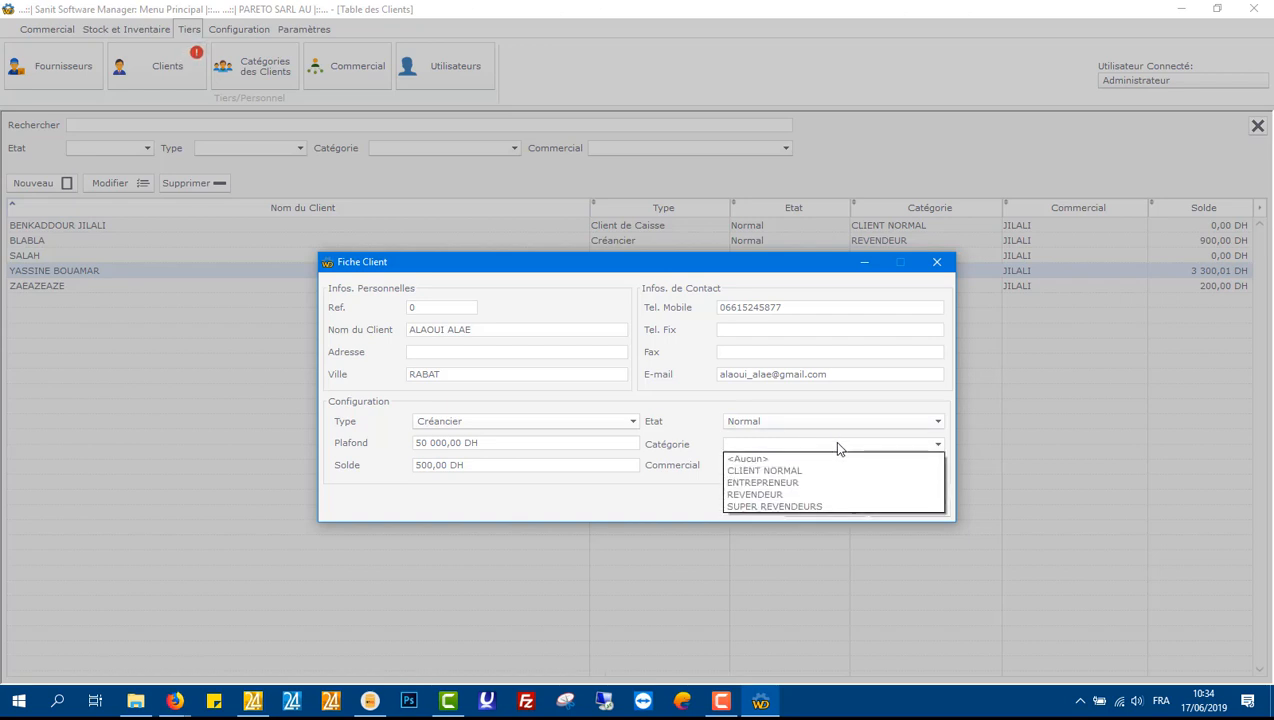
left_click(810, 506)
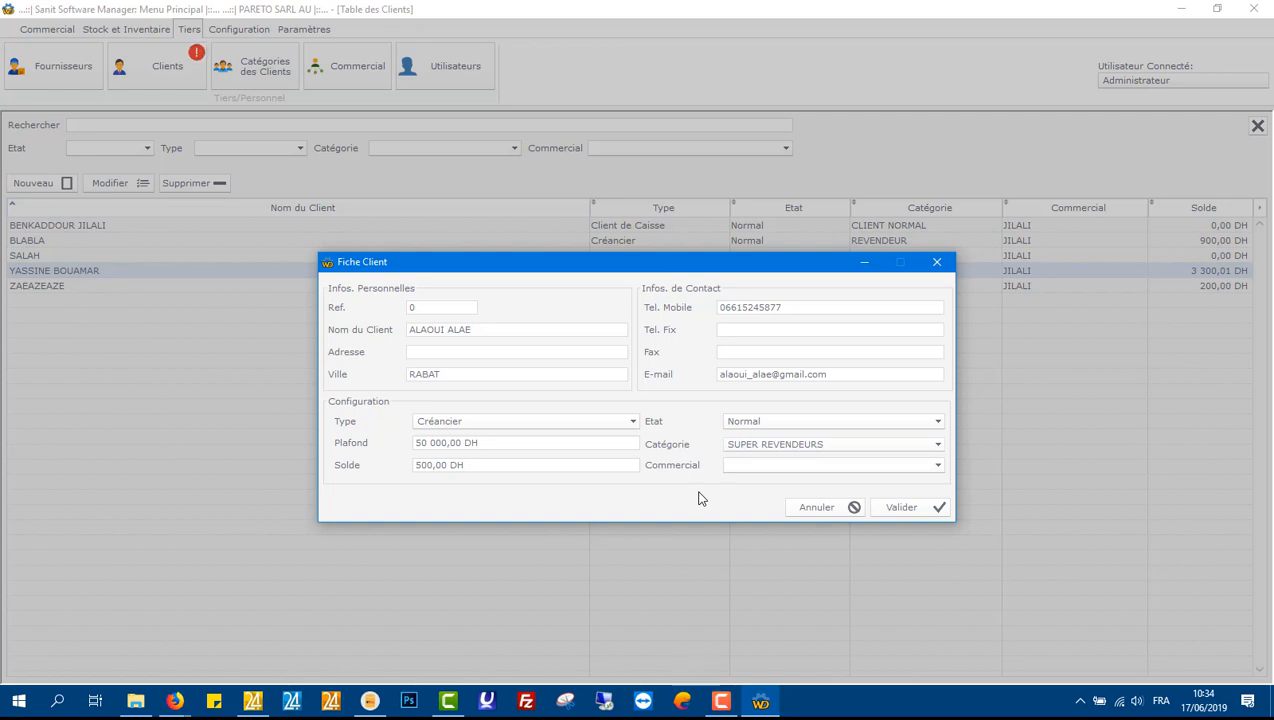
left_click(750, 462)
left_click(937, 465)
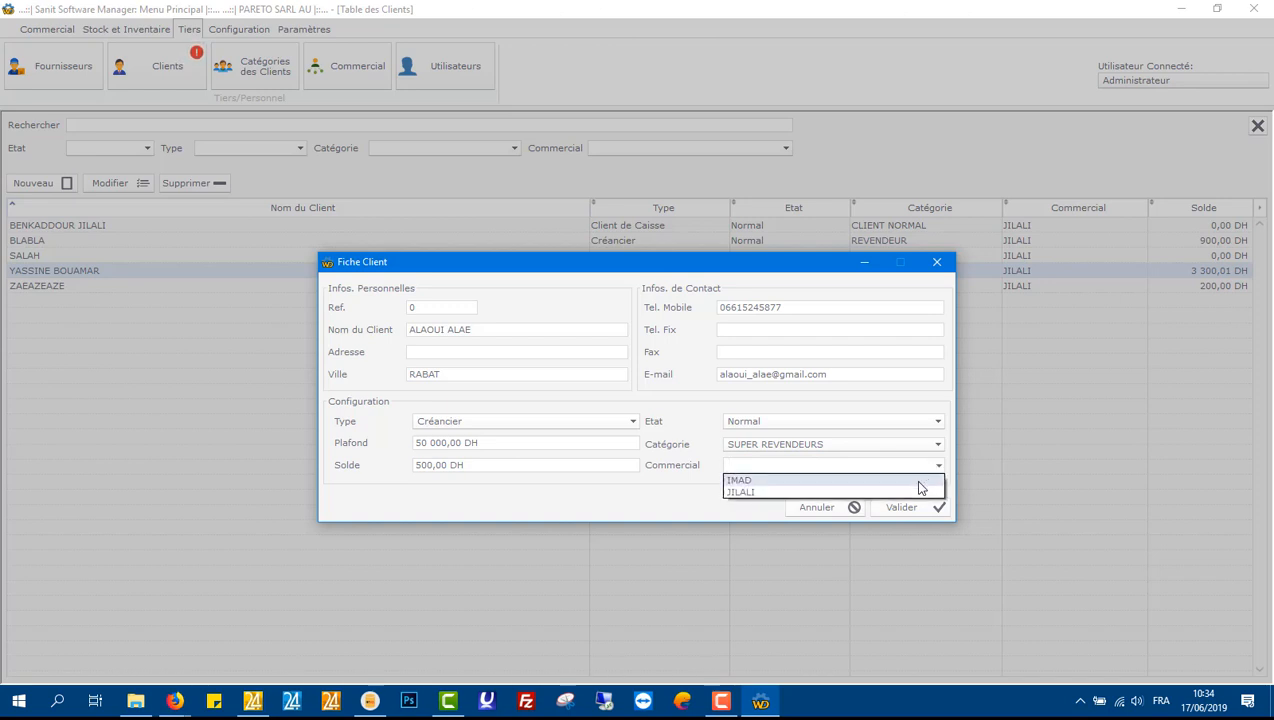
left_click(912, 481)
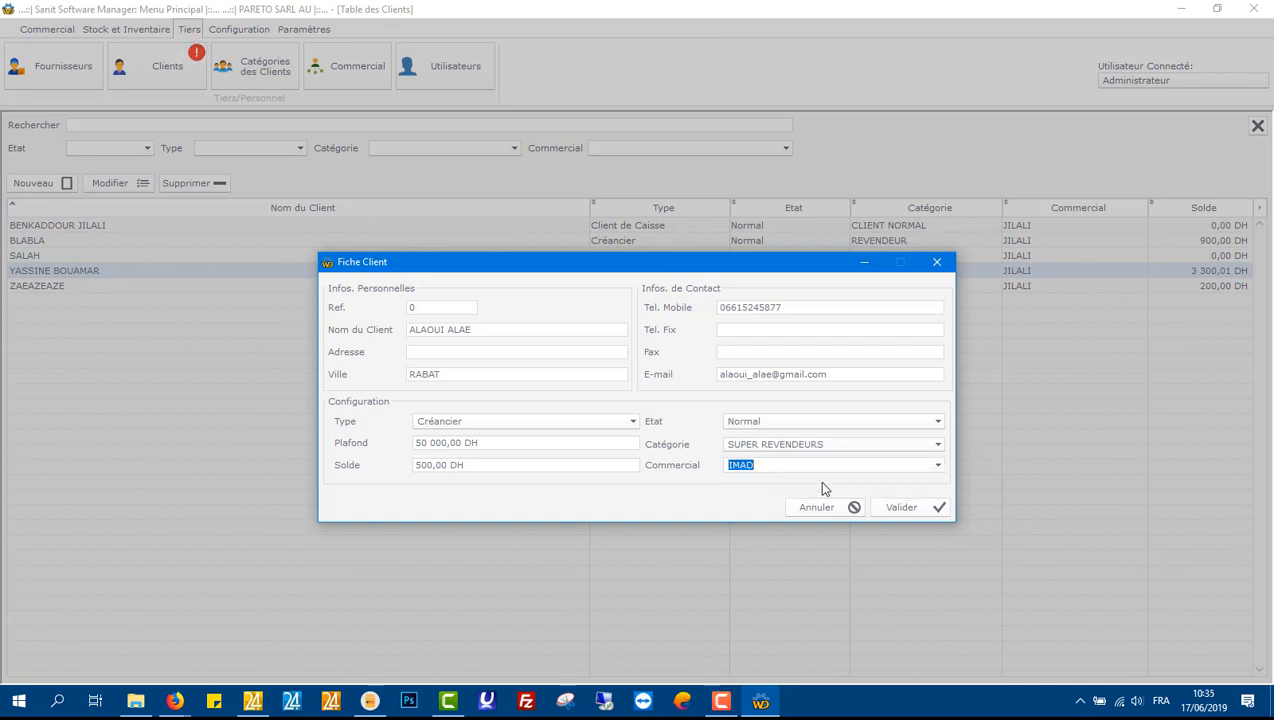
left_click(903, 508)
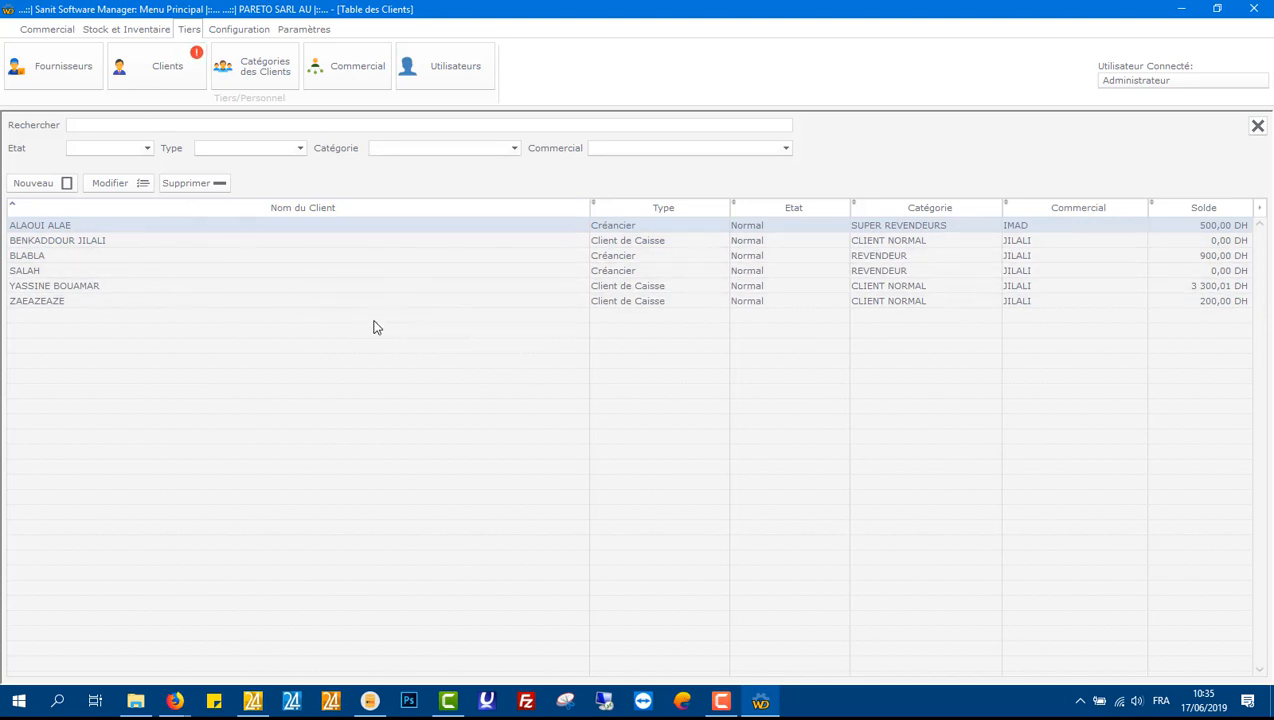
Step: Search the client list by several client names, then clear the search field
left_click(334, 125)
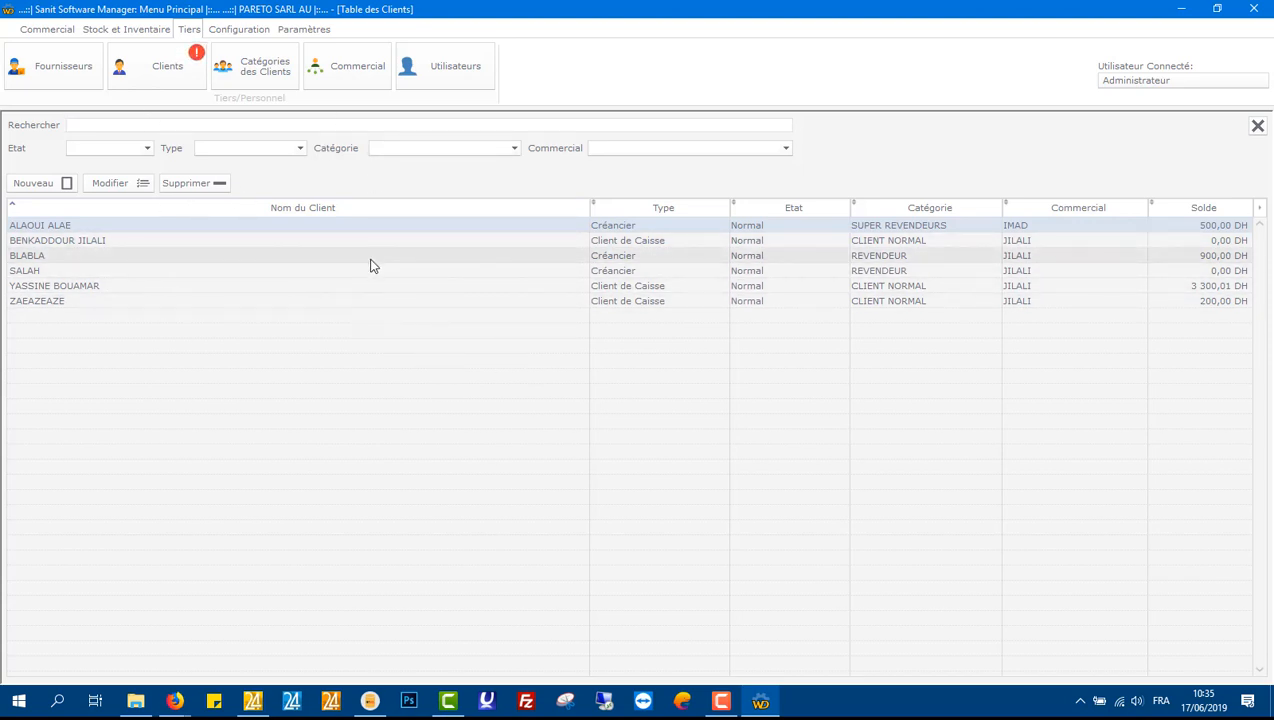
type("ALAOUI")
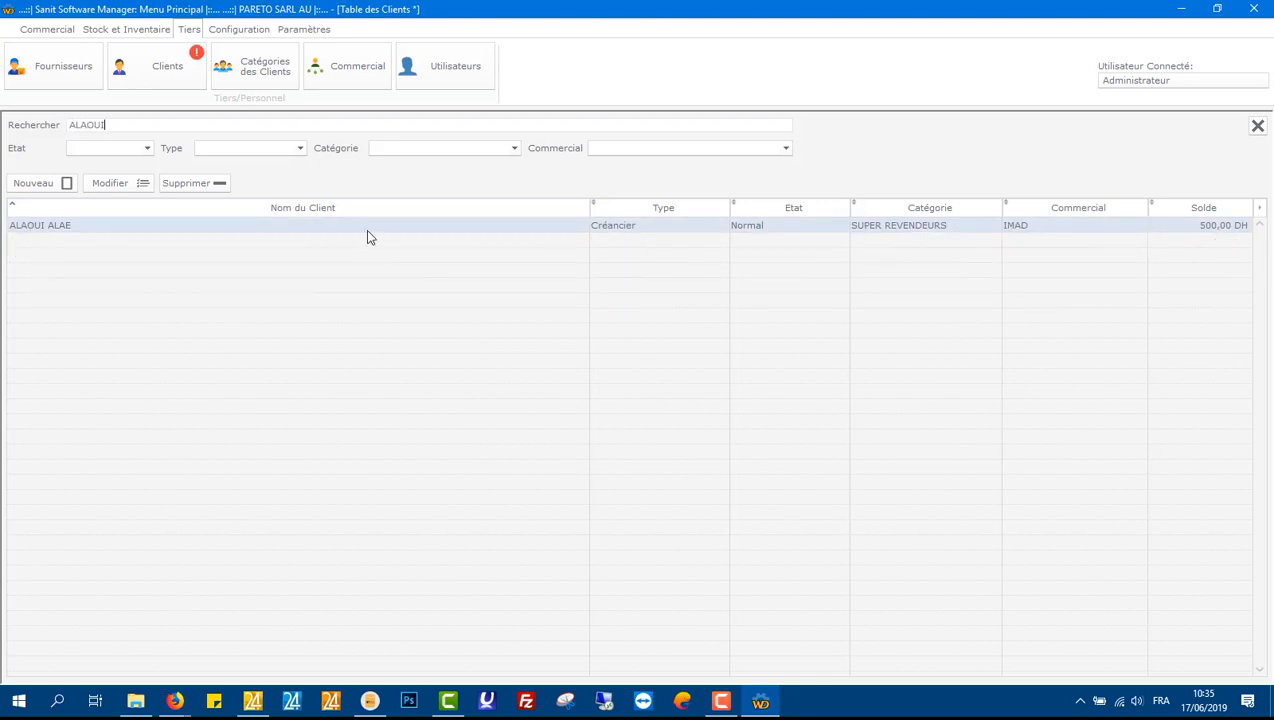
key("ctrl+a")
key("BackSpace")
type("BLA")
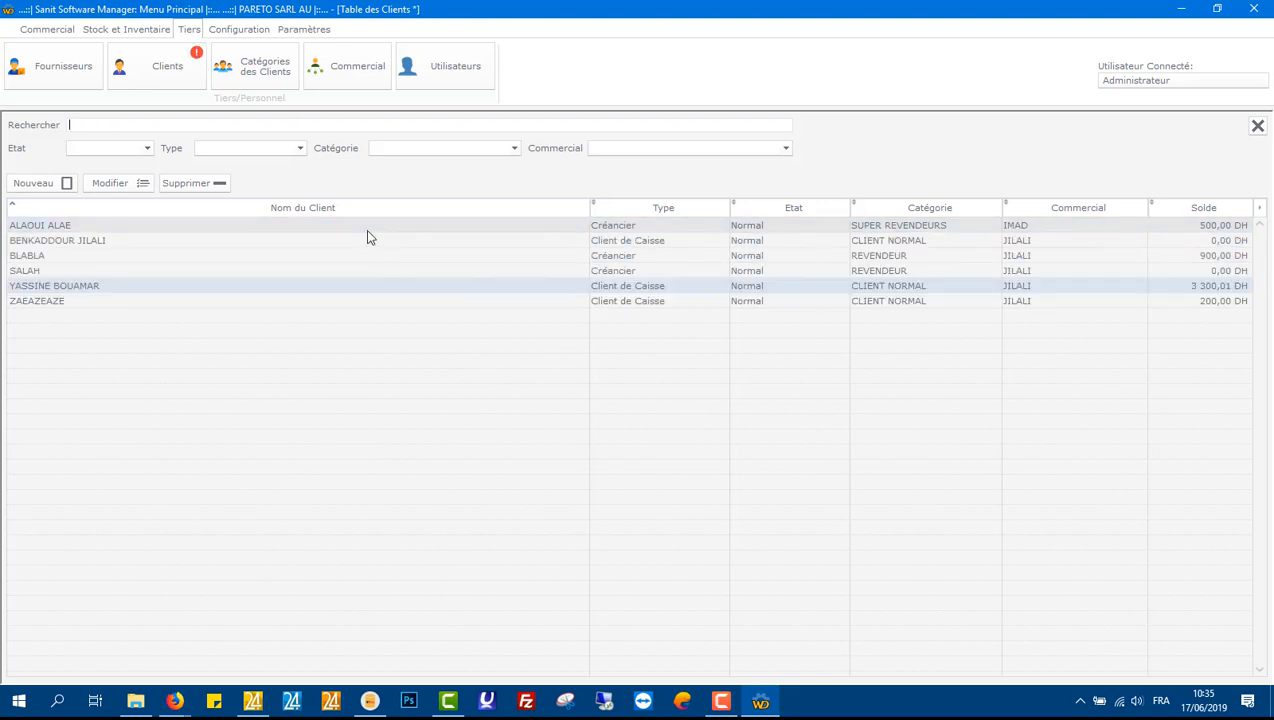
key("BackSpace")
key("BackSpace")
key("BackSpace")
type("YASSINE")
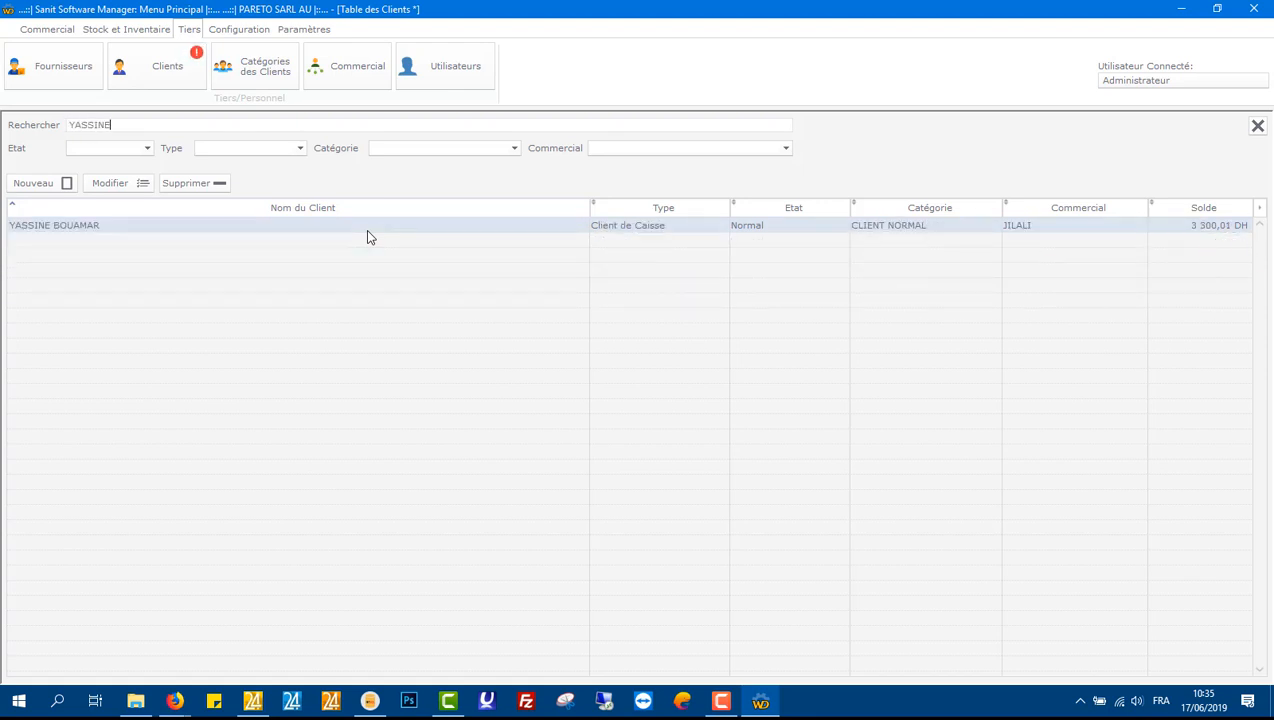
key("ctrl+a")
key("BackSpace")
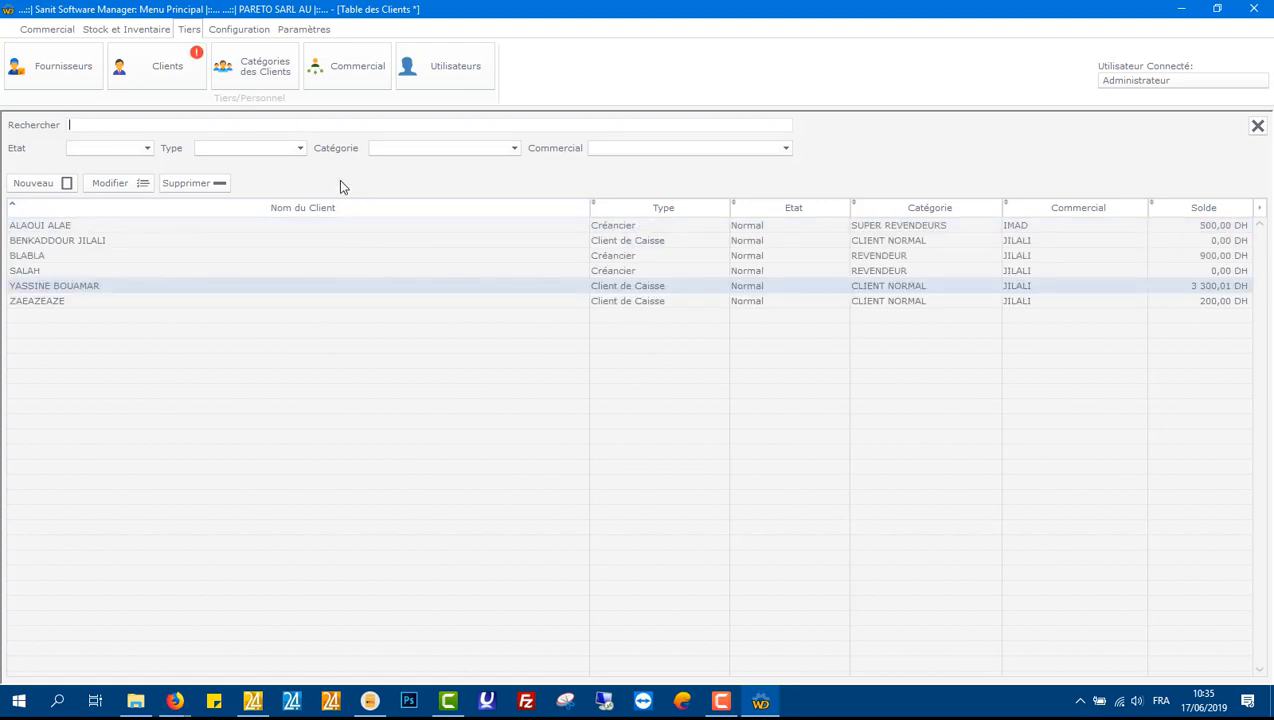
Step: Filter the client list by status, trying Douteux and Normal, then reset the status filter to Tout
left_click(147, 153)
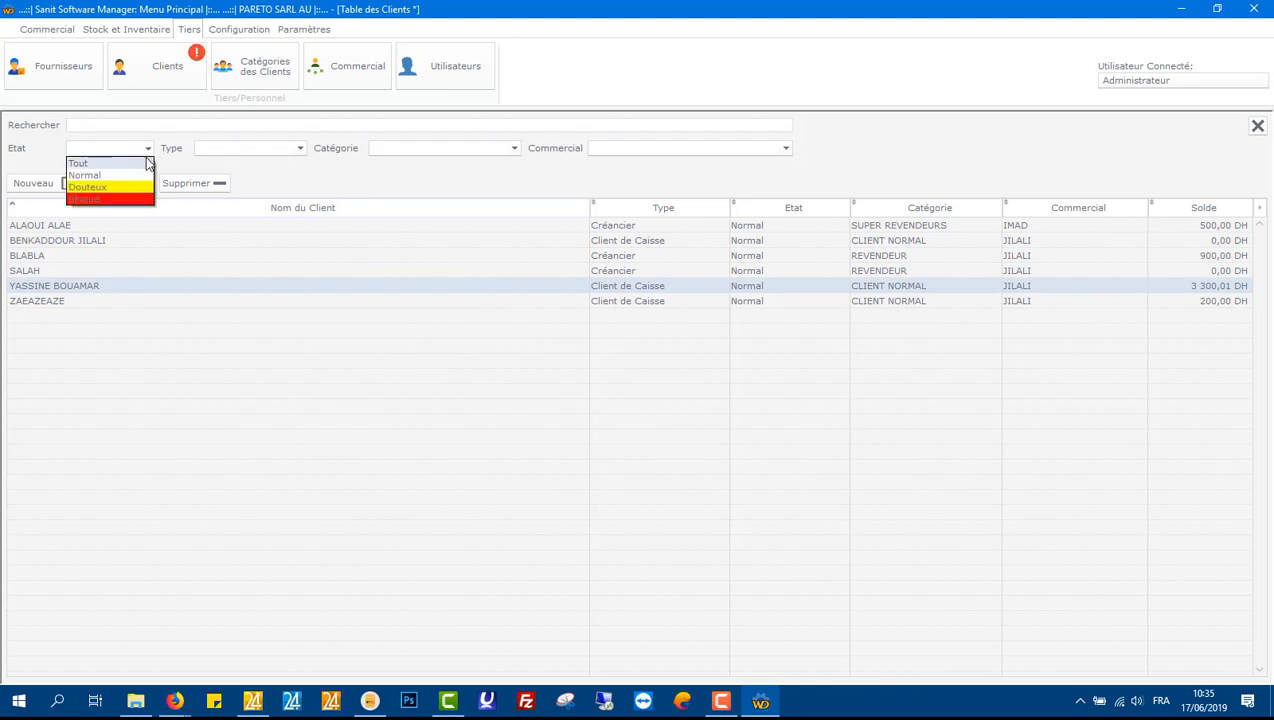
left_click(155, 178)
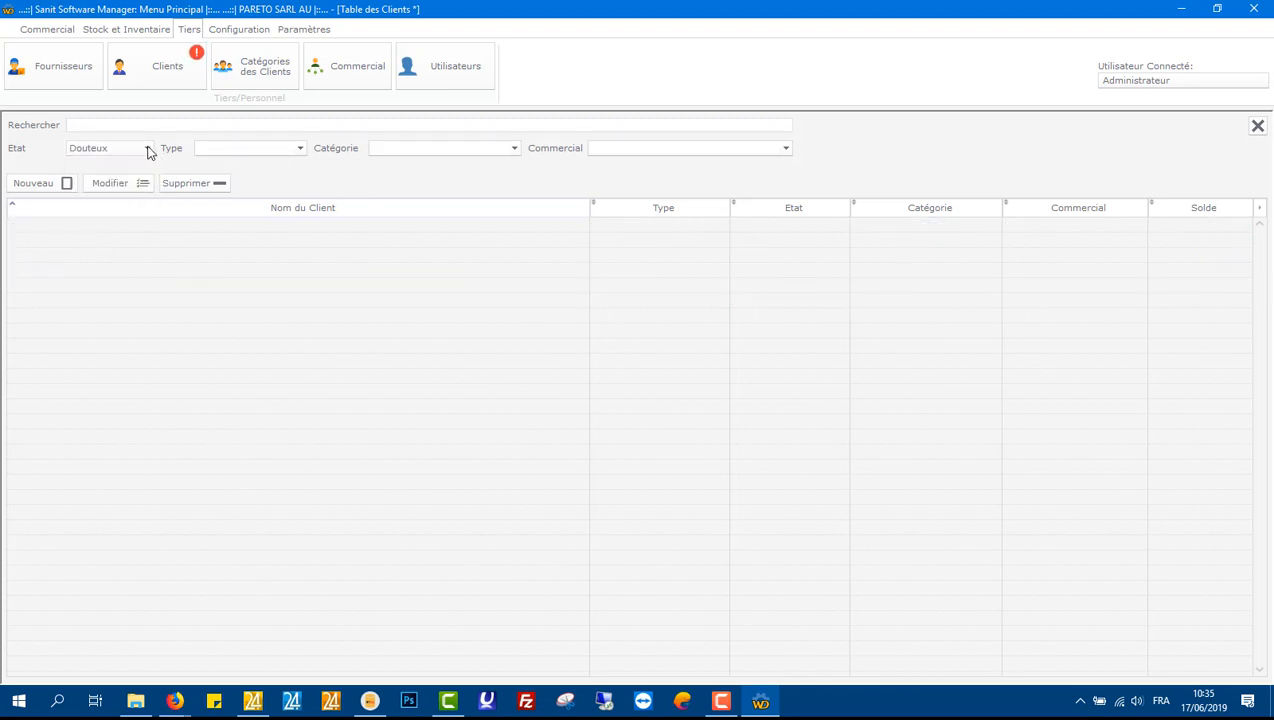
left_click(147, 150)
left_click(128, 172)
left_click(144, 151)
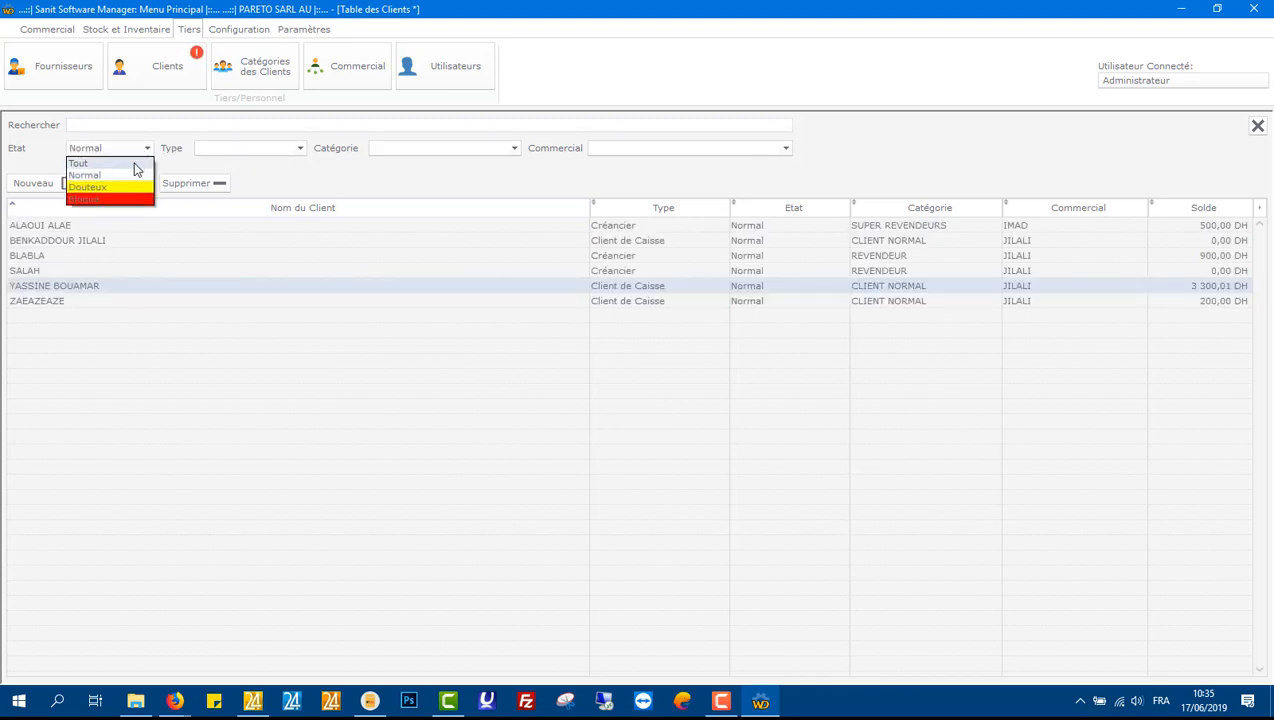
left_click(130, 161)
Step: Filter the client list by type, trying Client de caisse and Créancier, then reset to Tout
left_click(228, 152)
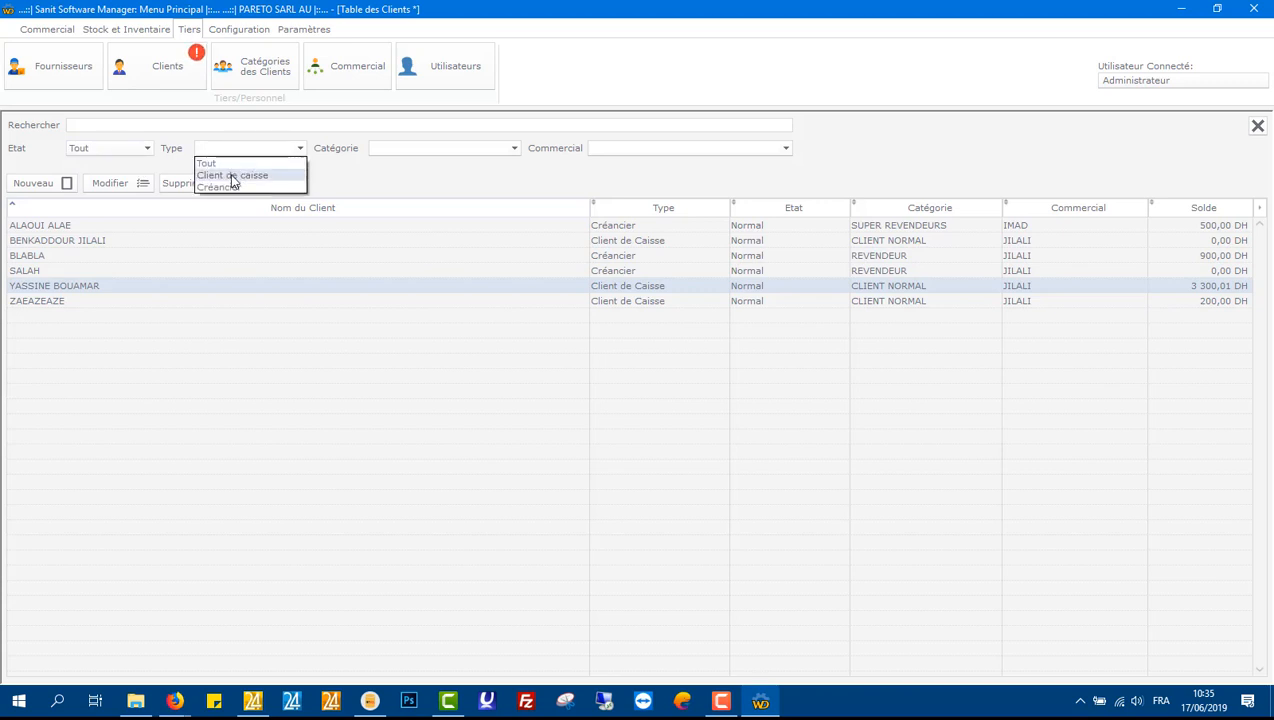
left_click(230, 175)
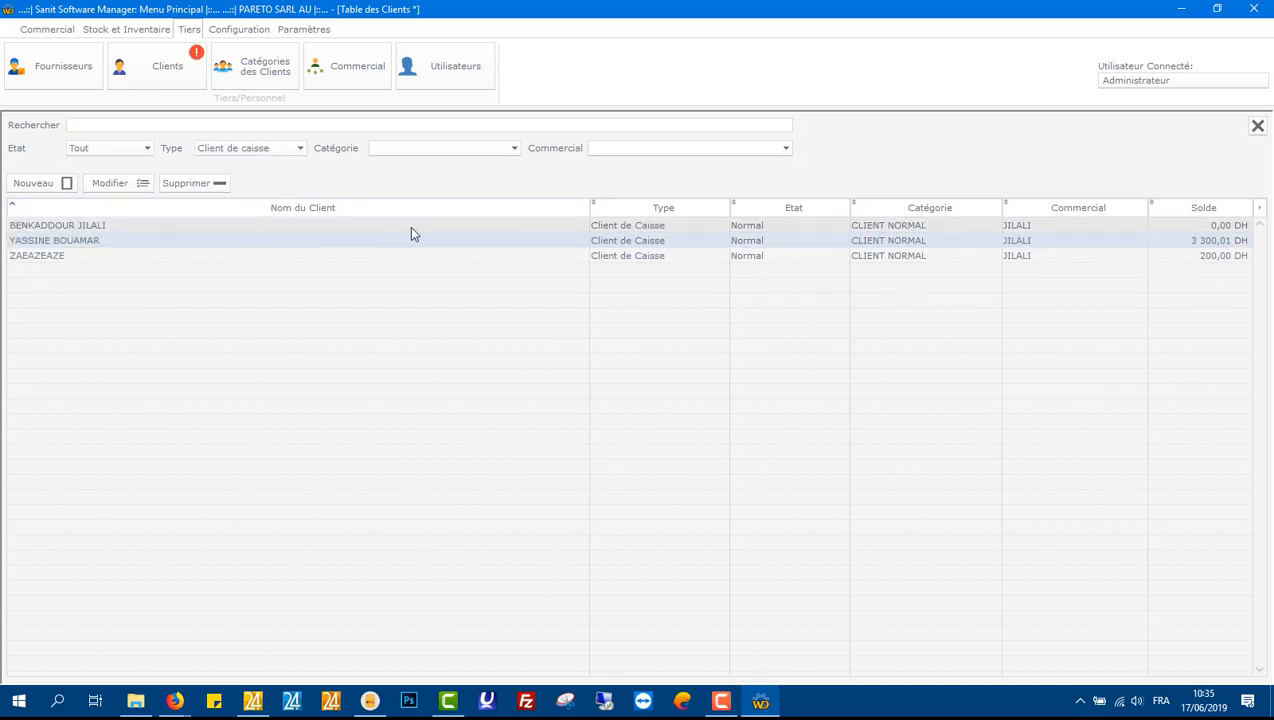
left_click(228, 152)
left_click(226, 188)
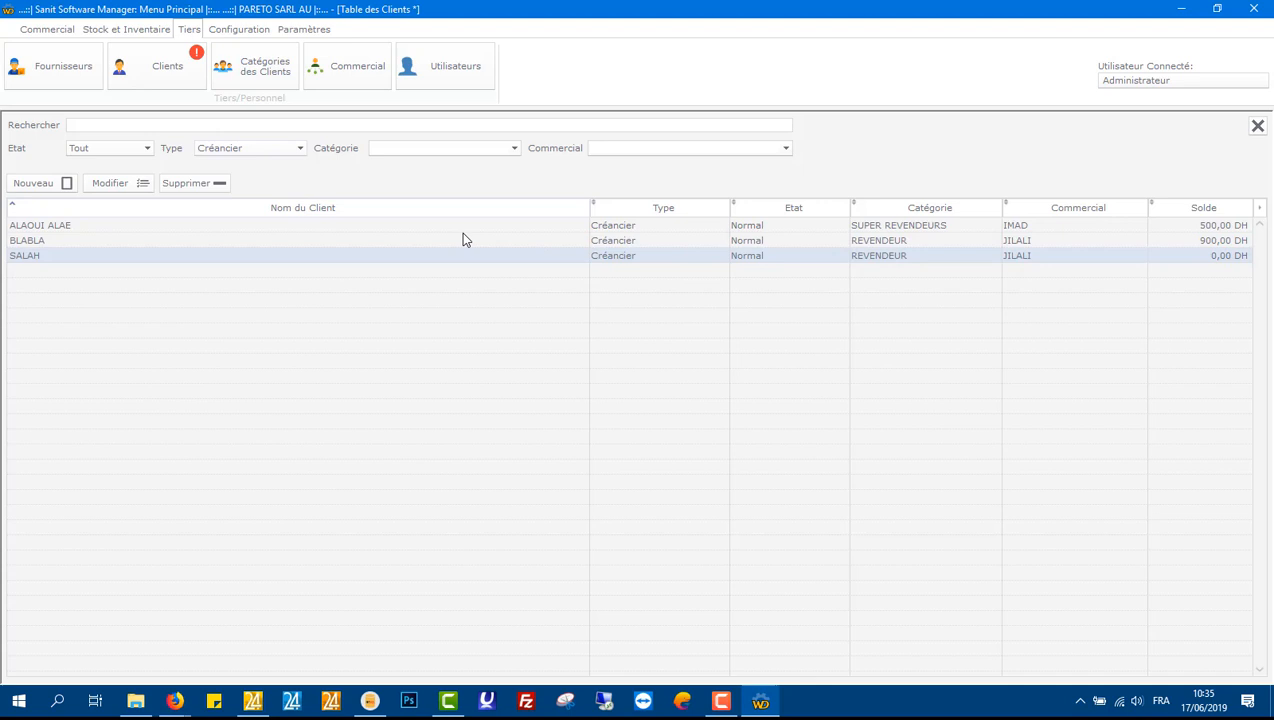
left_click(250, 152)
left_click(240, 162)
Step: Filter the client list by category, trying SUPER REVENDEURS and CLIENT NORMAL, then reset to Tout
left_click(396, 150)
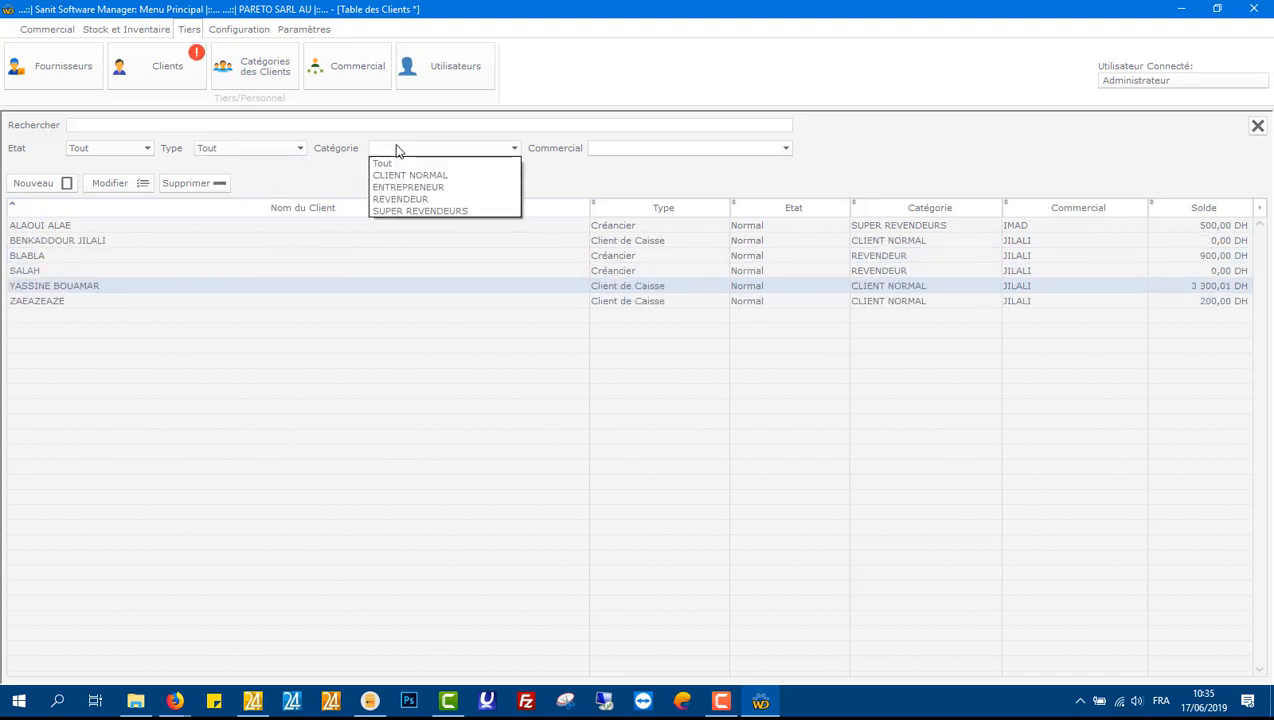
left_click(410, 210)
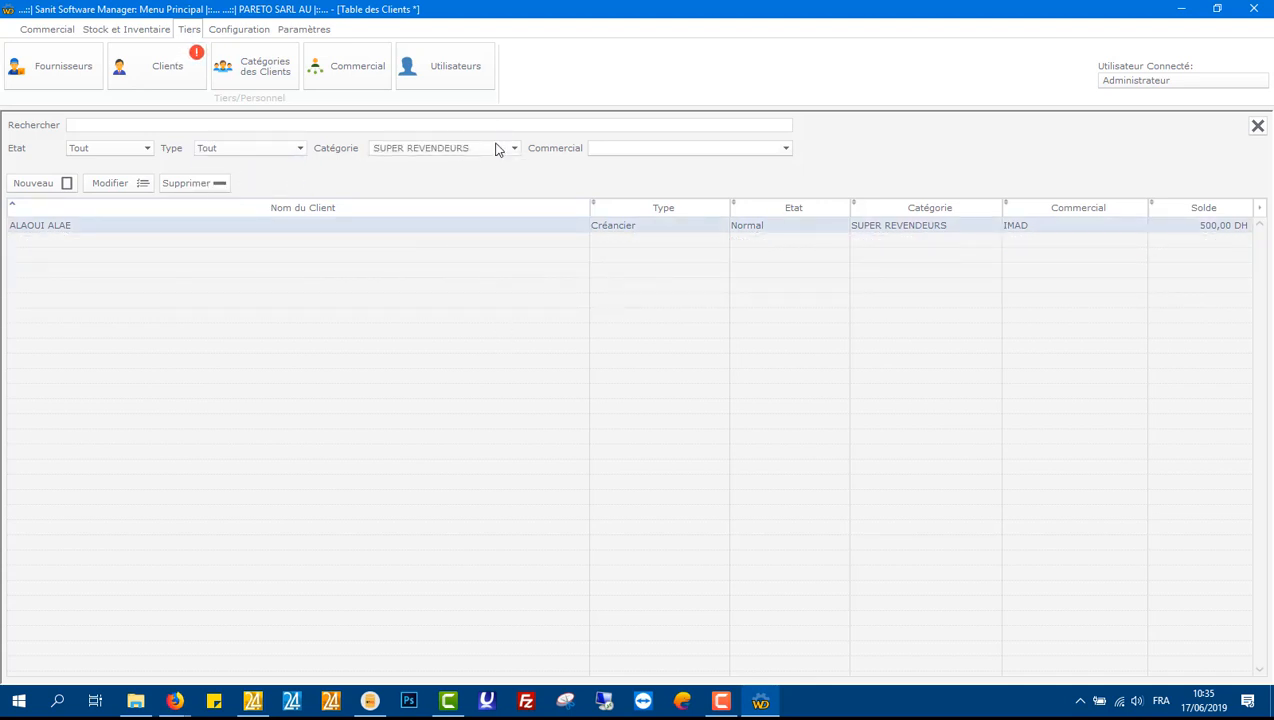
left_click(496, 148)
left_click(482, 175)
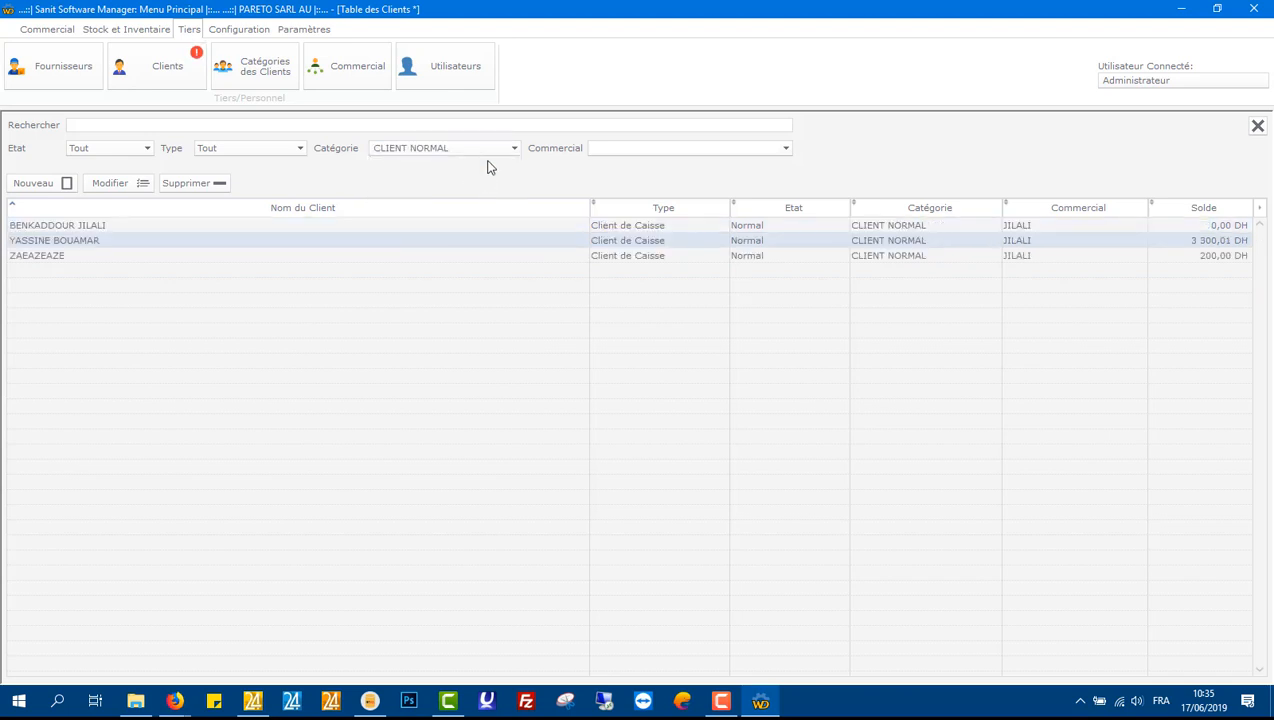
left_click(481, 151)
left_click(466, 158)
Step: Filter the client list by each sales representative, then reset the representative filter to Tout
left_click(670, 147)
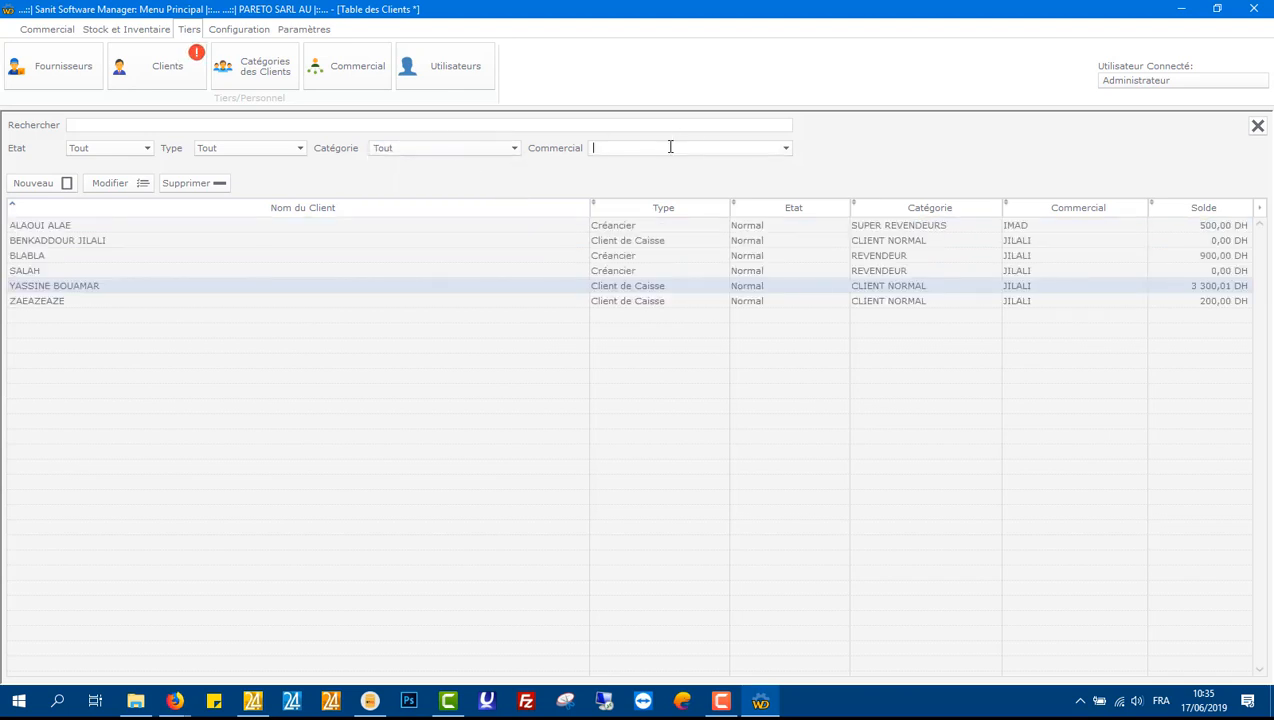
left_click(786, 148)
left_click(710, 180)
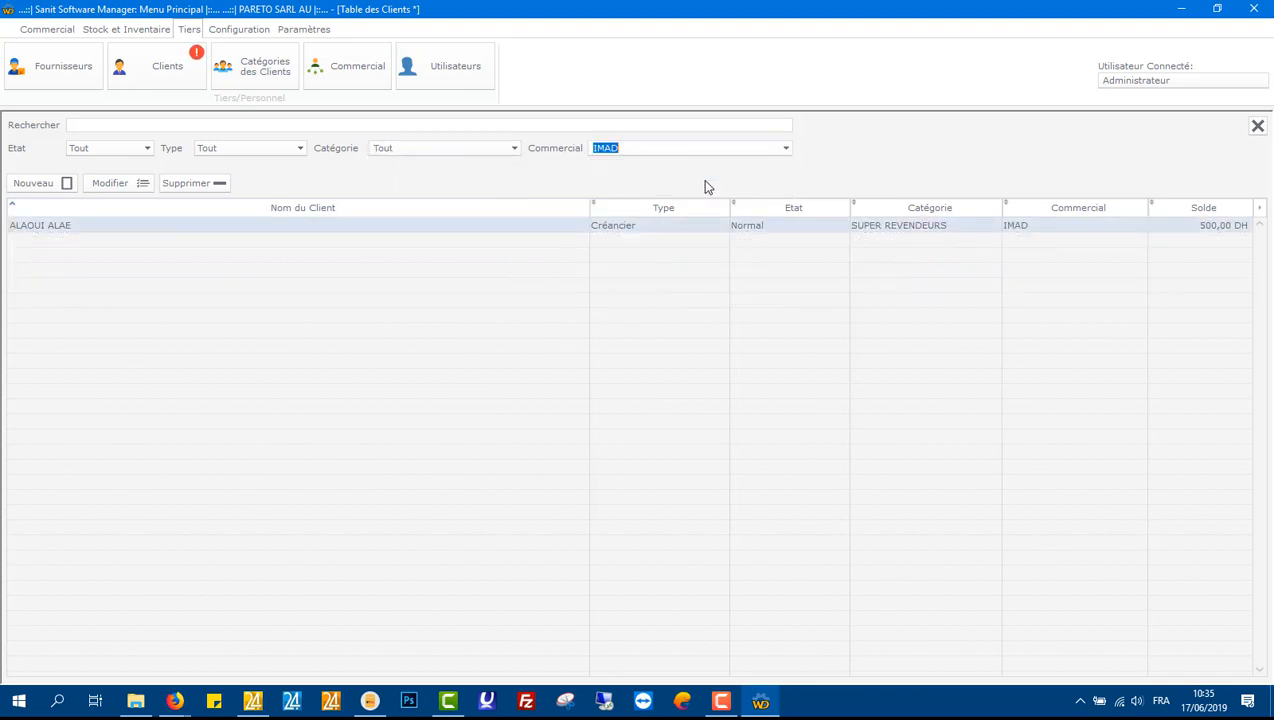
left_click(786, 148)
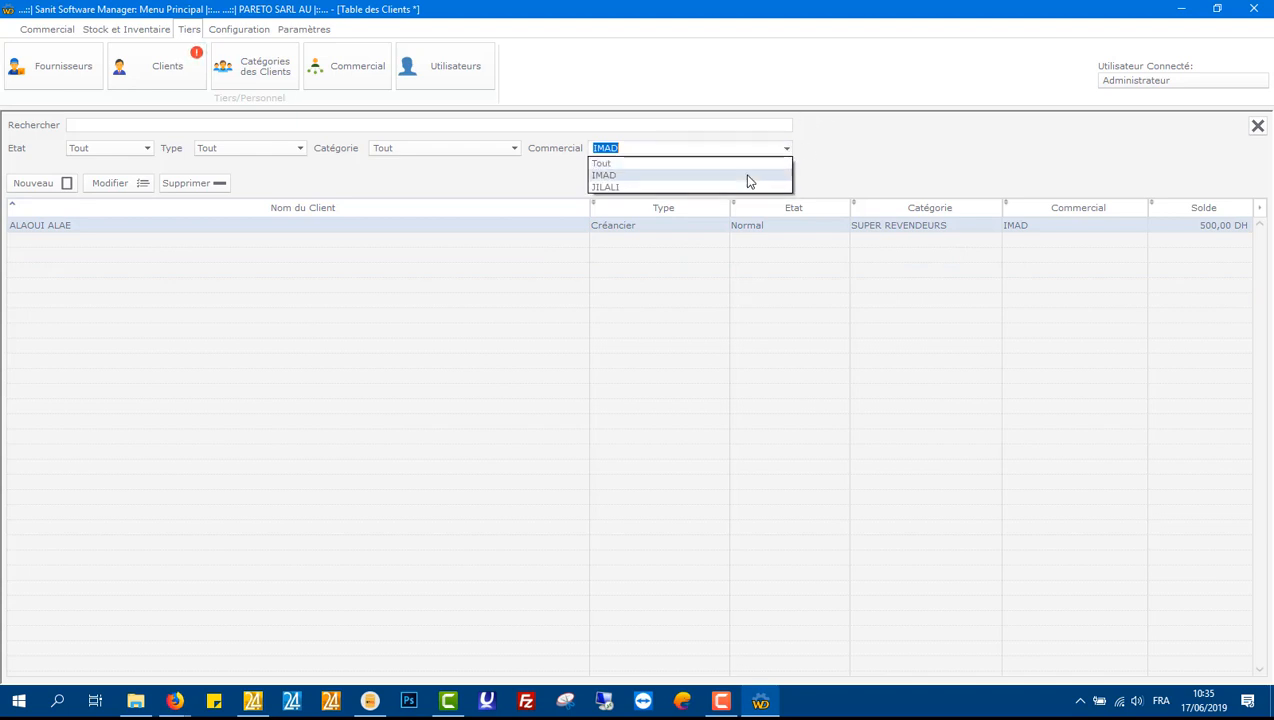
left_click(739, 189)
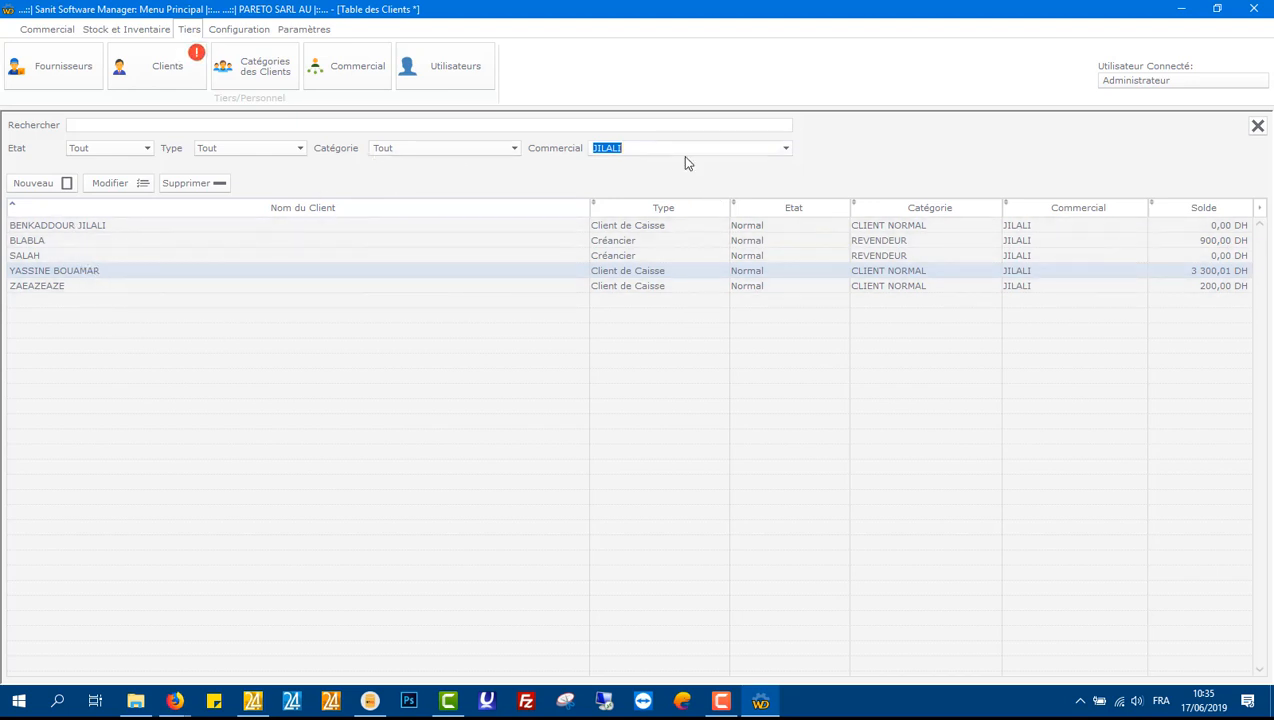
left_click(786, 150)
left_click(760, 165)
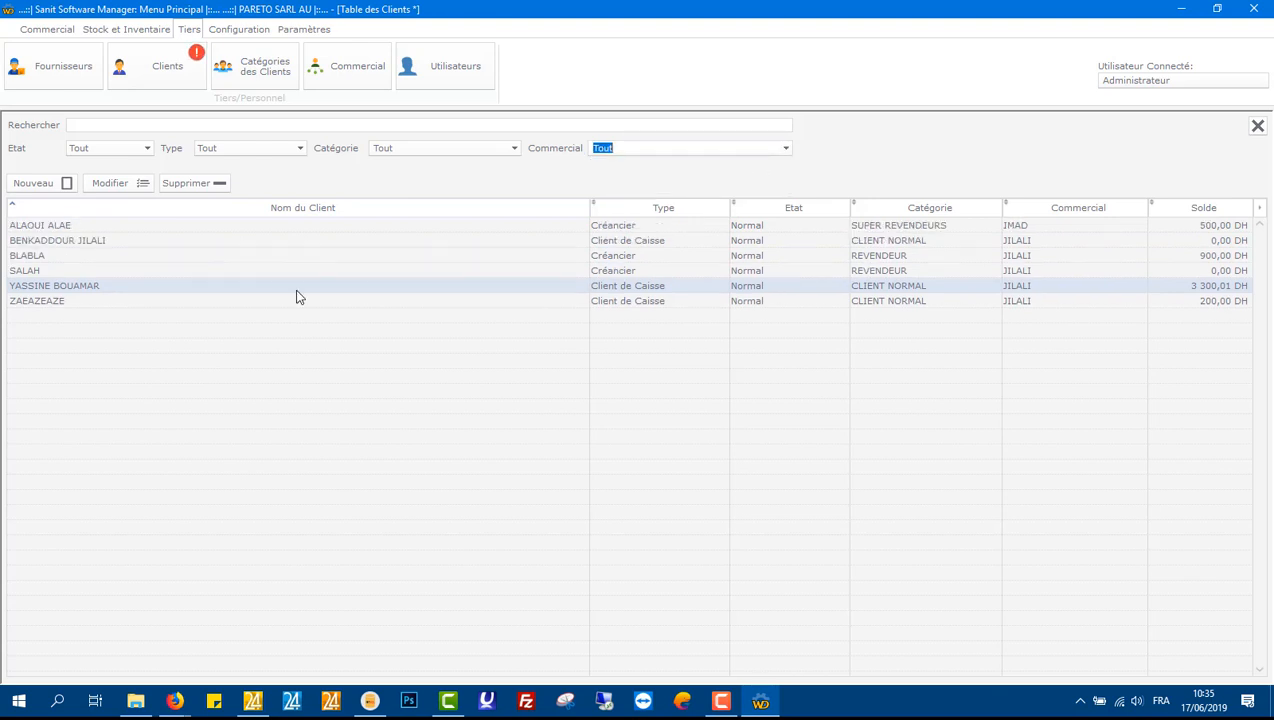
left_click(245, 233)
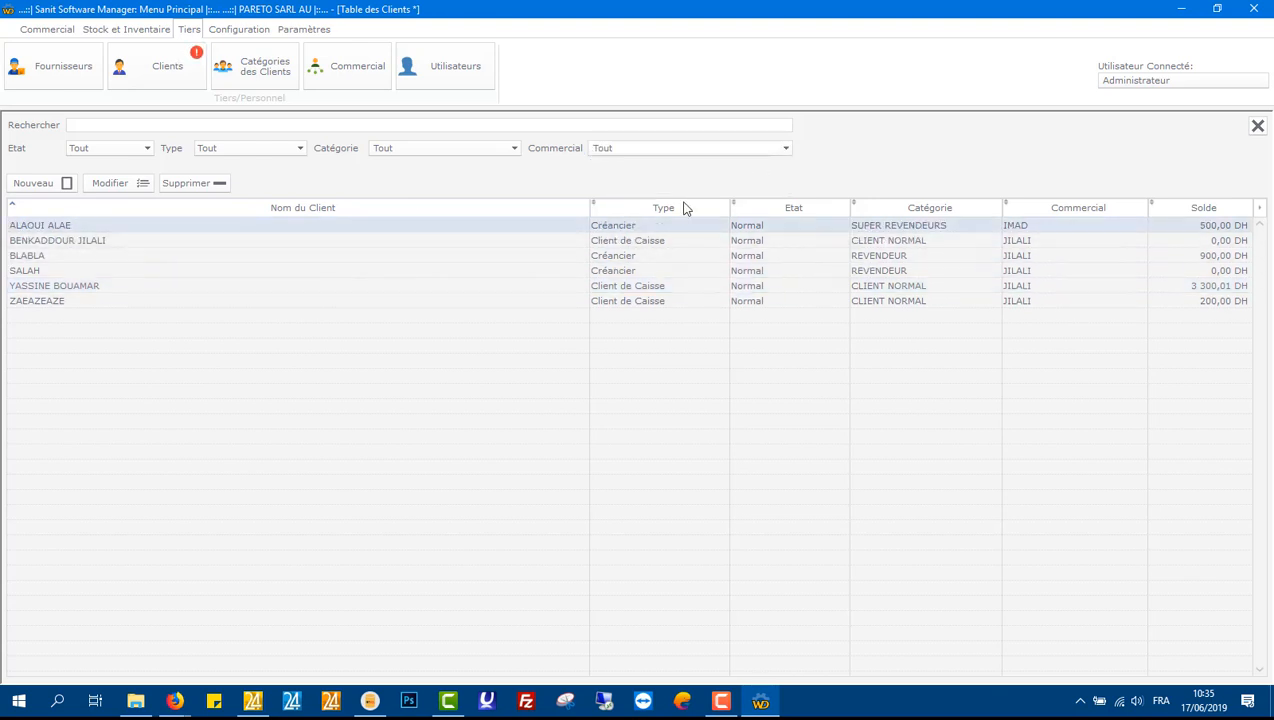
Step: Add a pricing entry setting BACS PLASTIQUE 404 to 40 DH for the SUPER REVENDEURS client category
left_click(1258, 127)
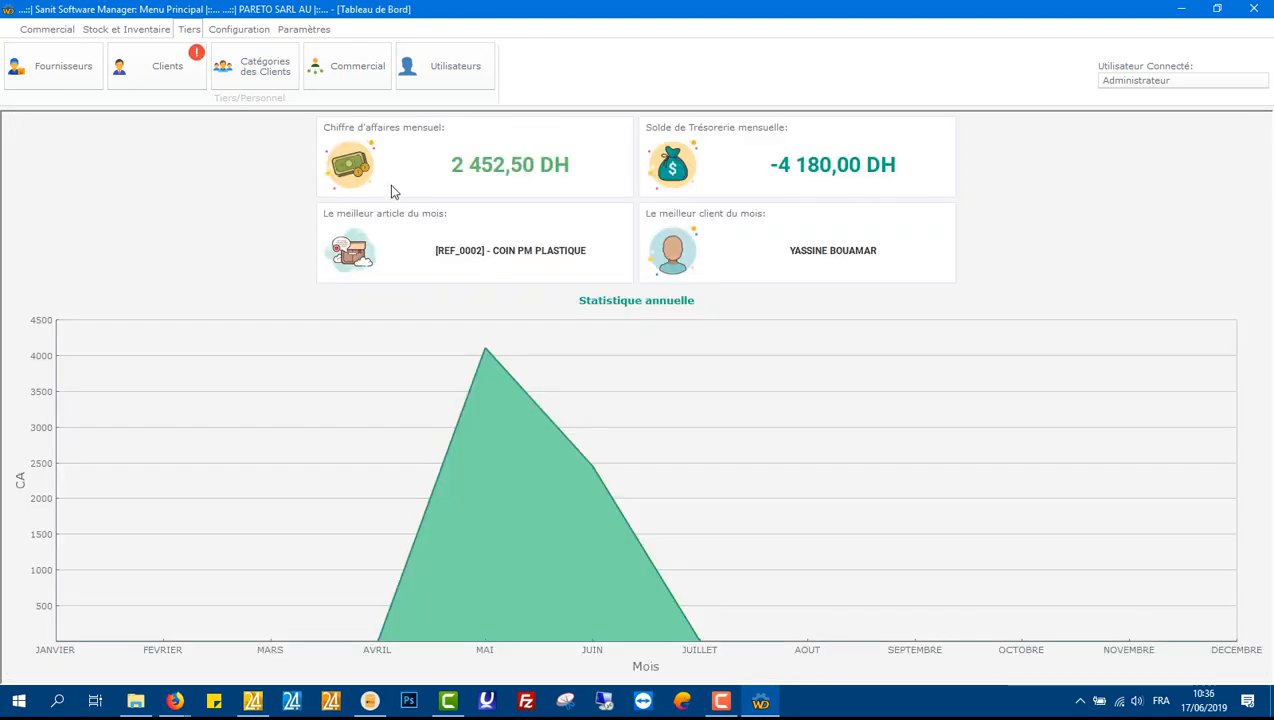
left_click(239, 29)
left_click(80, 78)
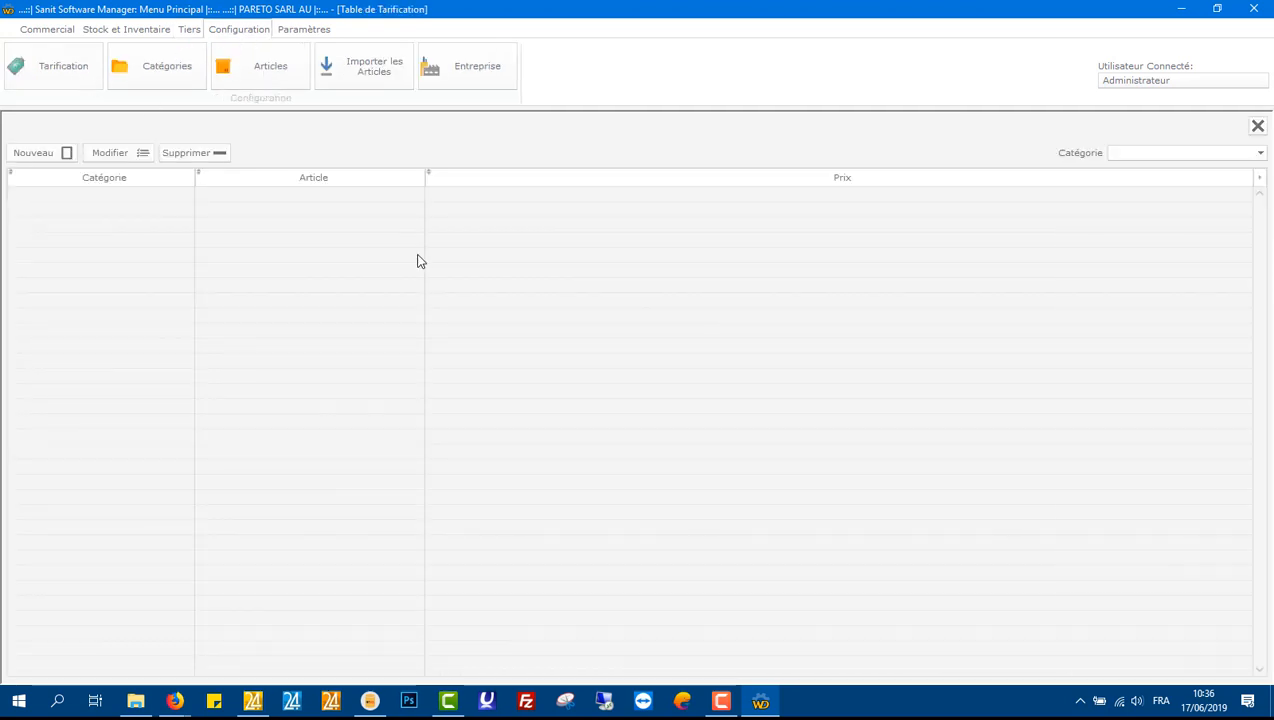
left_click(62, 153)
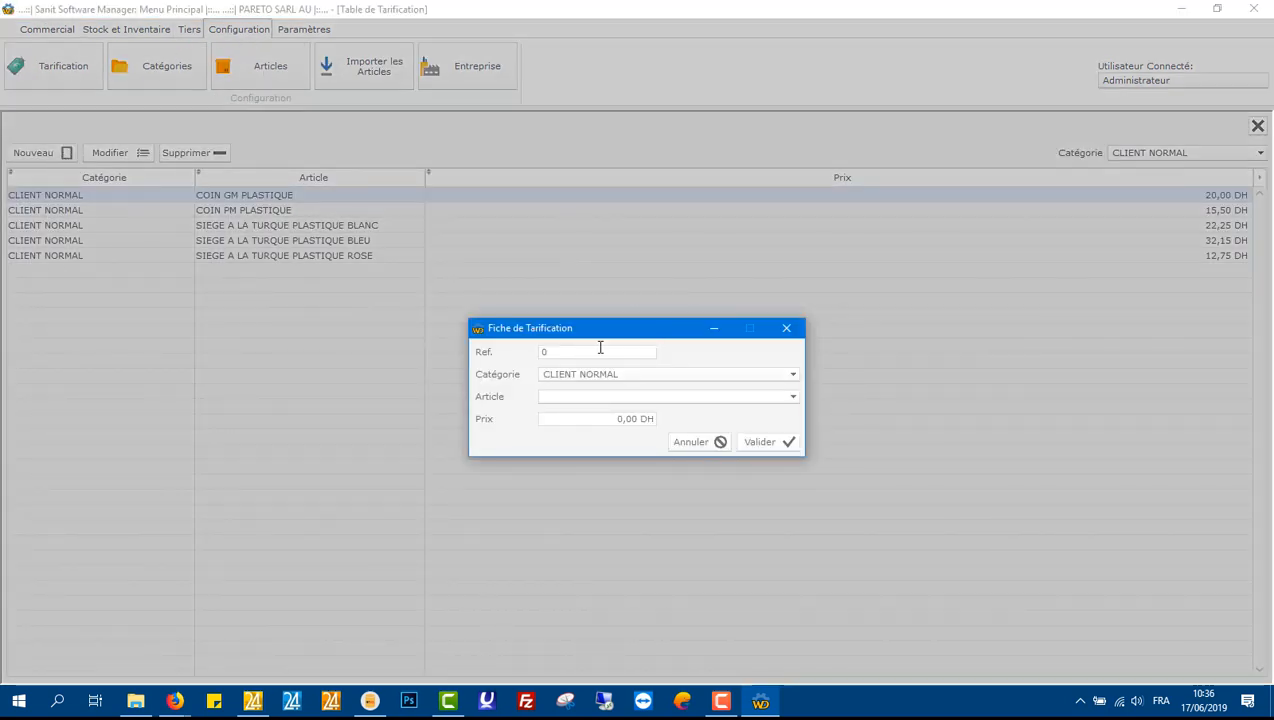
left_click(793, 374)
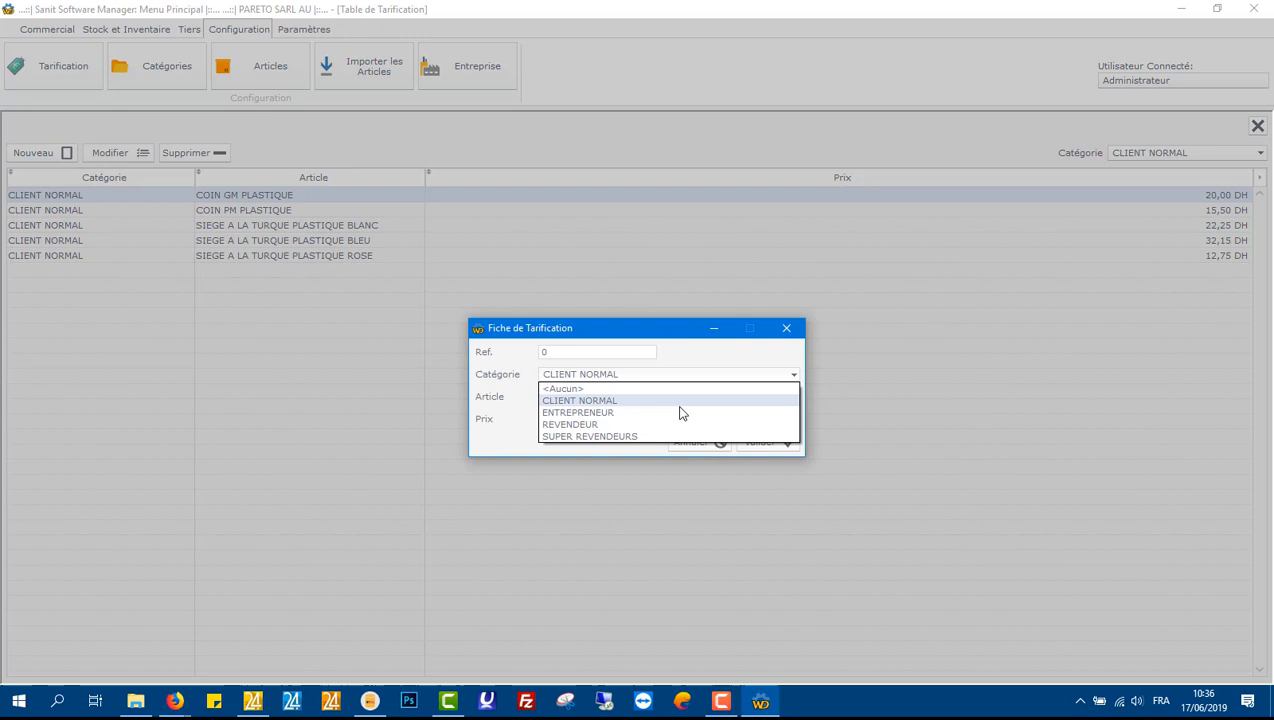
left_click(609, 438)
left_click(792, 397)
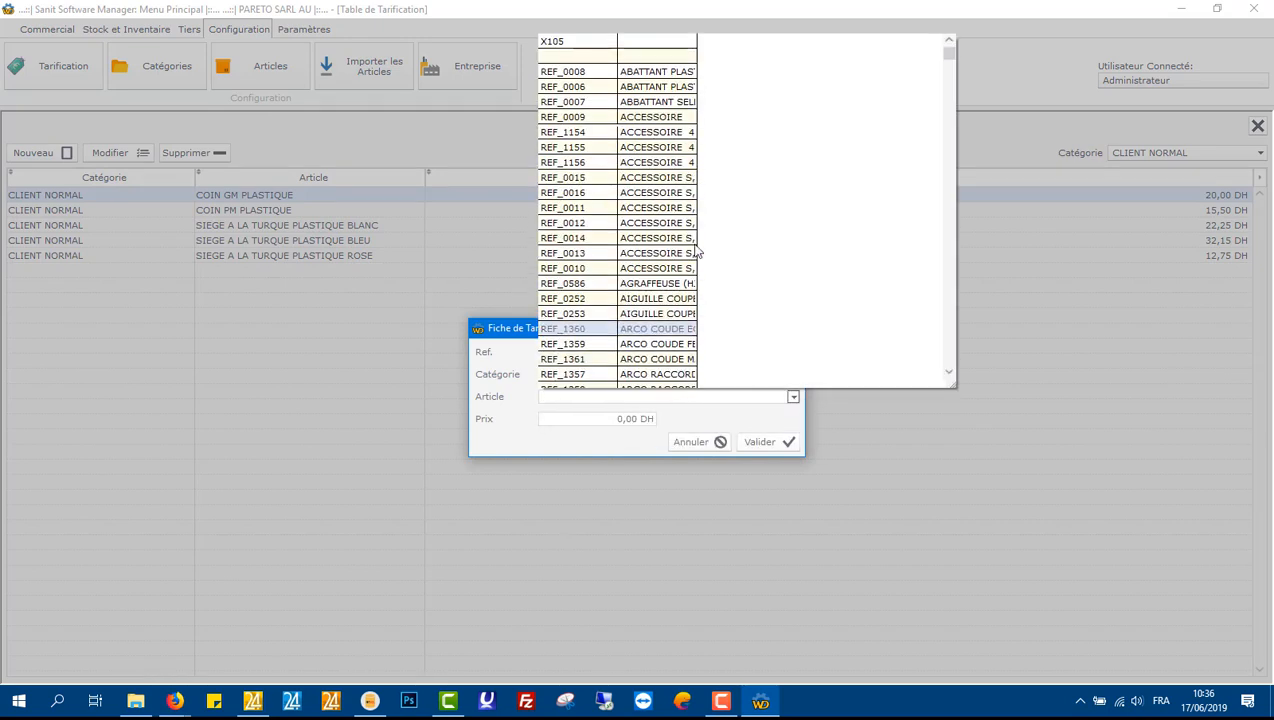
left_click_drag(697, 70, 905, 57)
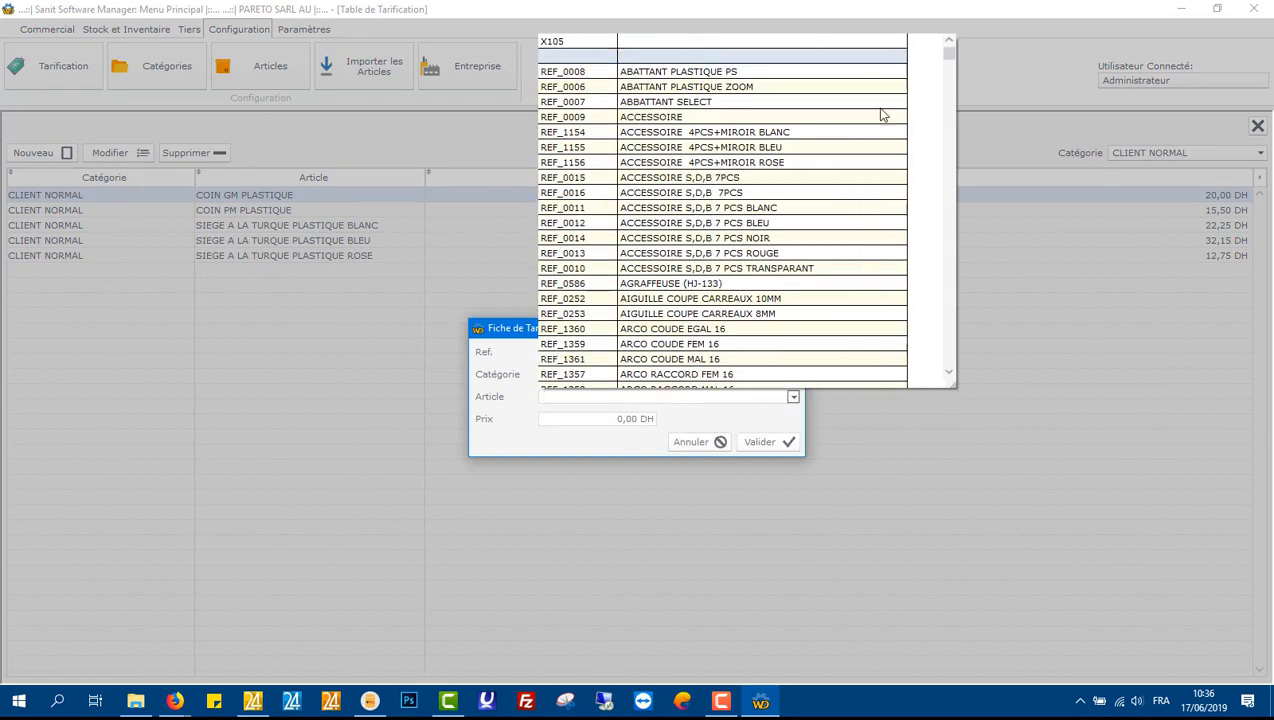
scroll(880, 114, "down", 10)
left_click(739, 207)
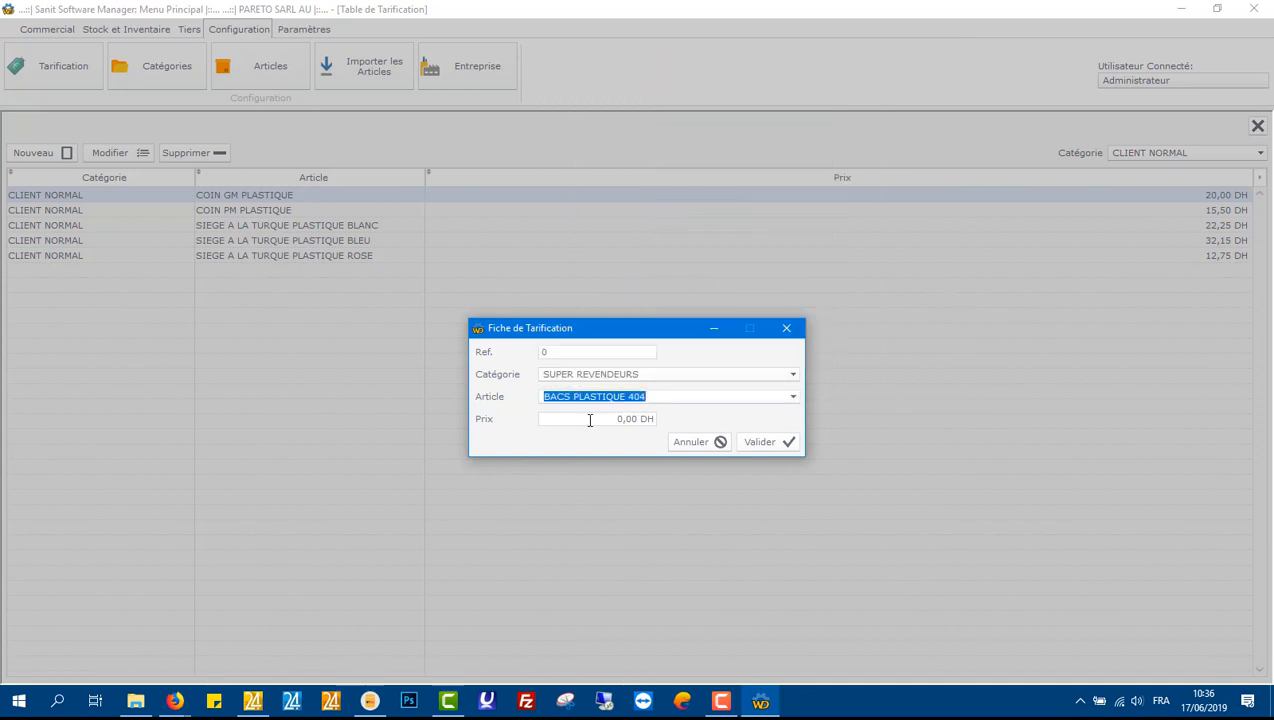
left_click(590, 420)
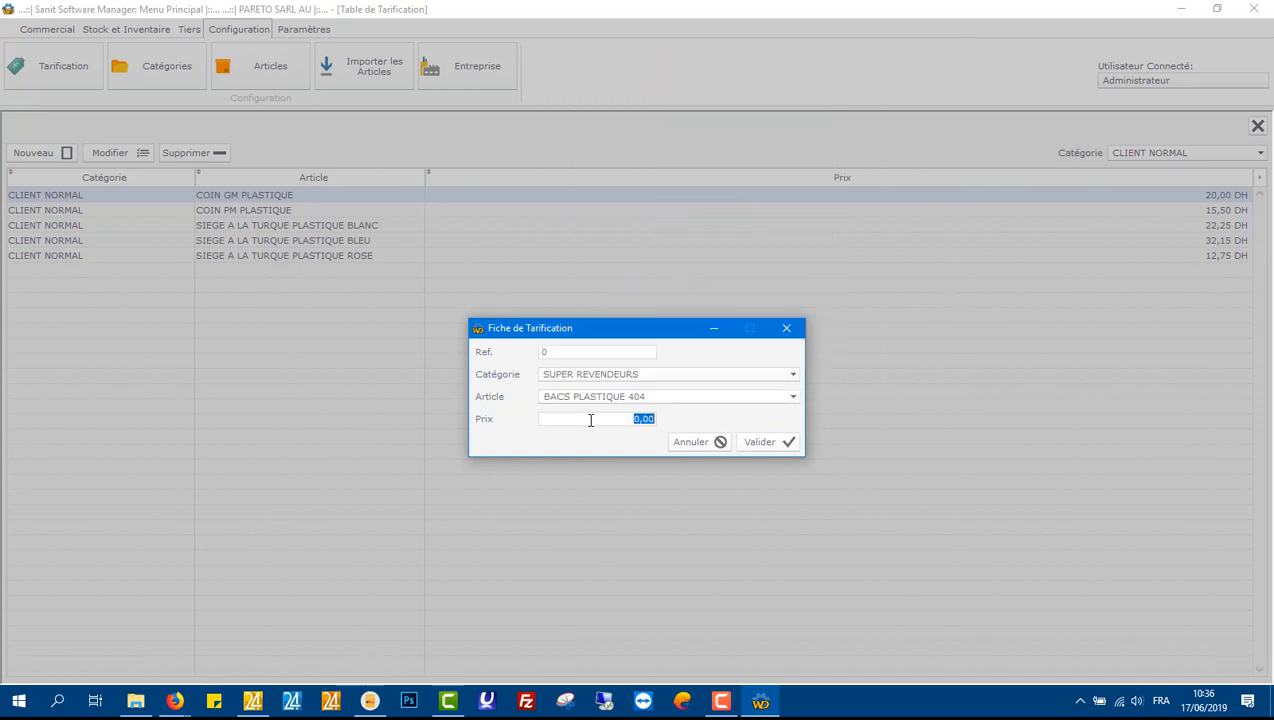
type("40")
left_click(748, 445)
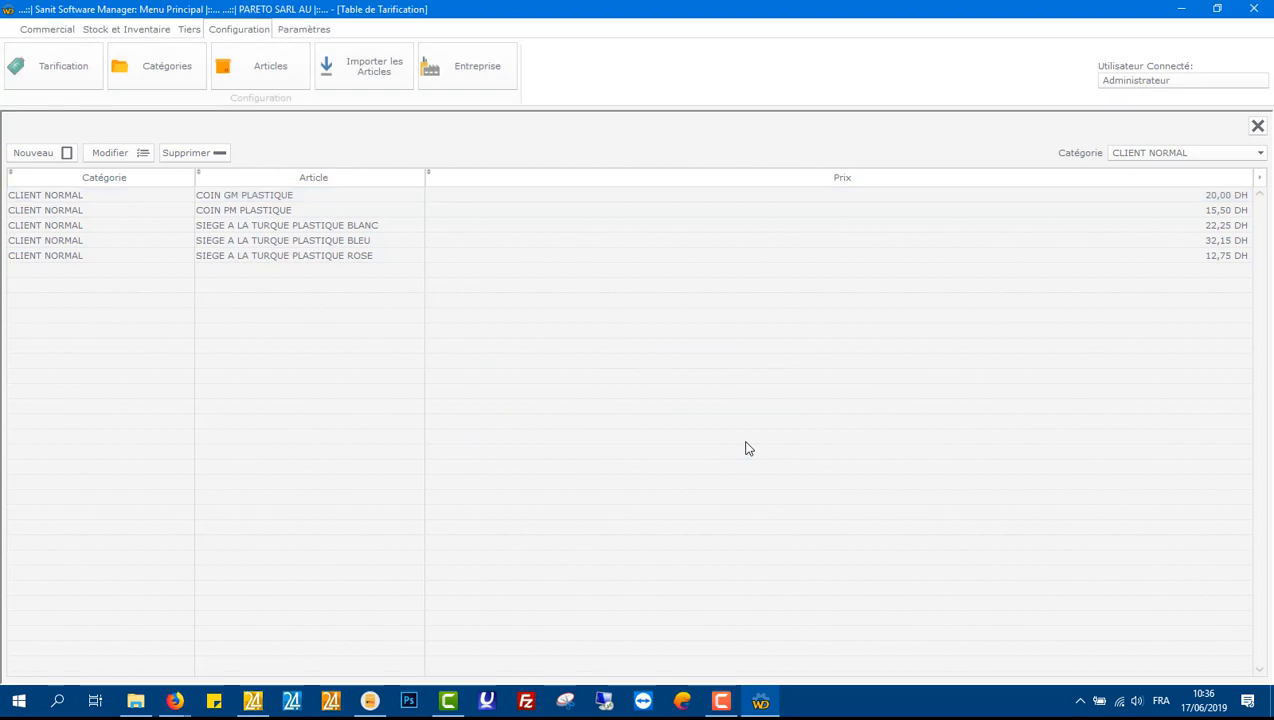
Step: Filter the pricing table by the SUPER REVENDEURS category, then close the pricing table
left_click(1197, 152)
left_click(1150, 204)
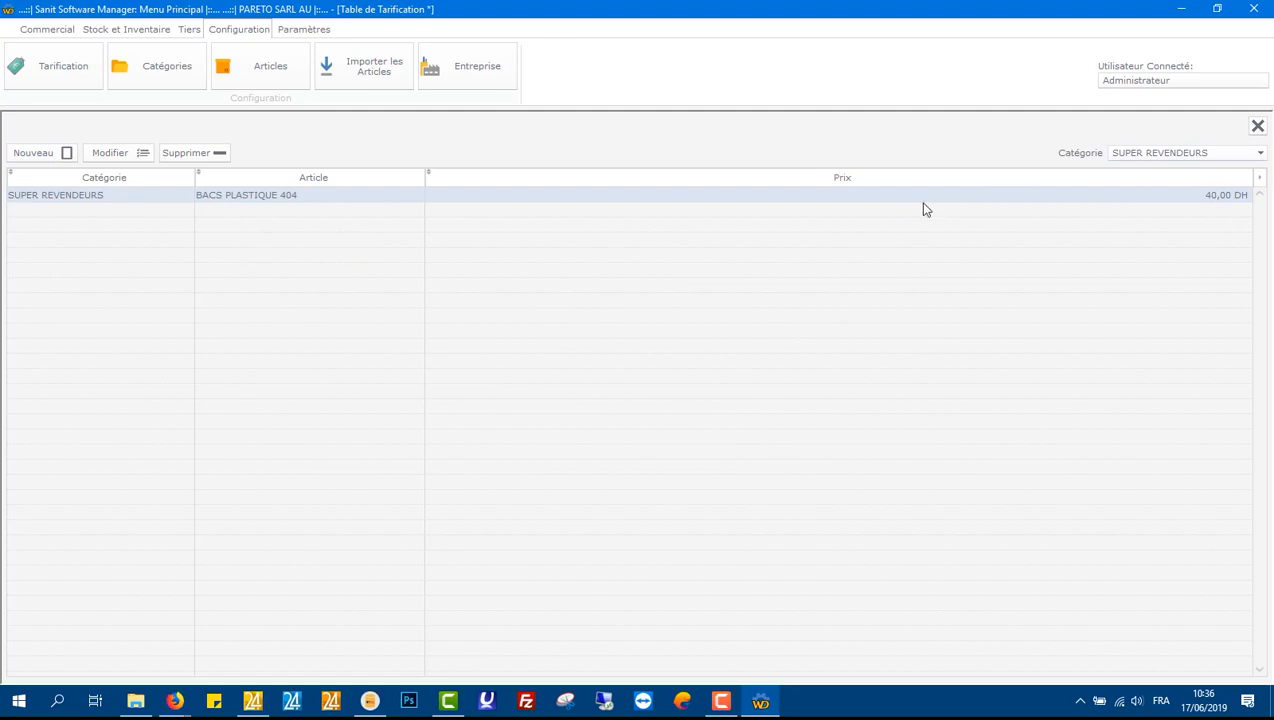
left_click(1258, 128)
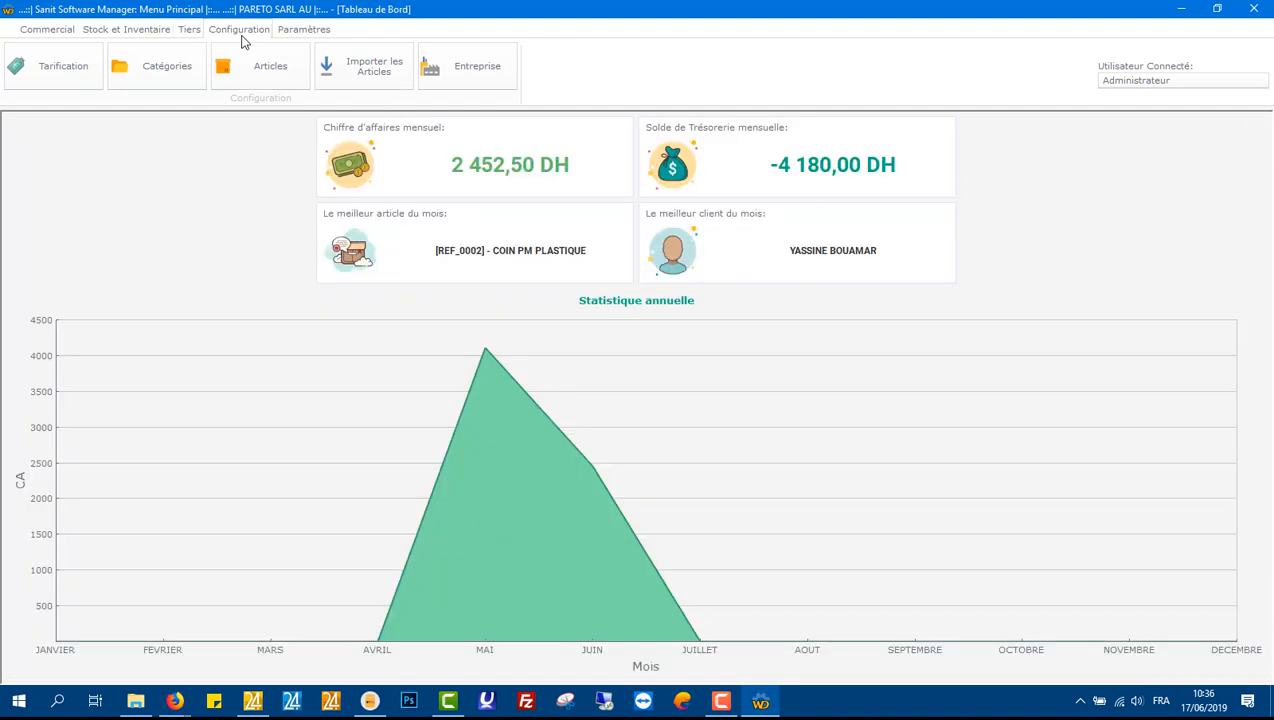
left_click(190, 30)
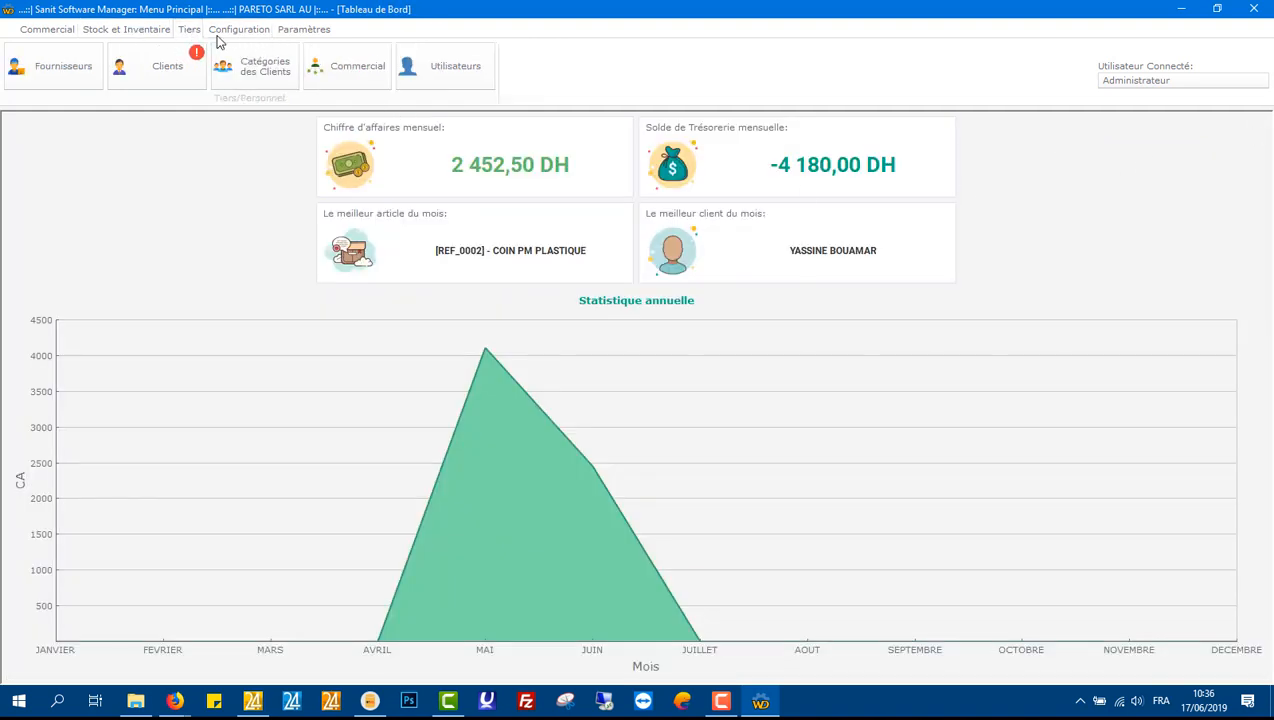
left_click(238, 30)
left_click(290, 29)
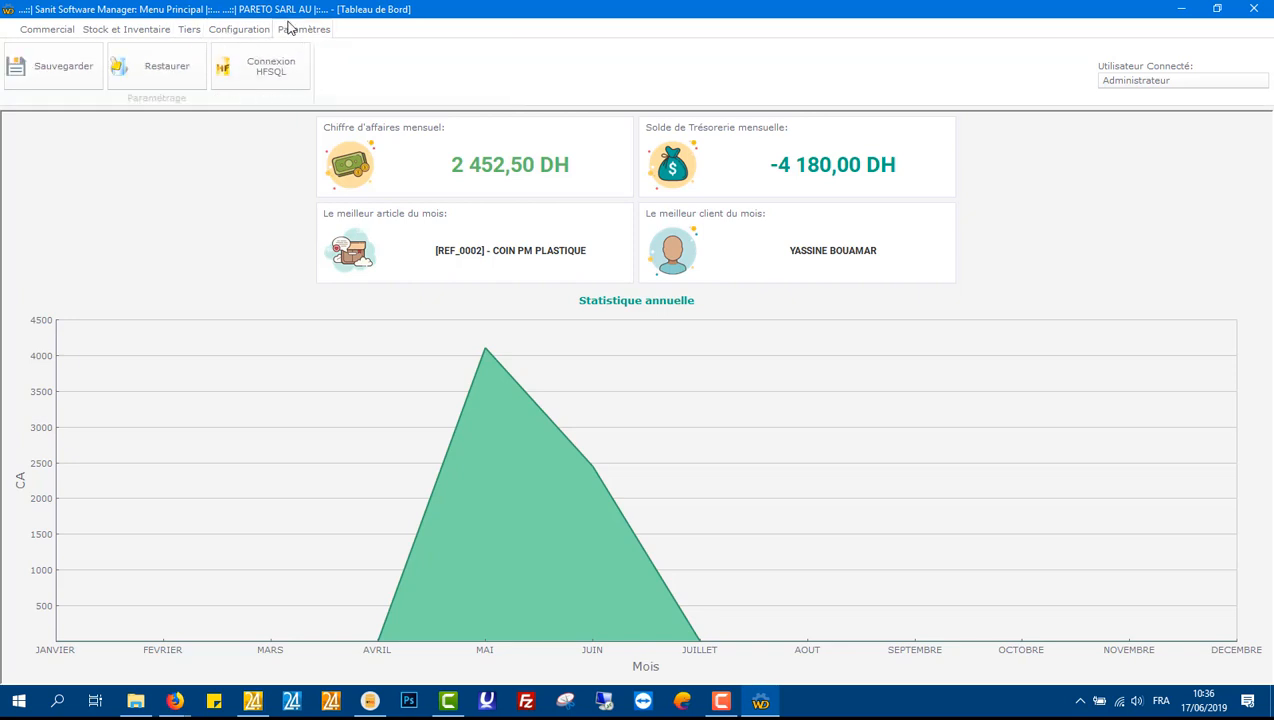
left_click(134, 29)
left_click(72, 30)
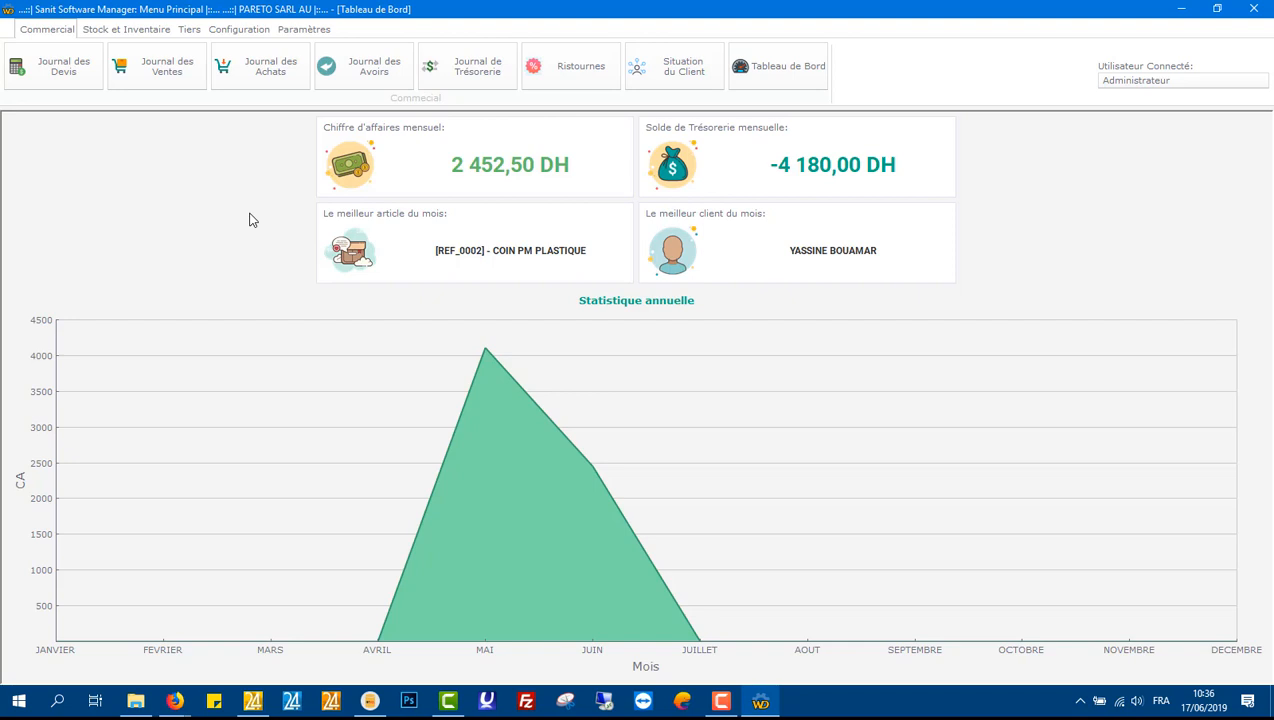
Step: Record a new client payment in the treasury journal for the client found by searching 'al', paid in Espèce
left_click(452, 75)
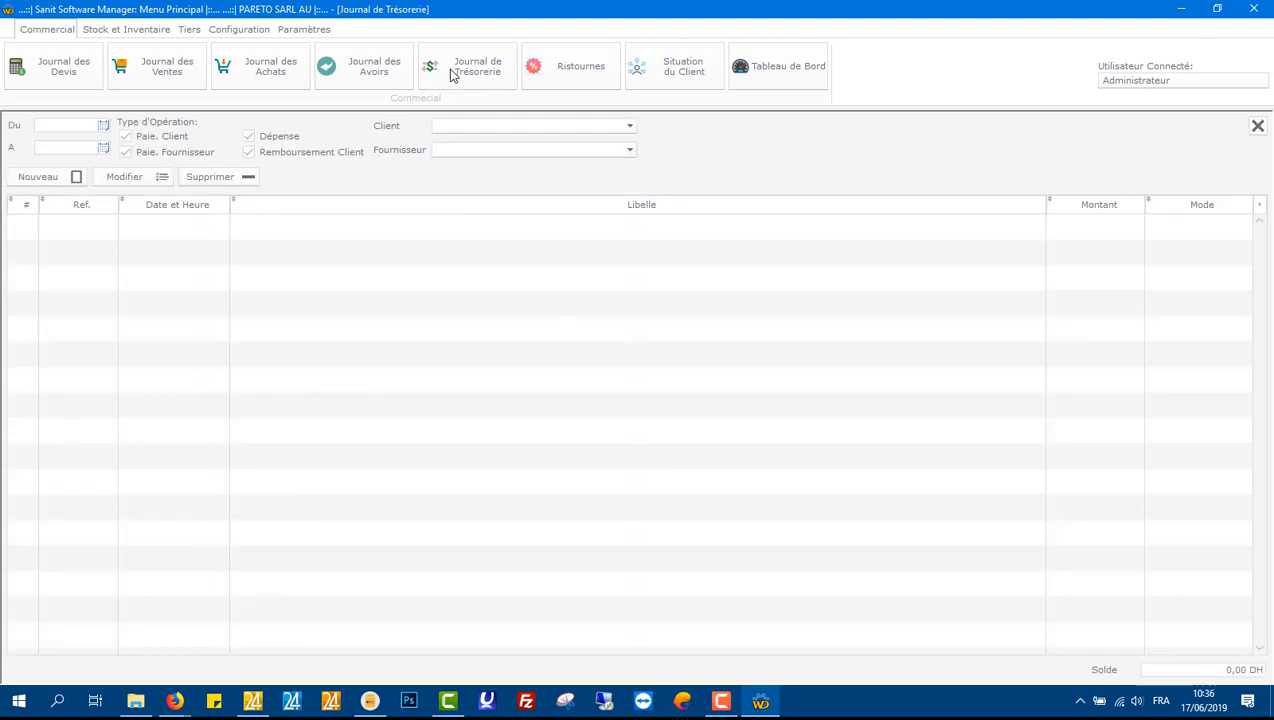
left_click(75, 180)
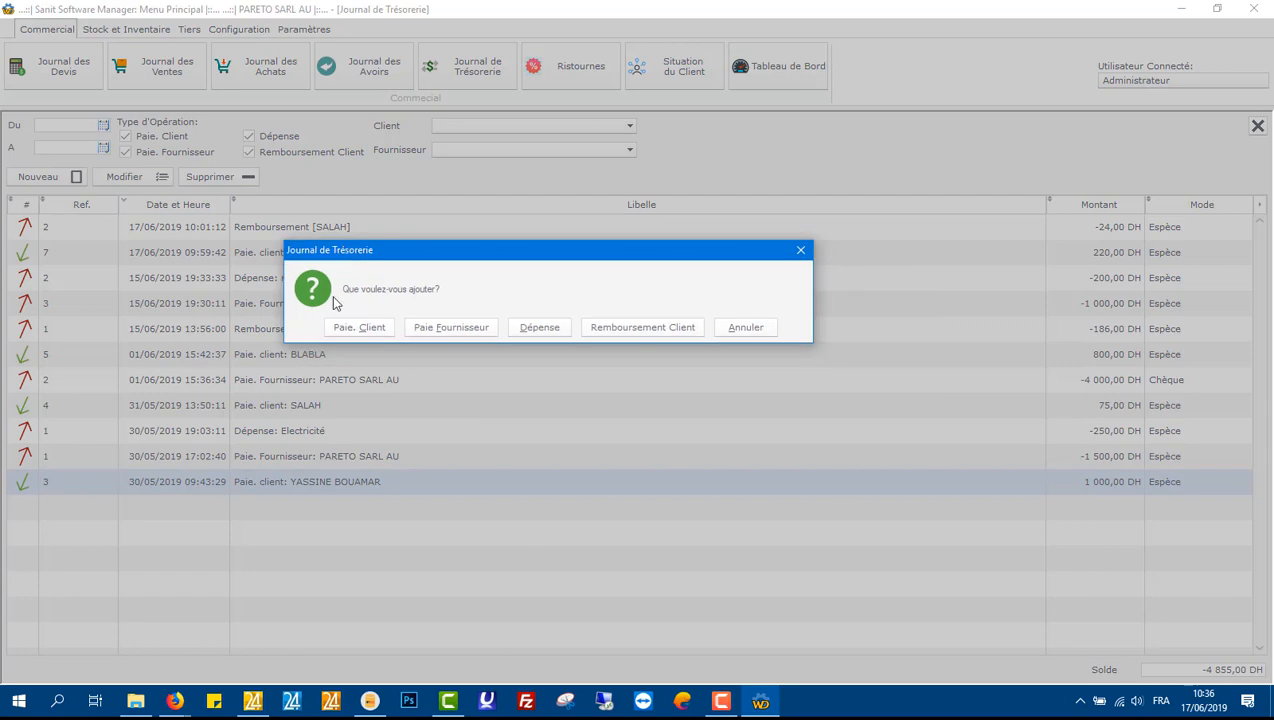
left_click(366, 333)
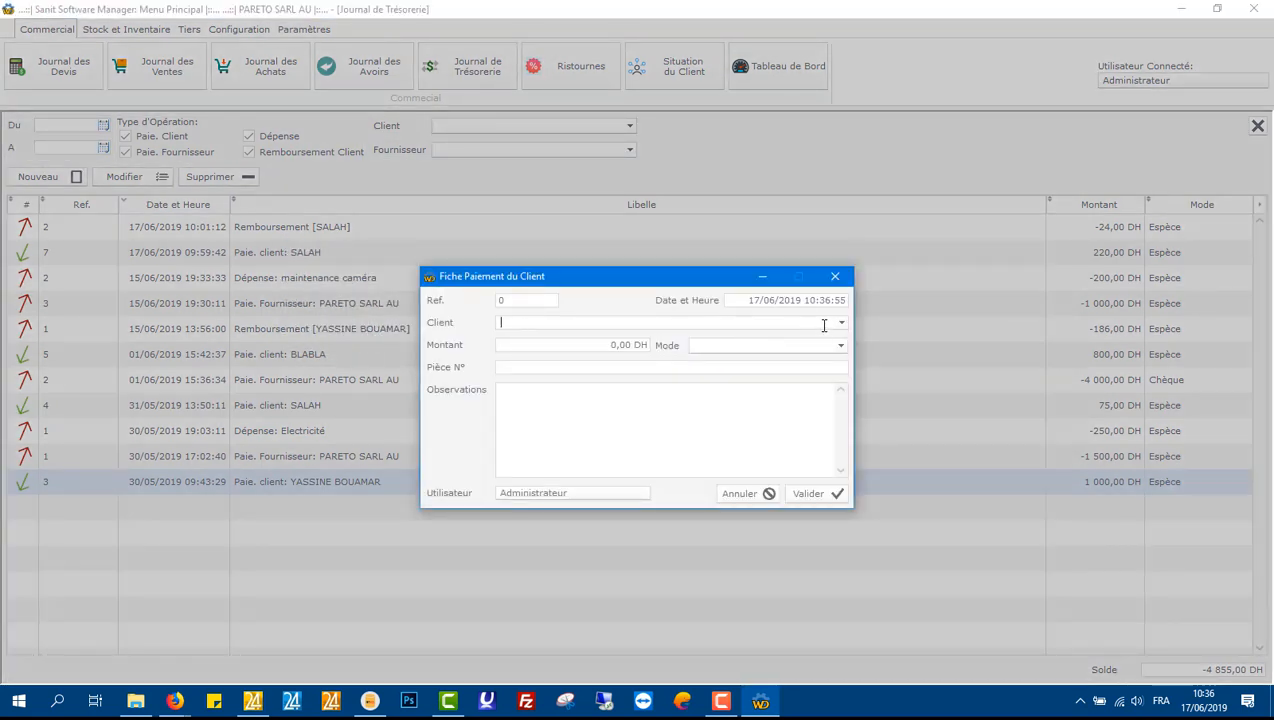
type("ala")
key("BackSpace")
type("a")
key("Tab")
left_click(833, 324)
double_click(833, 324)
key("BackSpace")
type("ala")
key("BackSpace")
key("BackSpace")
key("BackSpace")
type("al")
key("Tab")
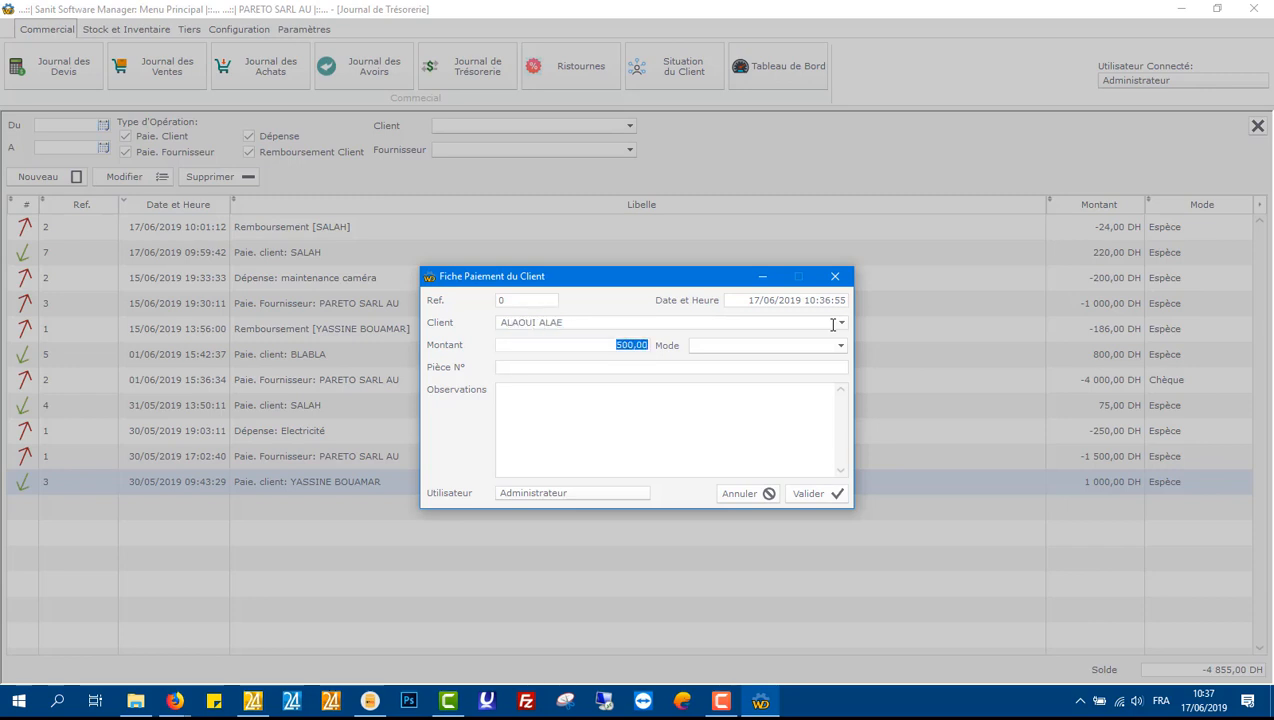
left_click(742, 347)
left_click(739, 362)
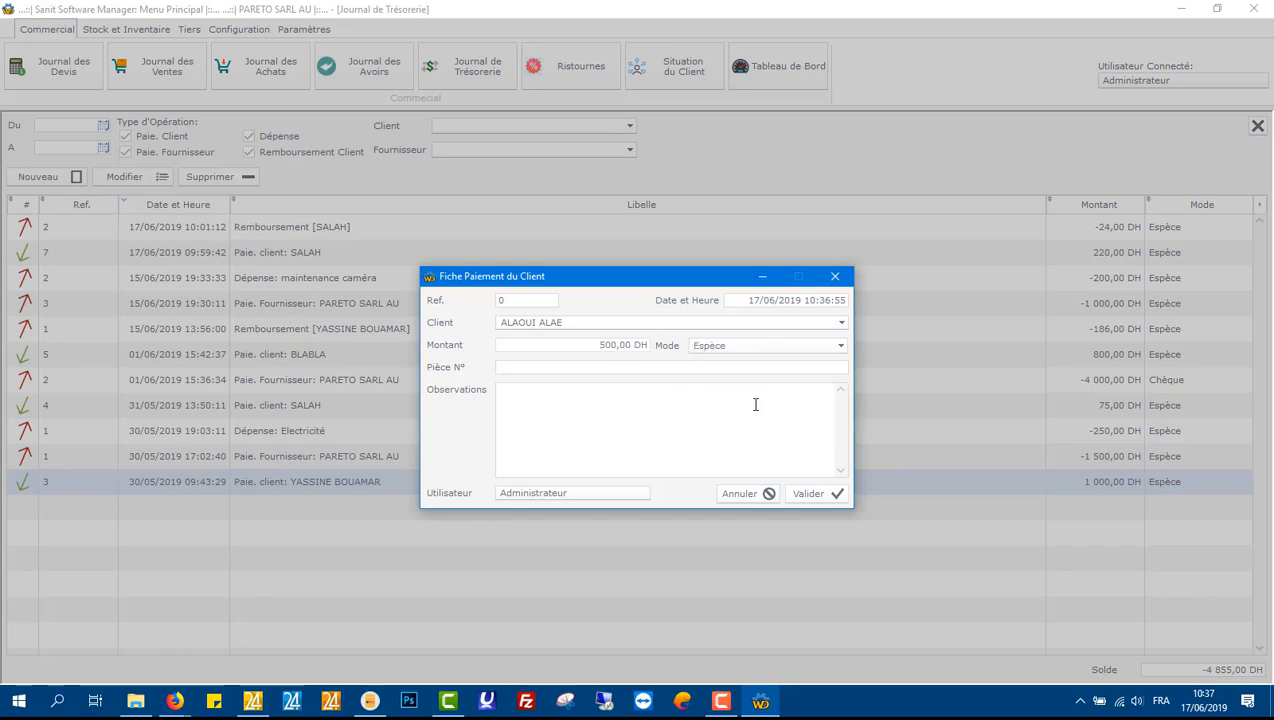
left_click(812, 495)
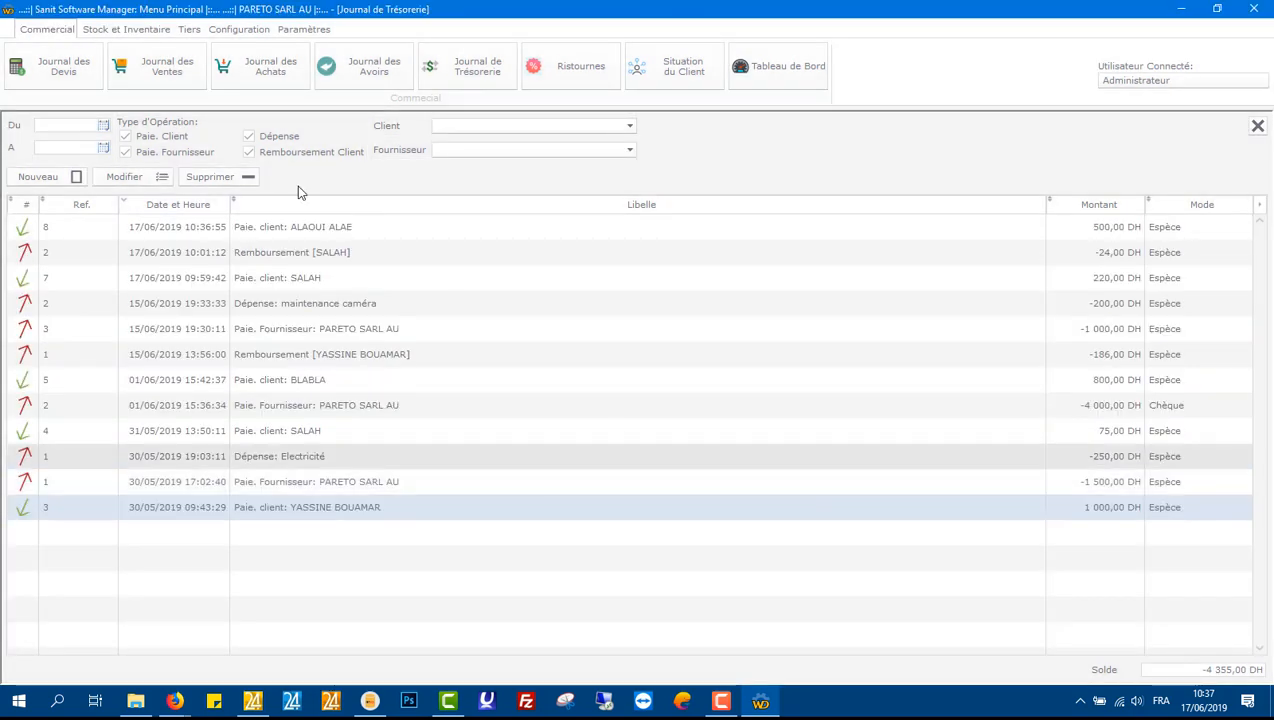
left_click(313, 230)
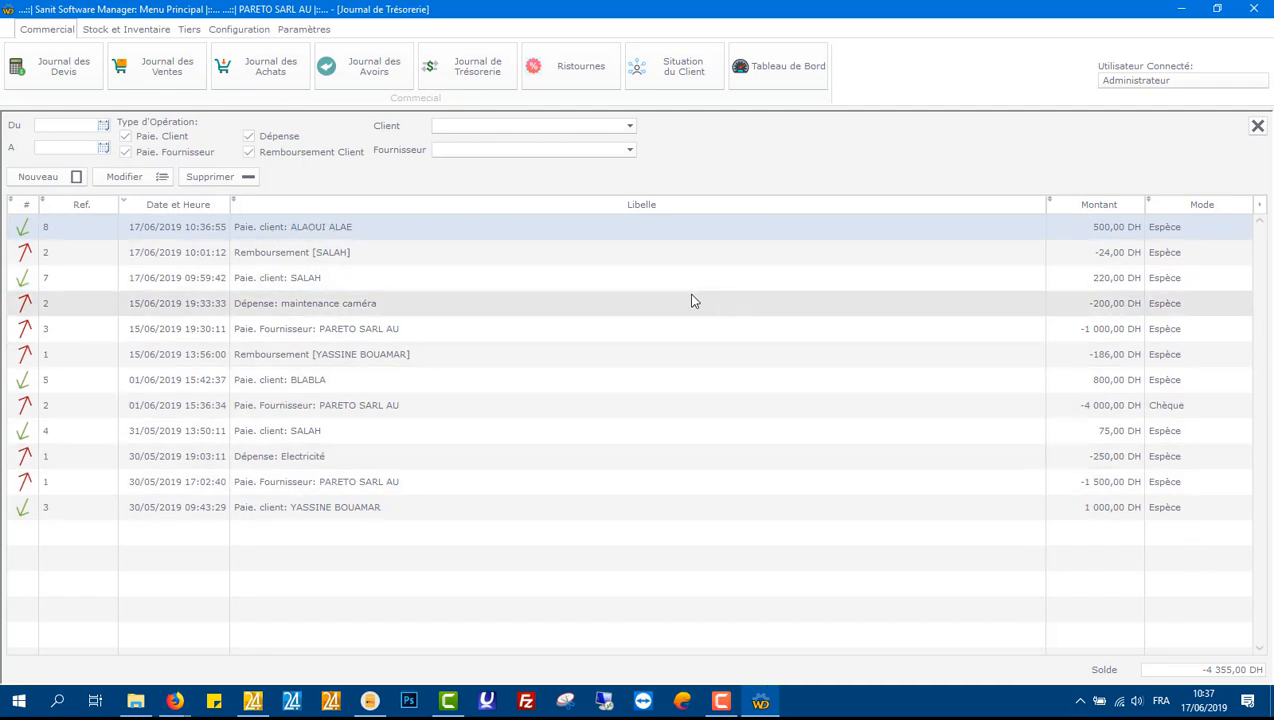
left_click(1258, 127)
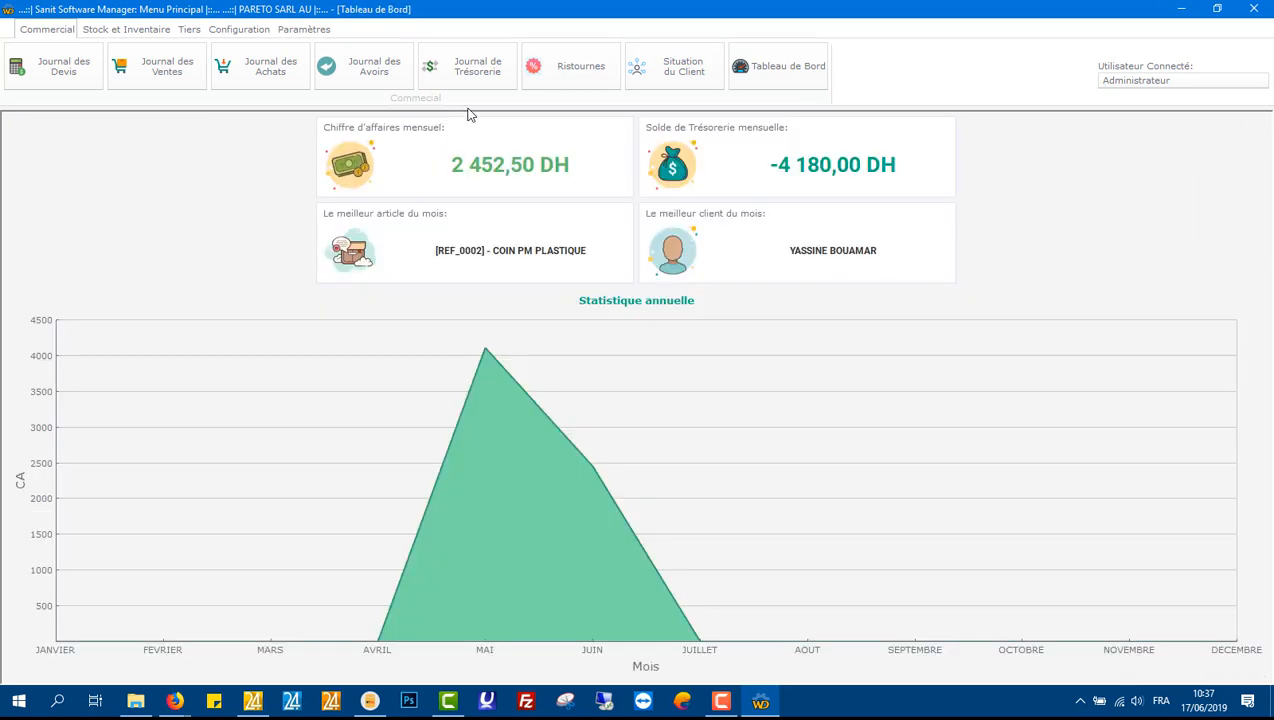
Step: Open the client list to review the client balances, then close it
left_click(150, 31)
left_click(189, 30)
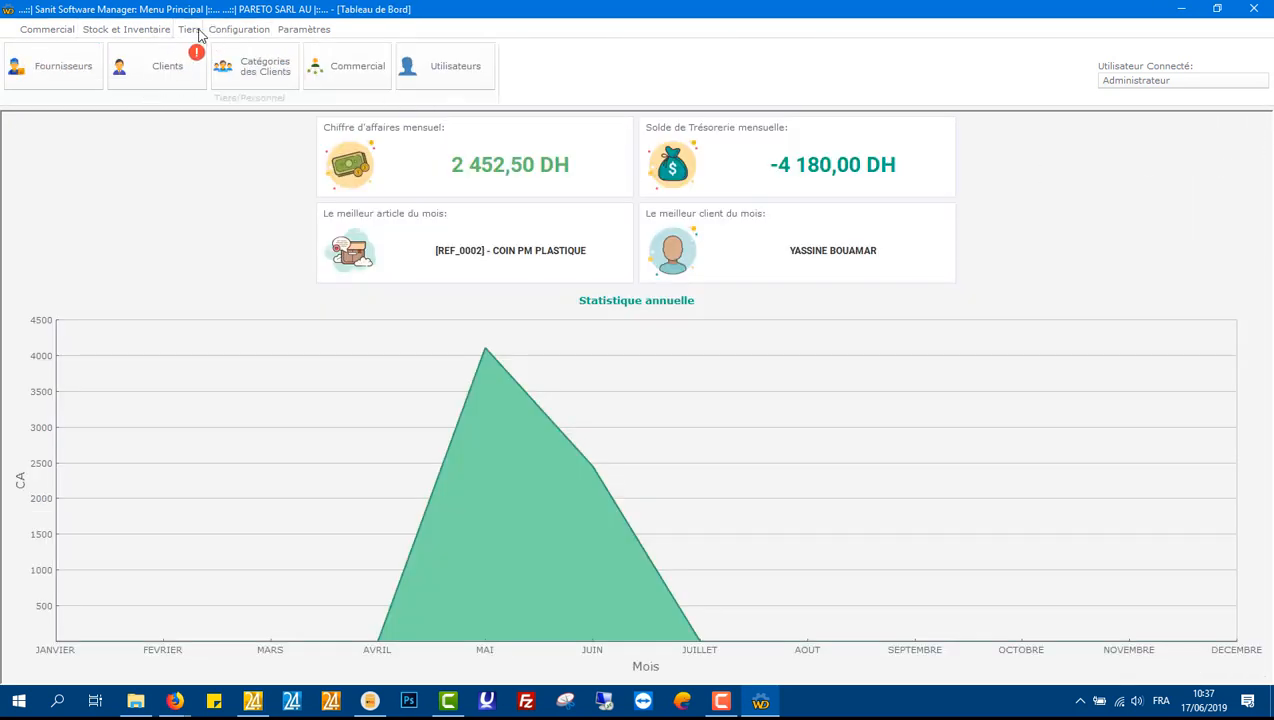
left_click(162, 78)
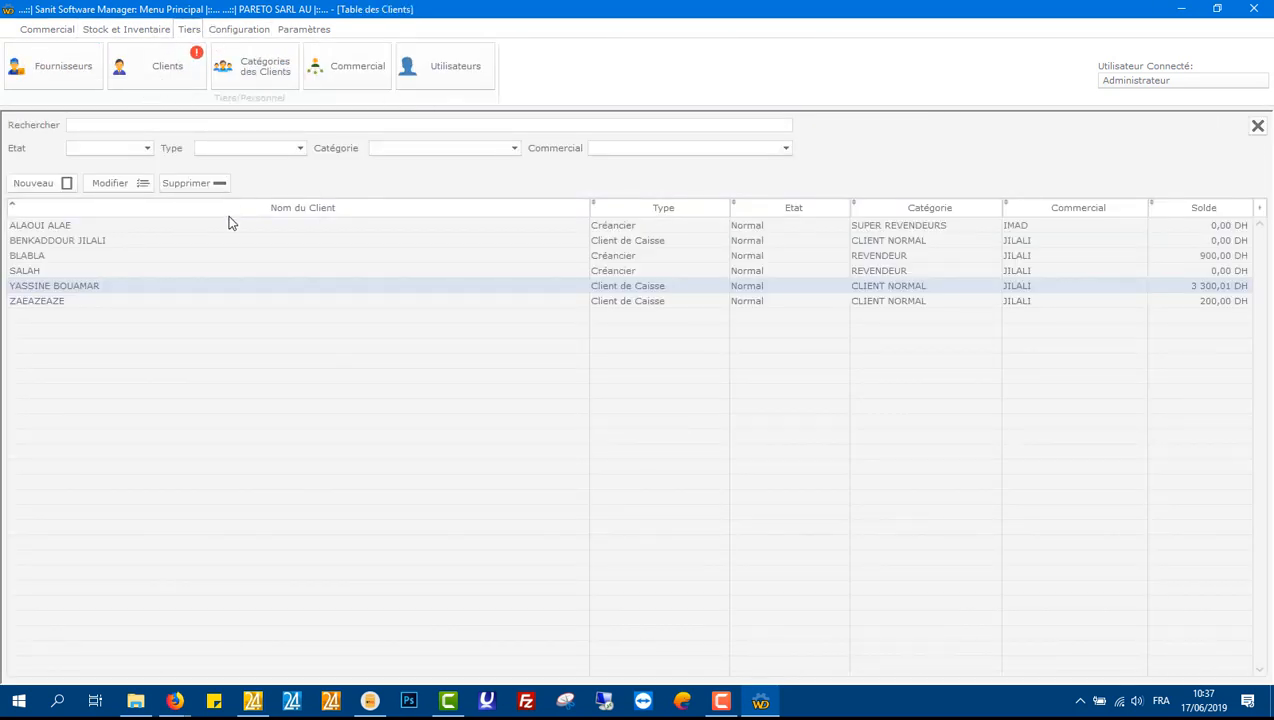
left_click(440, 225)
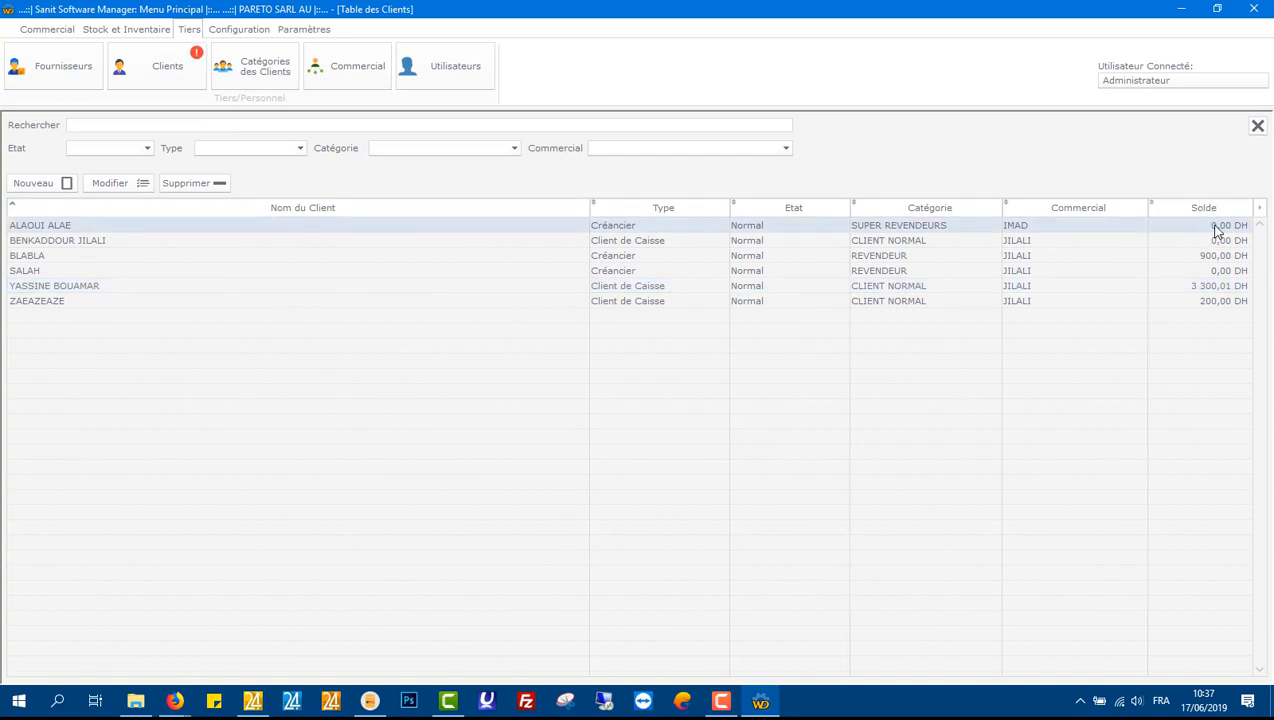
left_click(1259, 127)
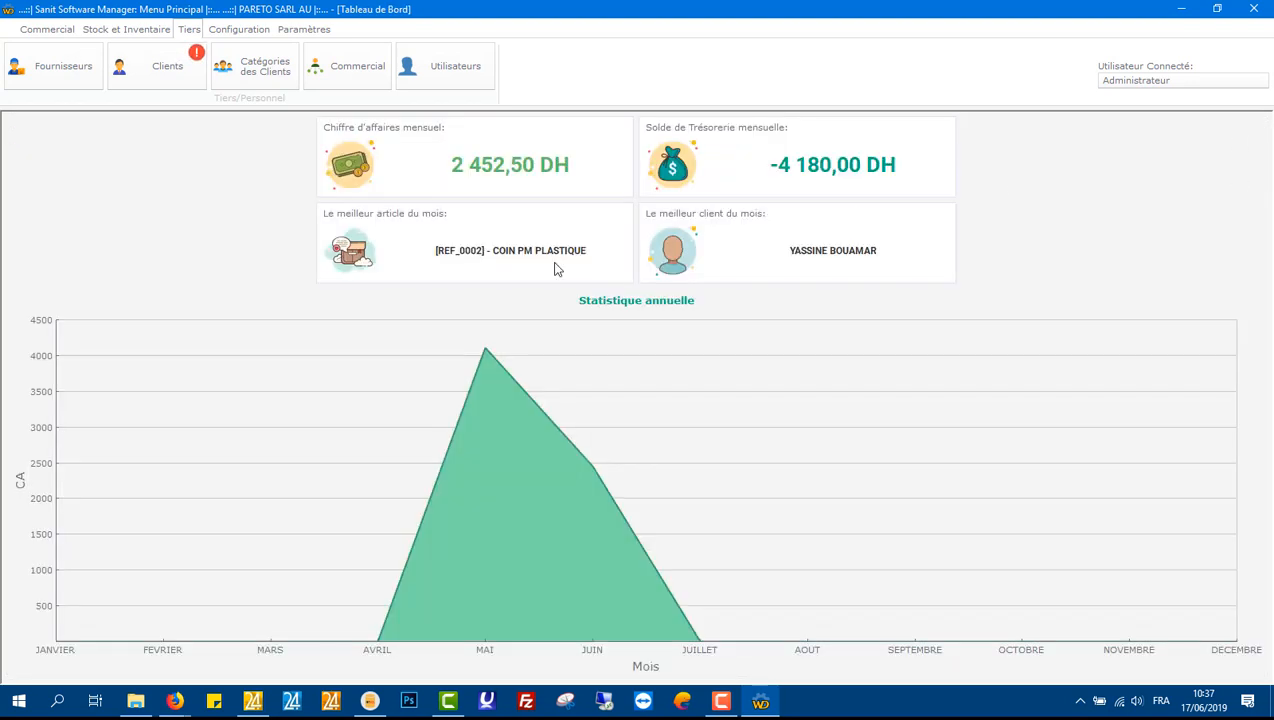
Step: Start a new purchase order in the purchases journal with SAMSUNG as the supplier
left_click(75, 30)
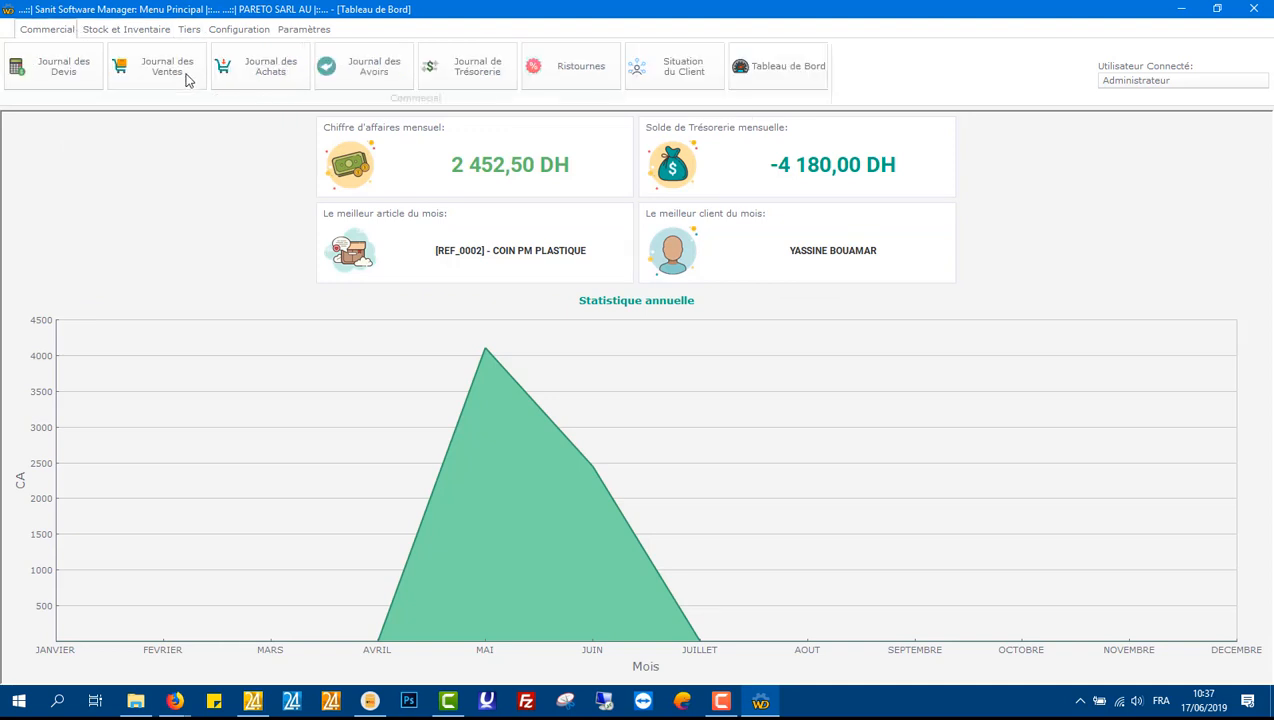
left_click(279, 66)
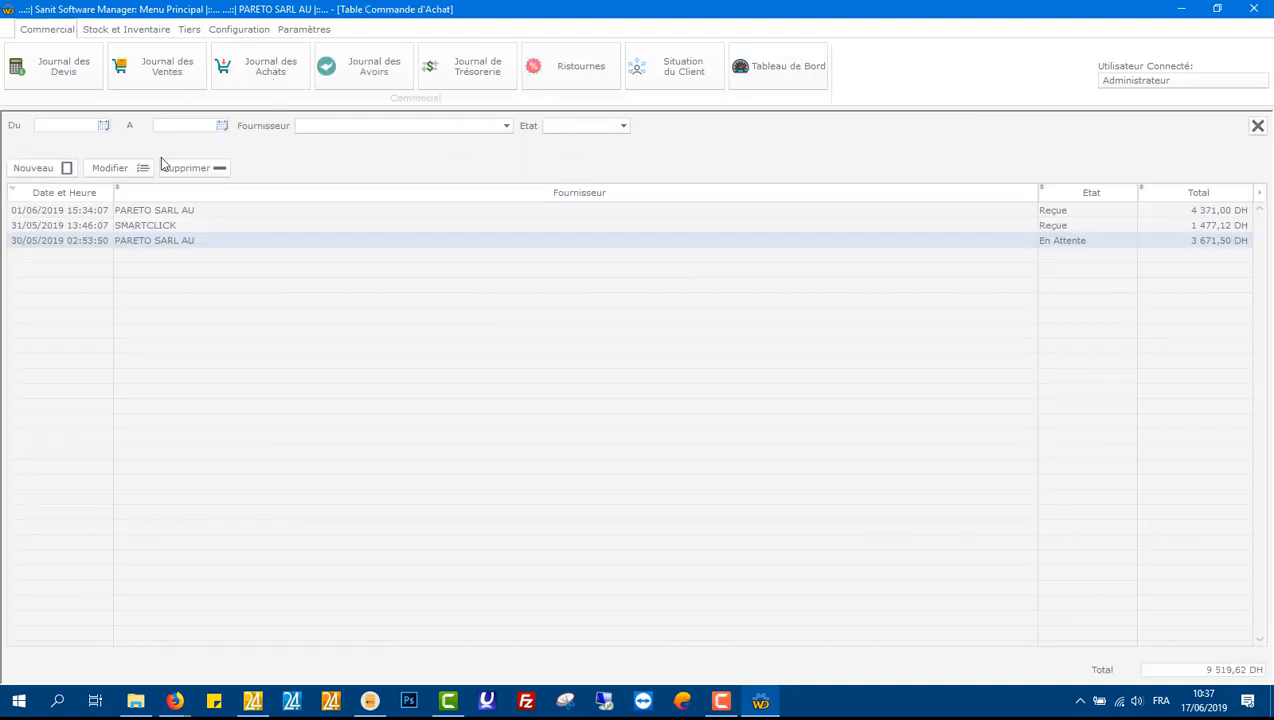
left_click(50, 174)
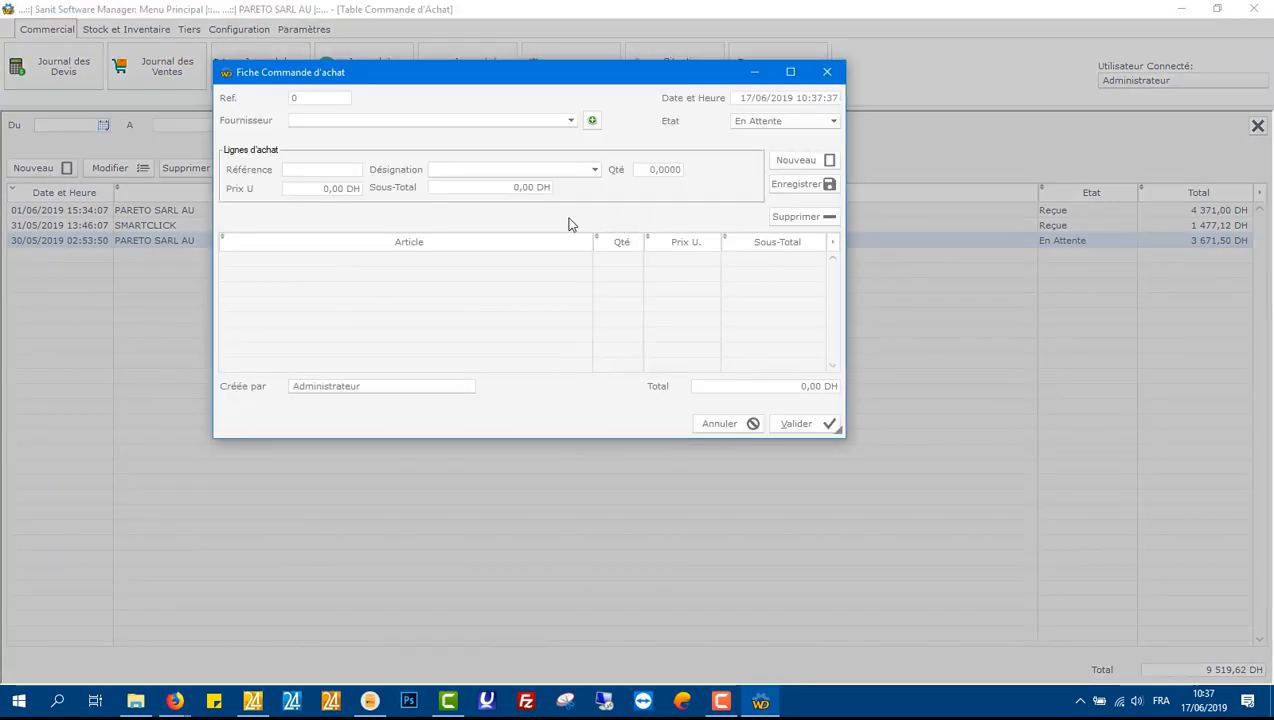
left_click(571, 120)
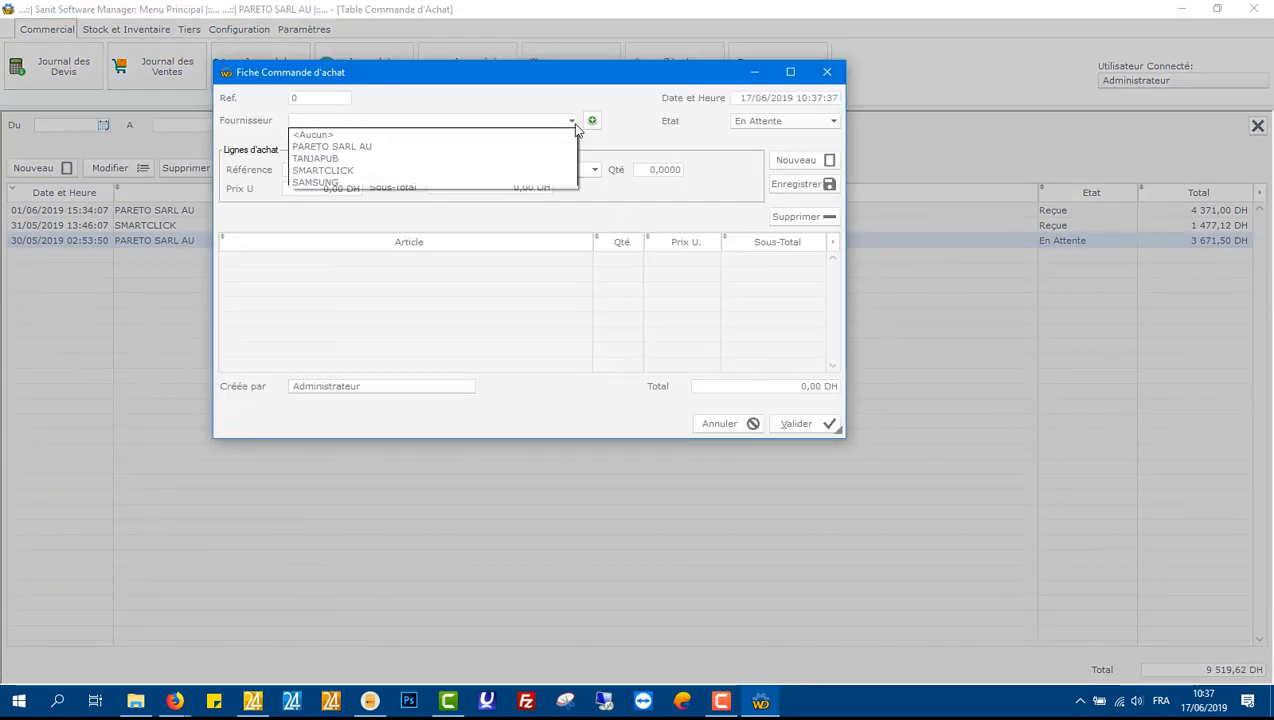
left_click(529, 182)
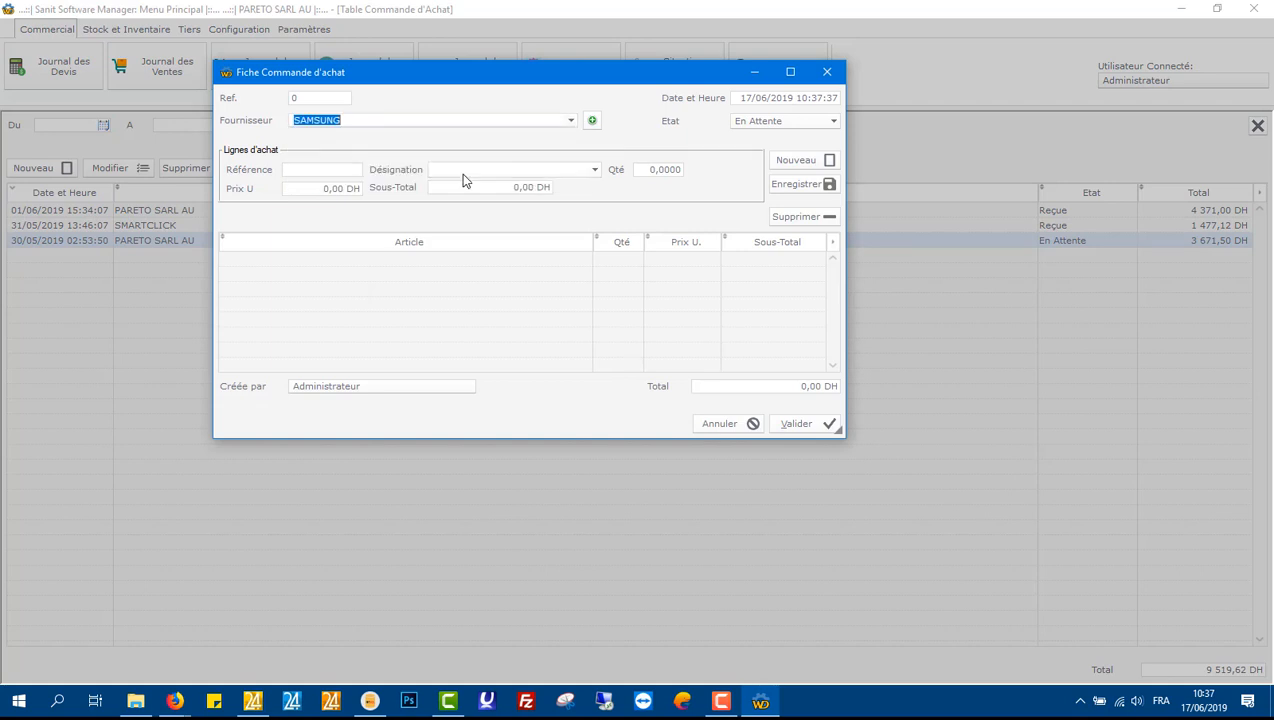
Step: Enter reference REF_0003 for the purchase order's first line item
left_click(354, 174)
type("REF_0003")
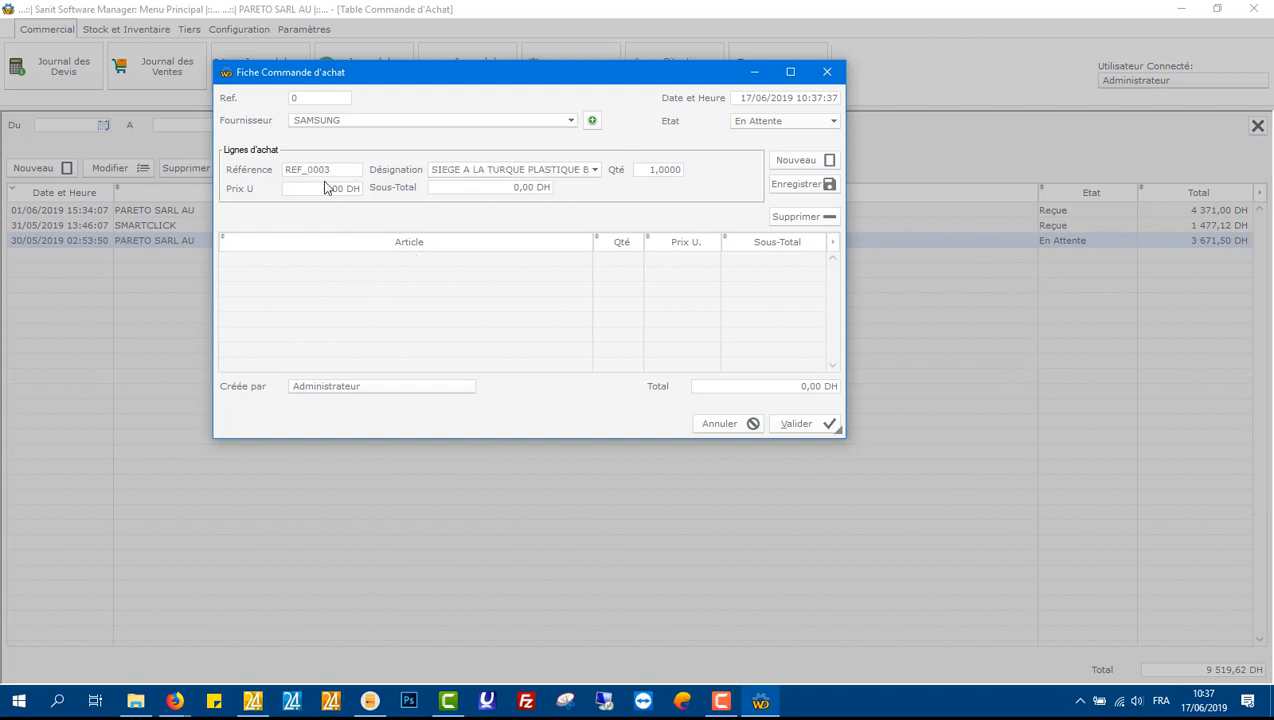
double_click(322, 171)
left_click(458, 171)
right_click(458, 171)
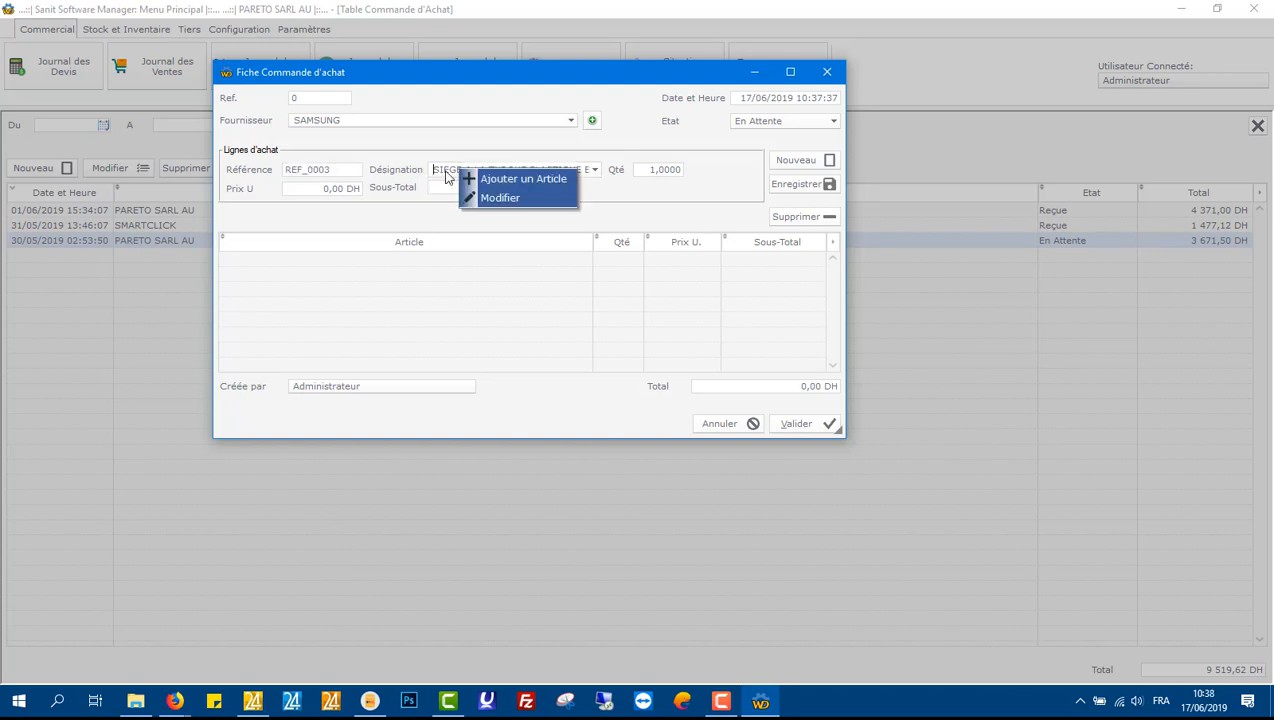
left_click(468, 180)
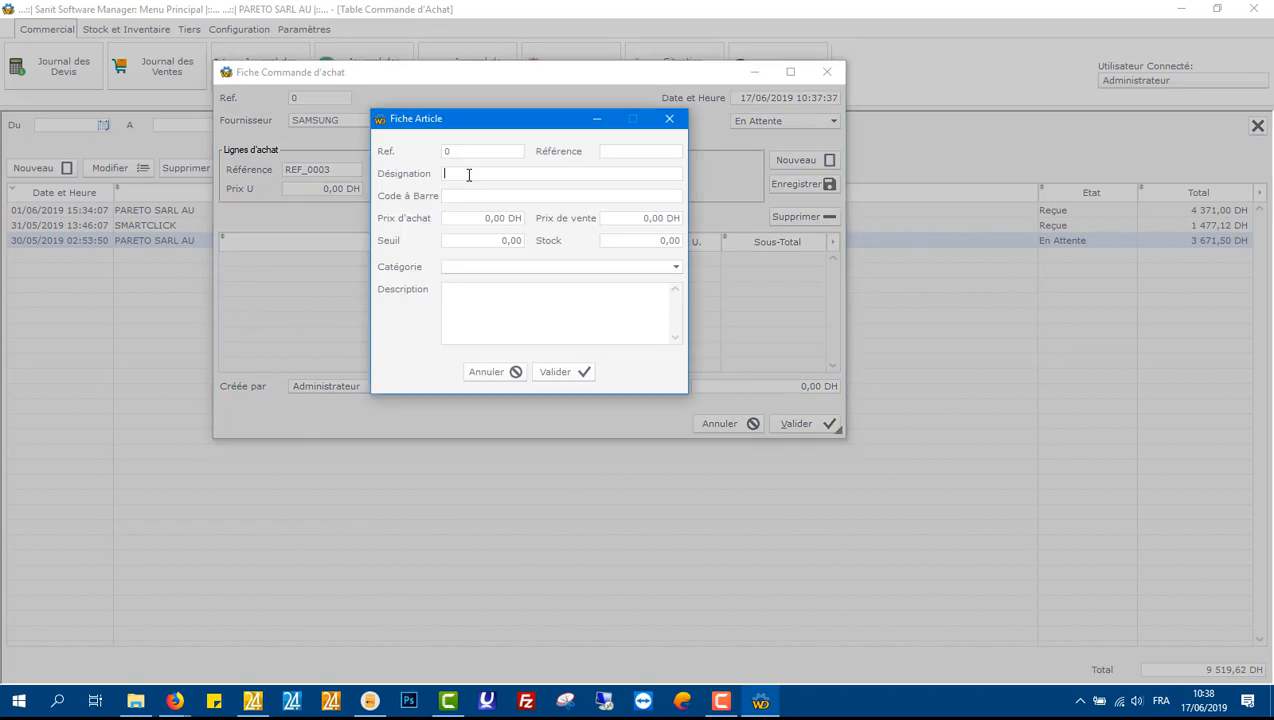
left_click(668, 120)
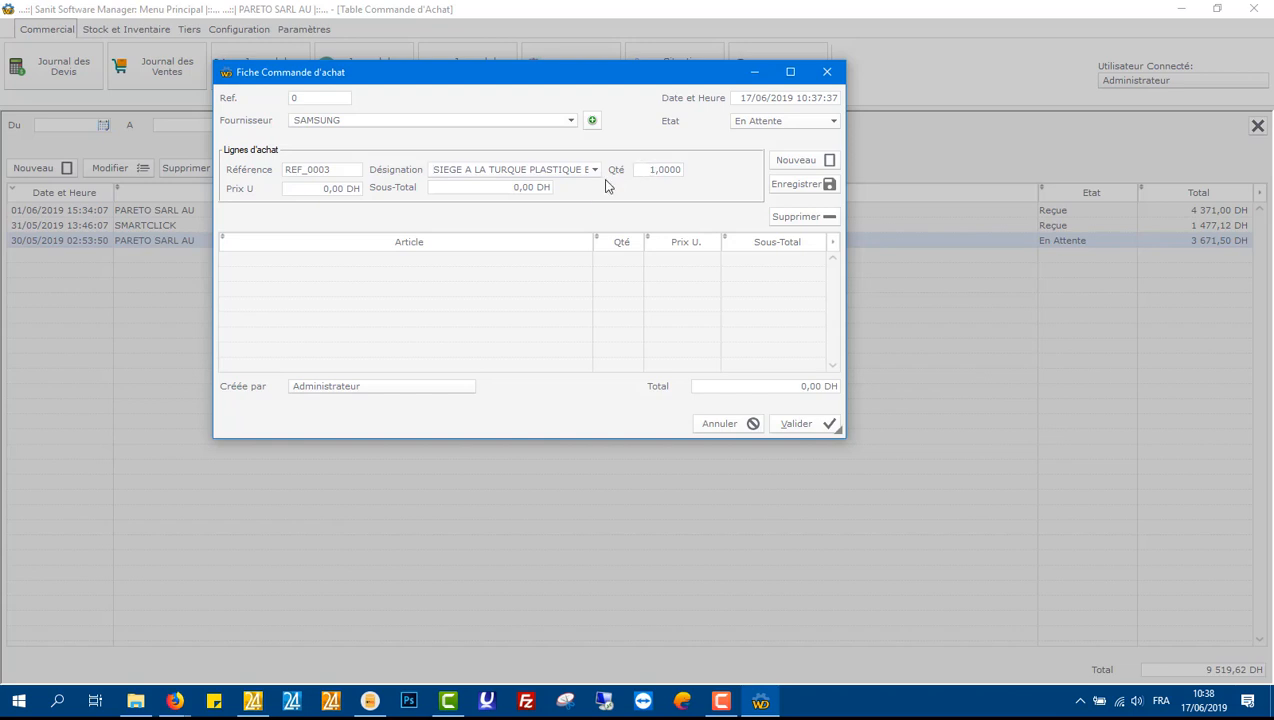
Step: Clear the line's reference and pick CLISSIERES 40 as the article from the designation list instead
left_click(305, 173)
key("BackSpace")
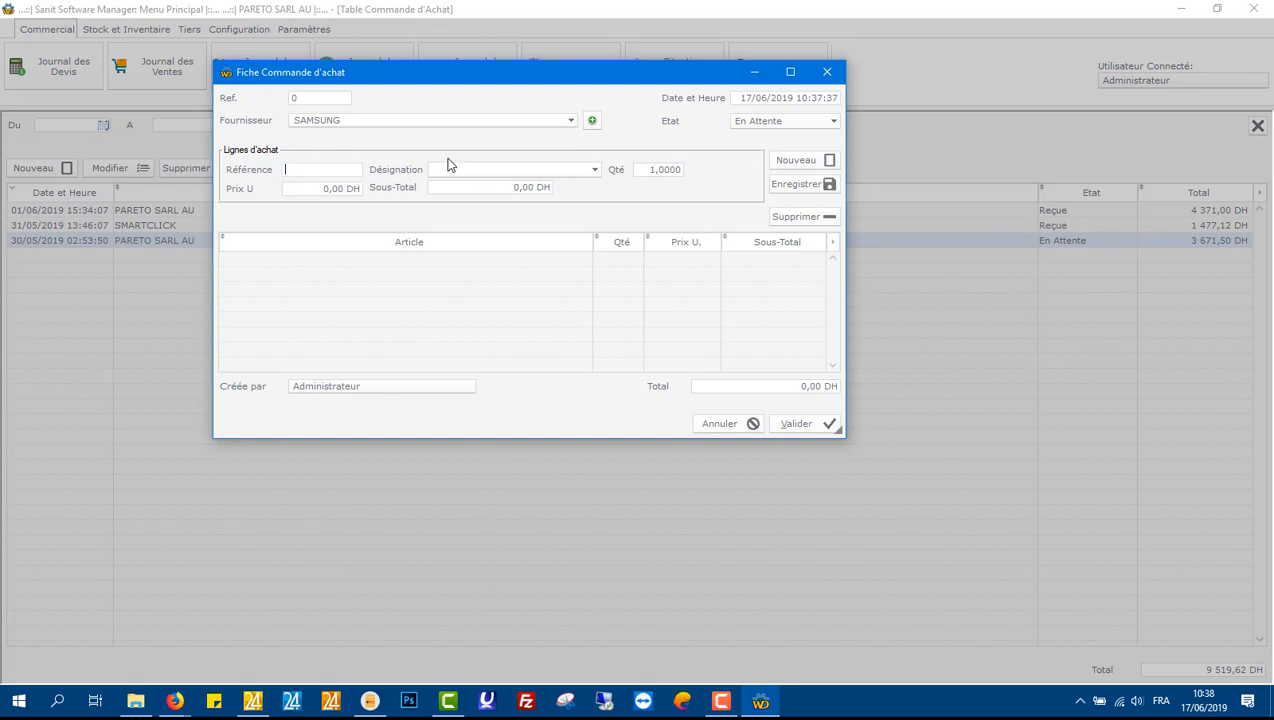
left_click(595, 169)
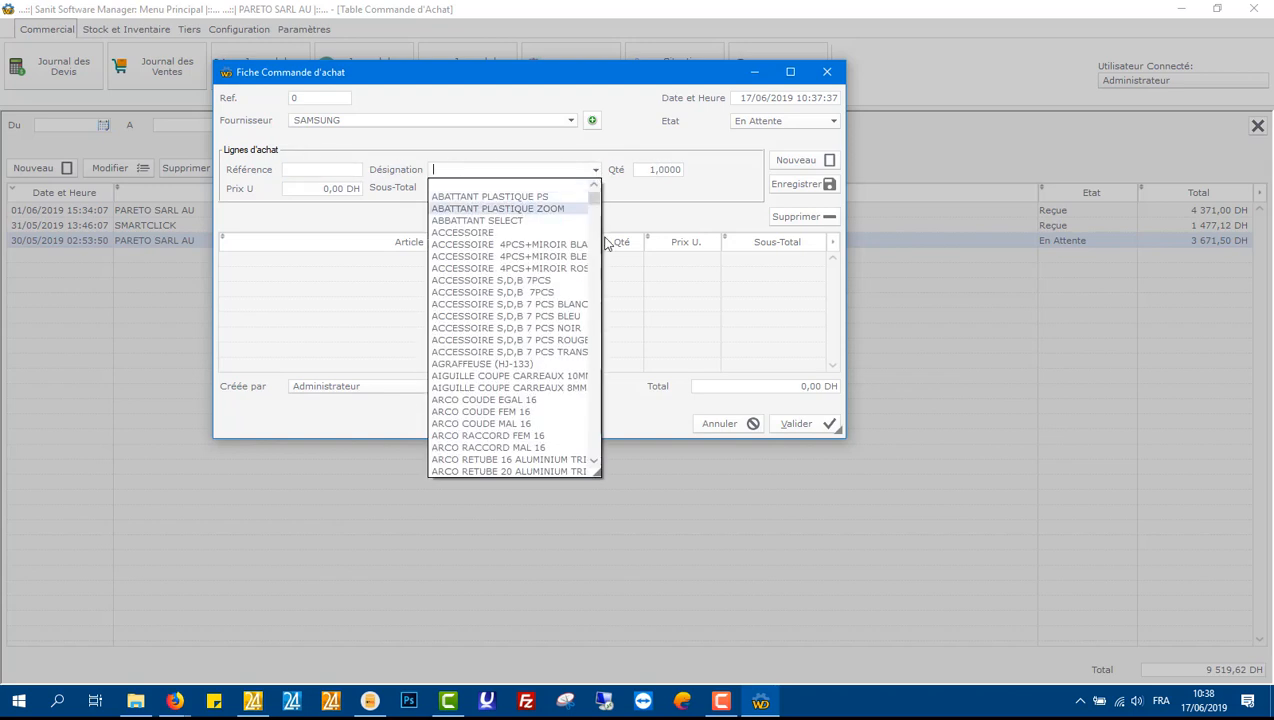
left_click_drag(601, 470, 757, 495)
scroll(561, 342, "down", 20)
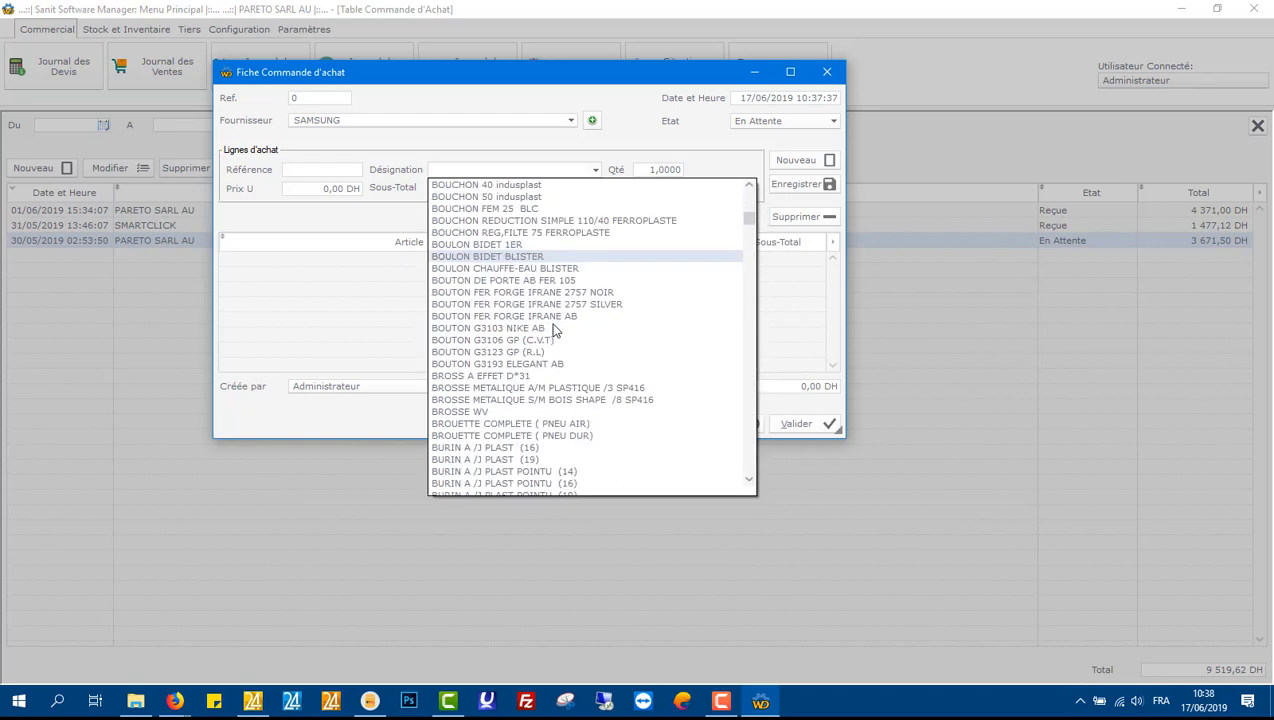
scroll(541, 320, "down", 4)
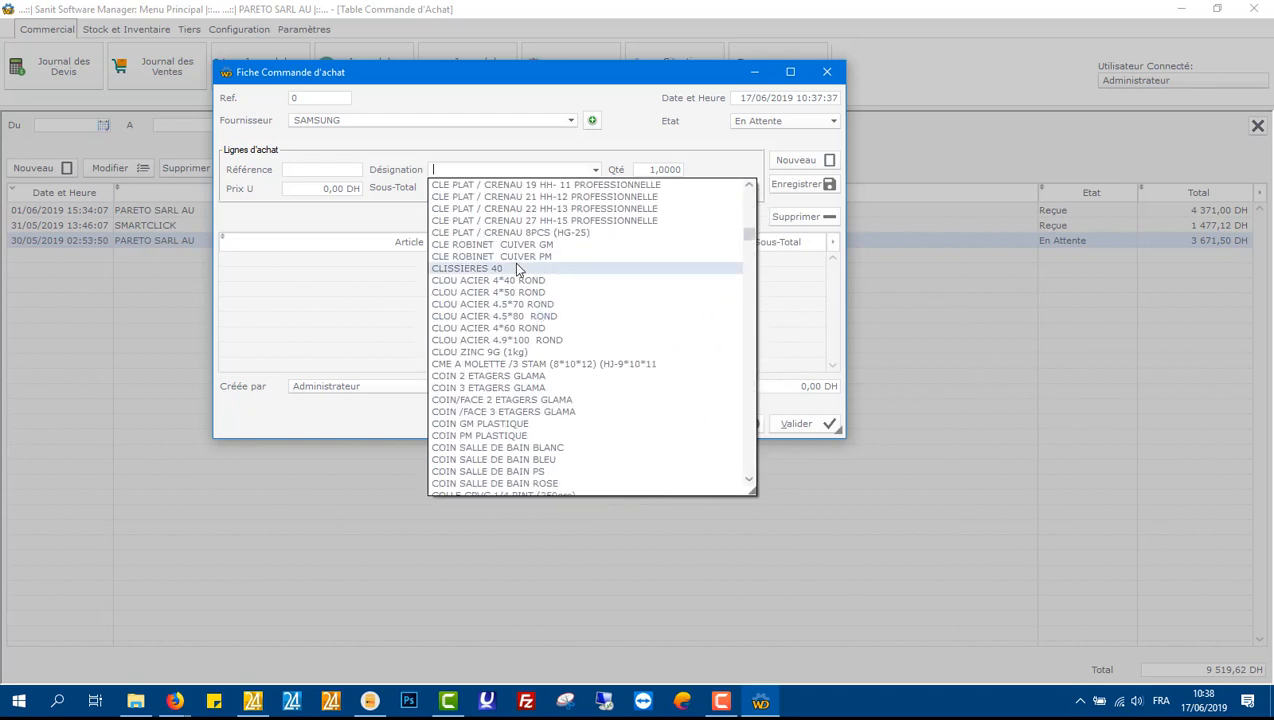
left_click(517, 268)
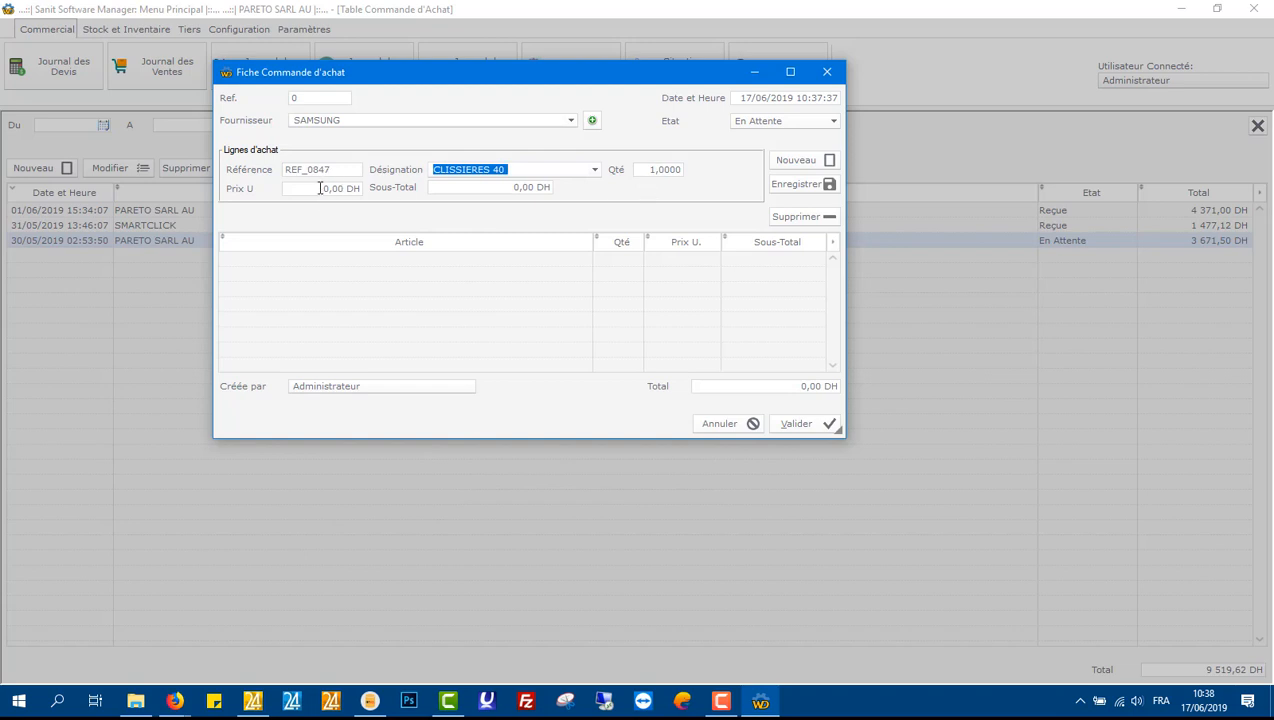
Step: Set the CLISSIERES 40 line to quantity 20 and unit price 5,25 DH, and save it to the order
left_click(320, 188)
left_click(648, 169)
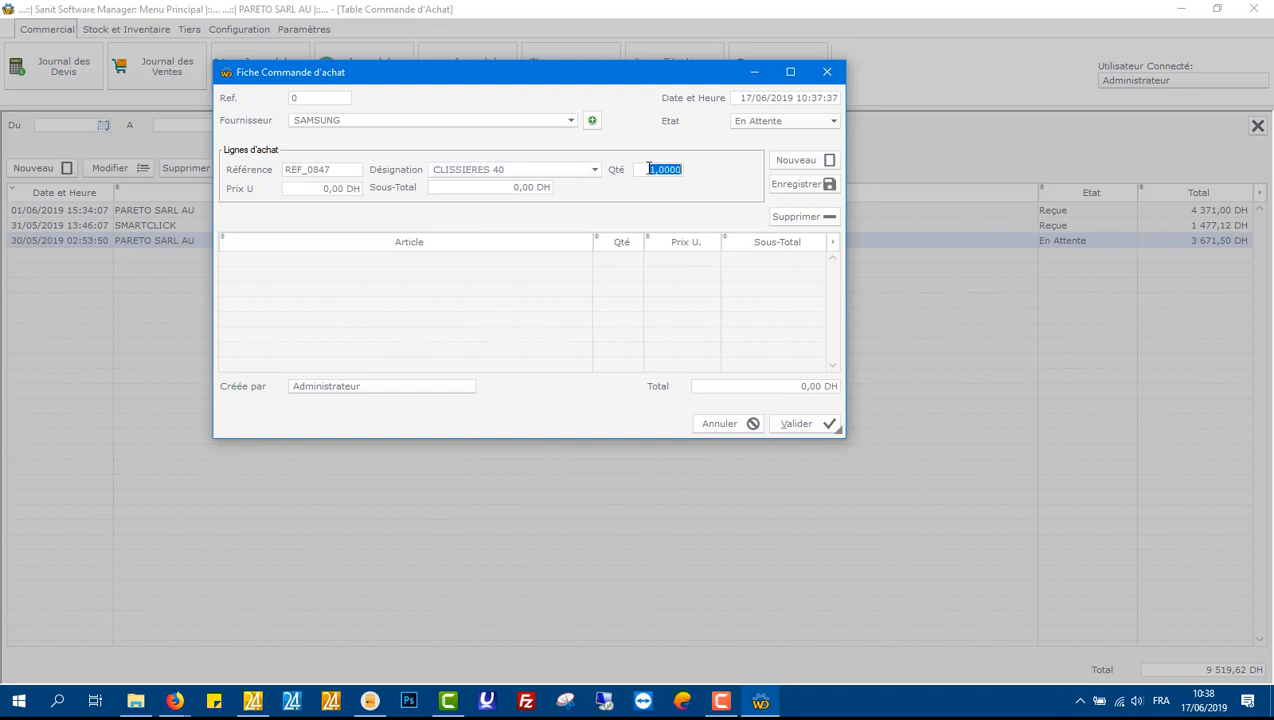
type("20")
left_click(334, 190)
type("5,25")
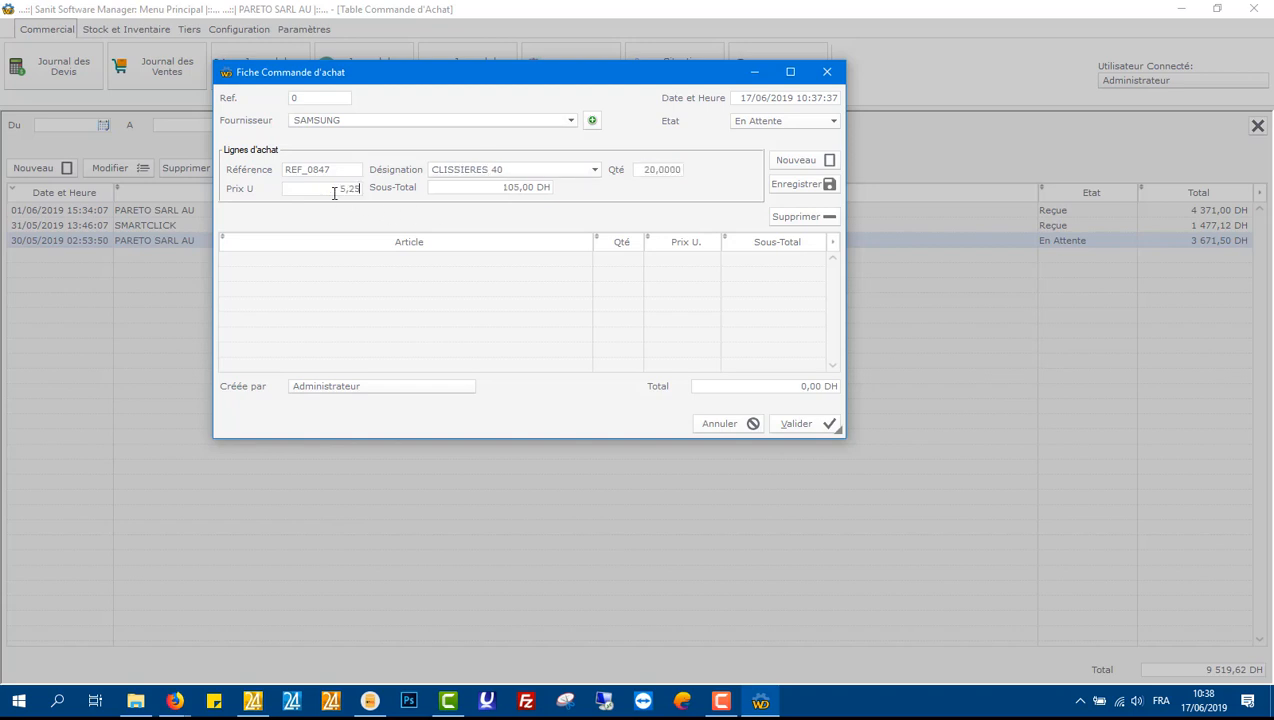
left_click(790, 184)
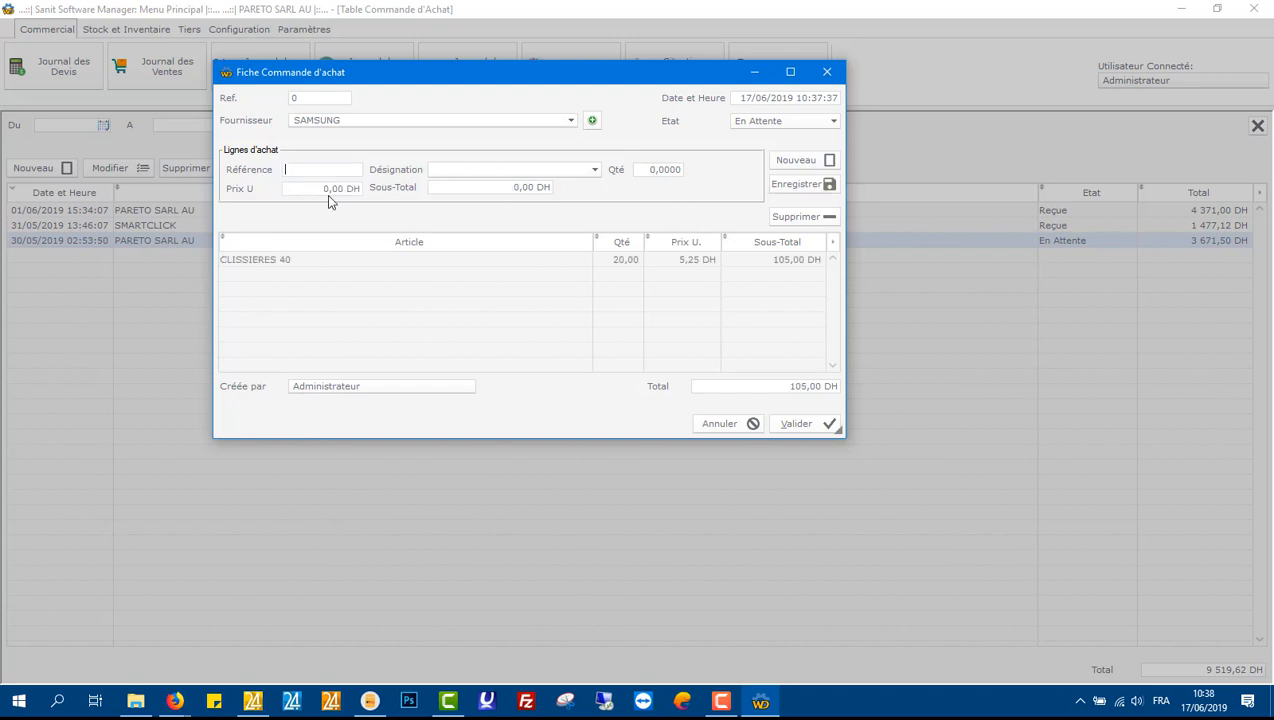
Step: Enter reference REF_0008 for the next purchase line item
left_click(347, 175)
type("REF_102")
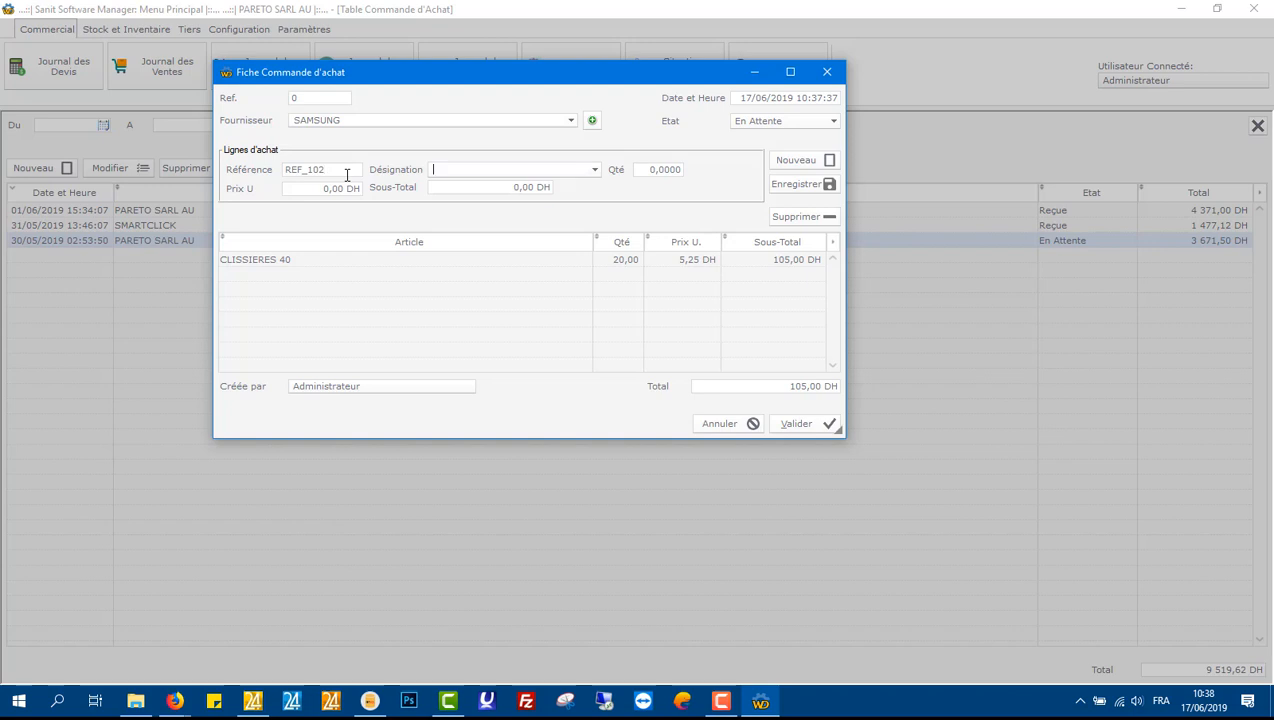
left_click(347, 175)
type("REF")
left_click(347, 175)
left_click(347, 175)
key("BackSpace")
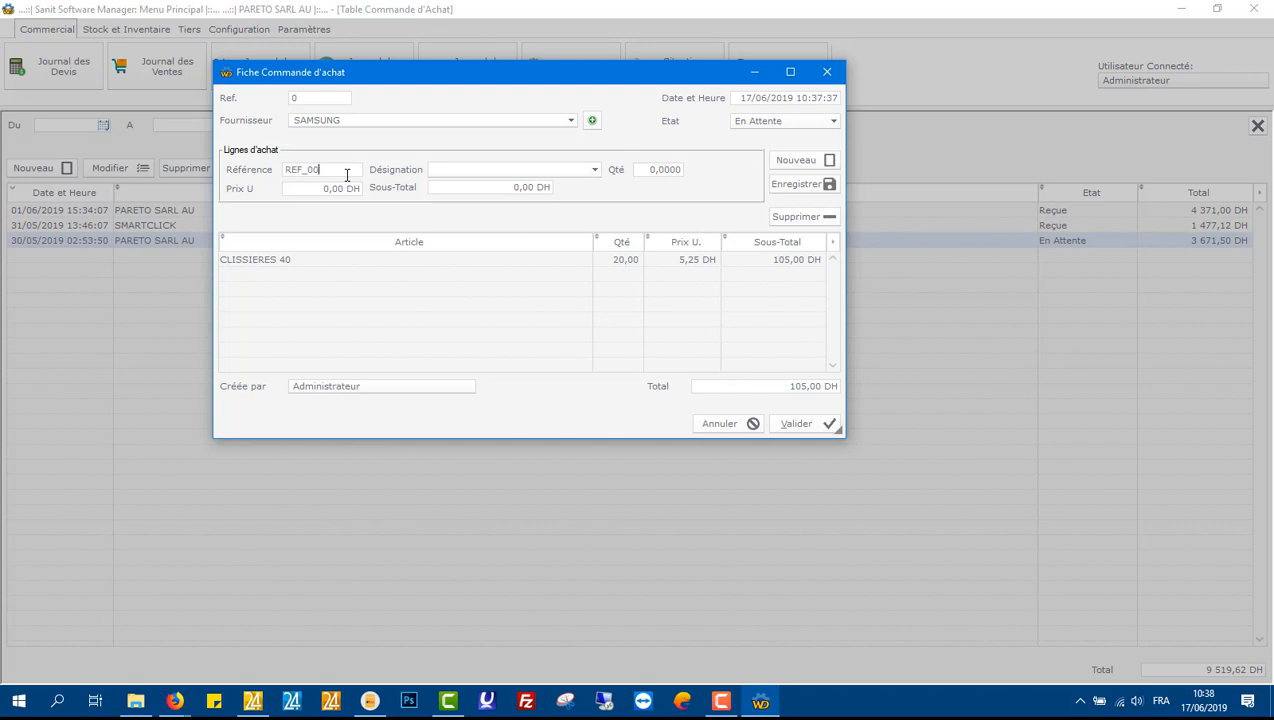
type("08")
left_click(646, 168)
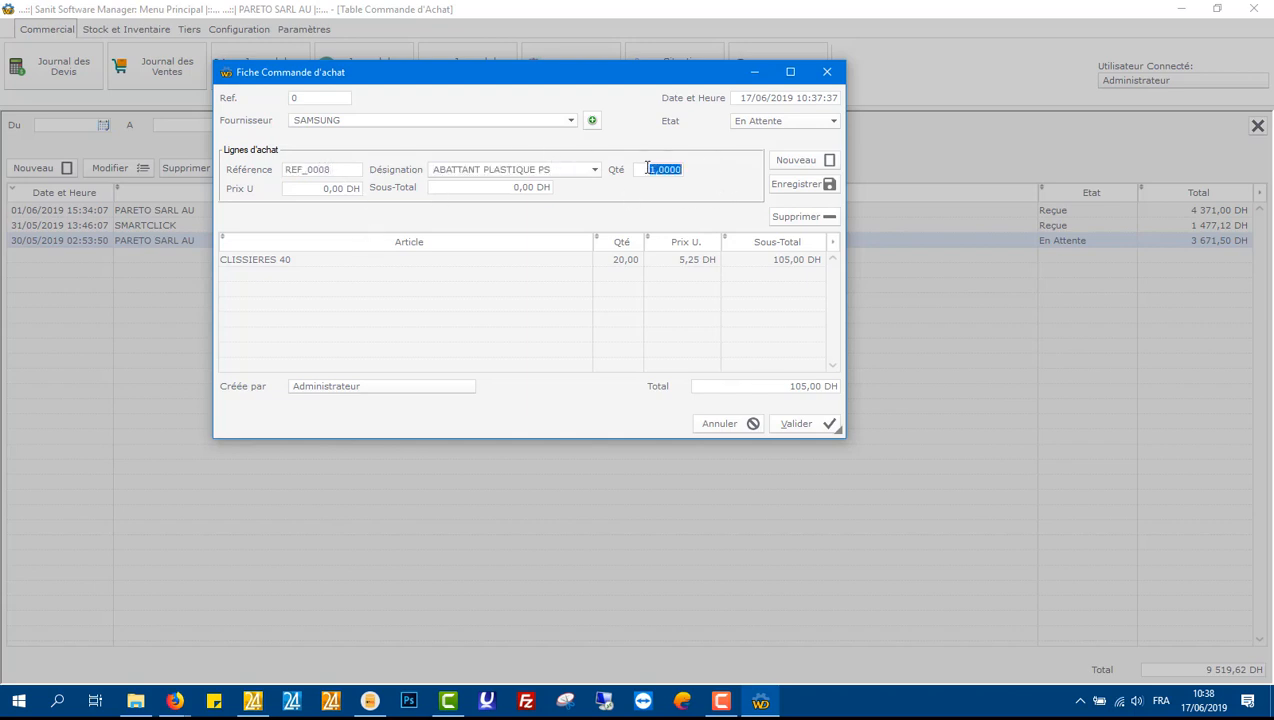
Step: Set the ABATTANT PLASTIQUE PS line to quantity 54 and unit price 7,85 DH, and add it to the order
type("54")
left_click(358, 187)
type("7,85")
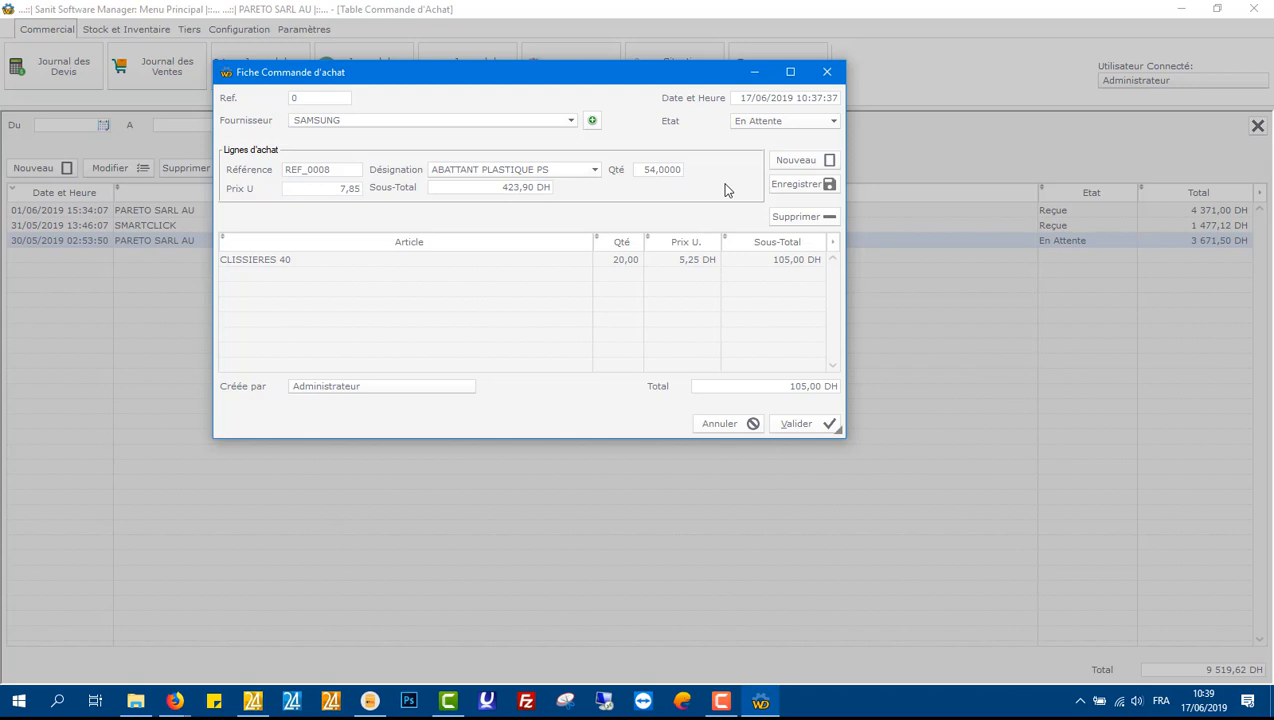
key("Return")
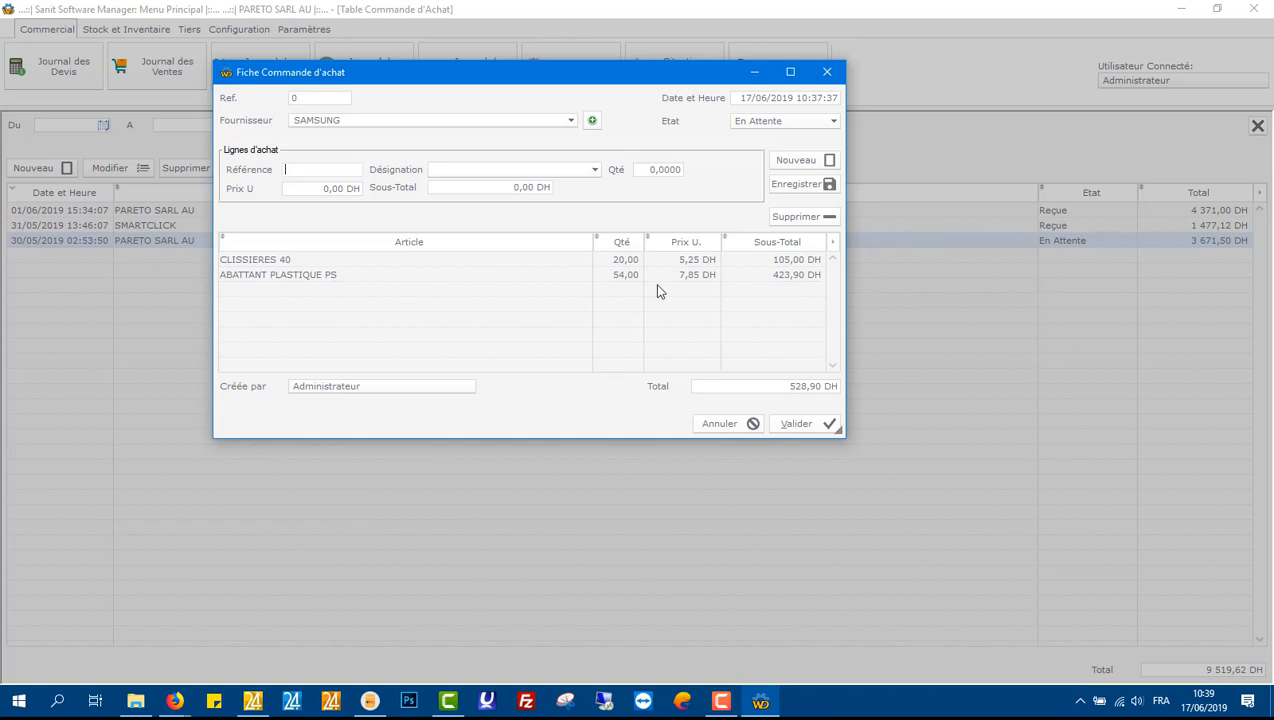
Step: Add a line with reference REF_0005, quantity 15 and unit price 12,47 DH to the order
type("REF_0005")
key("Tab")
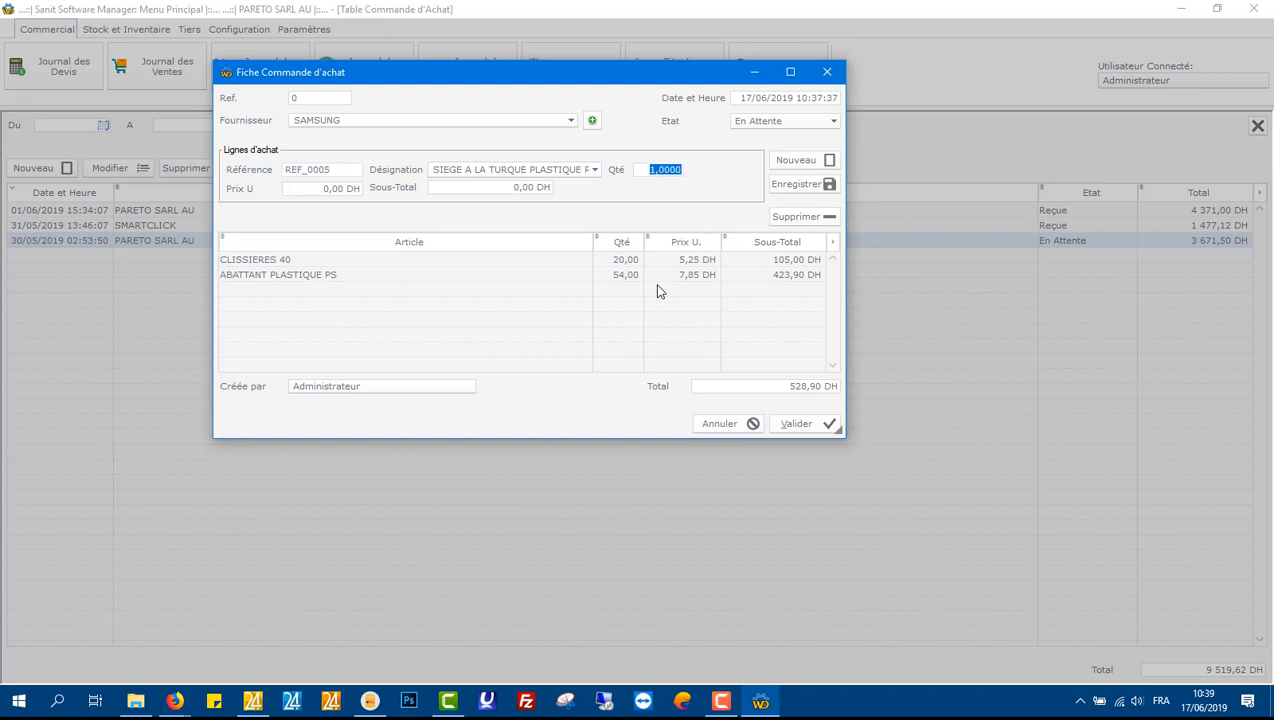
type("15")
key("Tab")
type("12,")
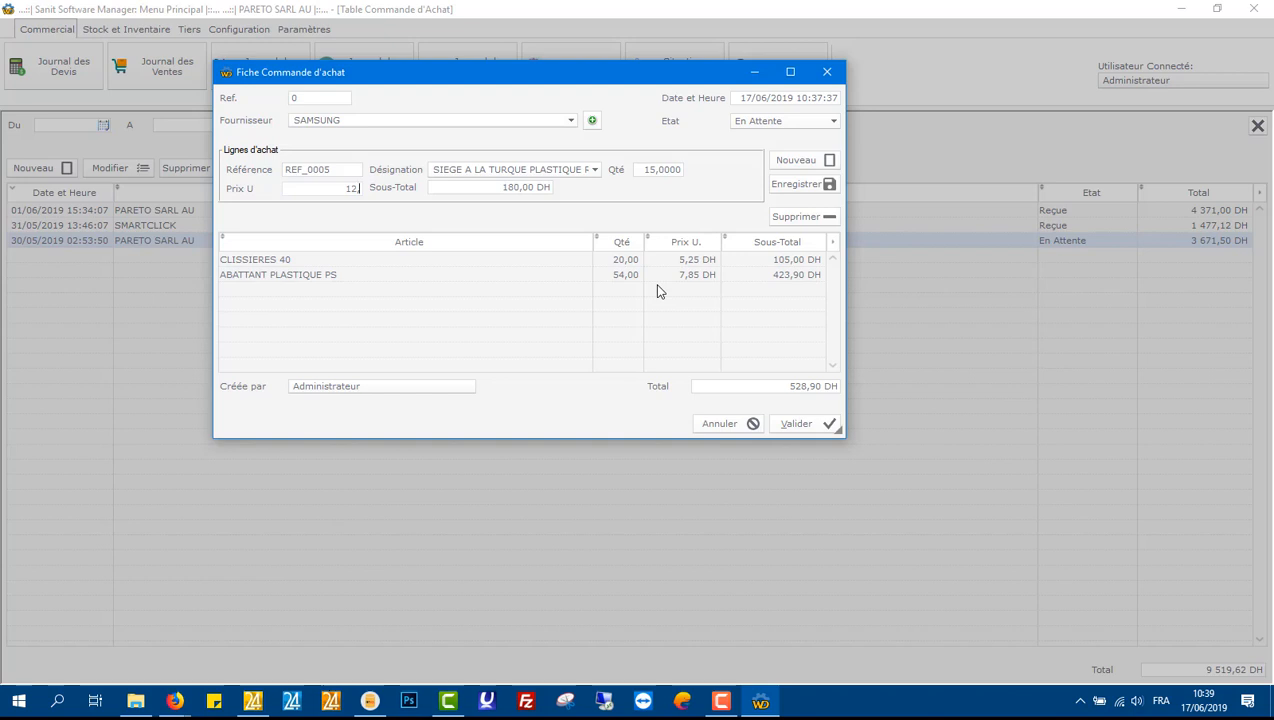
type("47")
key("Return")
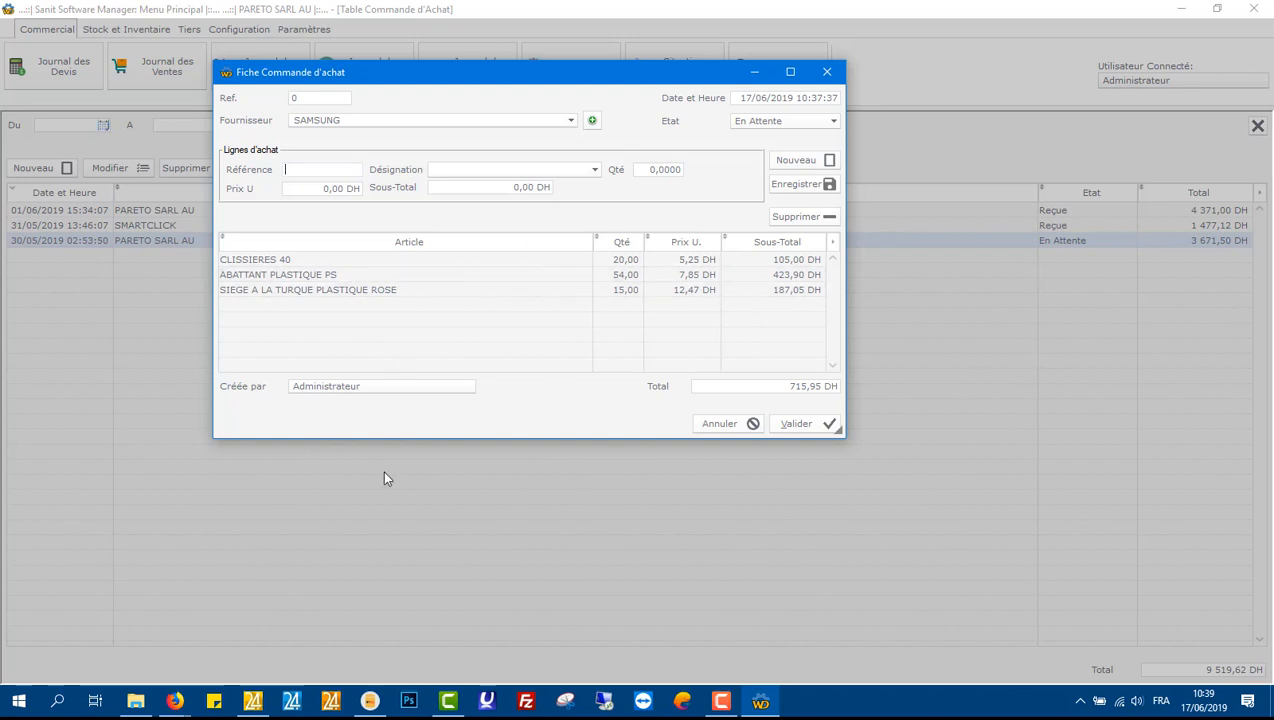
Step: Set the purchase order's status to Reçue and validate the order
left_click(771, 124)
left_click(768, 147)
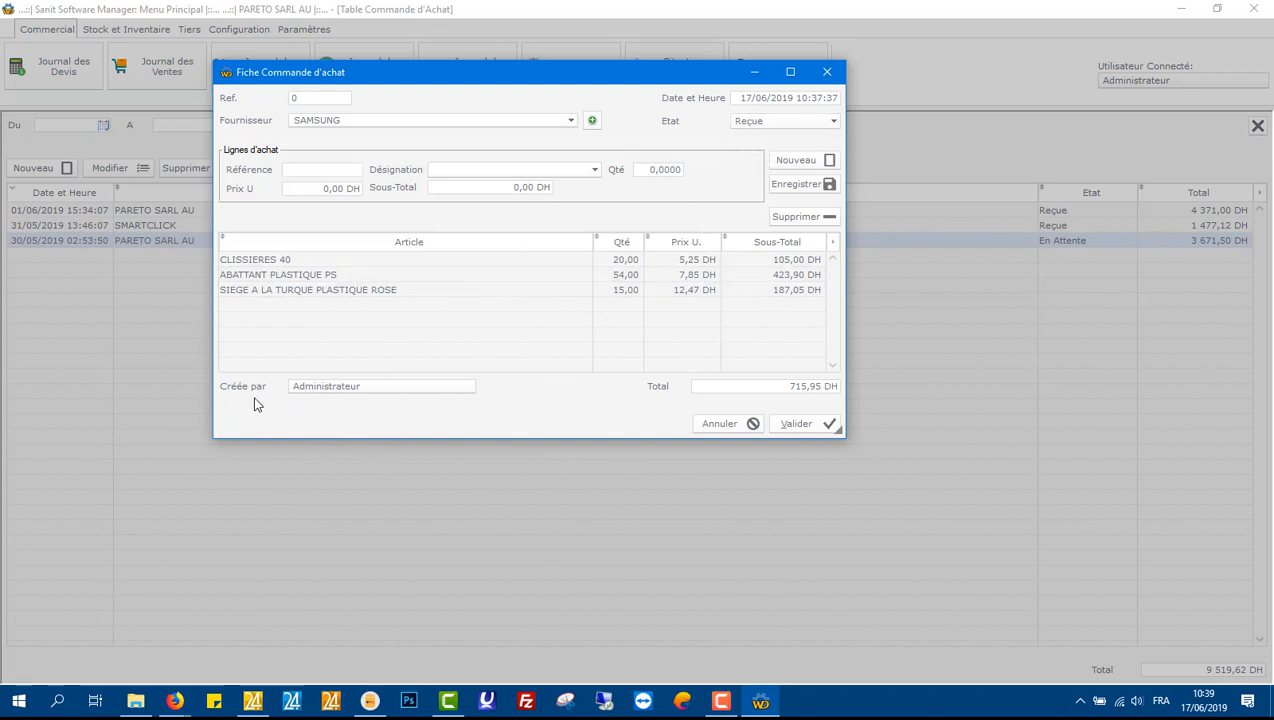
left_click(805, 424)
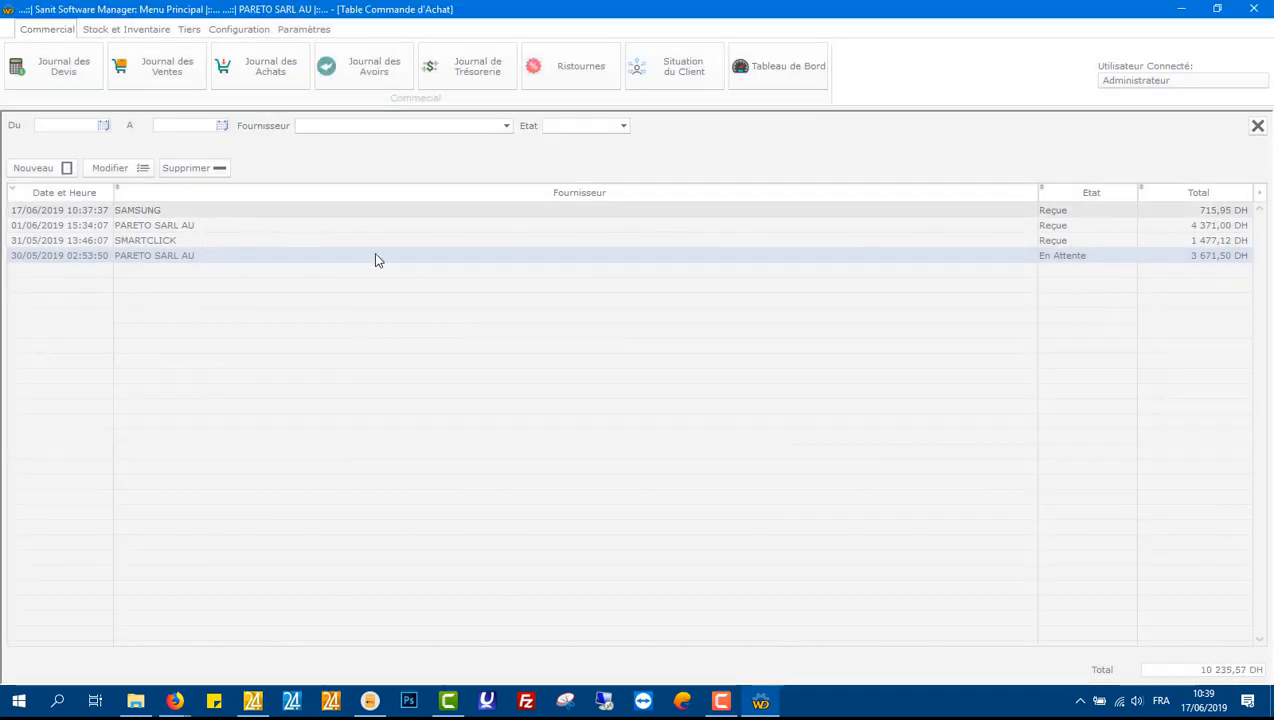
Step: Close the purchases journal and open the supplier list to review supplier balances, then close it
left_click(1258, 125)
left_click(192, 31)
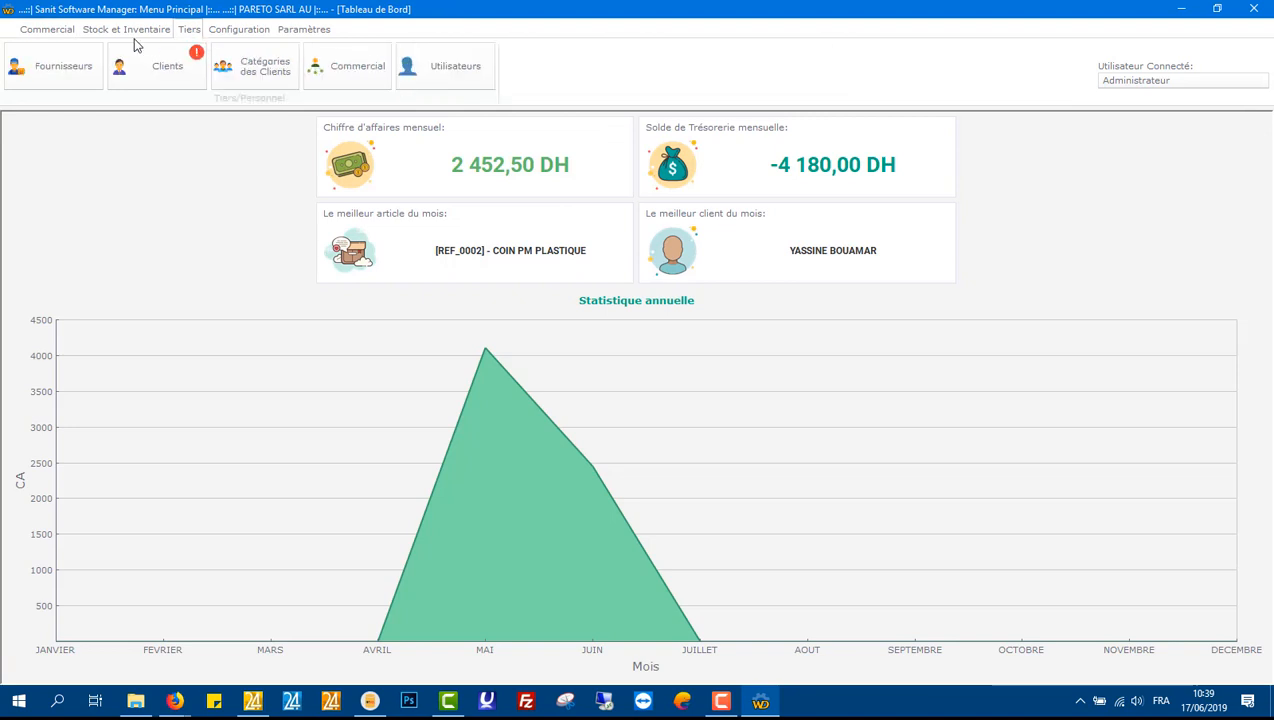
left_click(85, 65)
left_click(40, 190)
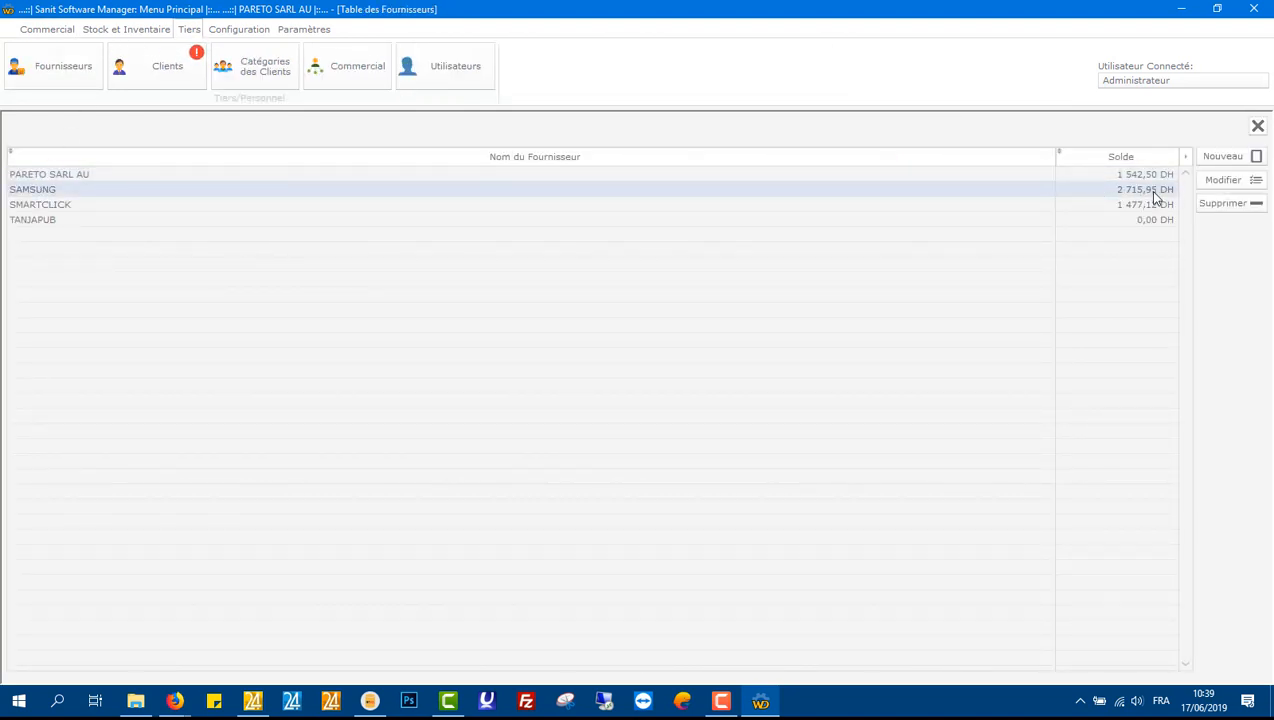
left_click(1258, 127)
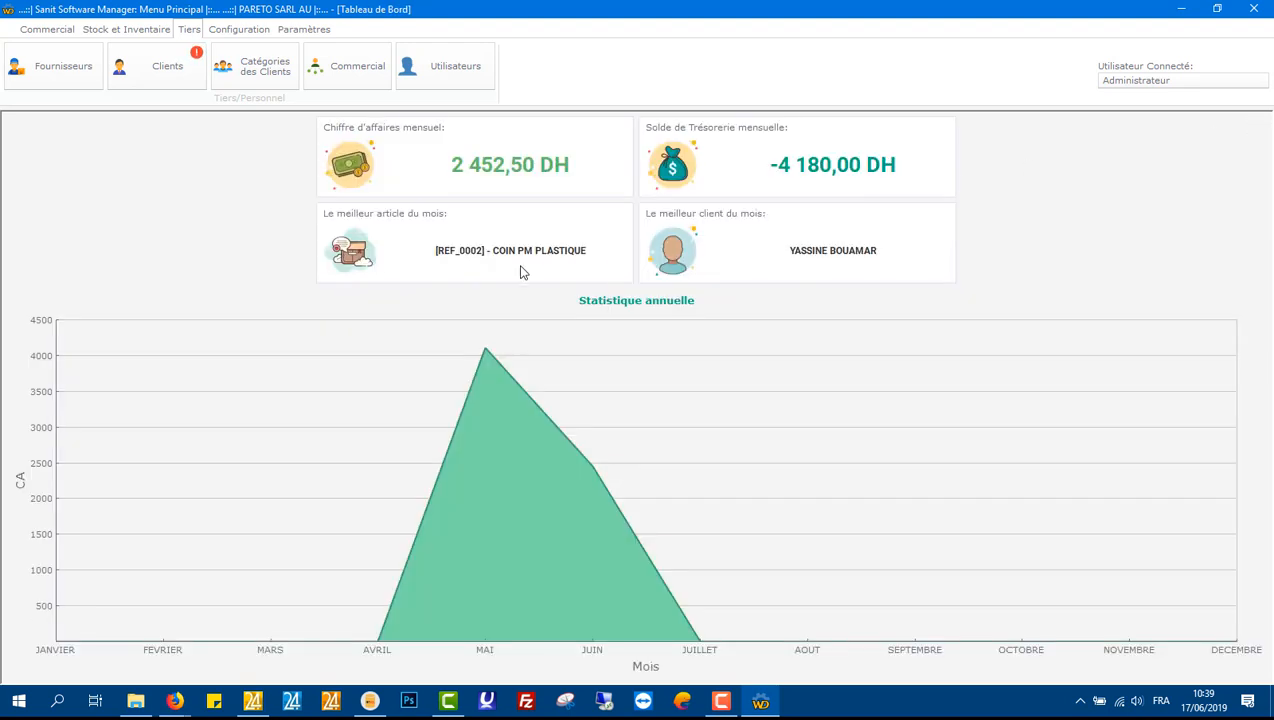
Step: Start a new supplier payment in the treasury journal for the supplier SAMSUNG
left_click(62, 33)
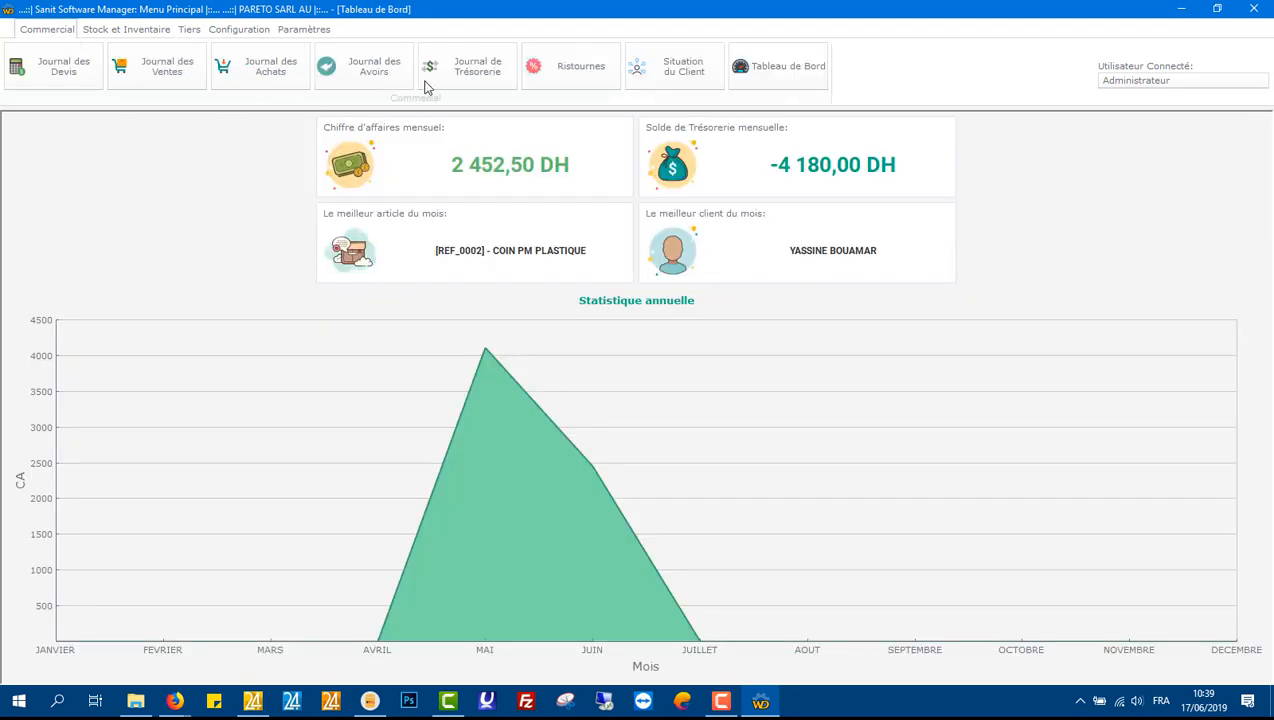
left_click(470, 80)
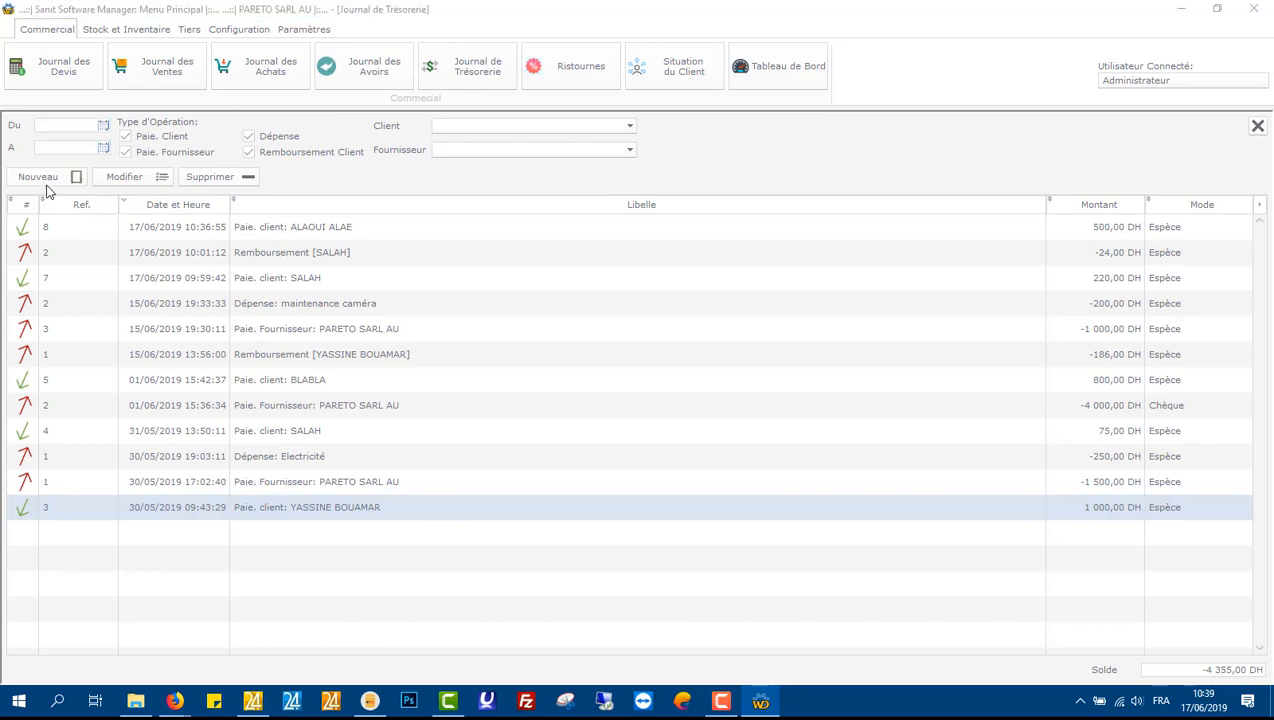
left_click(40, 181)
left_click(641, 421)
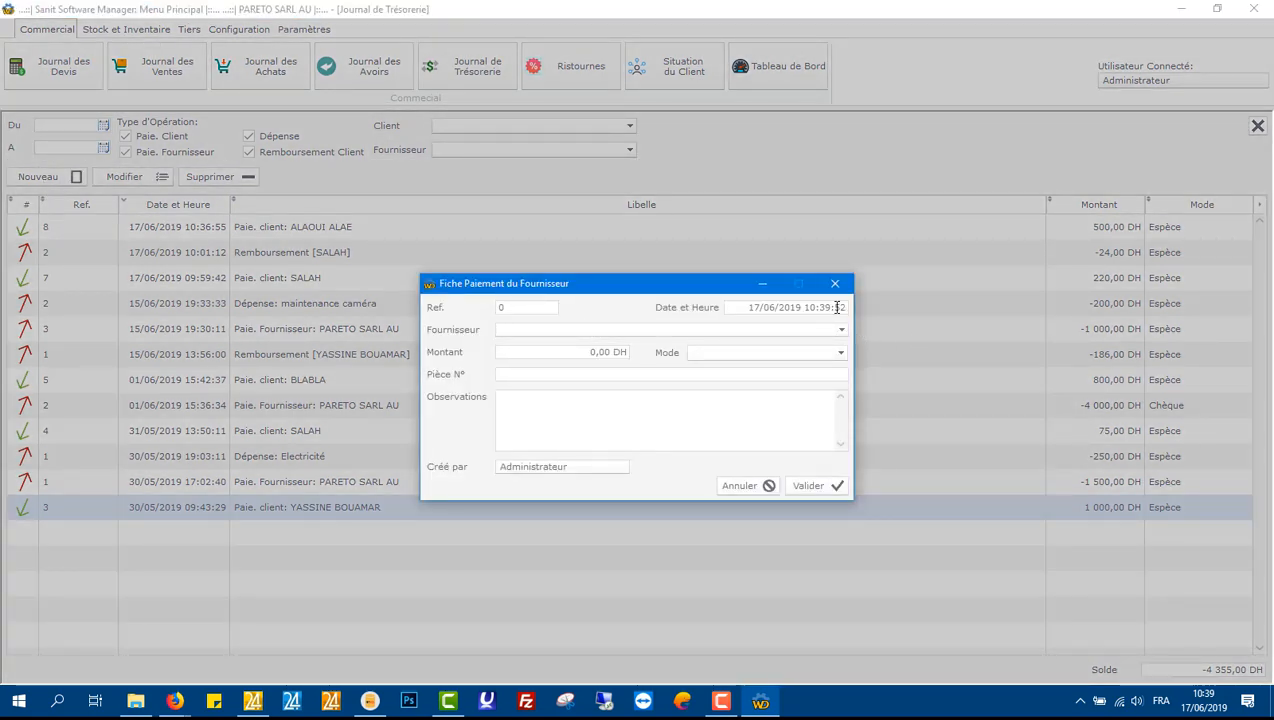
type("SAMSUNG")
key("Tab")
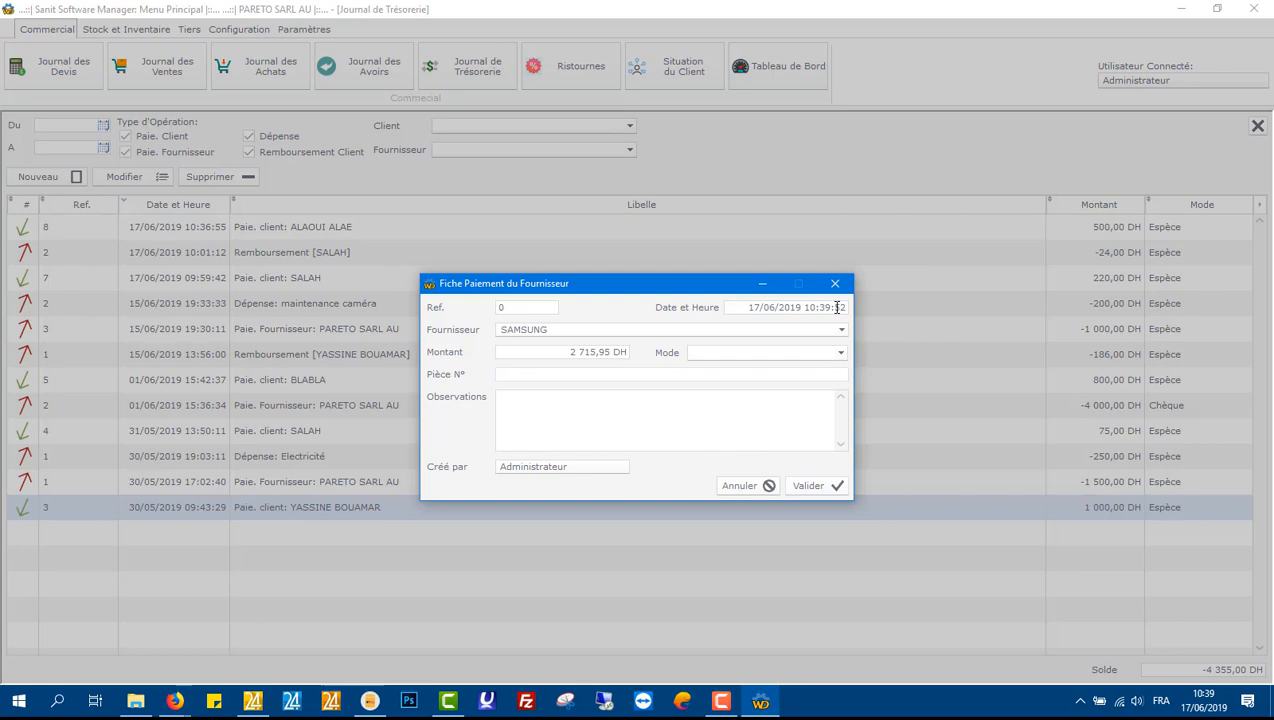
Step: Set the payment mode to Chèque and enter the cheque number followed by ' - BANQUE POPULAIRE' as the document number
left_click(760, 354)
left_click(746, 381)
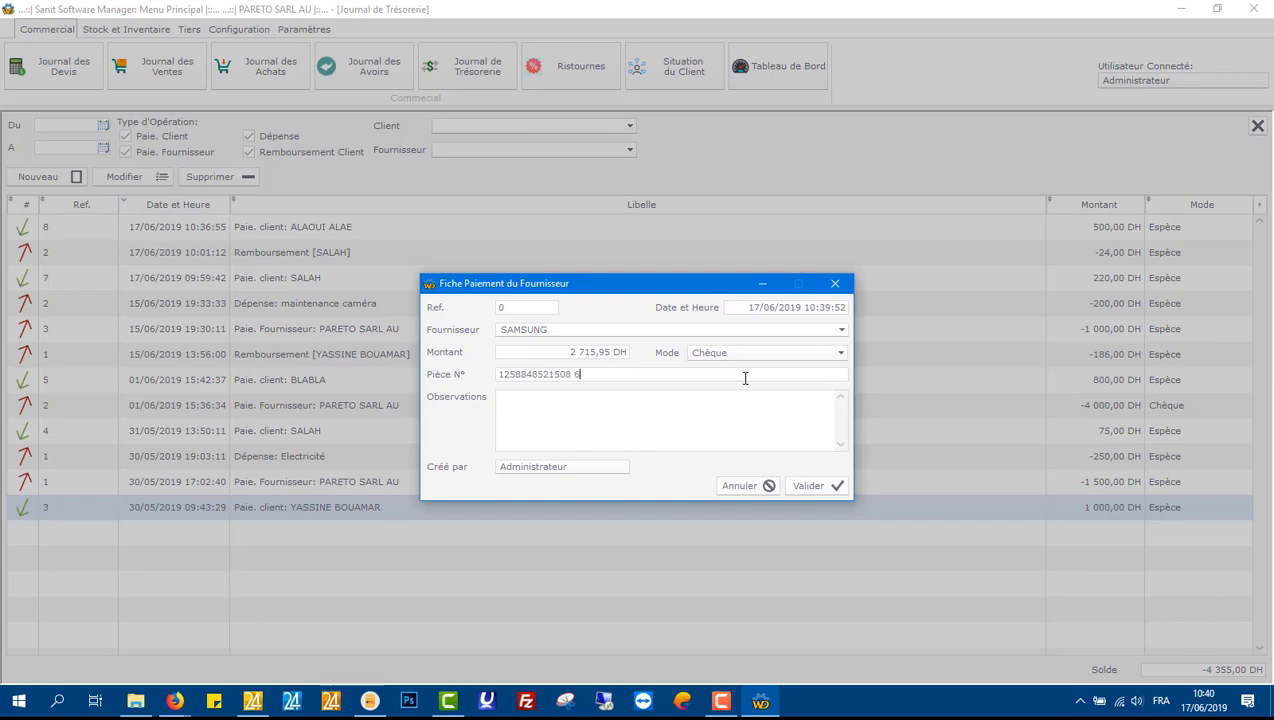
type(" - BANQUE POPULAIRE")
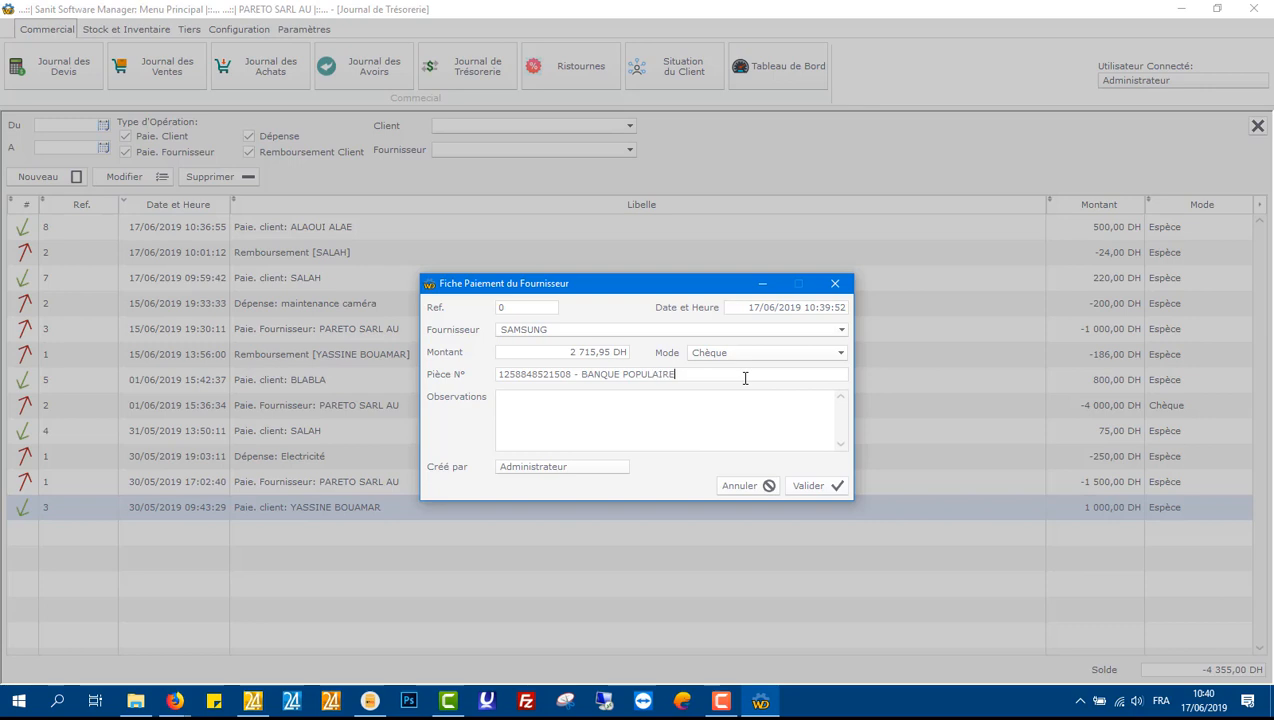
Step: Add an observation that the cheque was taken by the company's courier, naming him, validate the payment and close the journal
left_click(728, 420)
type("chèque pri")
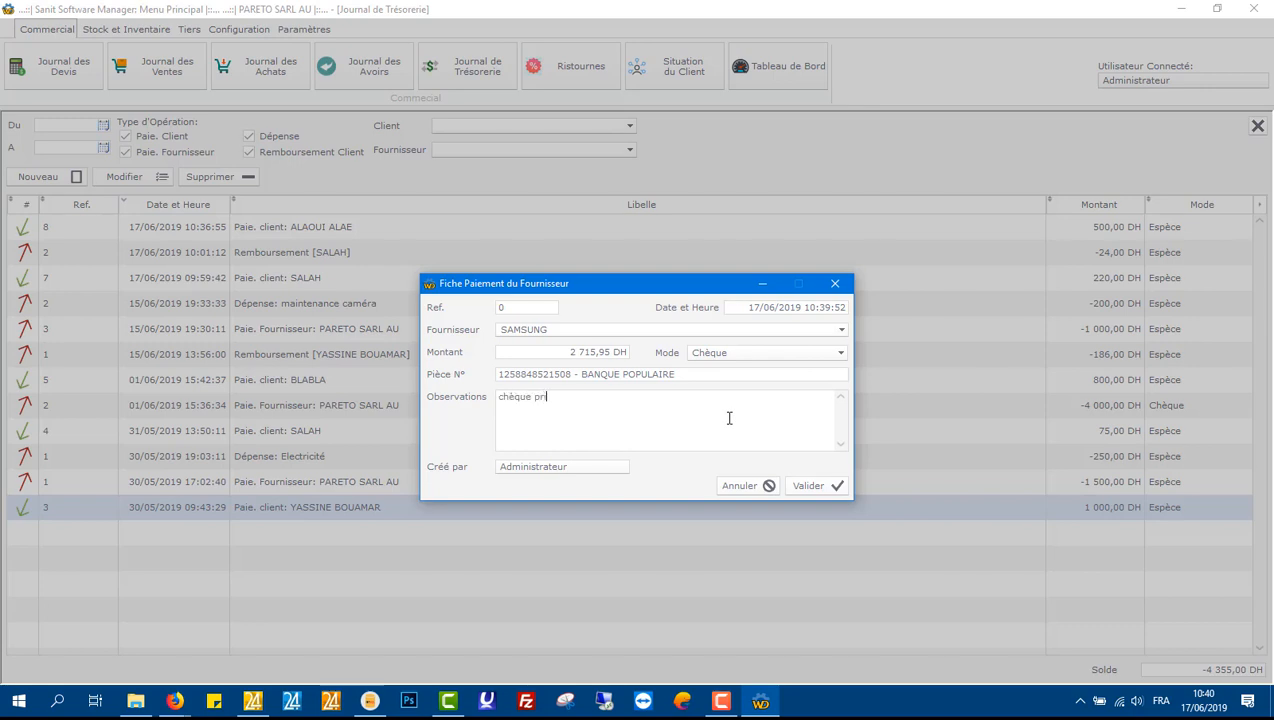
type("s par le courtier de la société")
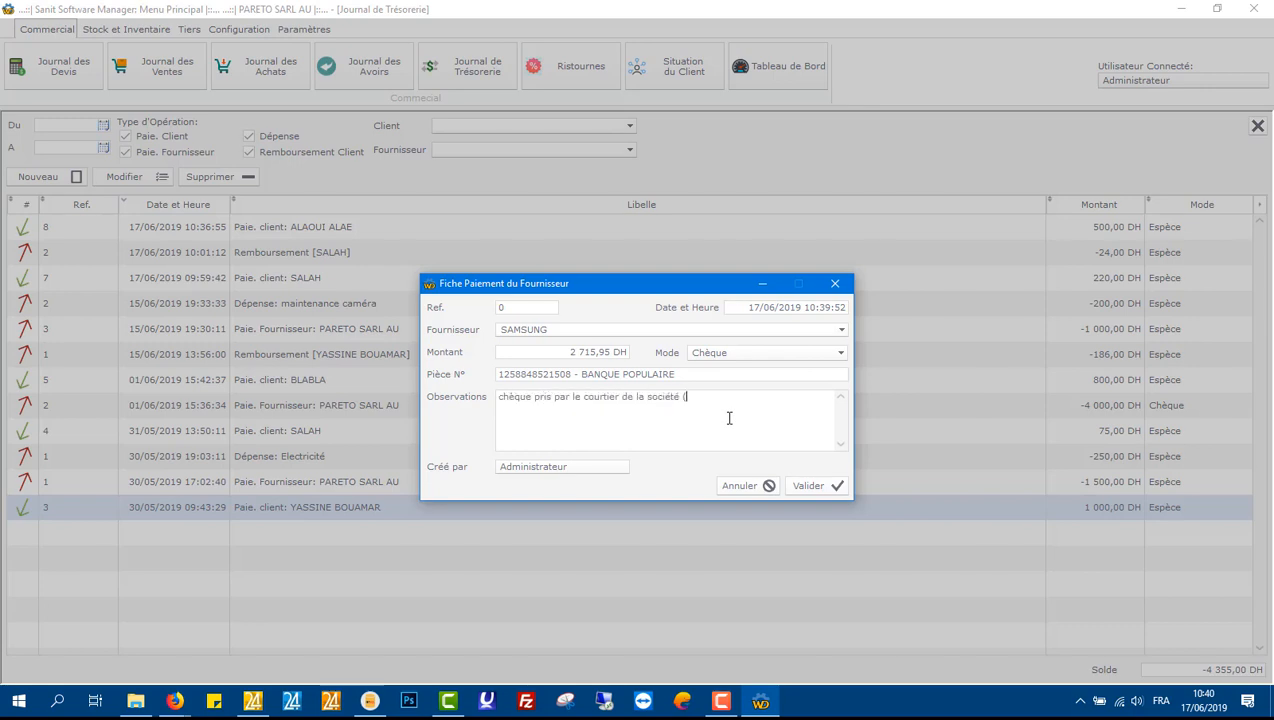
type(" (Mohamed)")
left_click(808, 487)
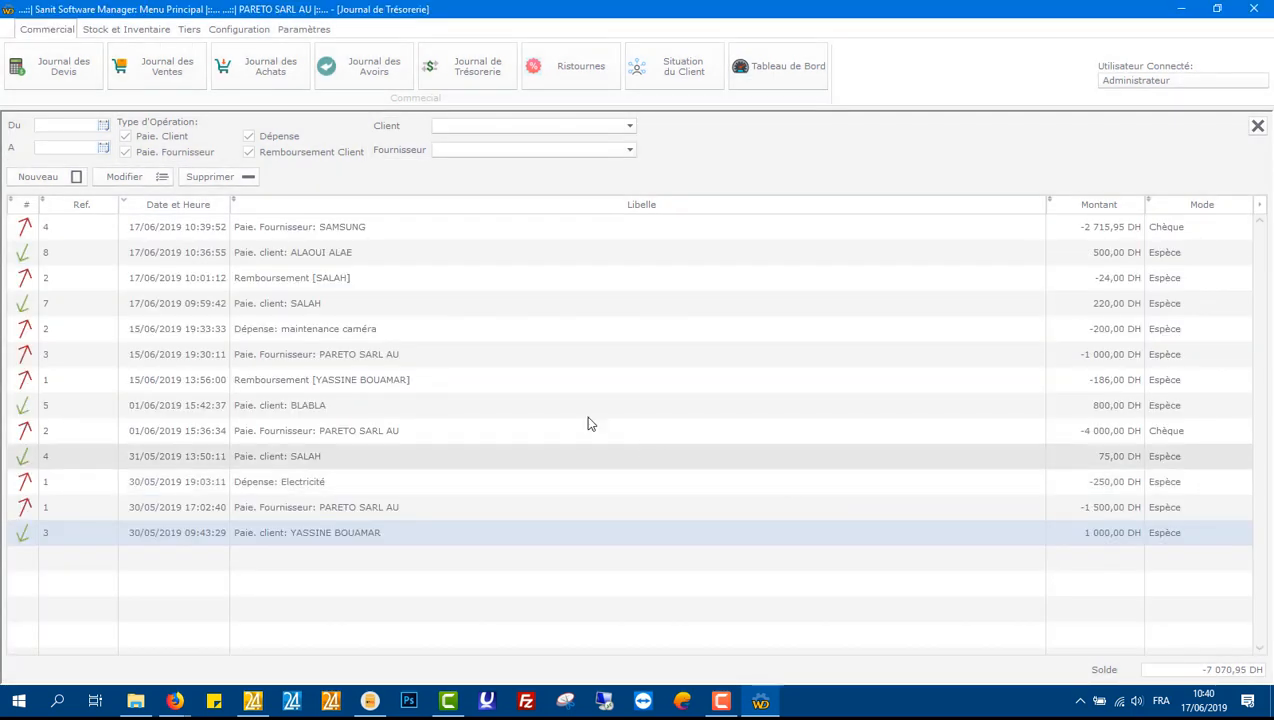
left_click(345, 232)
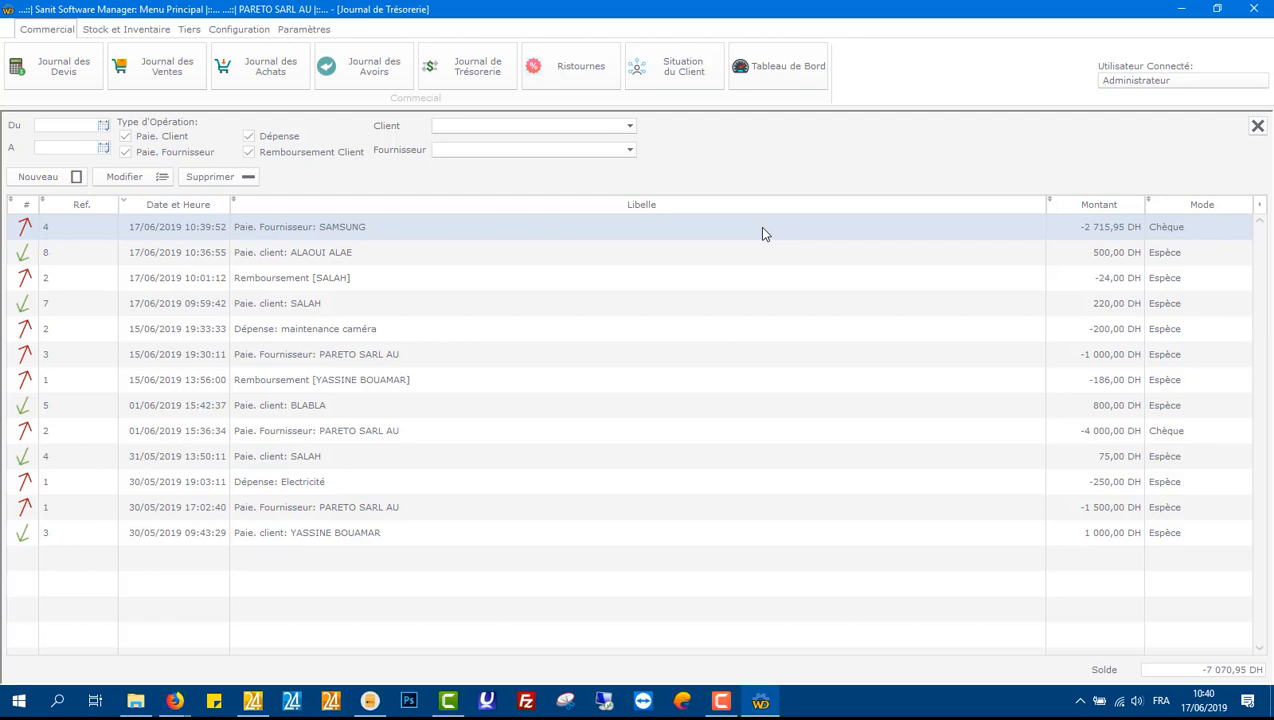
left_click(1258, 128)
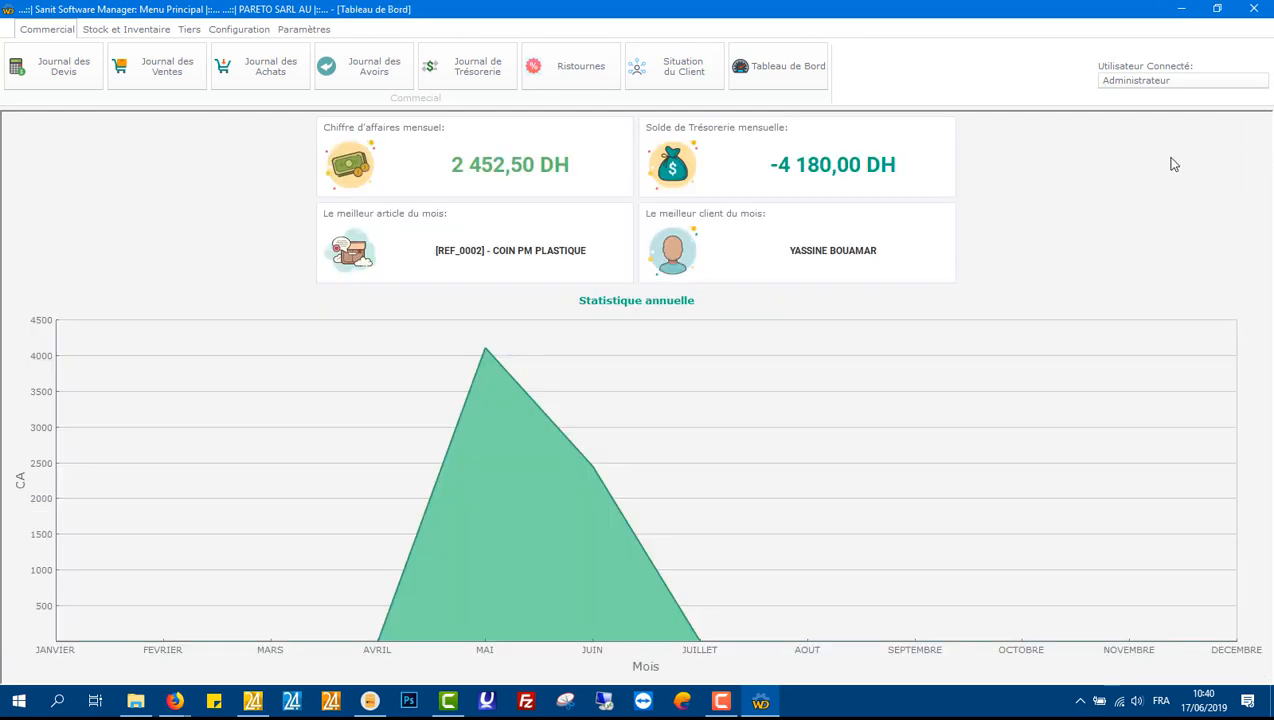
Step: Open the quotes journal and start a new quote for the last client in the list
left_click(70, 84)
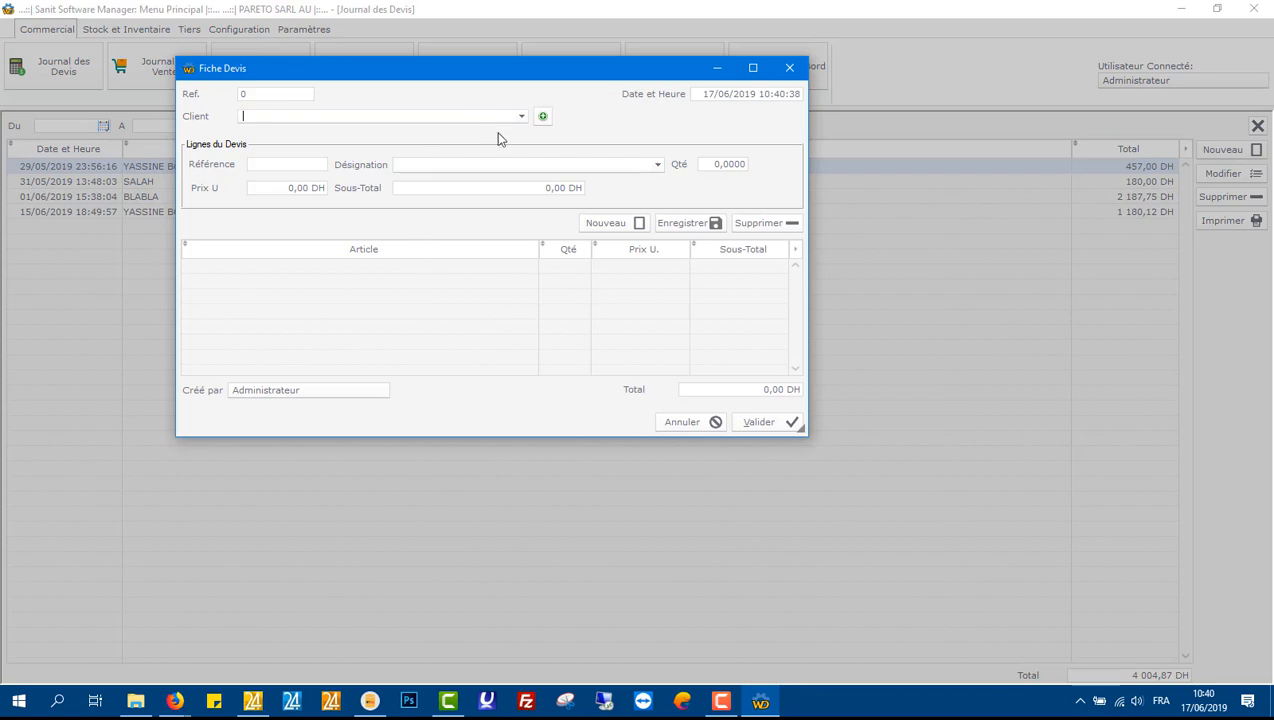
left_click(521, 117)
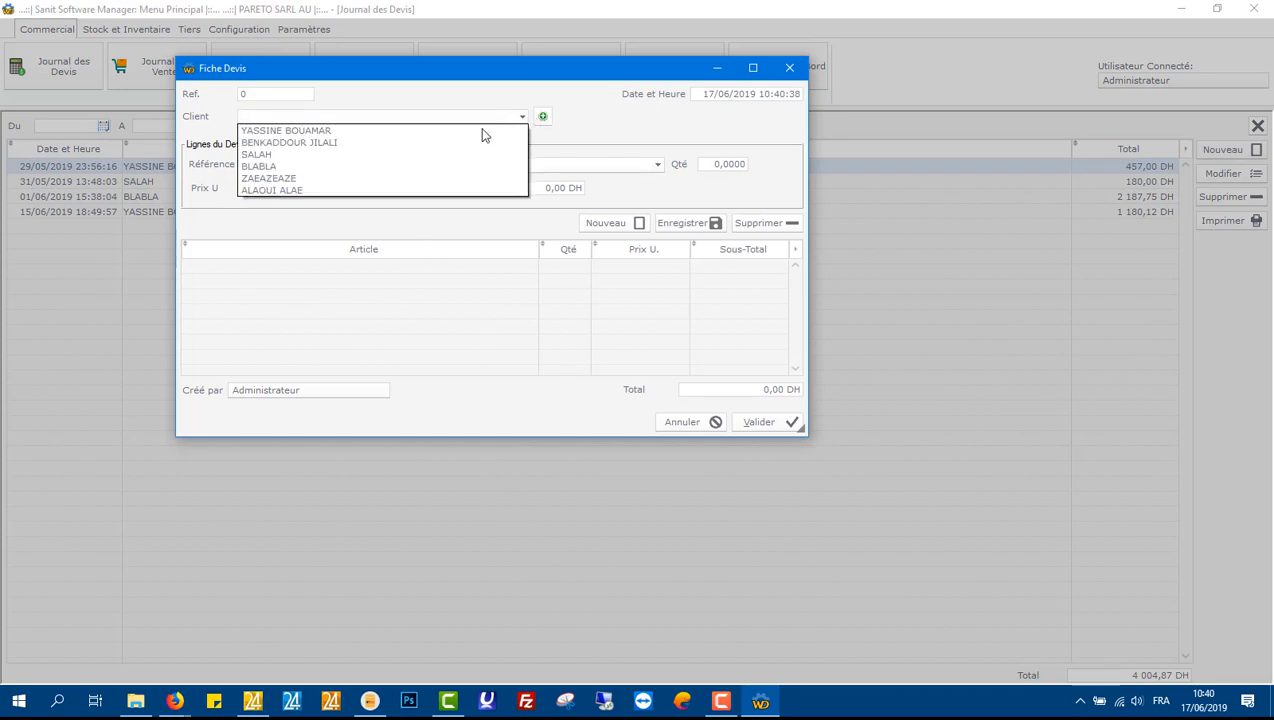
left_click(364, 190)
Step: Add a quote line for REF_0005 with quantity 5 at a unit price of 7,95 DH
left_click(321, 163)
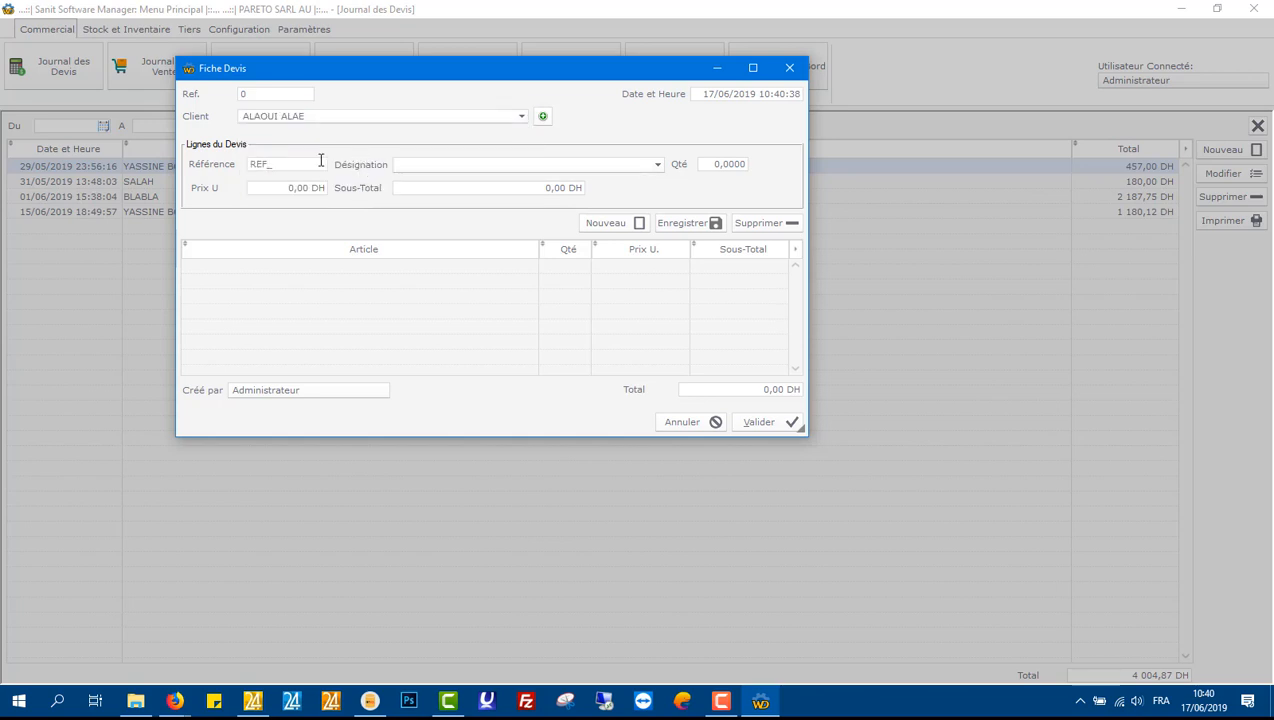
type("REF_0005")
key("Tab")
key("Tab")
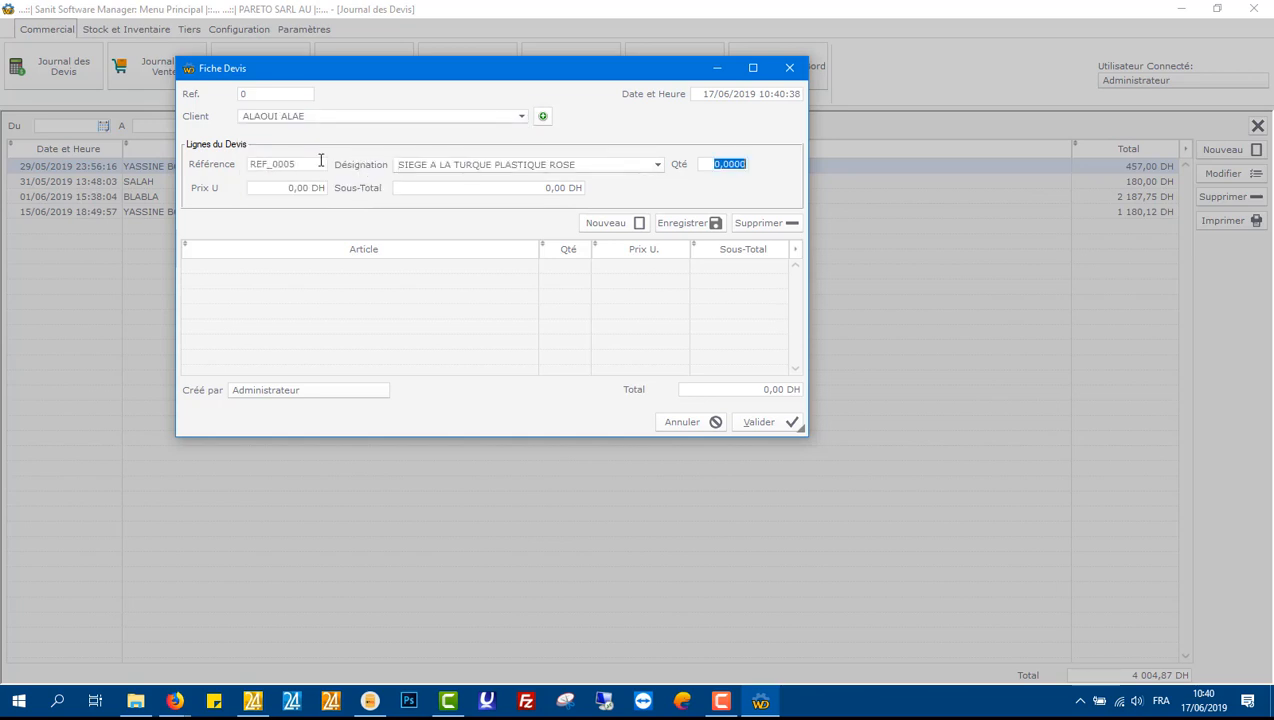
type("5")
key("Tab")
type("7,95")
key("Tab")
key("Return")
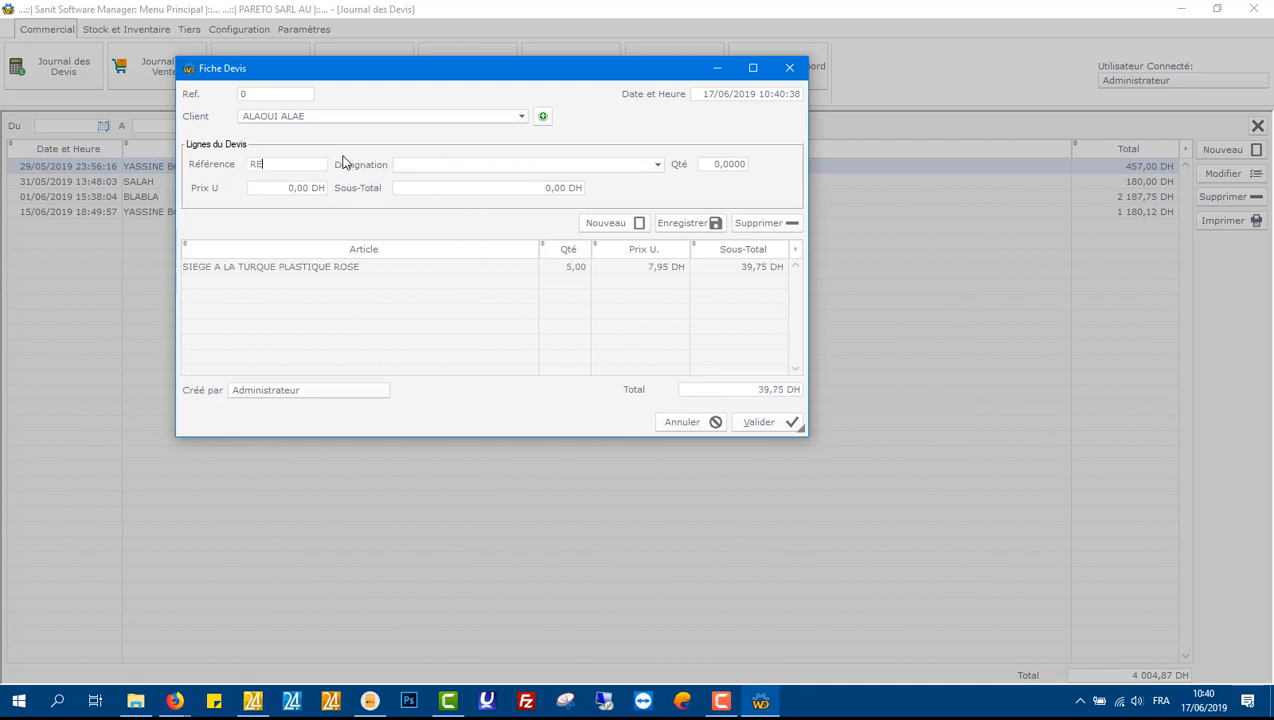
Step: Add a second quote line for REF_0004 with quantity 8 at a unit price of 10,24 DH
type("REF_0004")
key("Tab")
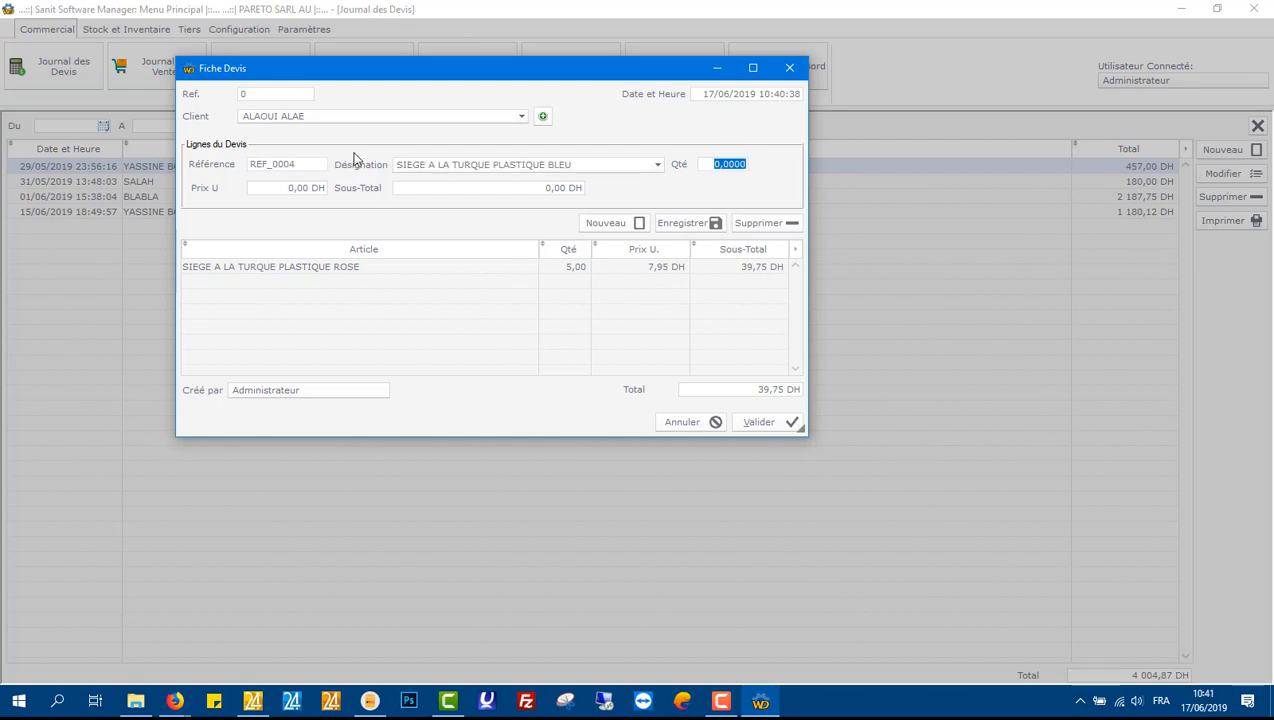
type("8")
key("Tab")
type("10,24")
key("Return")
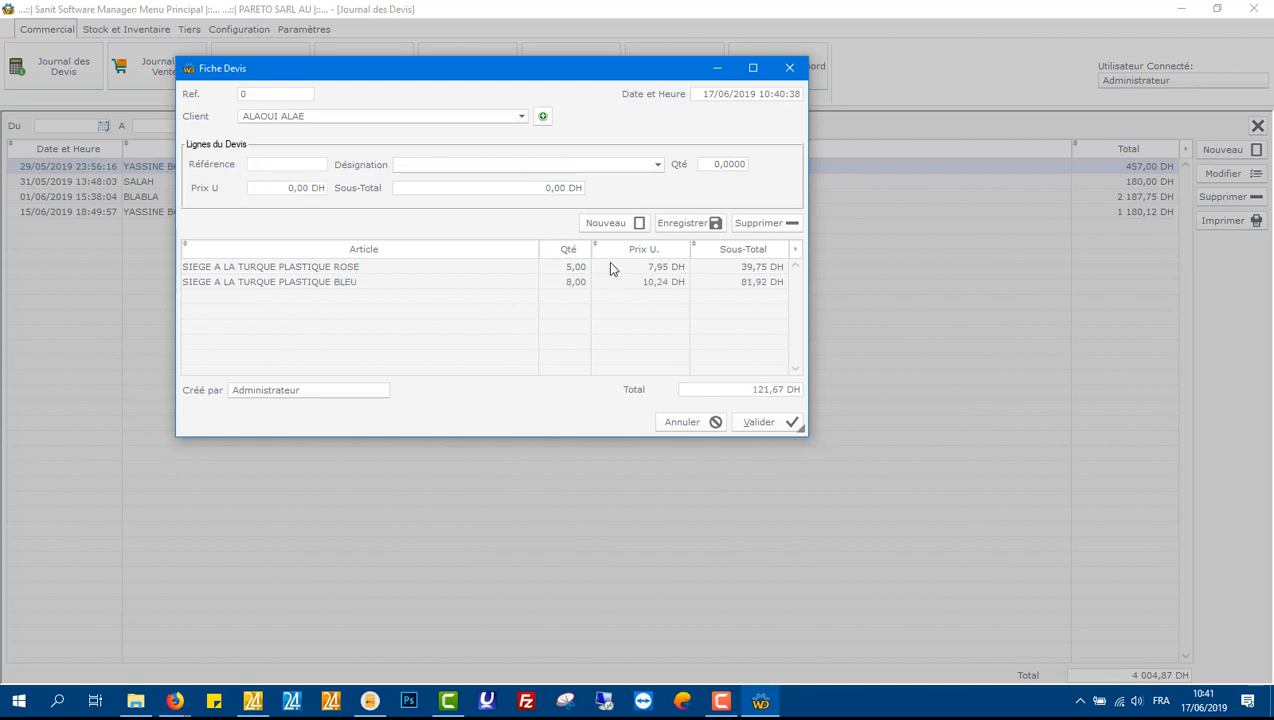
Step: Validate the quote and review its print preview, then close the preview
left_click(758, 423)
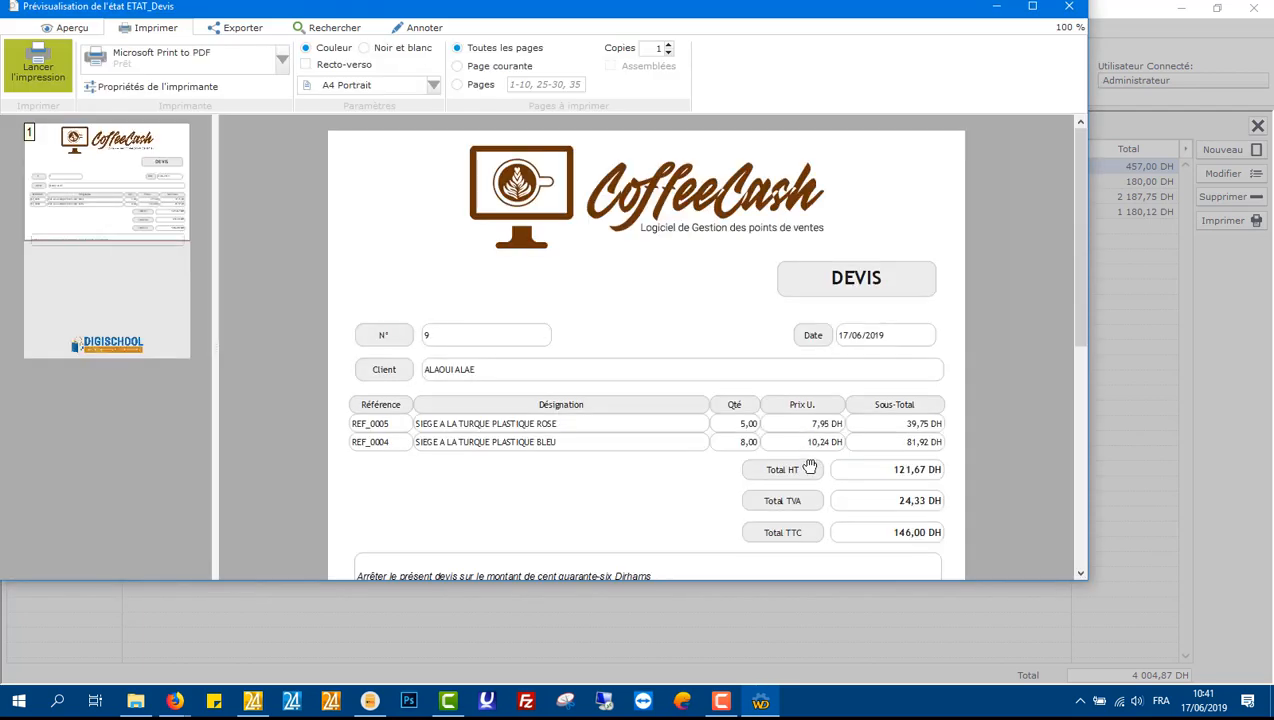
left_click_drag(810, 467, 807, 381)
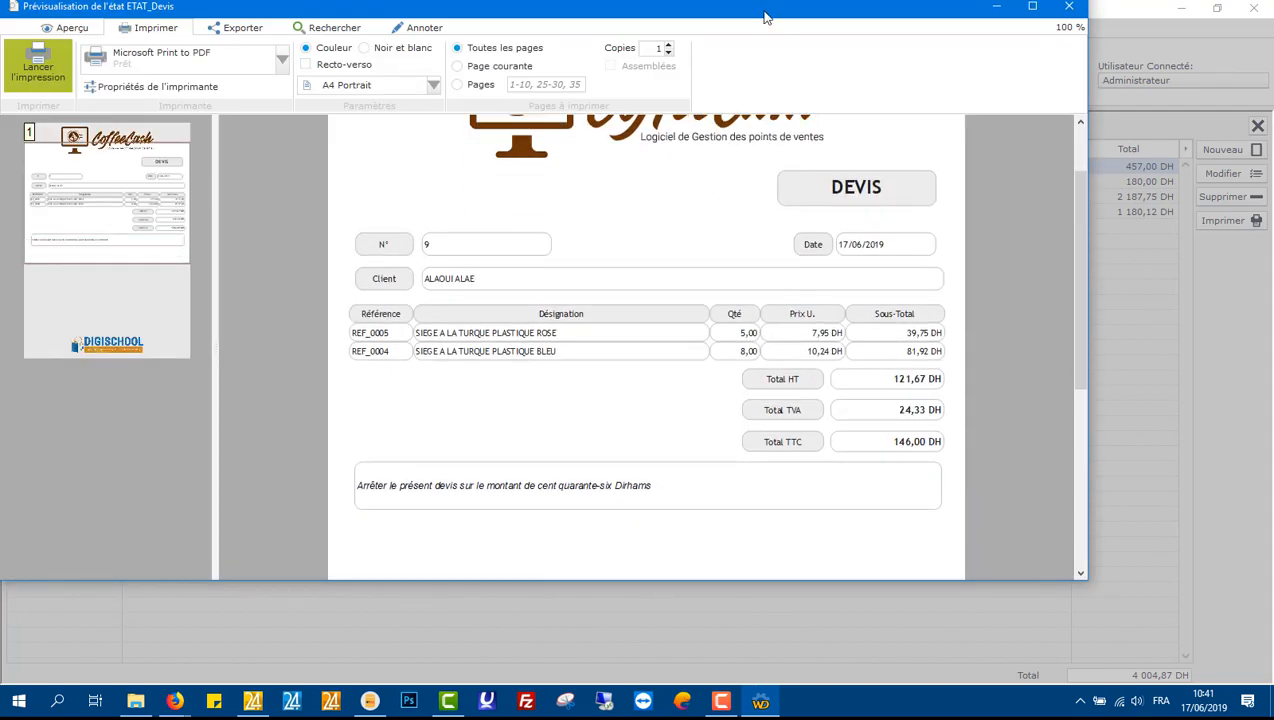
double_click(764, 8)
left_click_drag(798, 575, 763, 524)
left_click_drag(727, 211, 777, 507)
left_click(1253, 8)
left_click(747, 421)
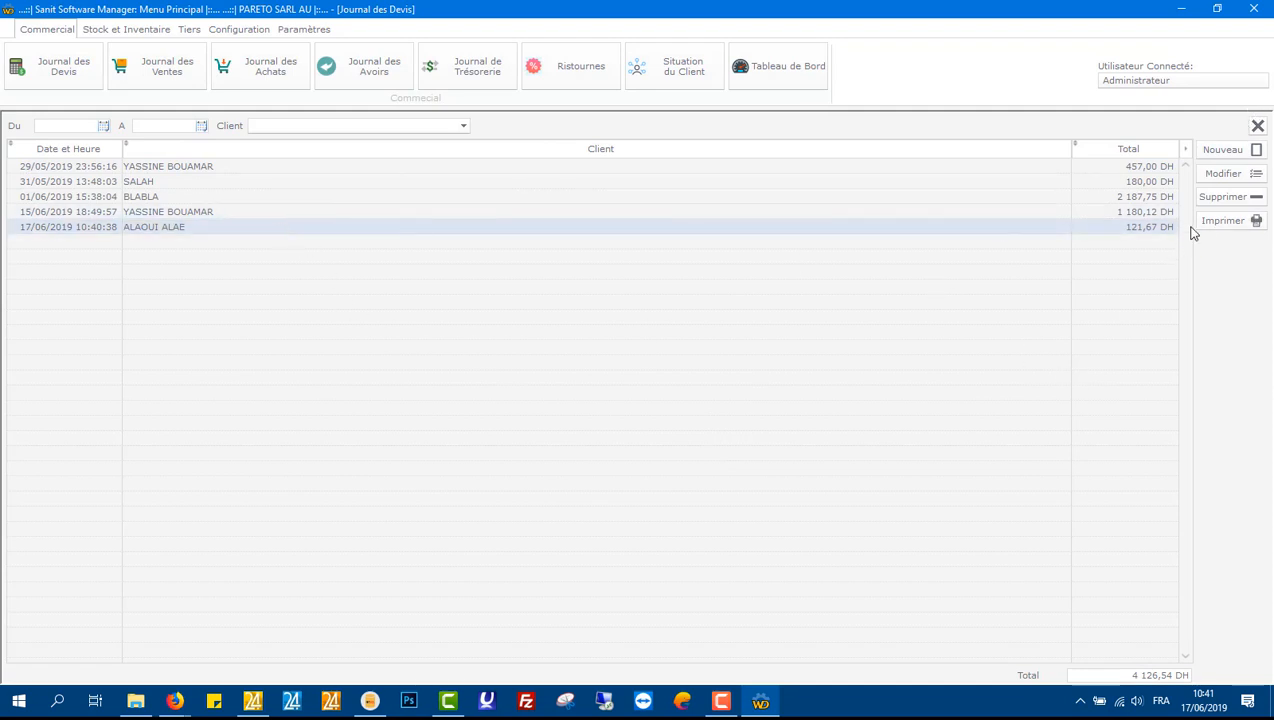
Step: Reopen the new quote's print preview, close it and close the quotes journal
left_click(1246, 224)
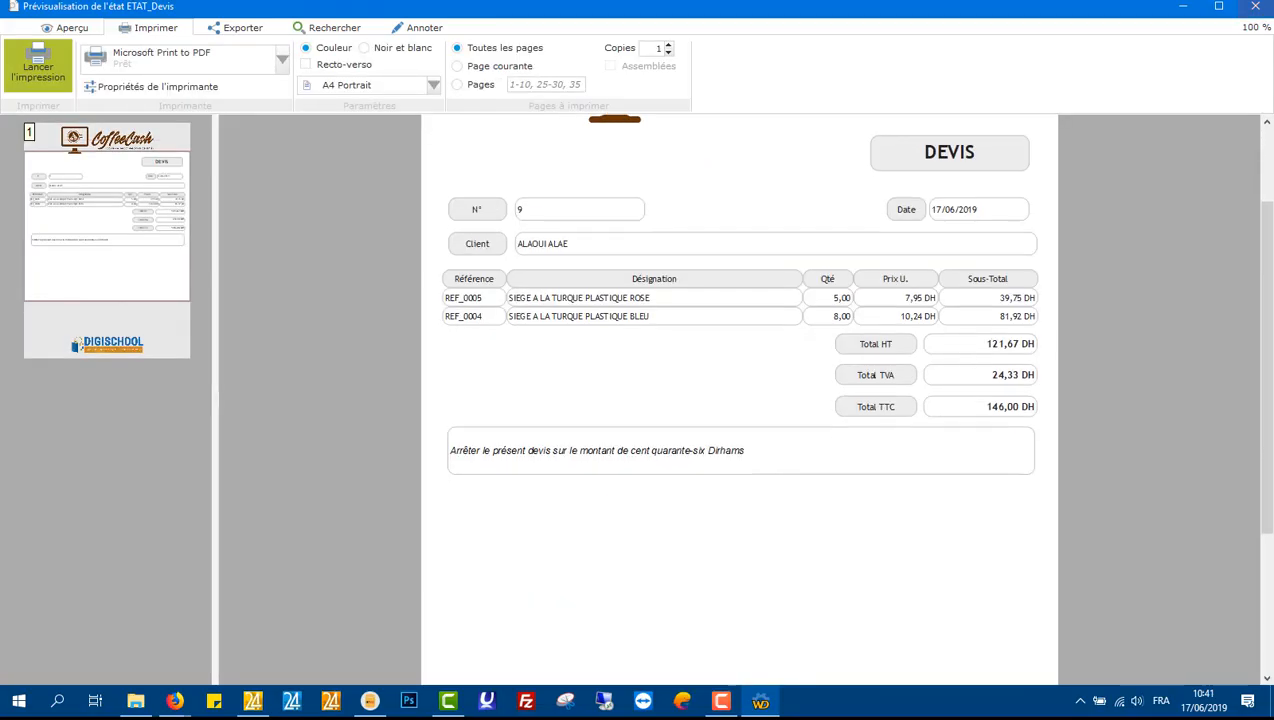
left_click(1256, 7)
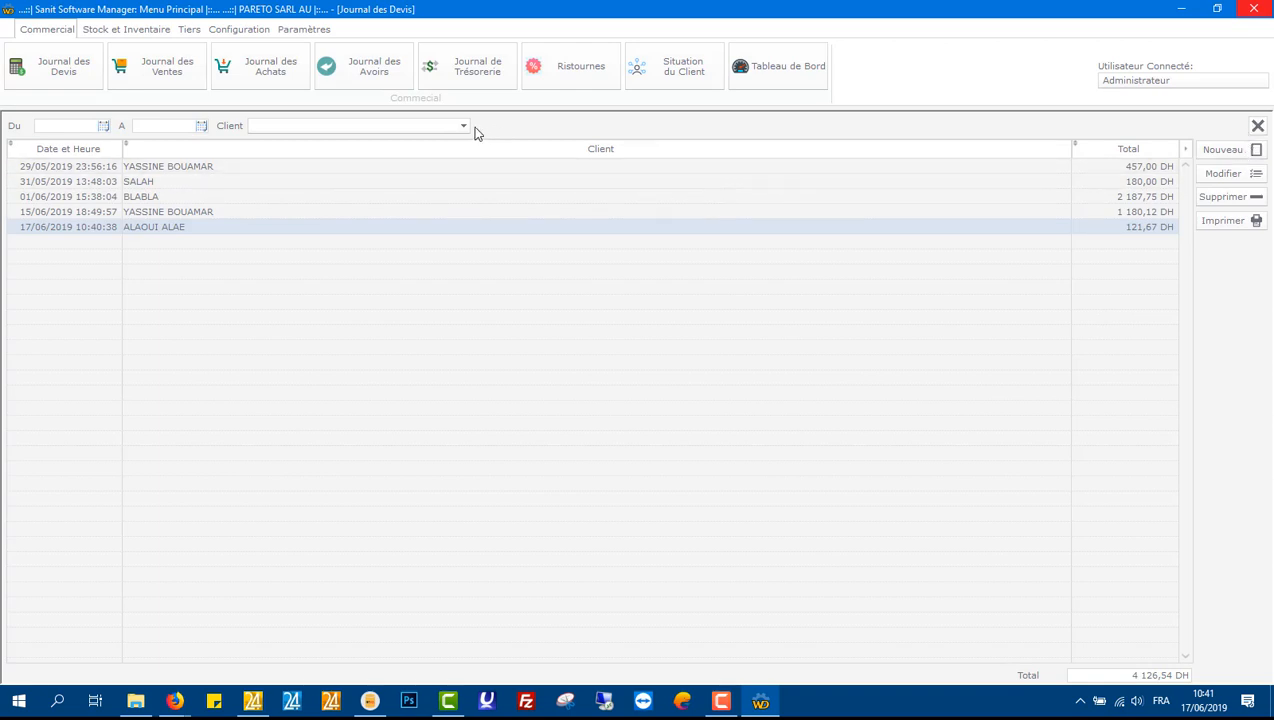
left_click(1257, 126)
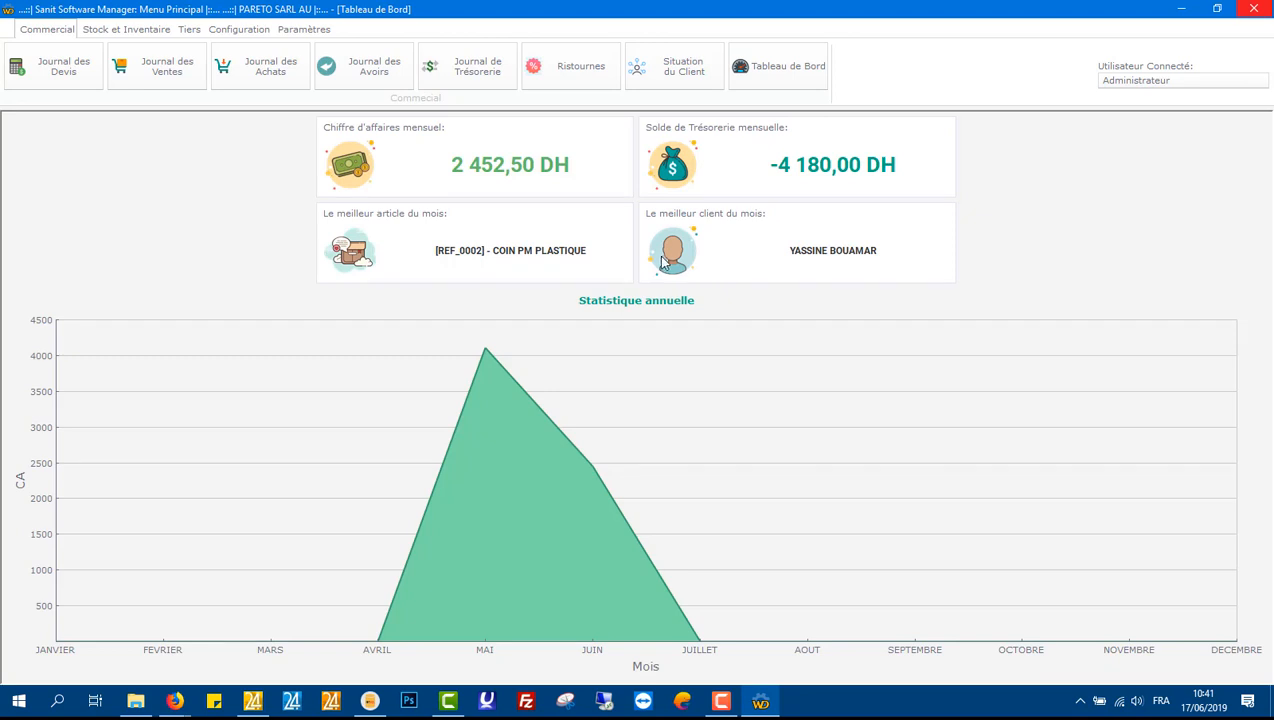
Step: Open the sales journal and start a new order for the same client
left_click(167, 80)
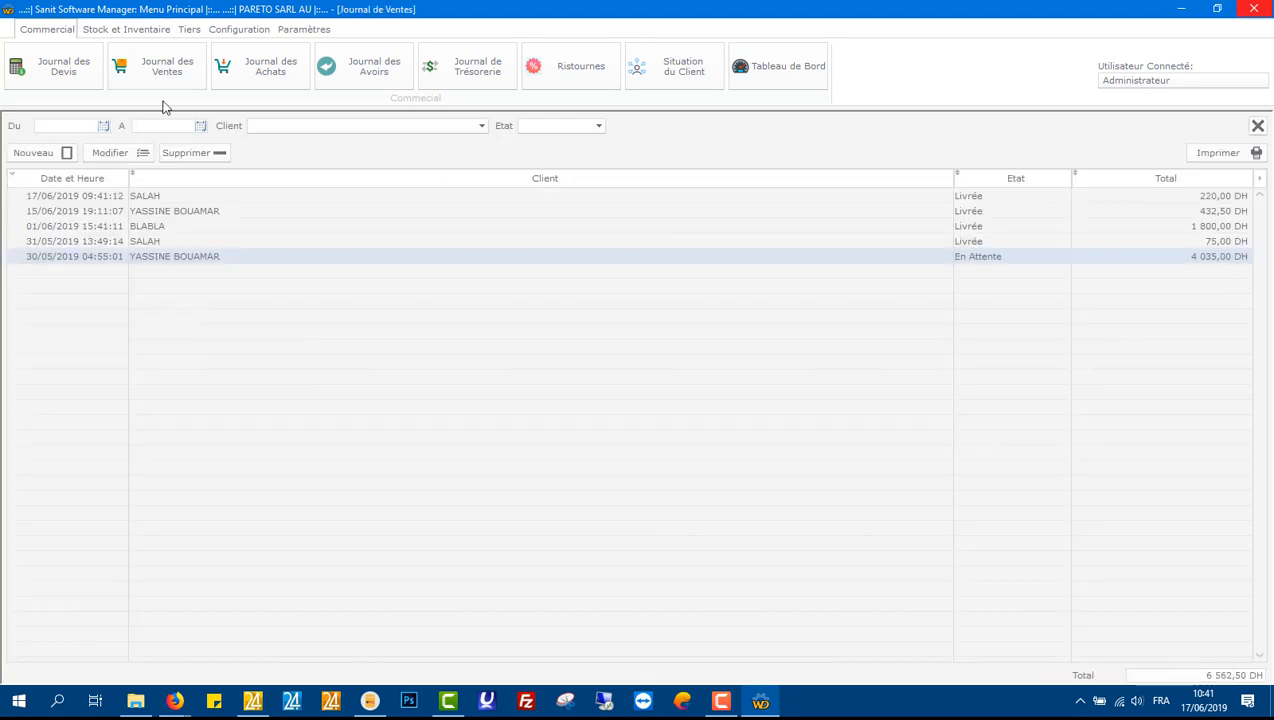
left_click(56, 156)
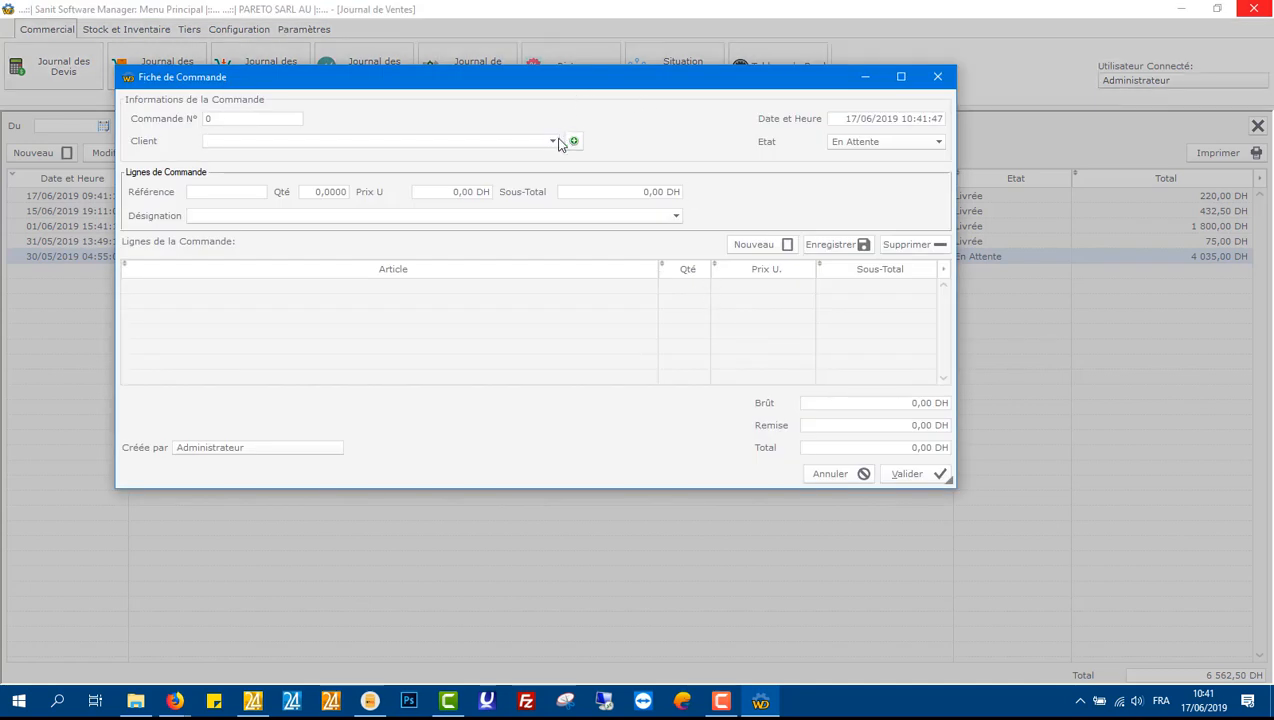
left_click(555, 142)
left_click(367, 234)
Step: Add an order line for REF_0005 with quantity 5 at a unit price of 7,95 DH
left_click(254, 192)
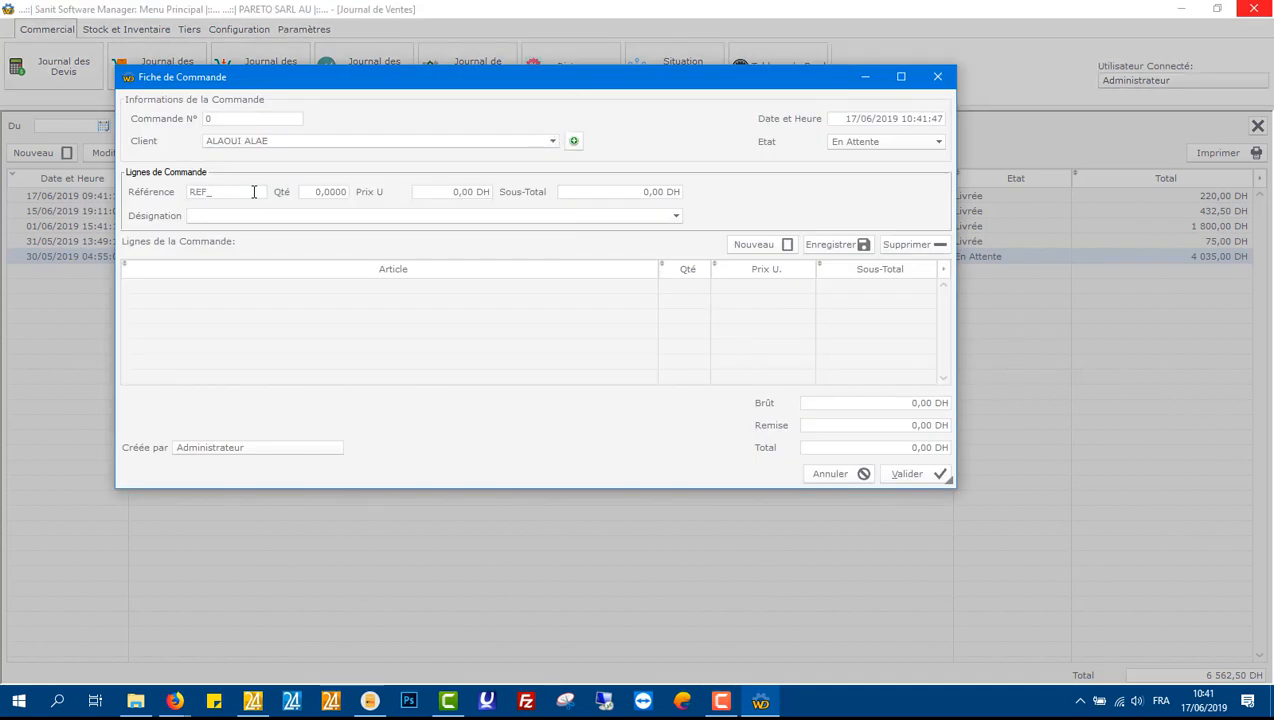
type("0005")
key("Tab")
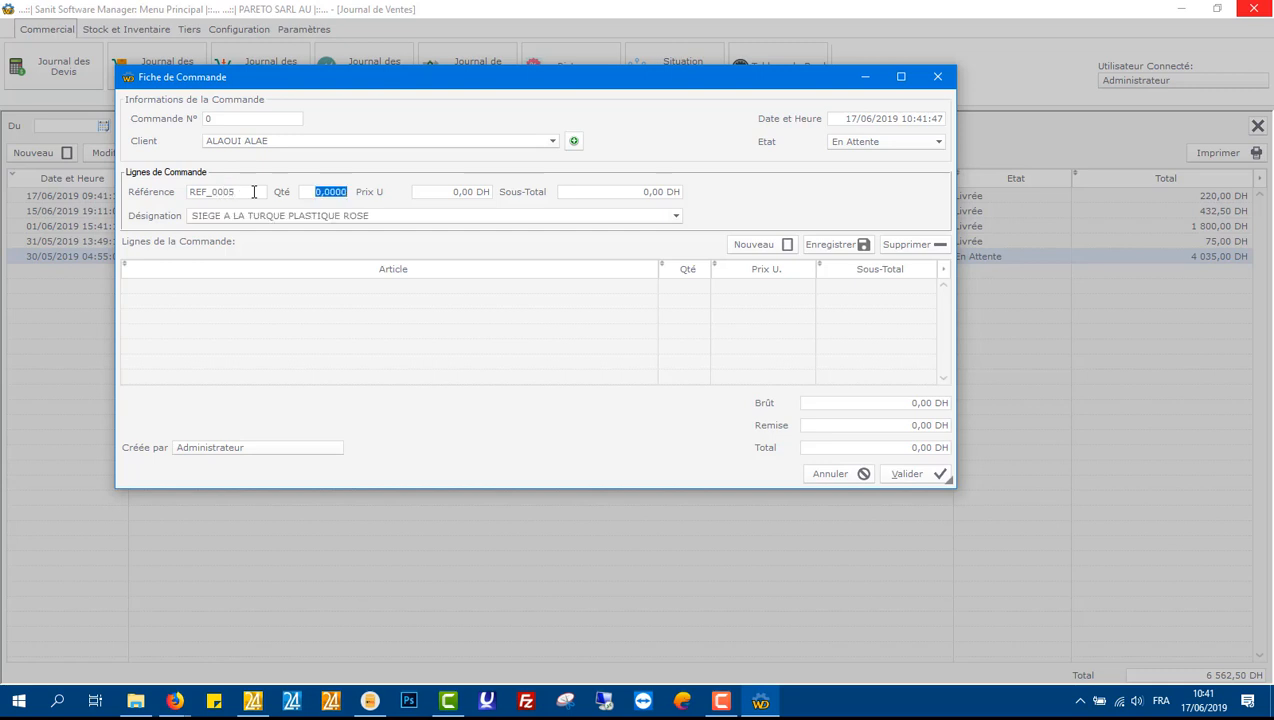
type("5")
key("Tab")
left_click(452, 196)
type("7,95")
key("Return")
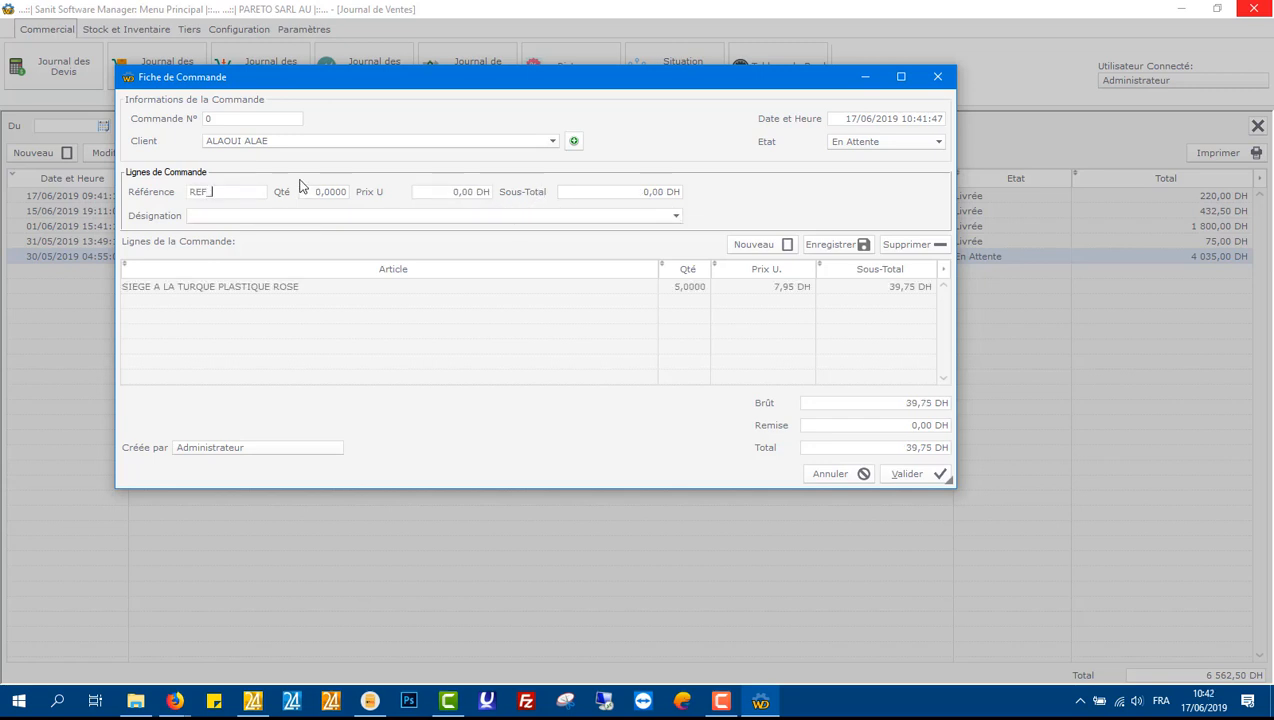
Step: Add an order line for REF_0004 with quantity 10,95 at a unit price of 8,00 DH
type("REF_000")
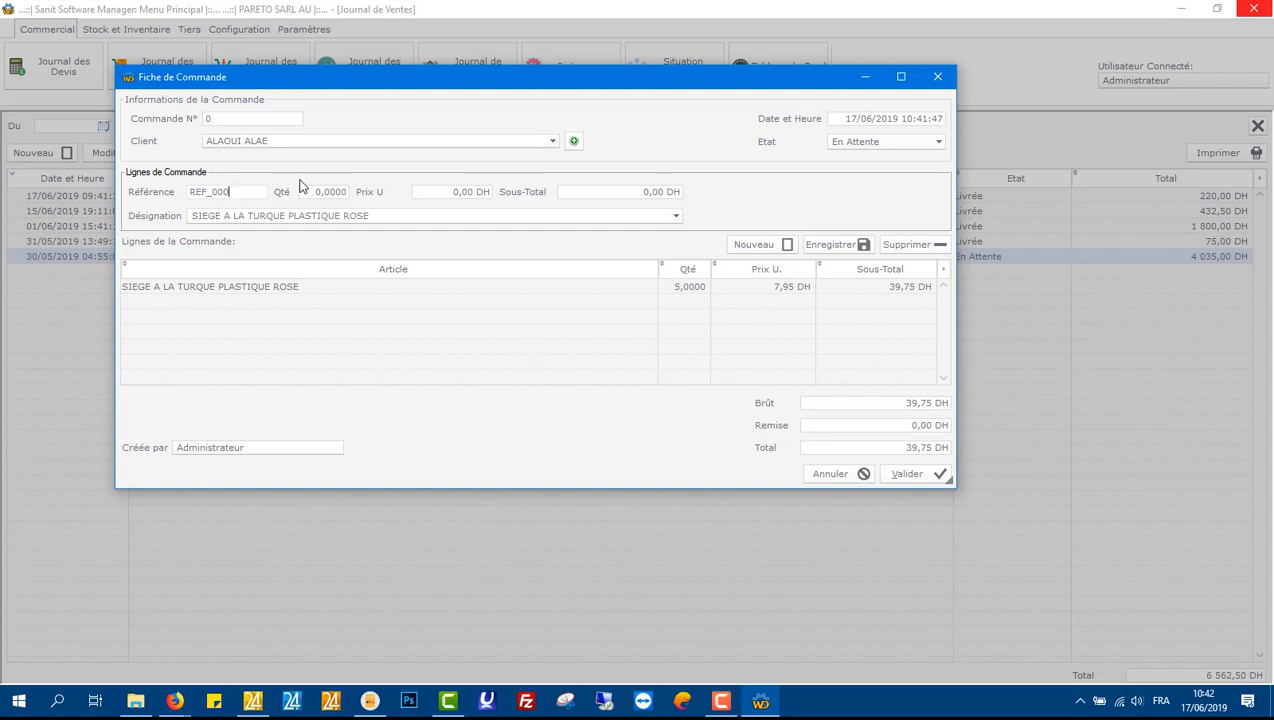
type("54")
key("Tab")
type("10,9500")
key("Tab")
type("8")
key("Return")
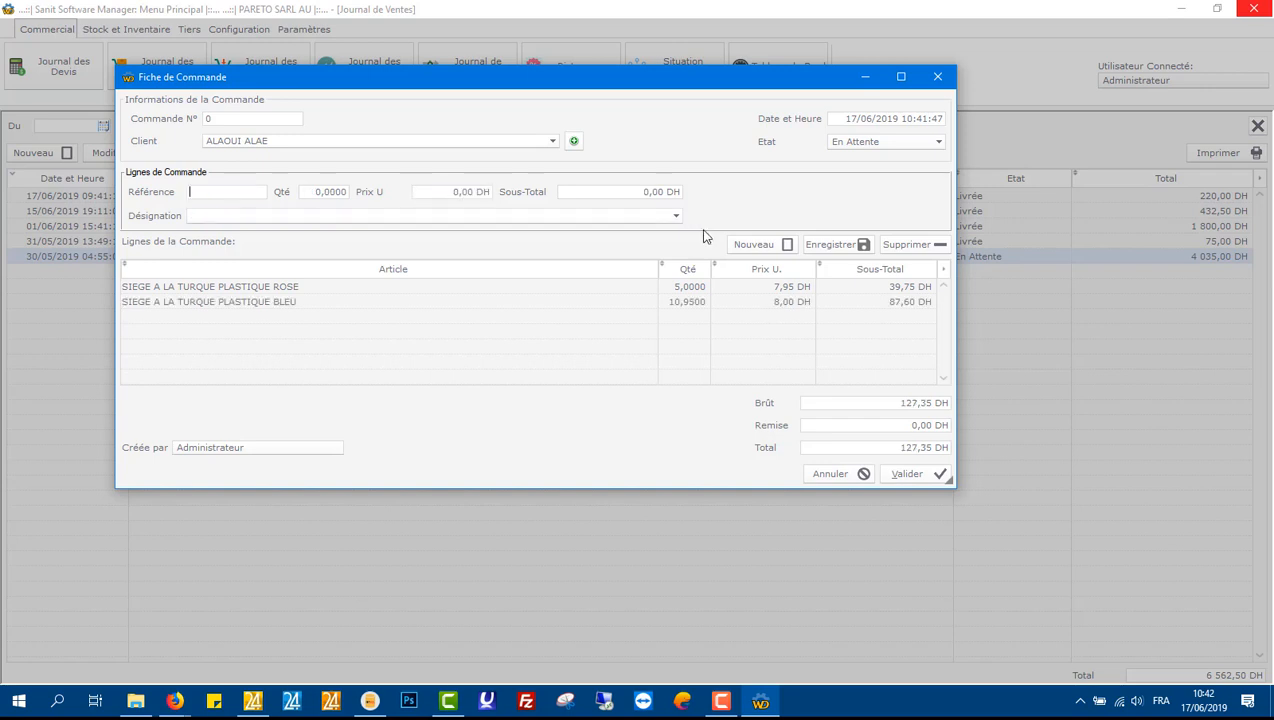
Step: Set the order status to Livrée and the discount to 0,35 DH
left_click(682, 307)
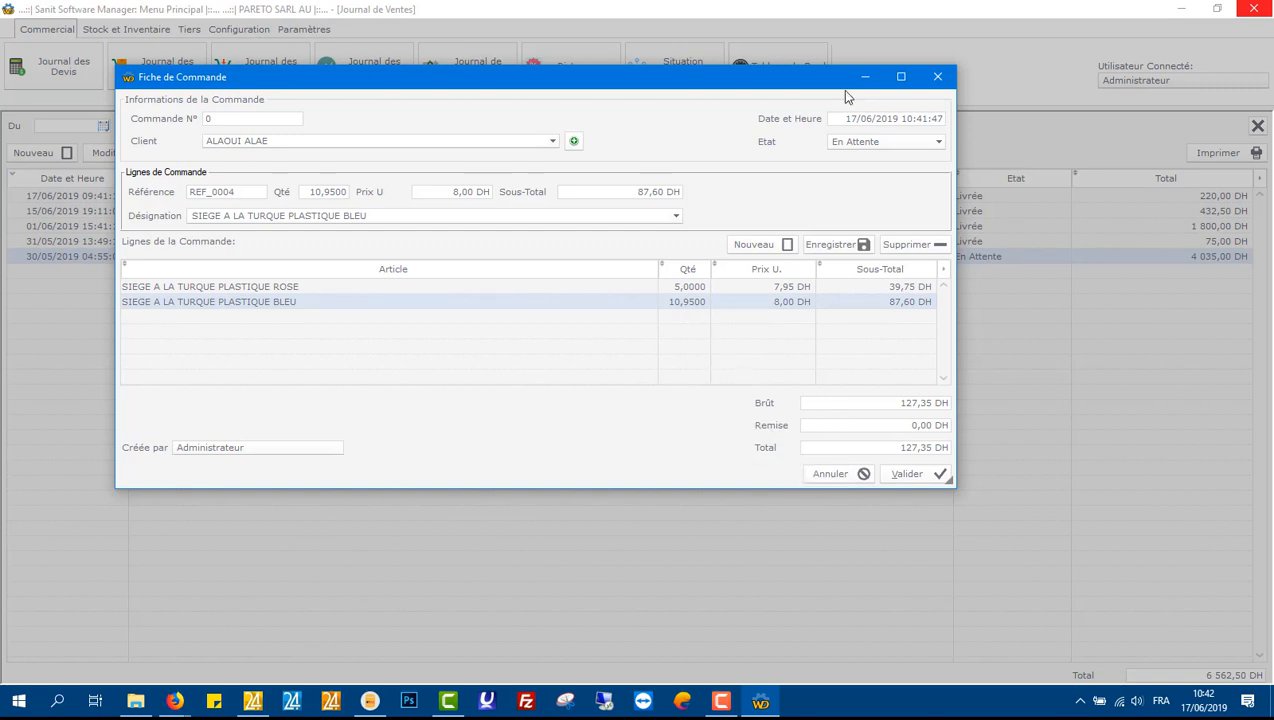
left_click(900, 141)
left_click(850, 166)
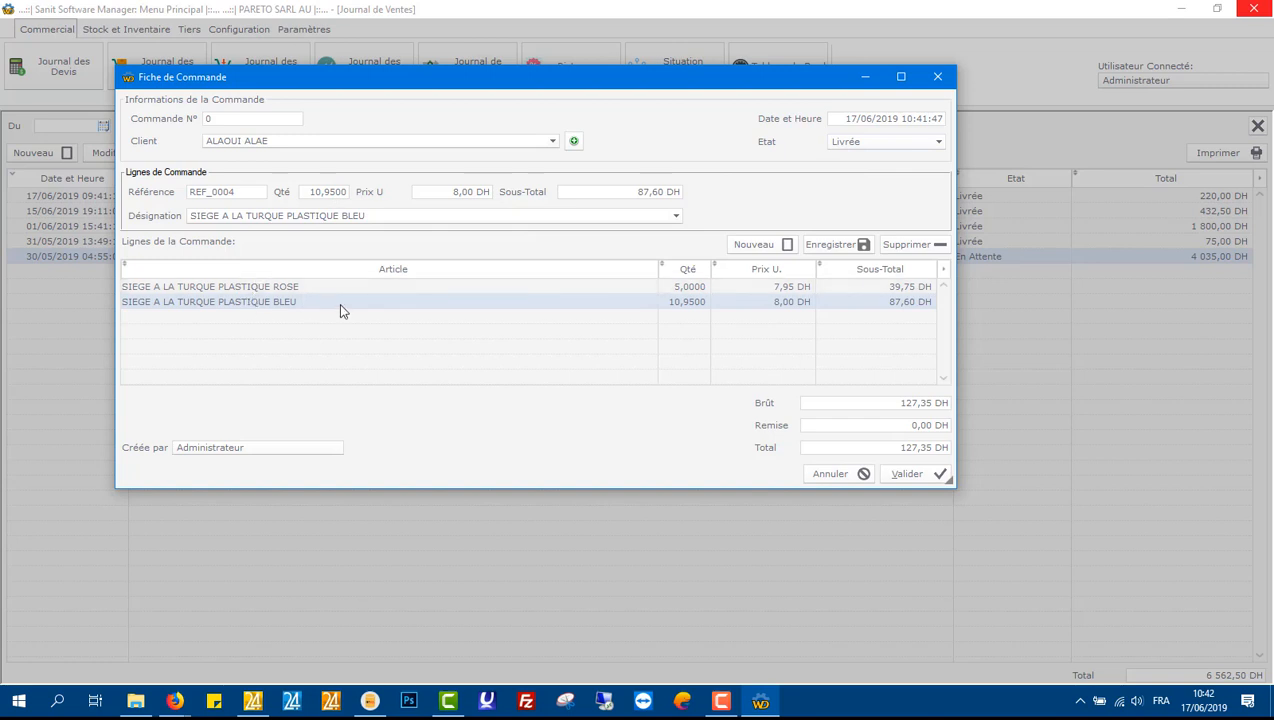
left_click(895, 428)
type("0,35")
Step: Validate the order, declining to update the programmed price and dismissing the stock warning
left_click(910, 477)
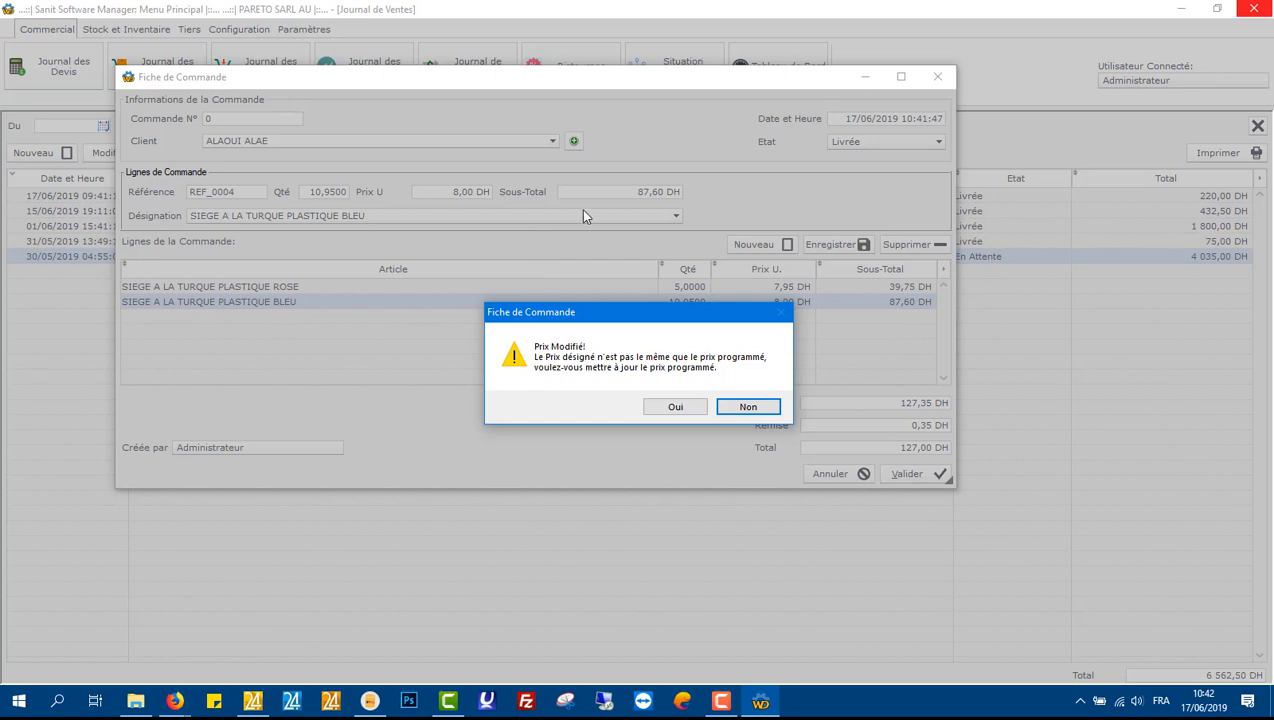
left_click(740, 411)
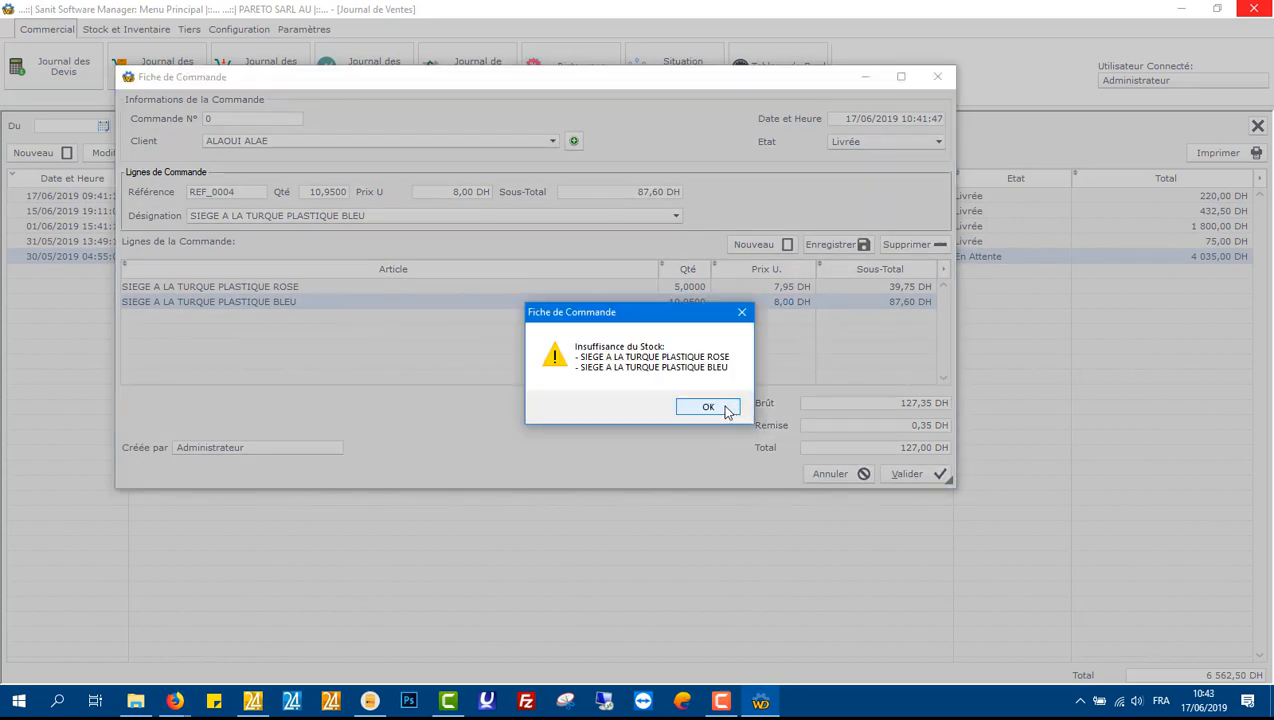
left_click(719, 408)
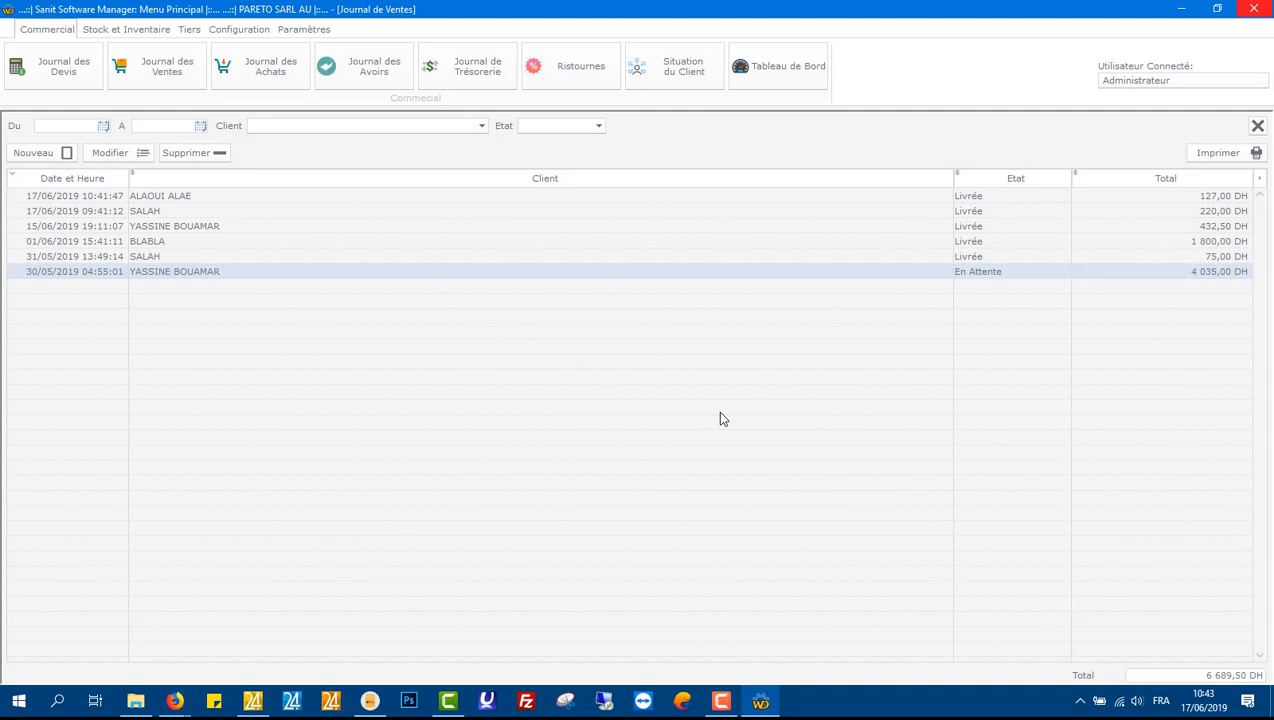
Step: Open the new order from the sales journal for review and close it
left_click(205, 196)
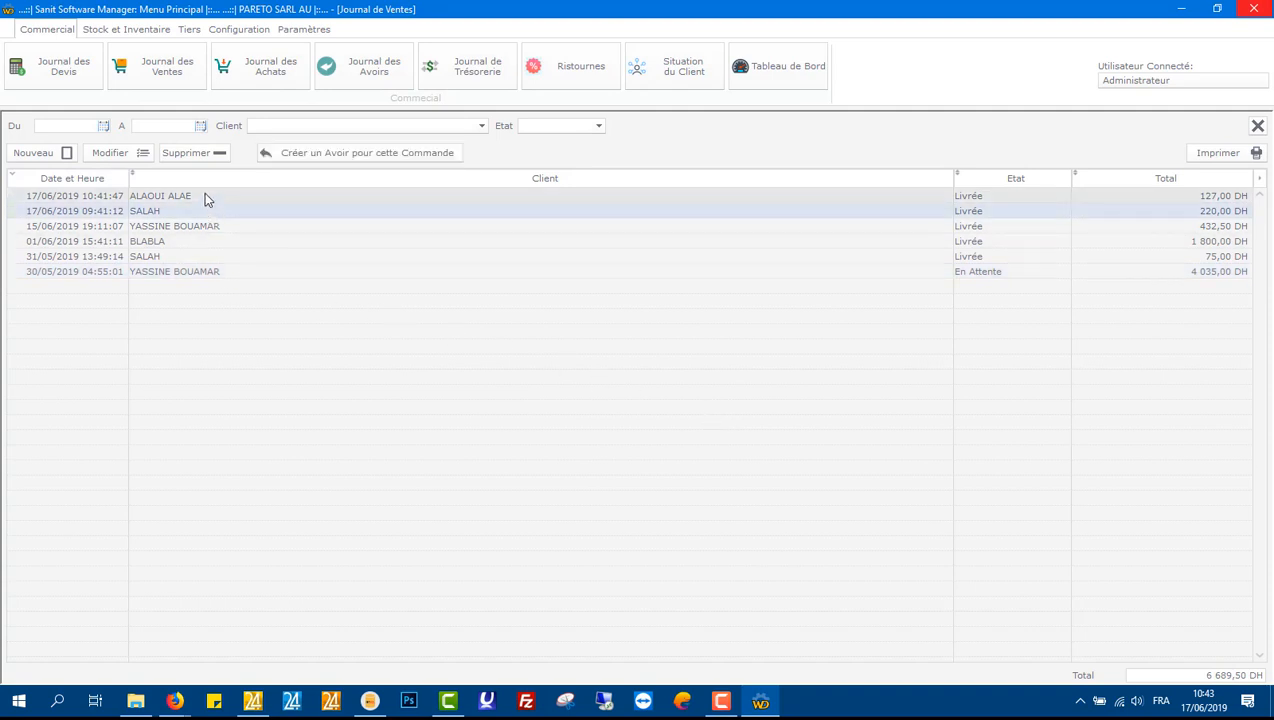
left_click(141, 155)
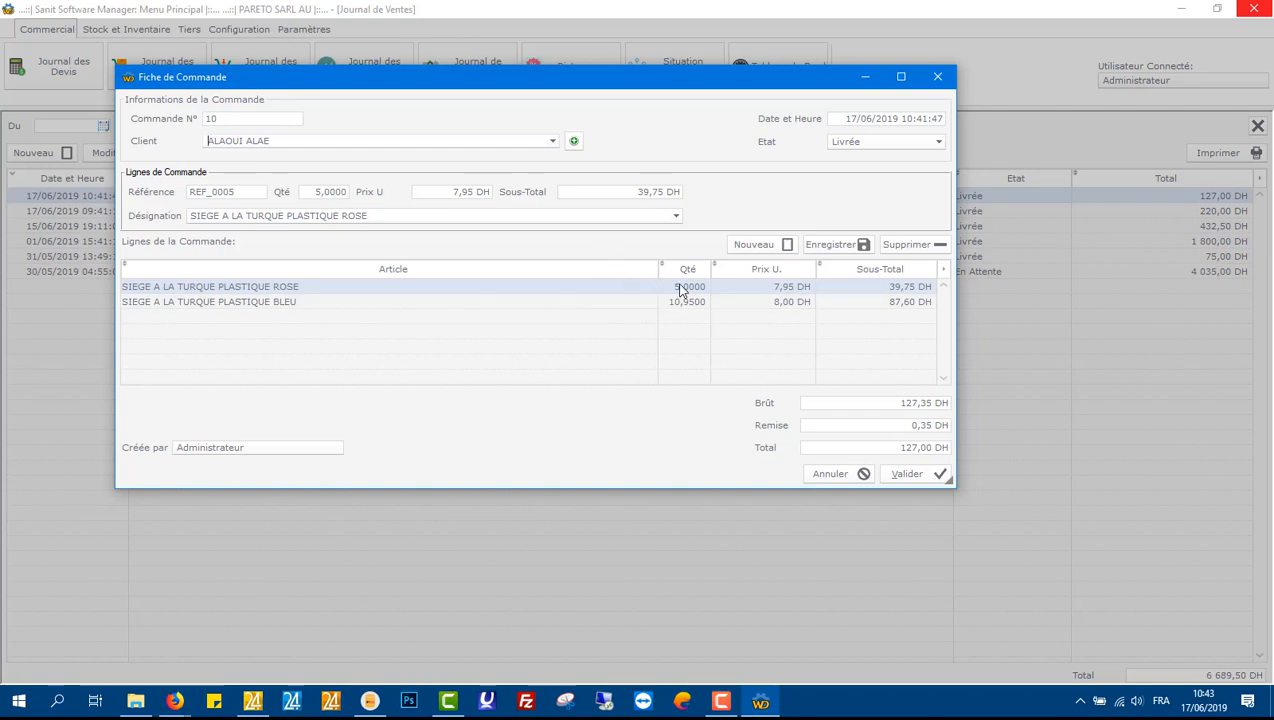
left_click(938, 77)
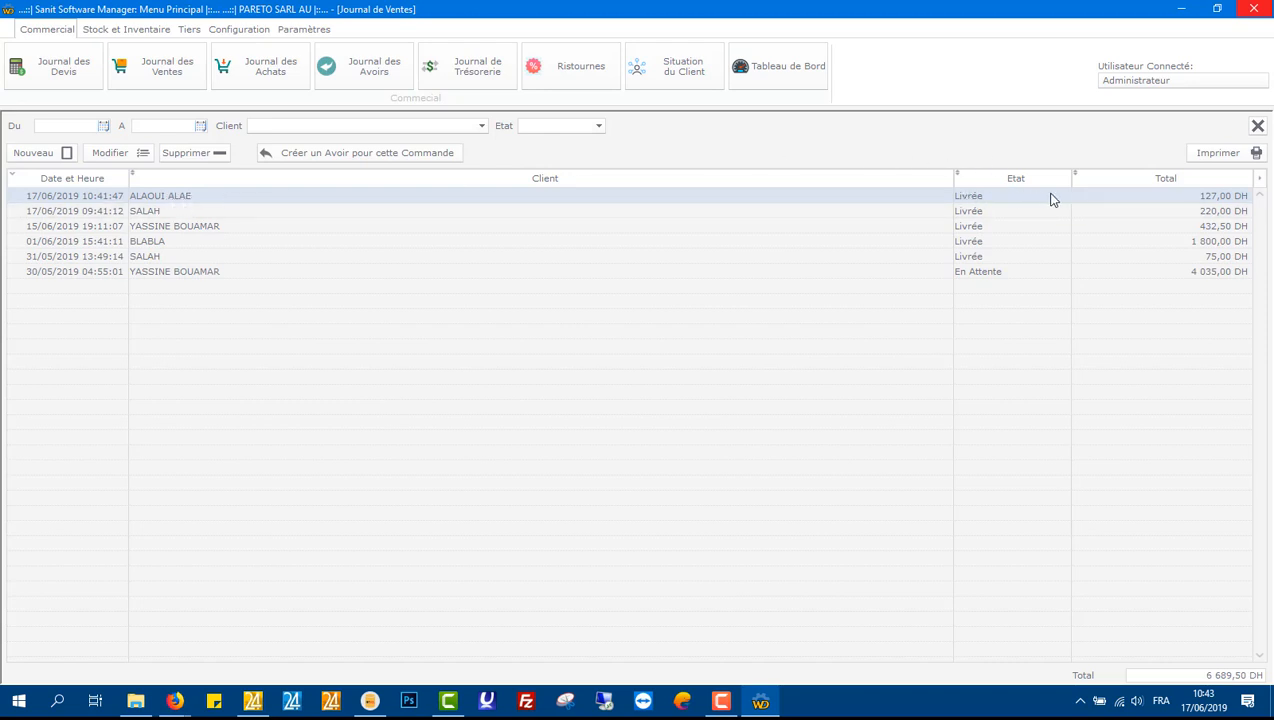
Step: Open the order's print preview, browse the printer list and copy count, then close it without printing
left_click(1200, 153)
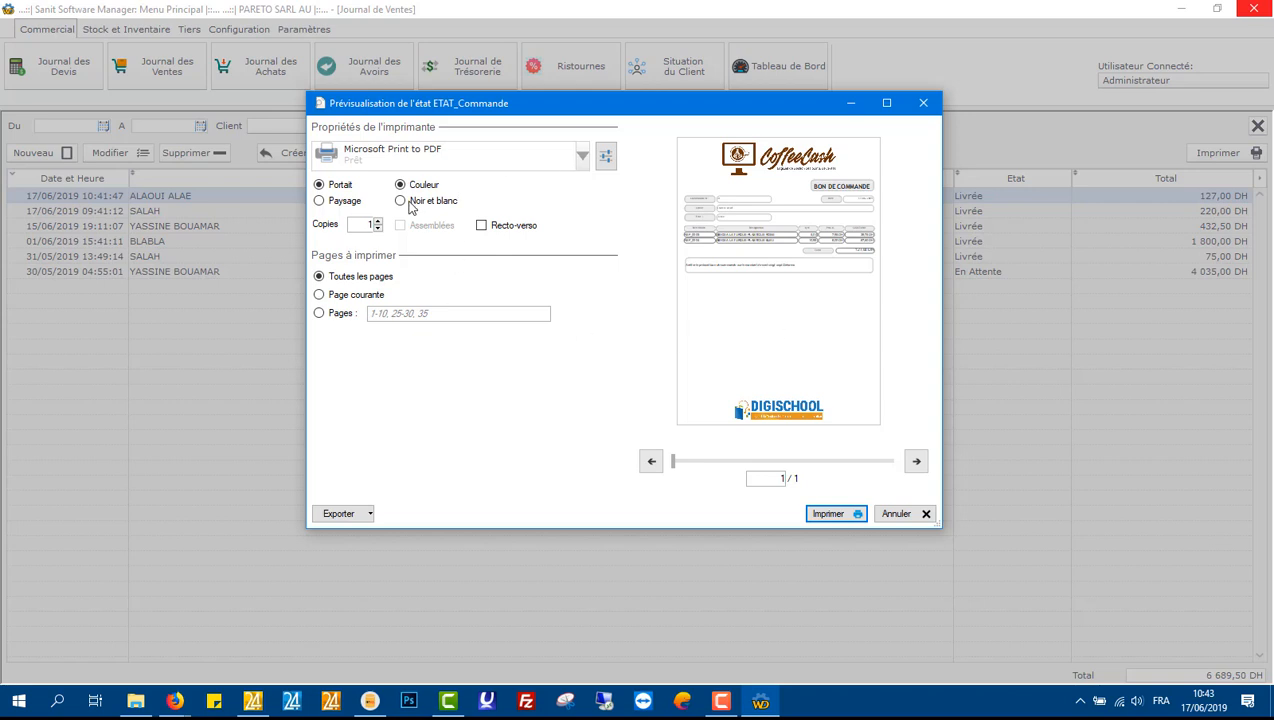
left_click(578, 168)
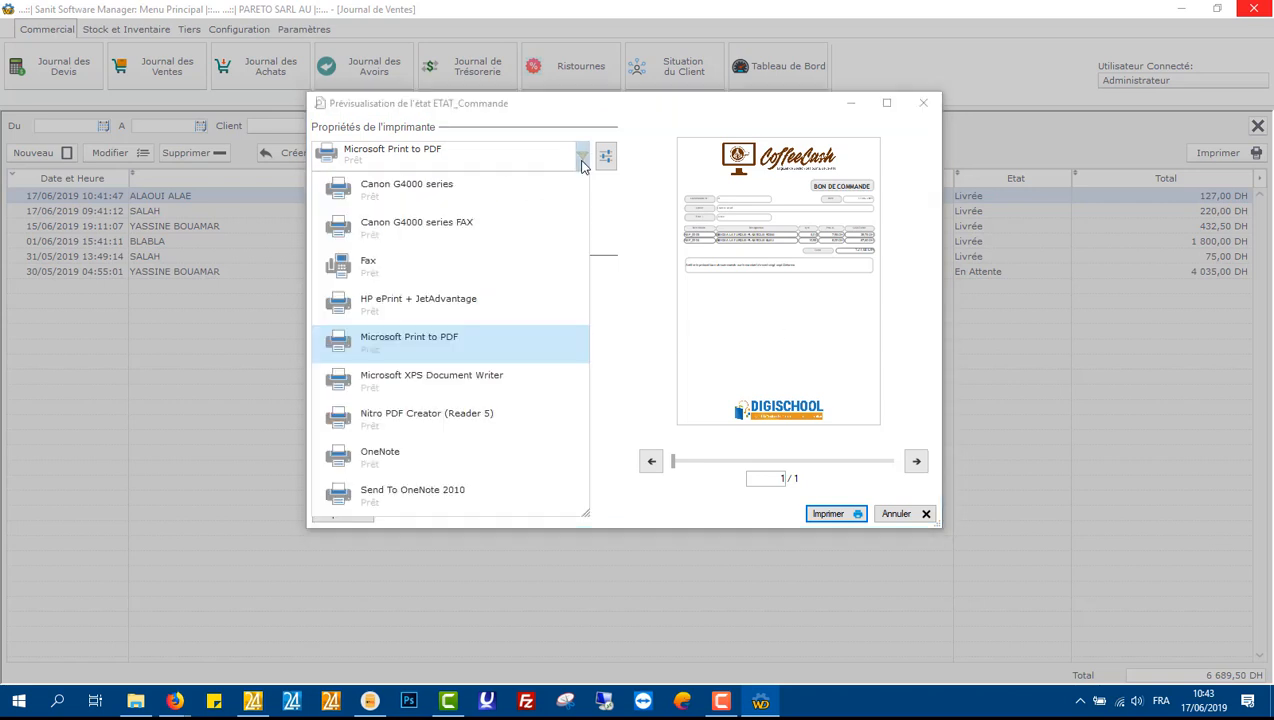
left_click(578, 168)
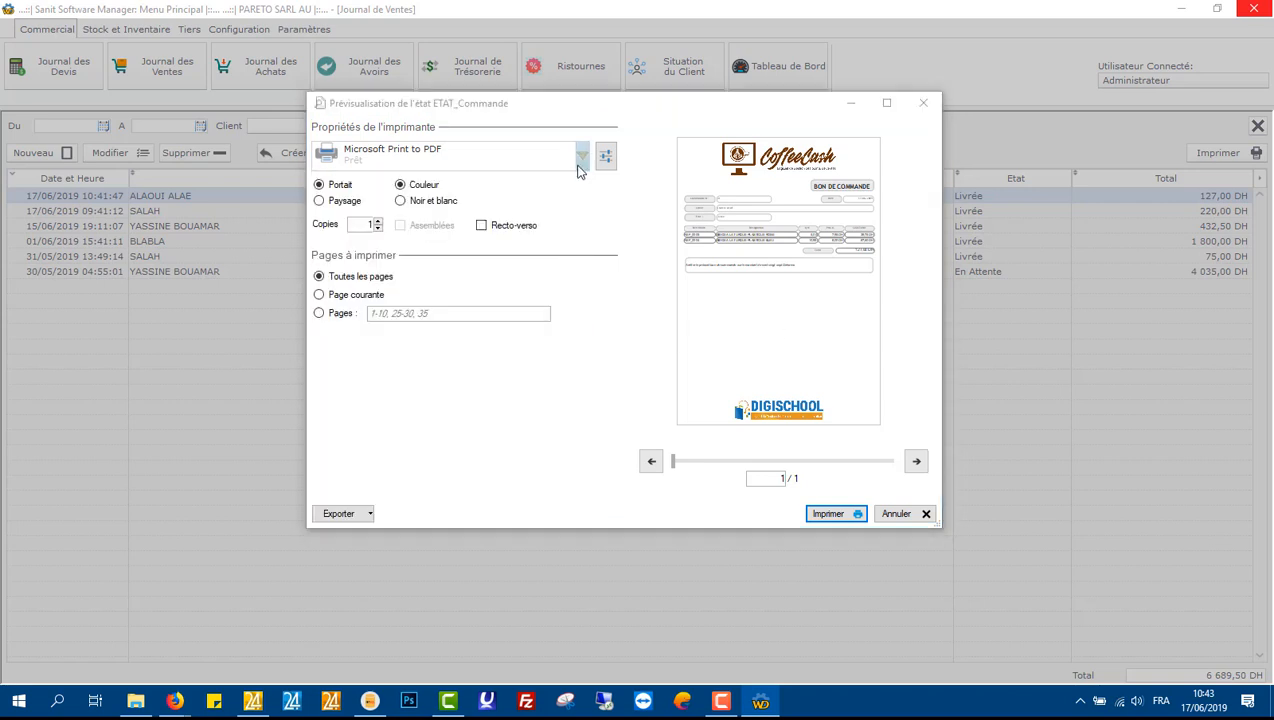
left_click(377, 222)
left_click(377, 227)
left_click(377, 221)
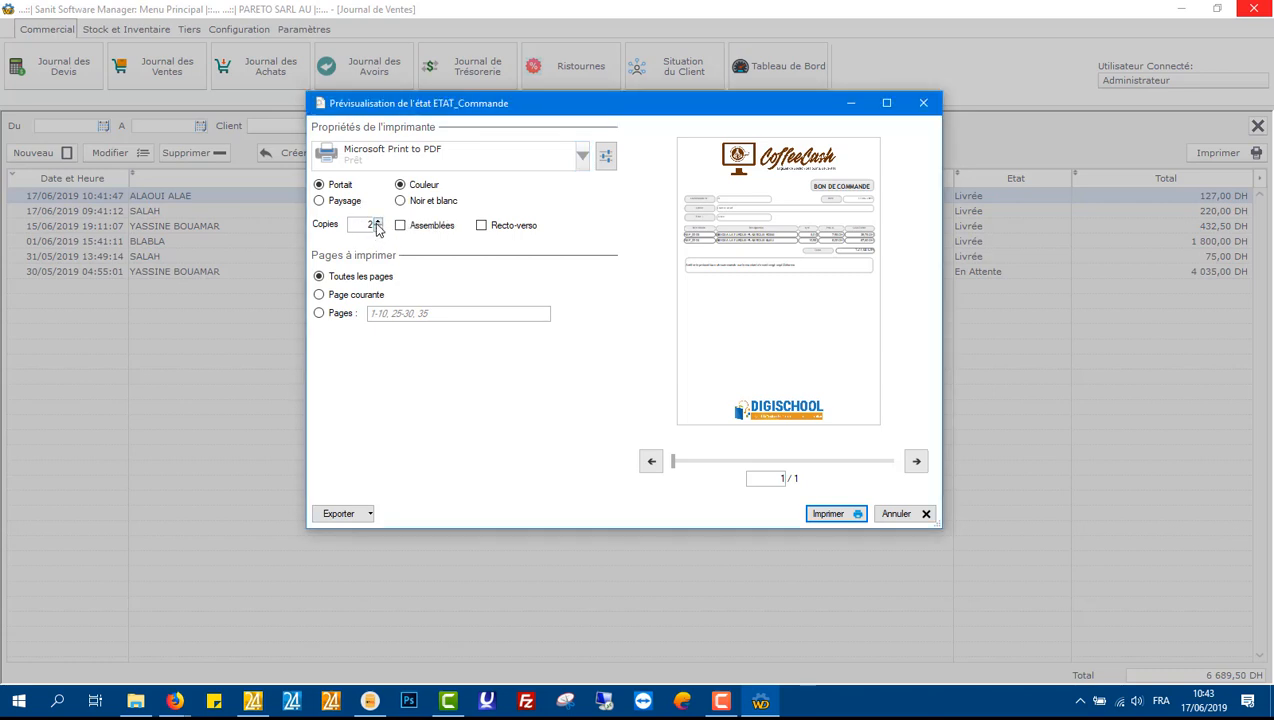
left_click(377, 228)
left_click(923, 103)
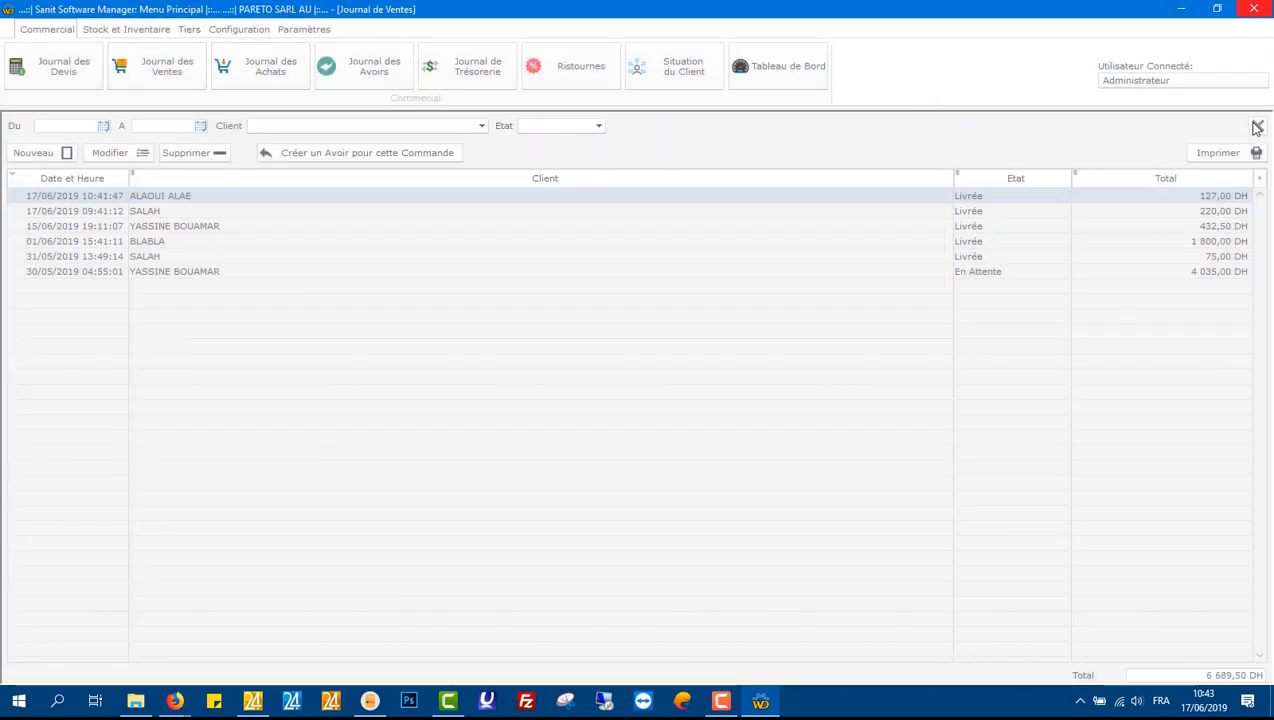
Step: Close the sales journal, open the client list to review client balances, then close it
left_click(1257, 127)
left_click(189, 30)
left_click(170, 80)
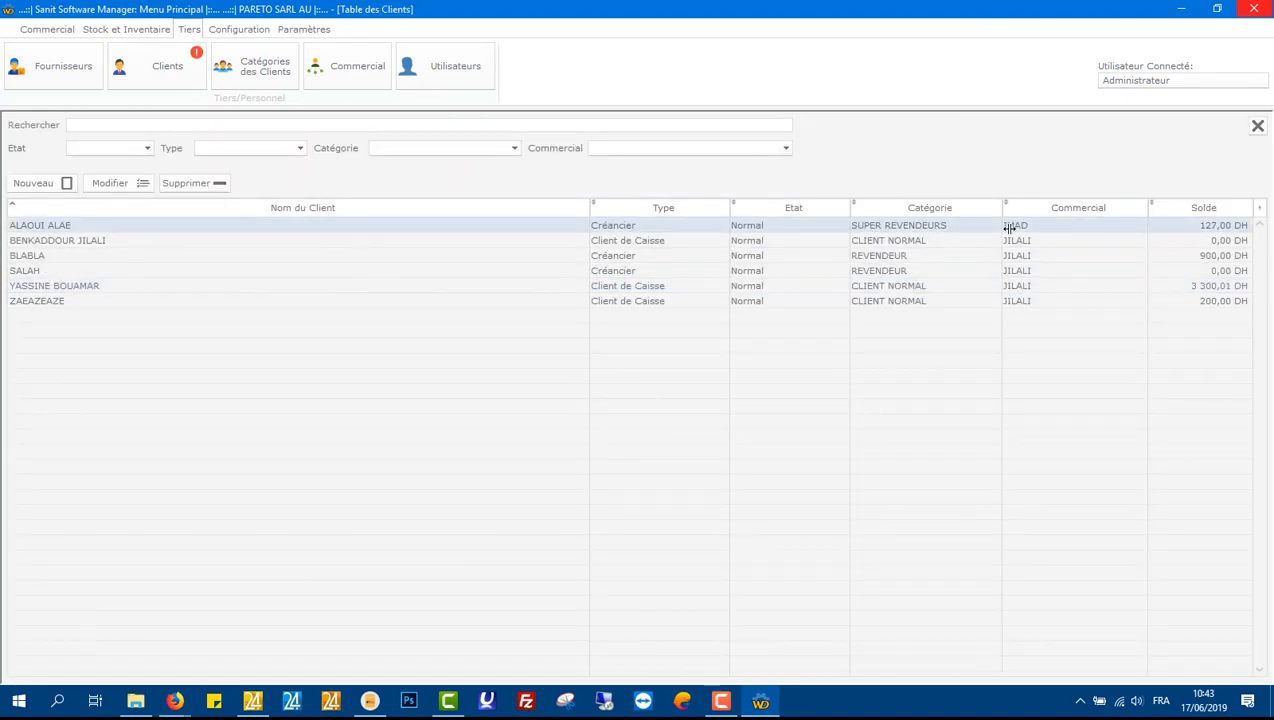
left_click(1257, 126)
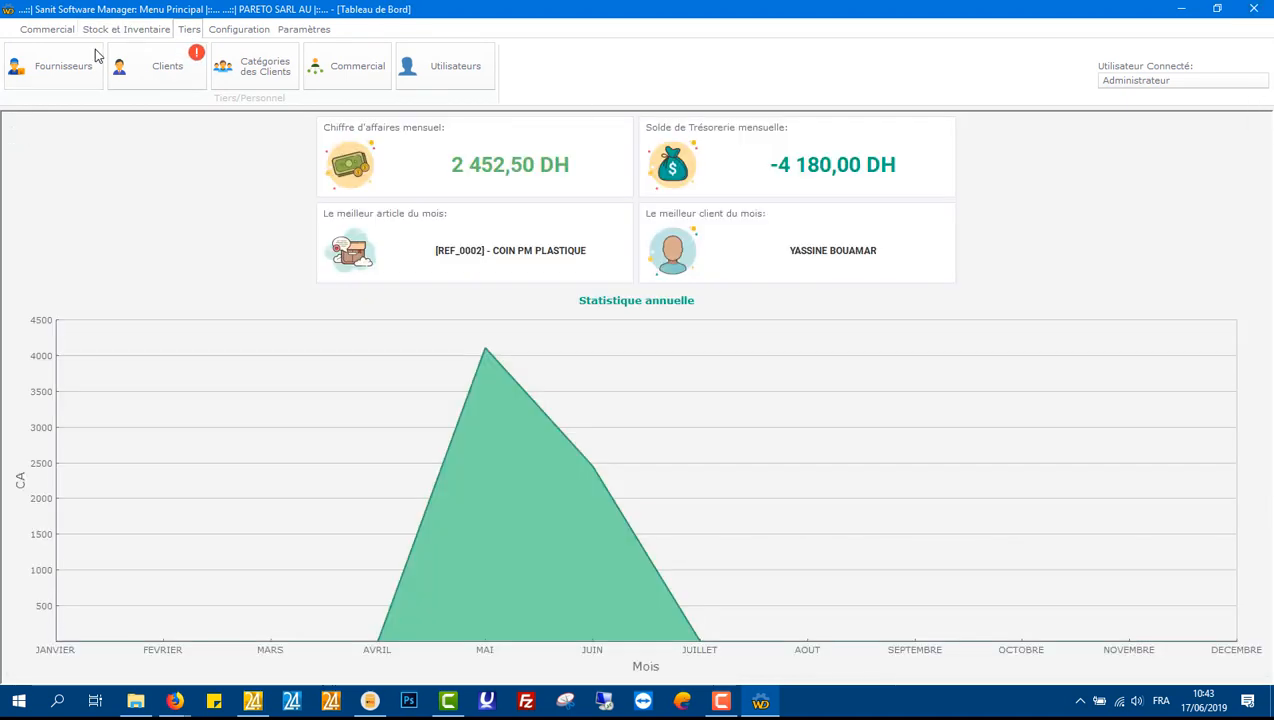
Step: Open the sales journal, select the most recent order, and close the journal
left_click(63, 33)
left_click(190, 68)
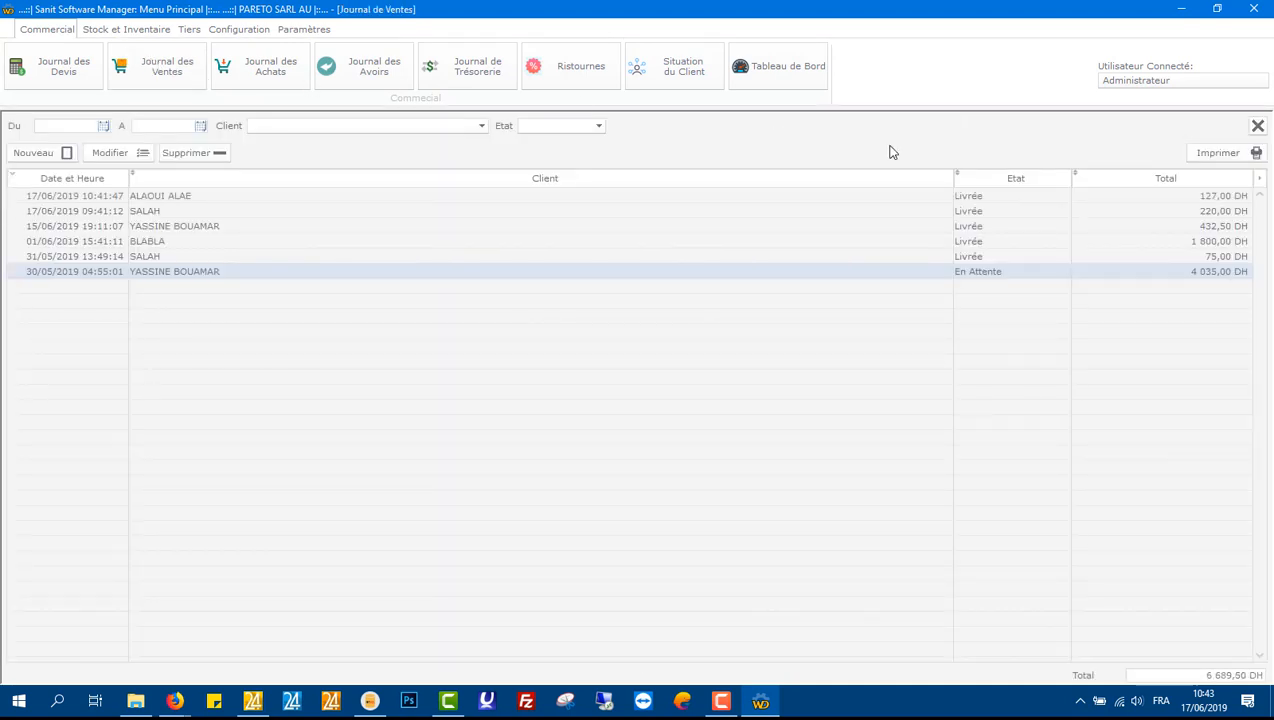
left_click(1038, 197)
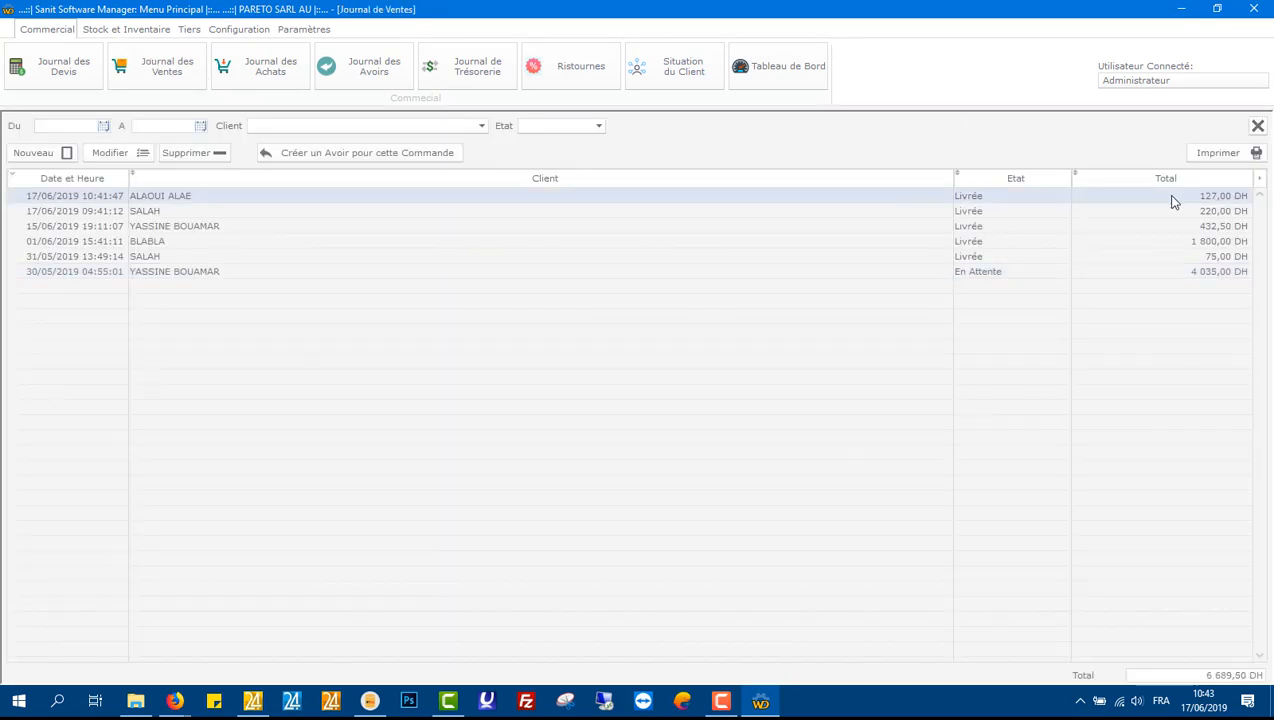
left_click(1257, 128)
Step: Record a 127,00 DH cash client payment from the new order's client in the treasury journal, then close it
left_click(462, 79)
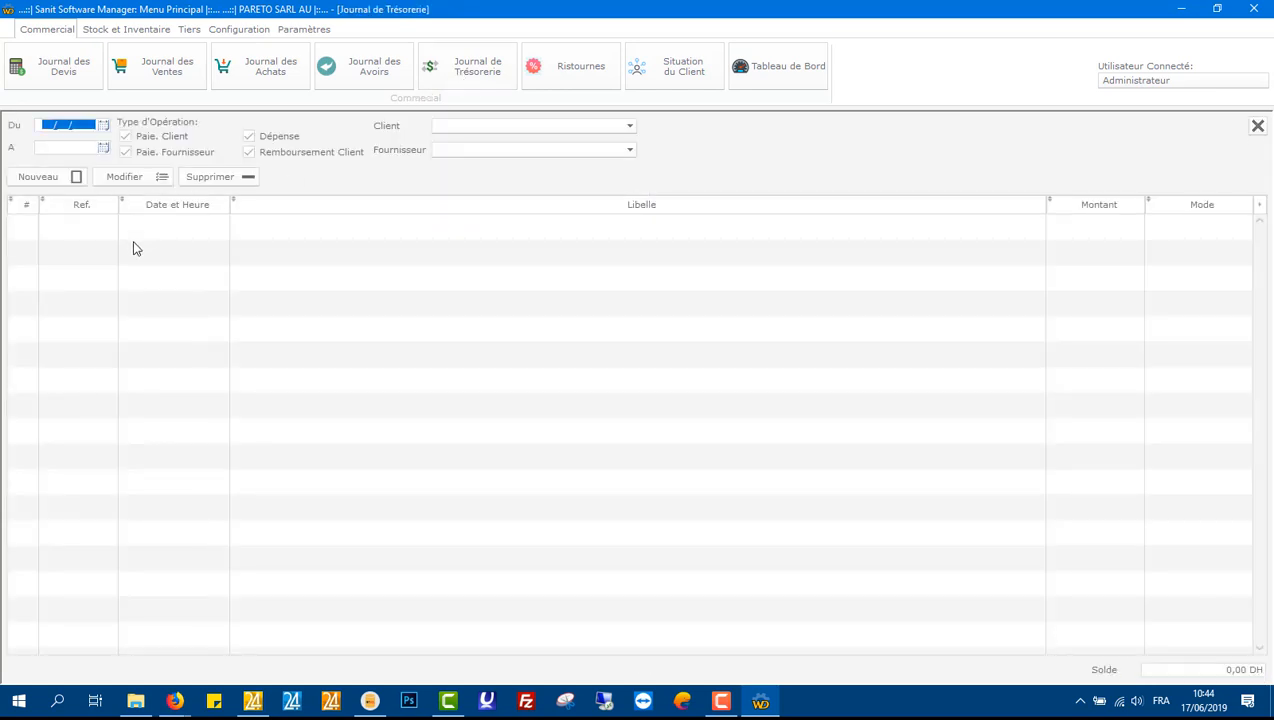
left_click(56, 177)
left_click(612, 429)
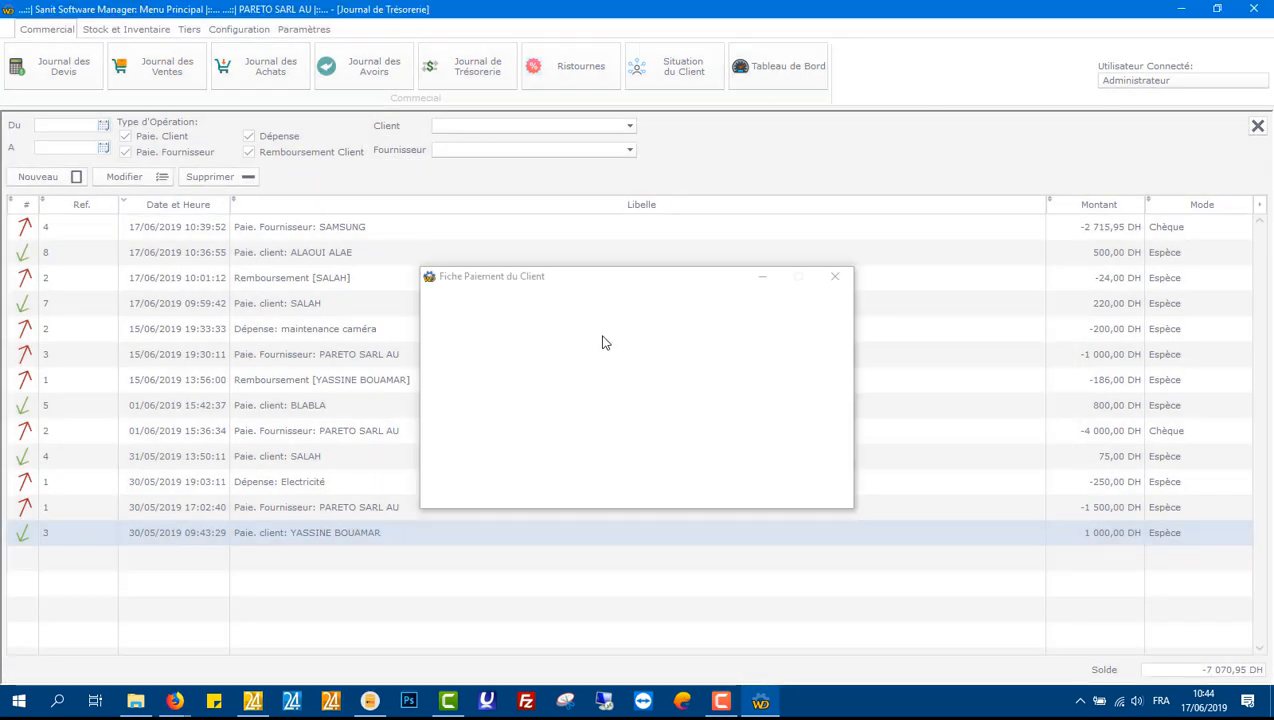
left_click(842, 323)
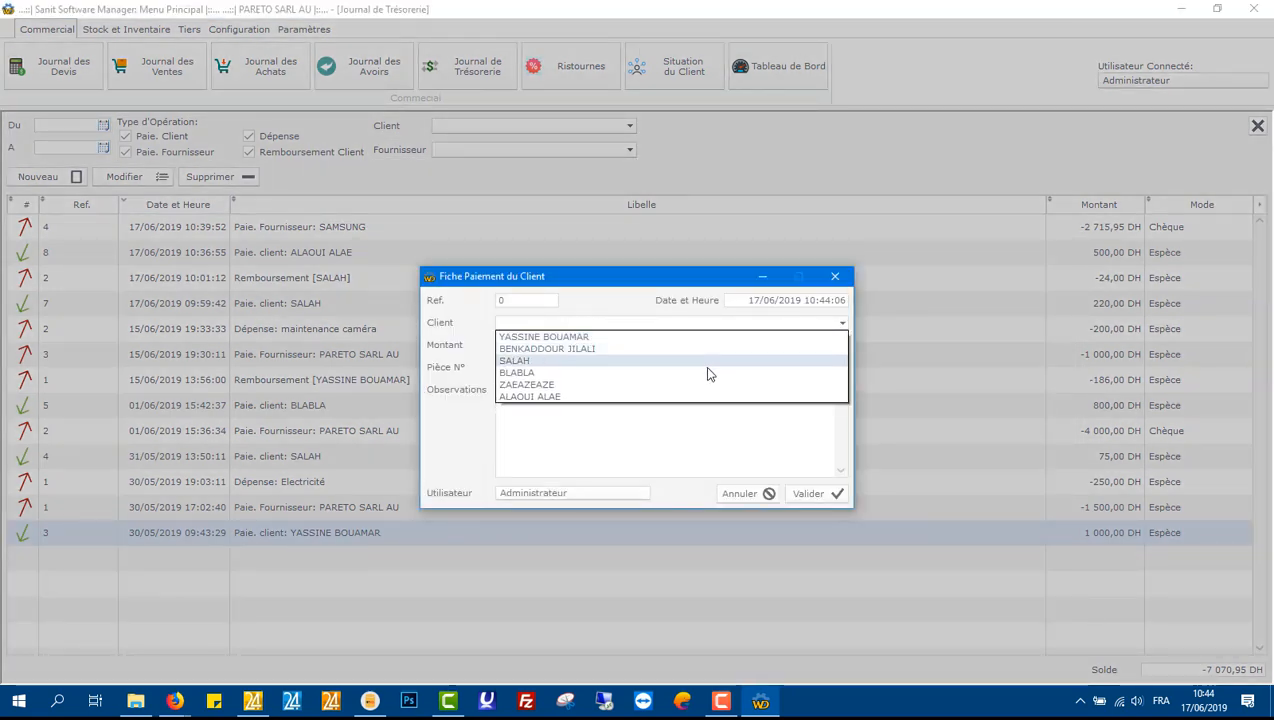
left_click(684, 397)
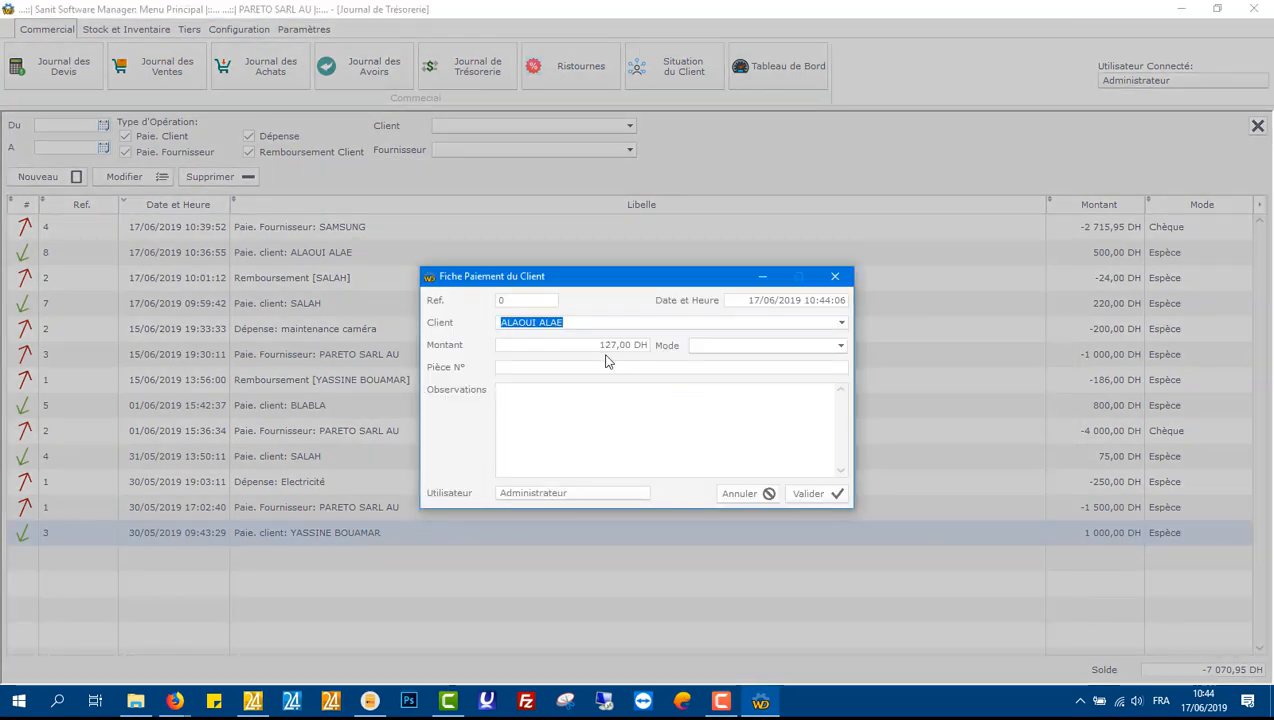
left_click(777, 346)
left_click(748, 358)
left_click(816, 494)
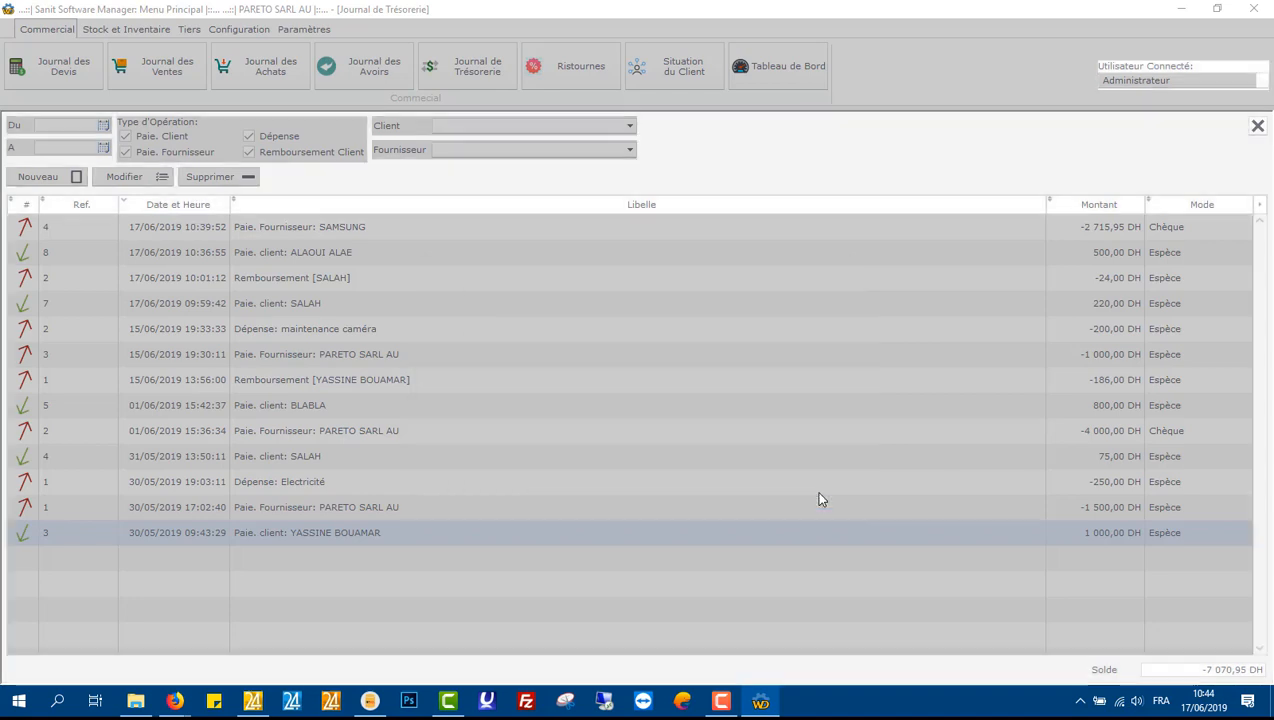
left_click(1257, 126)
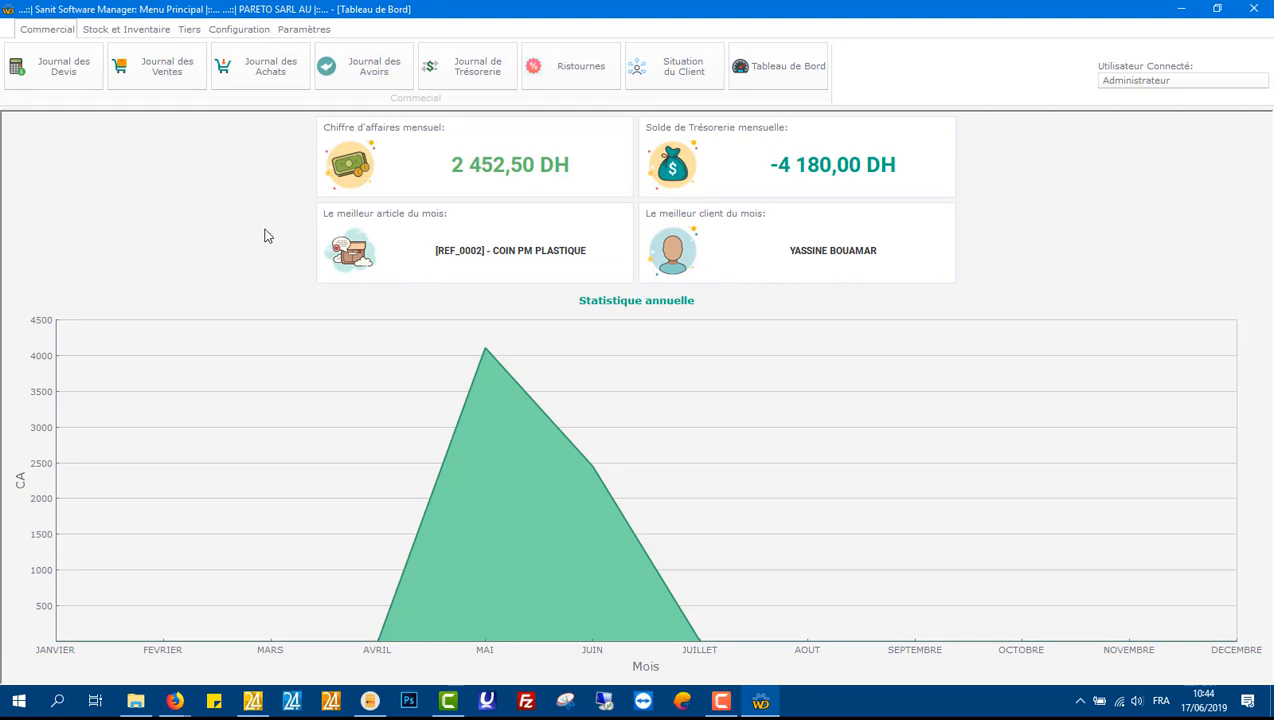
Step: Start a new credit note in the credit notes journal for the same client, with state Reçue
left_click(362, 70)
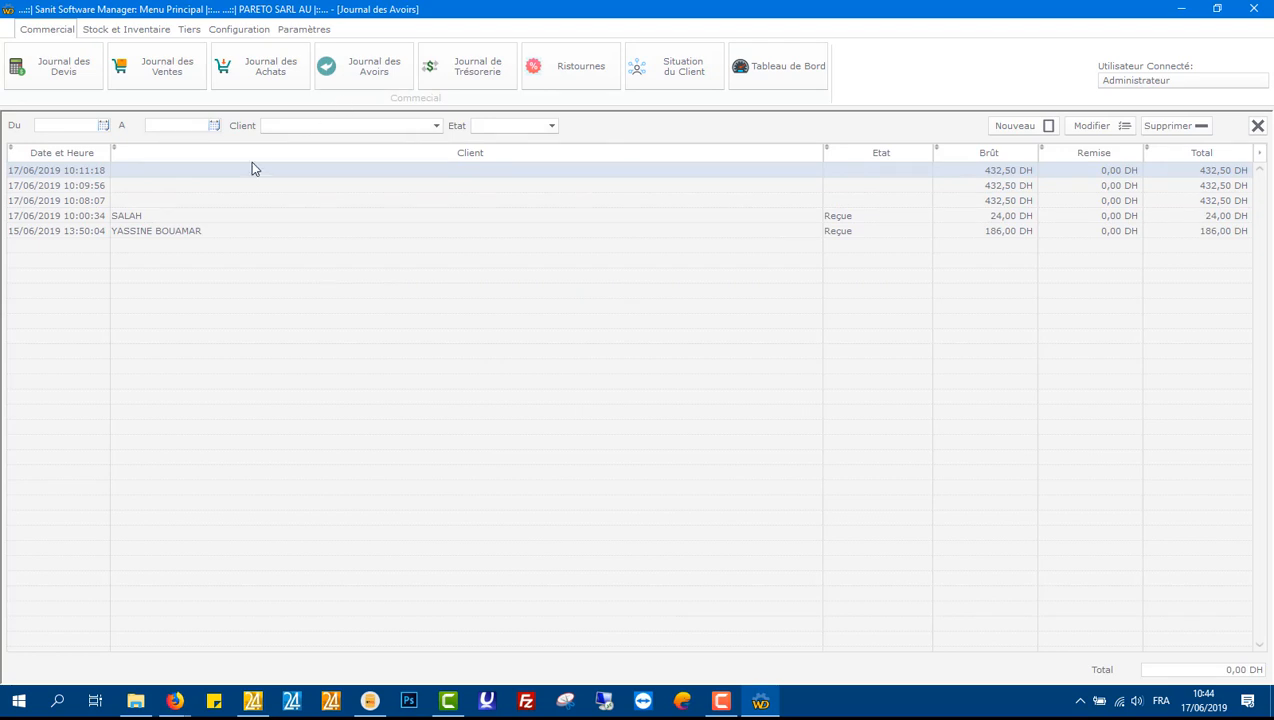
left_click(1008, 130)
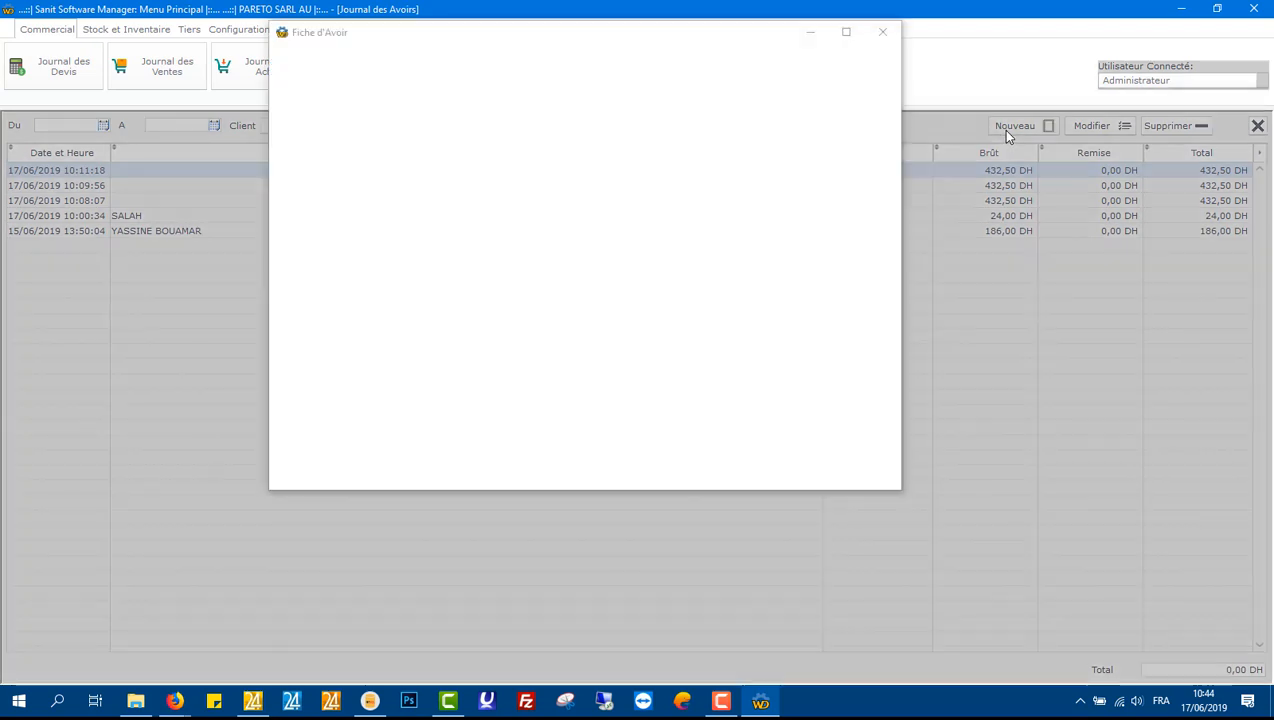
left_click(502, 85)
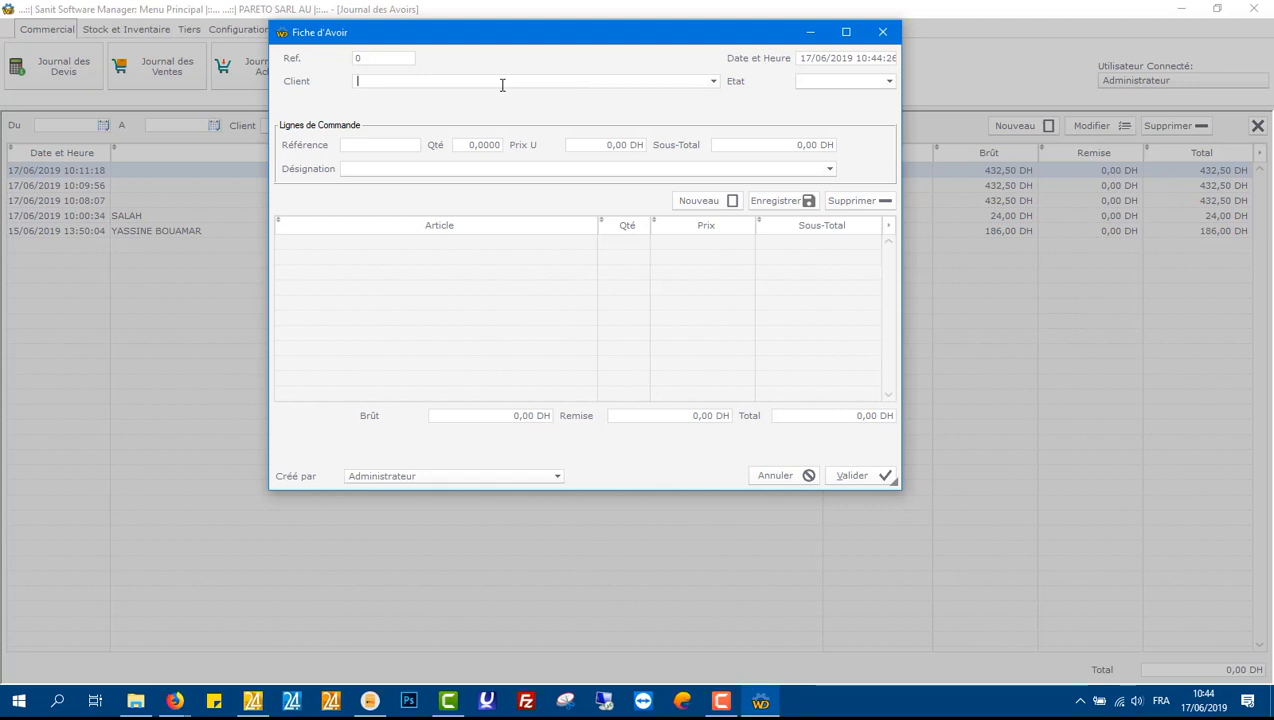
type("al")
key("Tab")
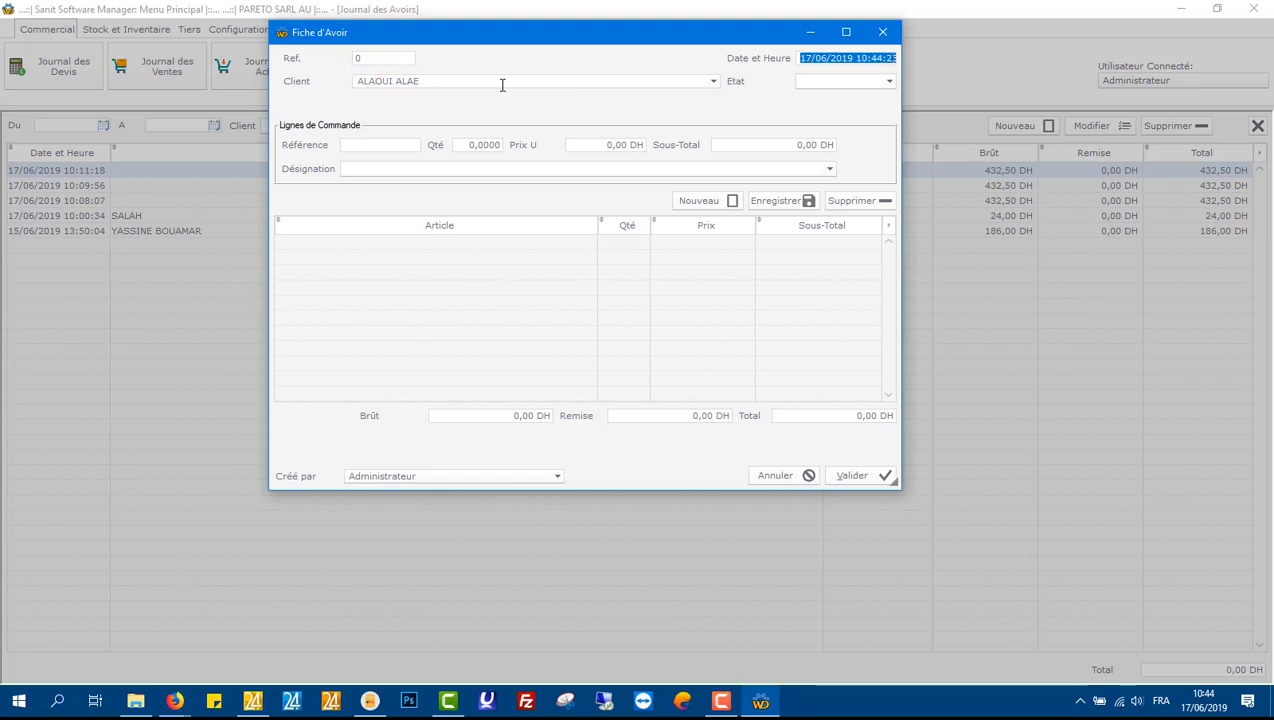
left_click(836, 88)
left_click(813, 105)
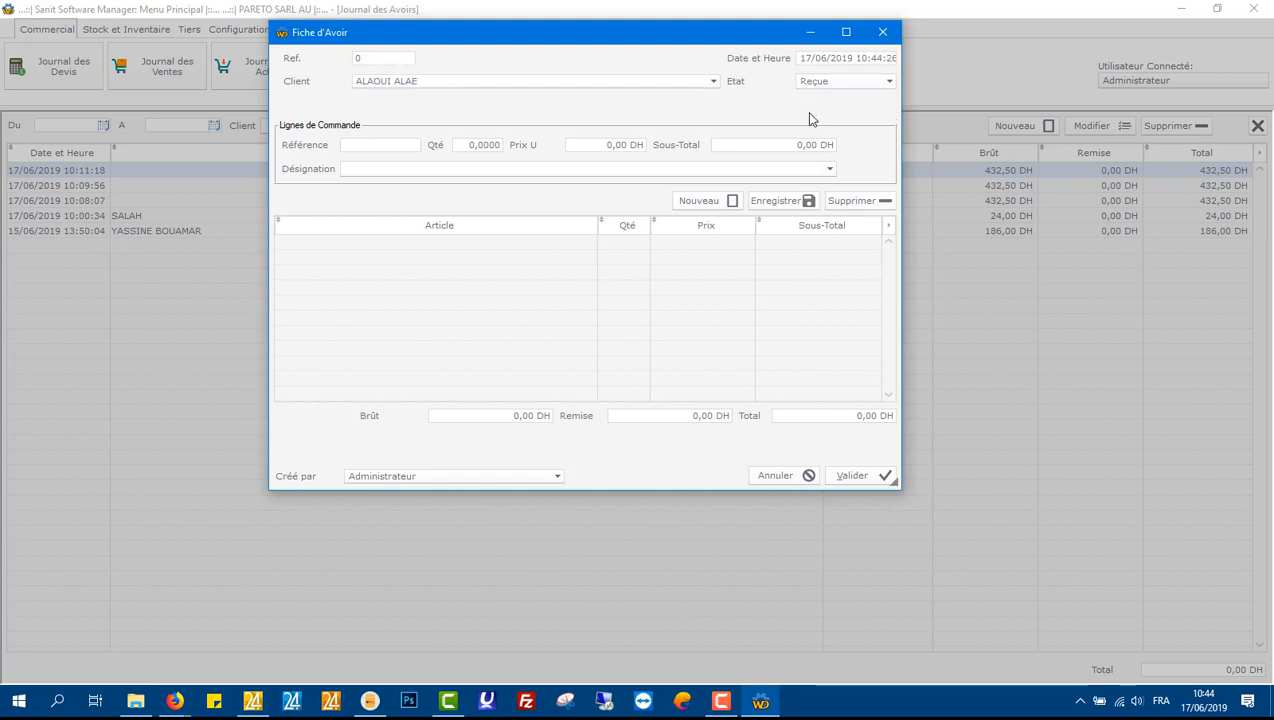
Step: Add item REF_0005 with quantity 2 at 9,75 DH to the credit note, validate it, and close the journal
left_click(397, 147)
type("REF_0005")
key("Tab")
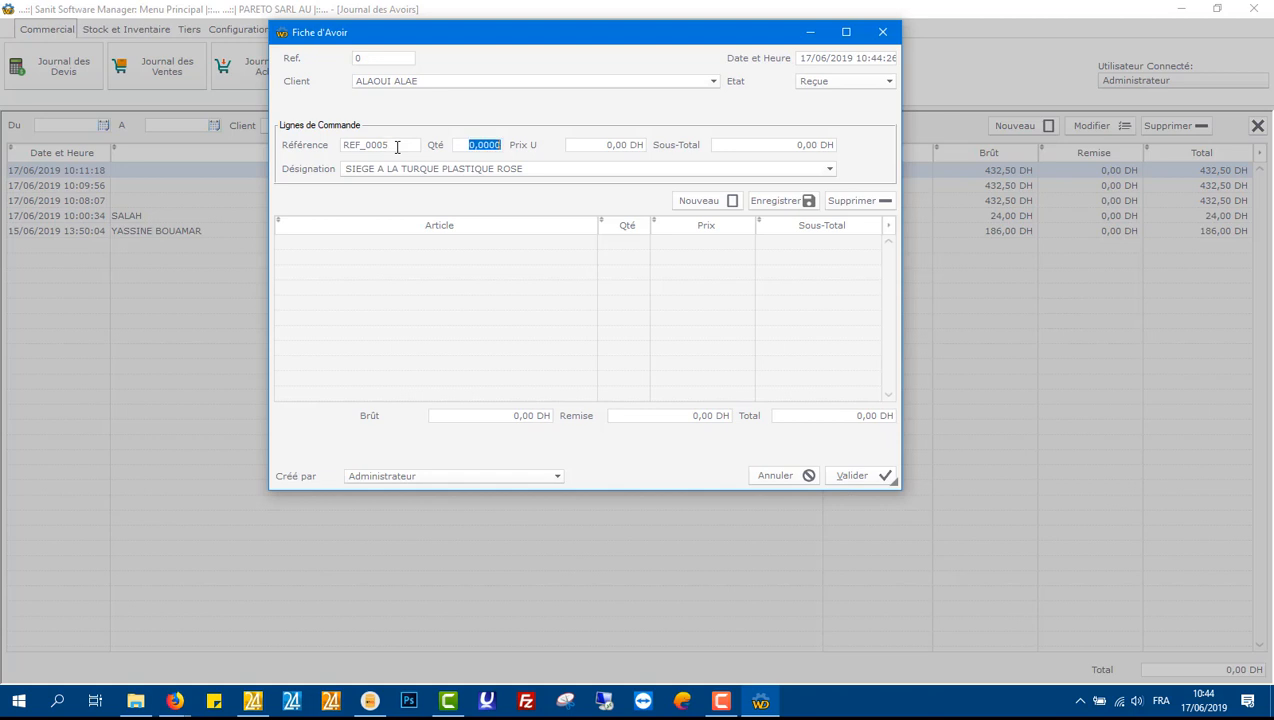
type("2")
key("Tab")
type("9,75")
key("Return")
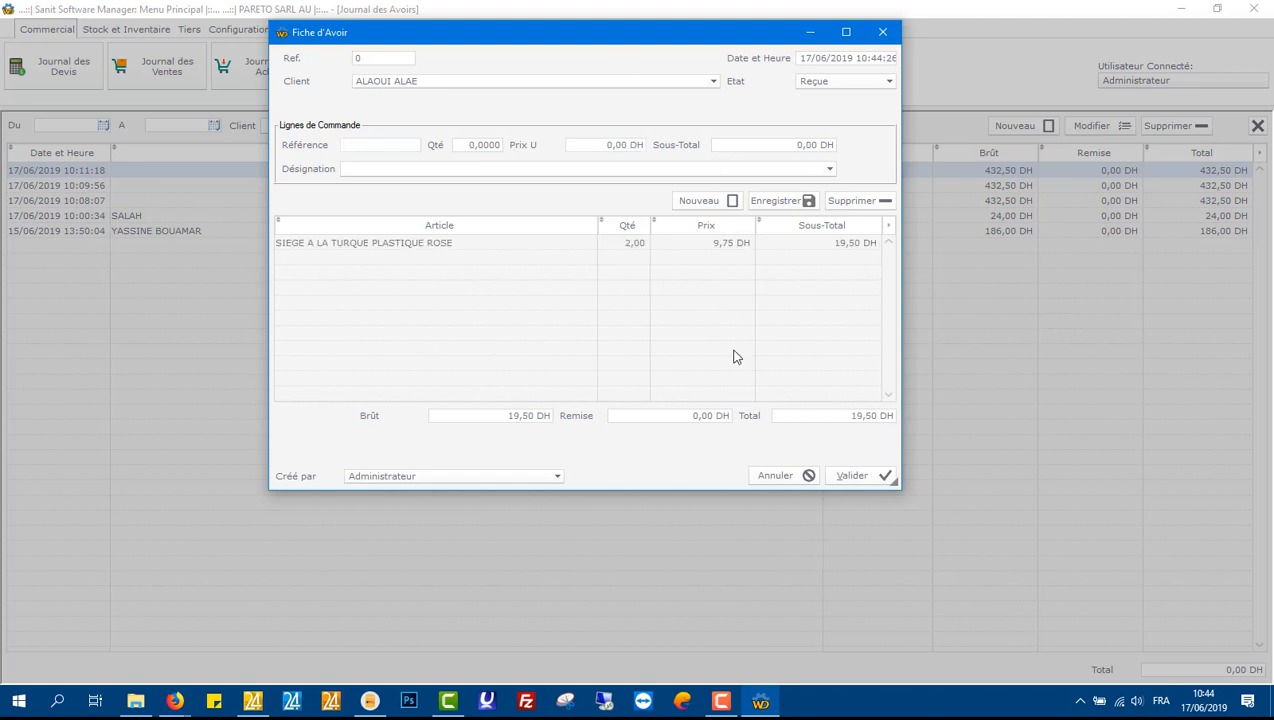
left_click(854, 476)
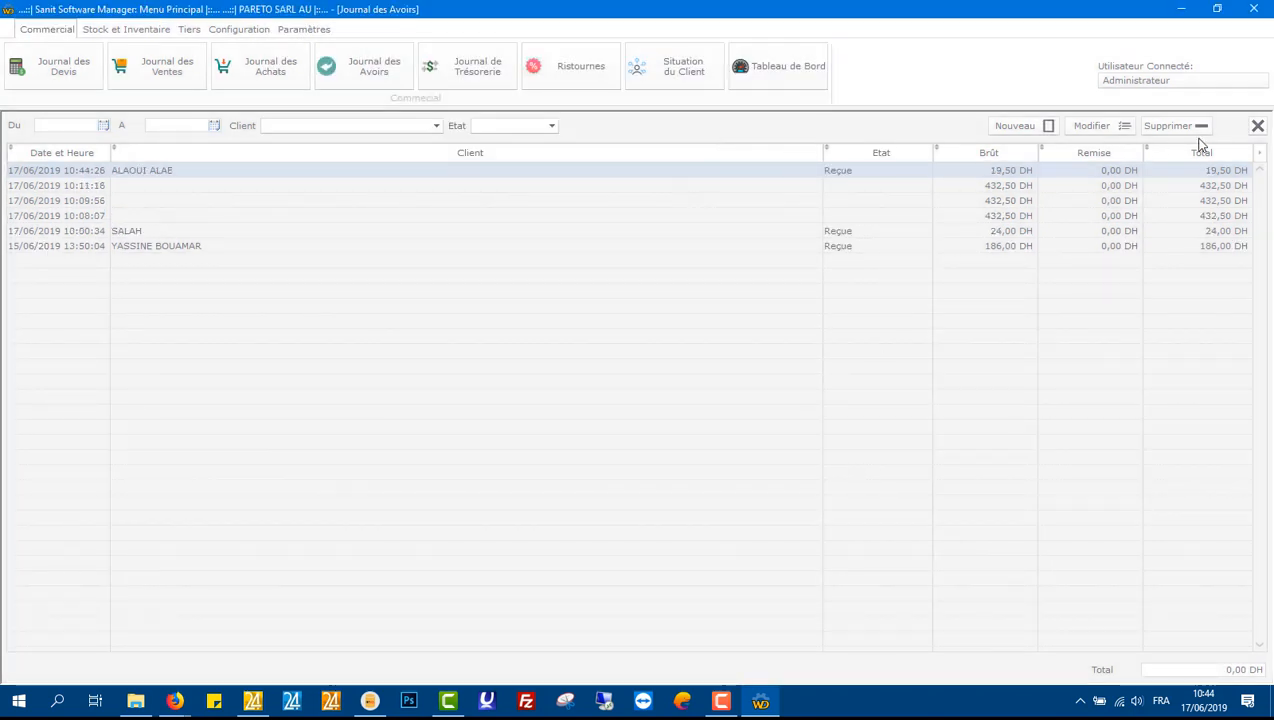
left_click(1258, 126)
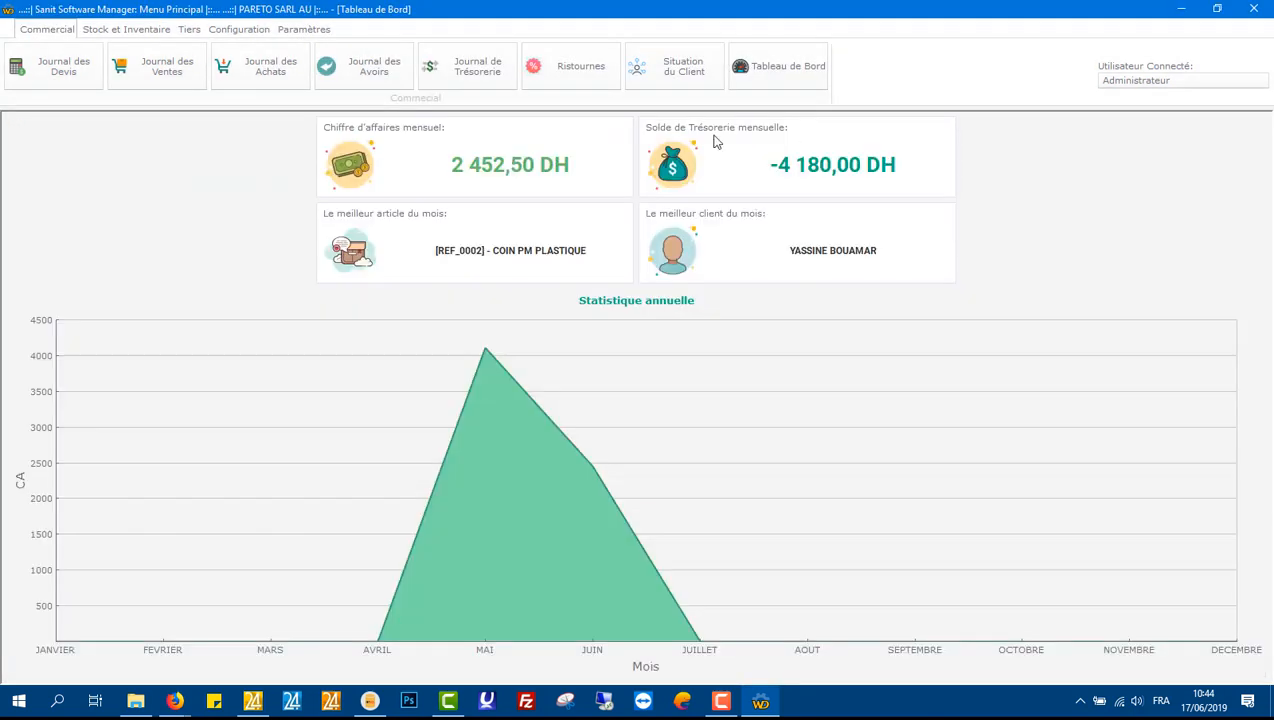
Step: Open the client list to check the client's balance, then close it
left_click(190, 29)
left_click(140, 66)
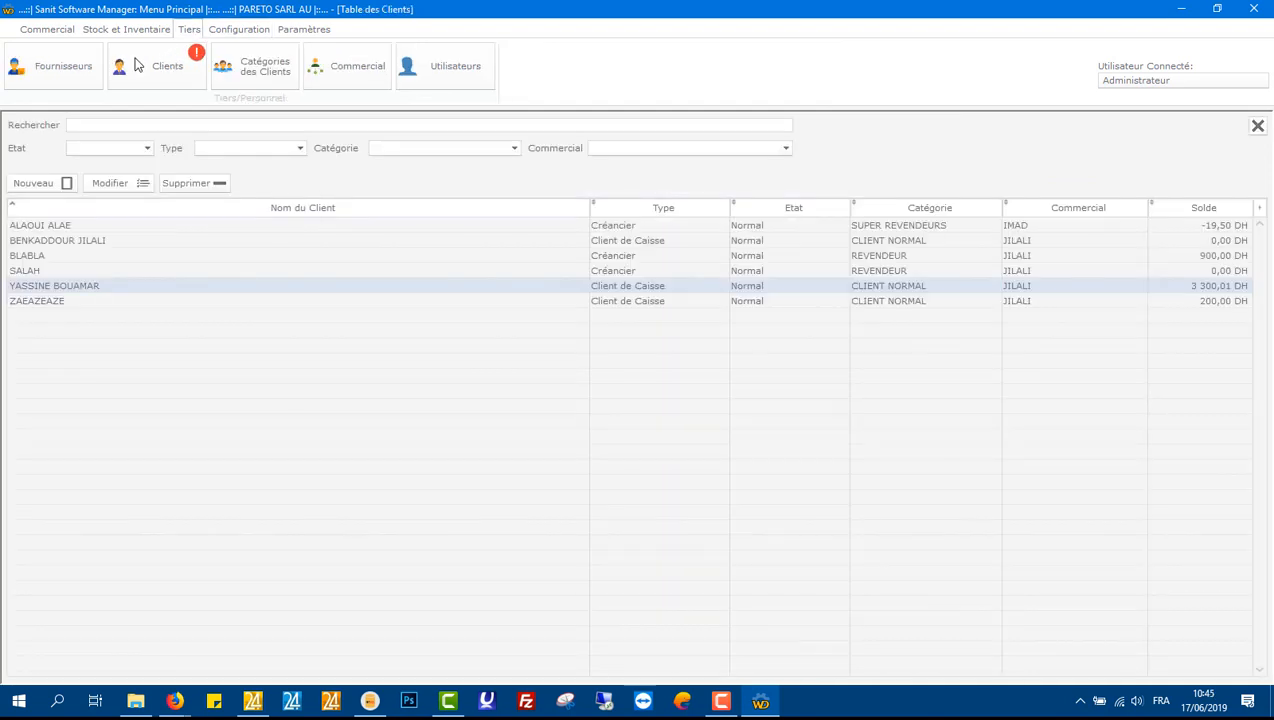
left_click(166, 226)
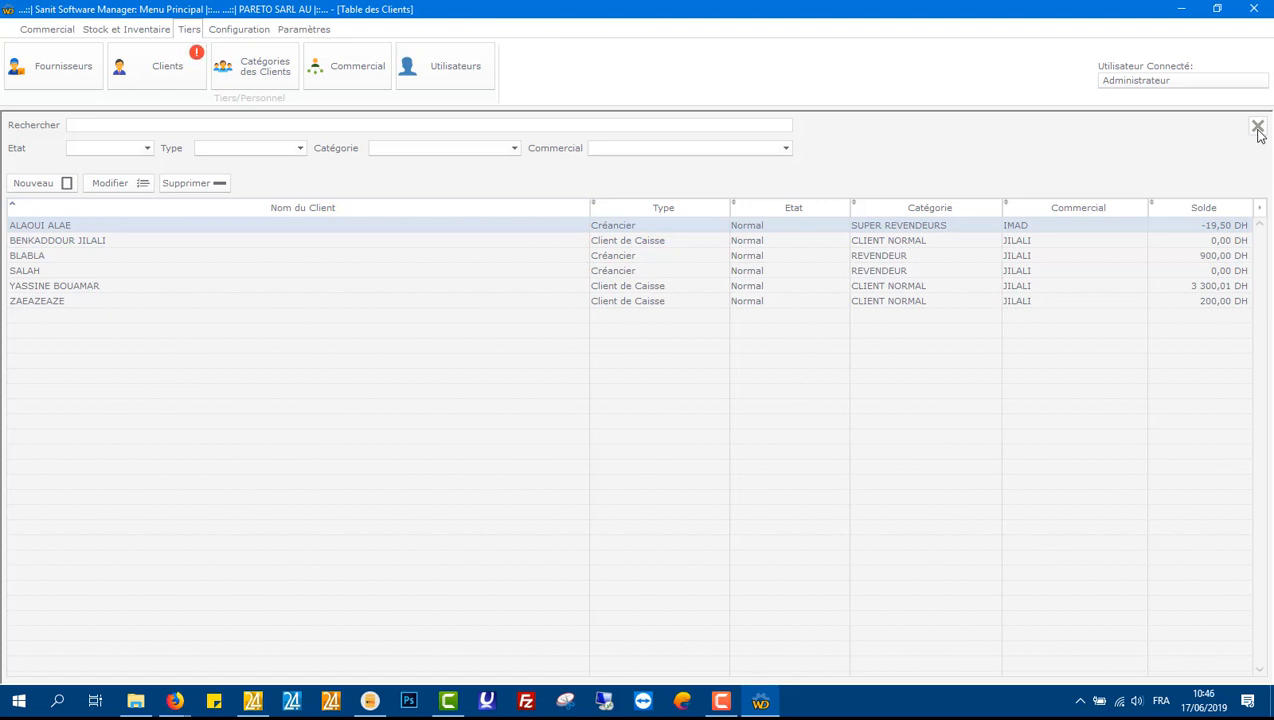
left_click(1258, 130)
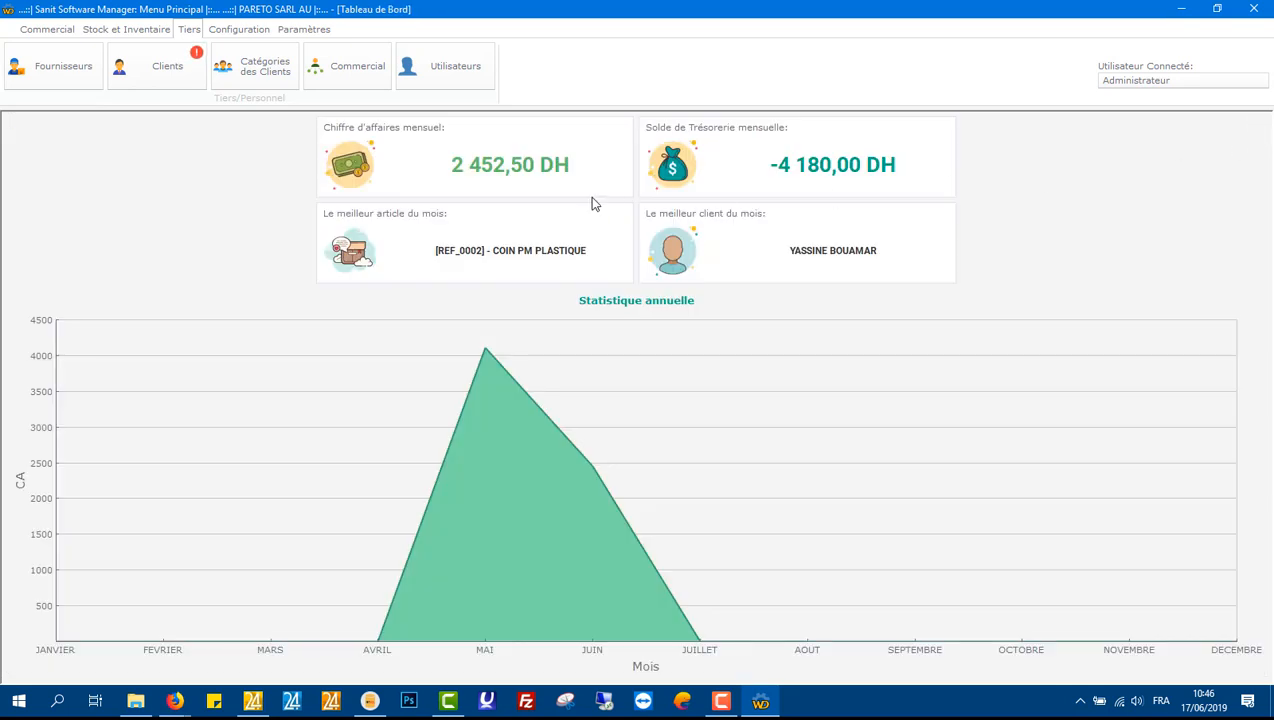
Step: Record a 19,50 DH cash client refund for the same client in the treasury journal, then close it
left_click(70, 30)
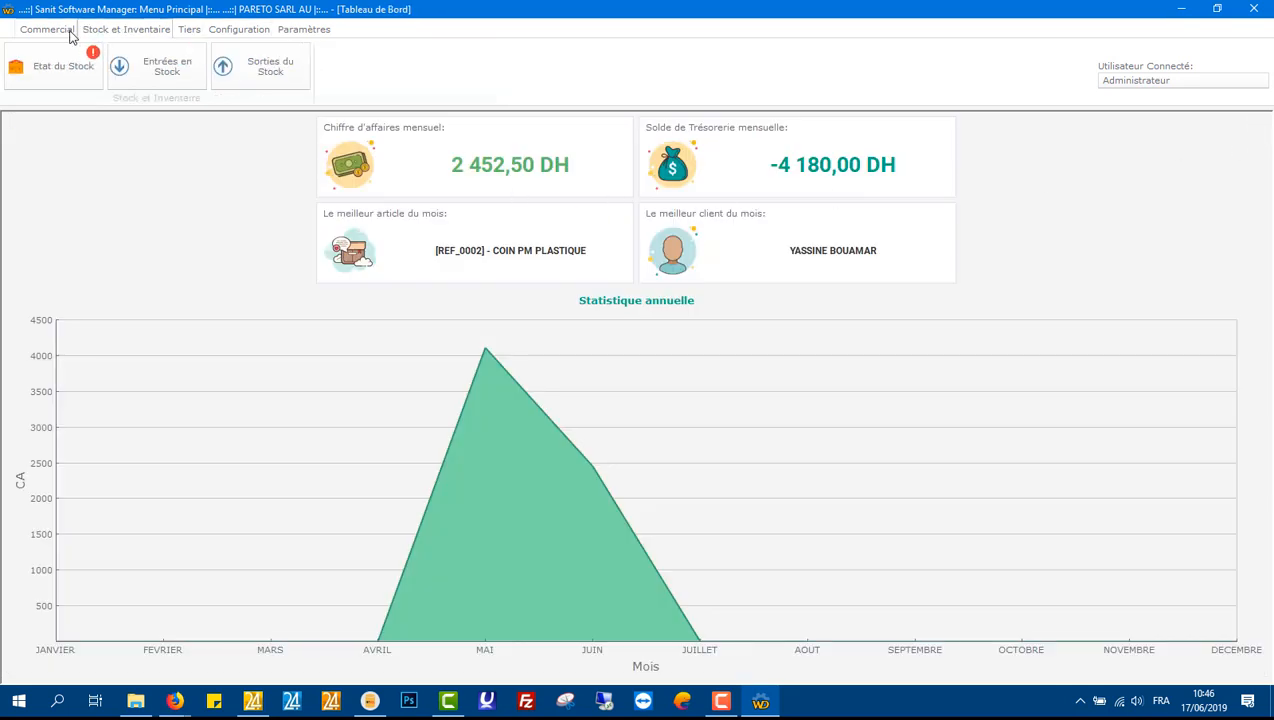
left_click(477, 63)
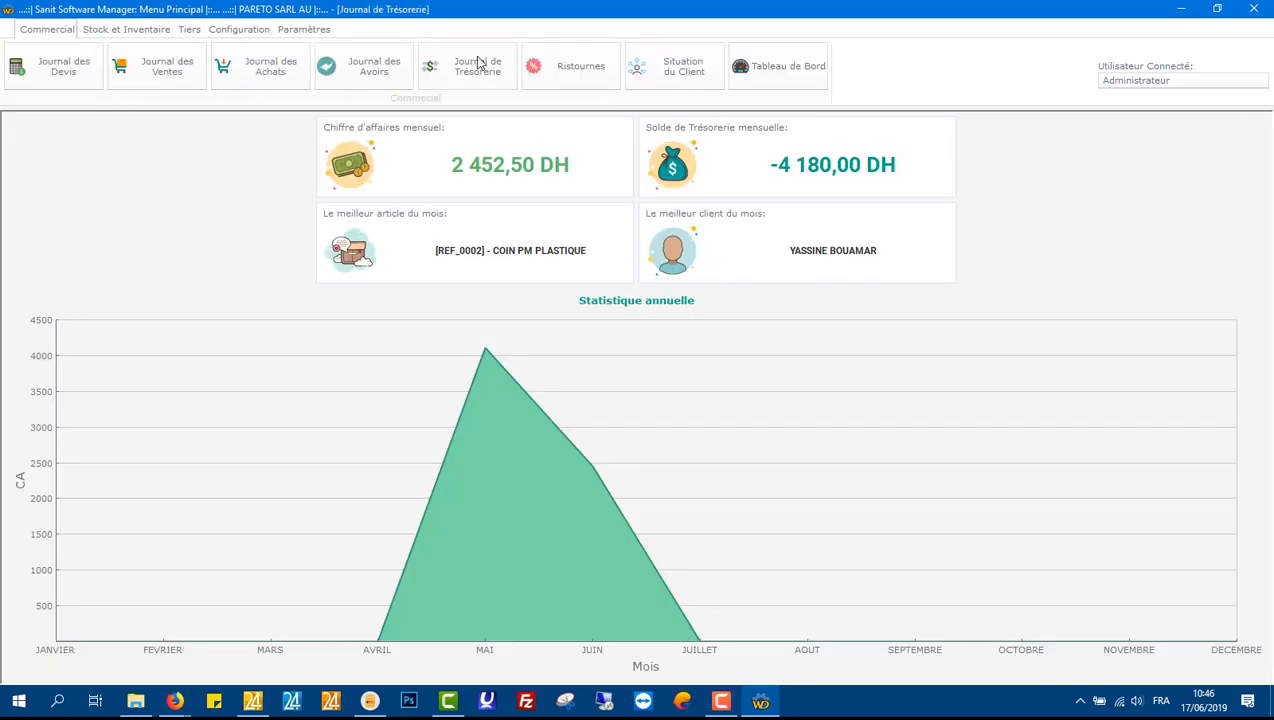
left_click(78, 177)
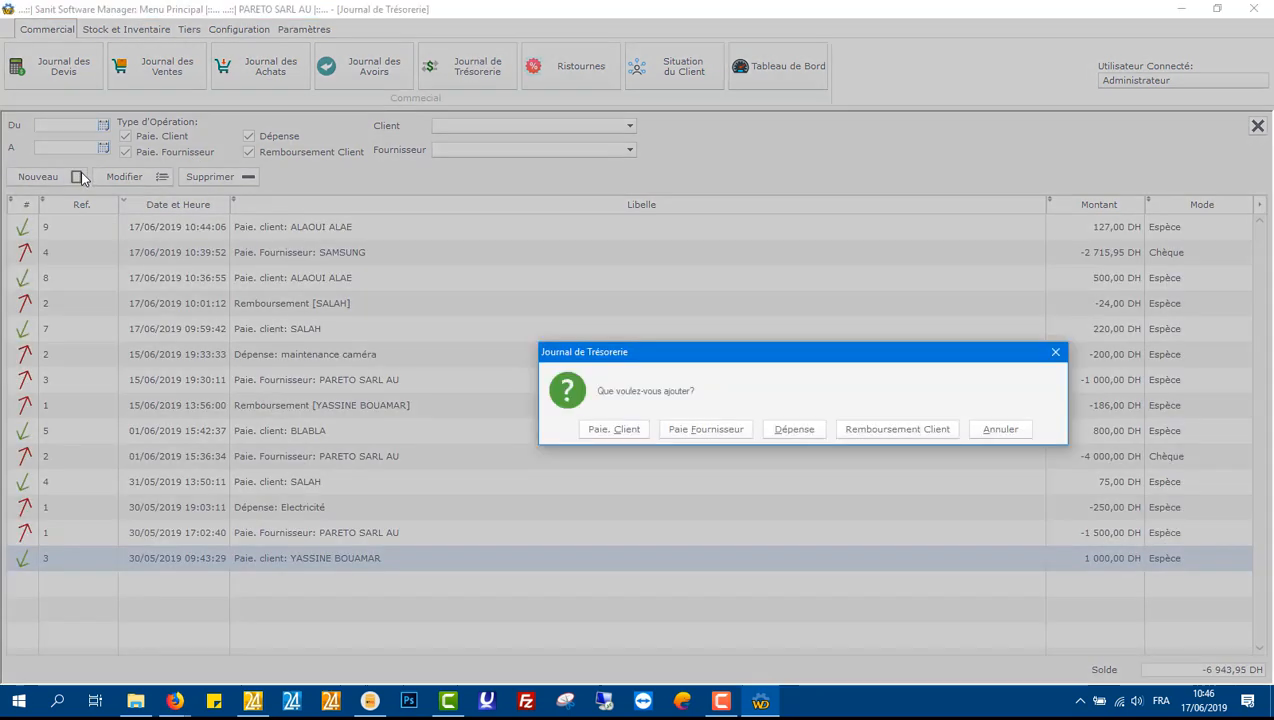
left_click(890, 430)
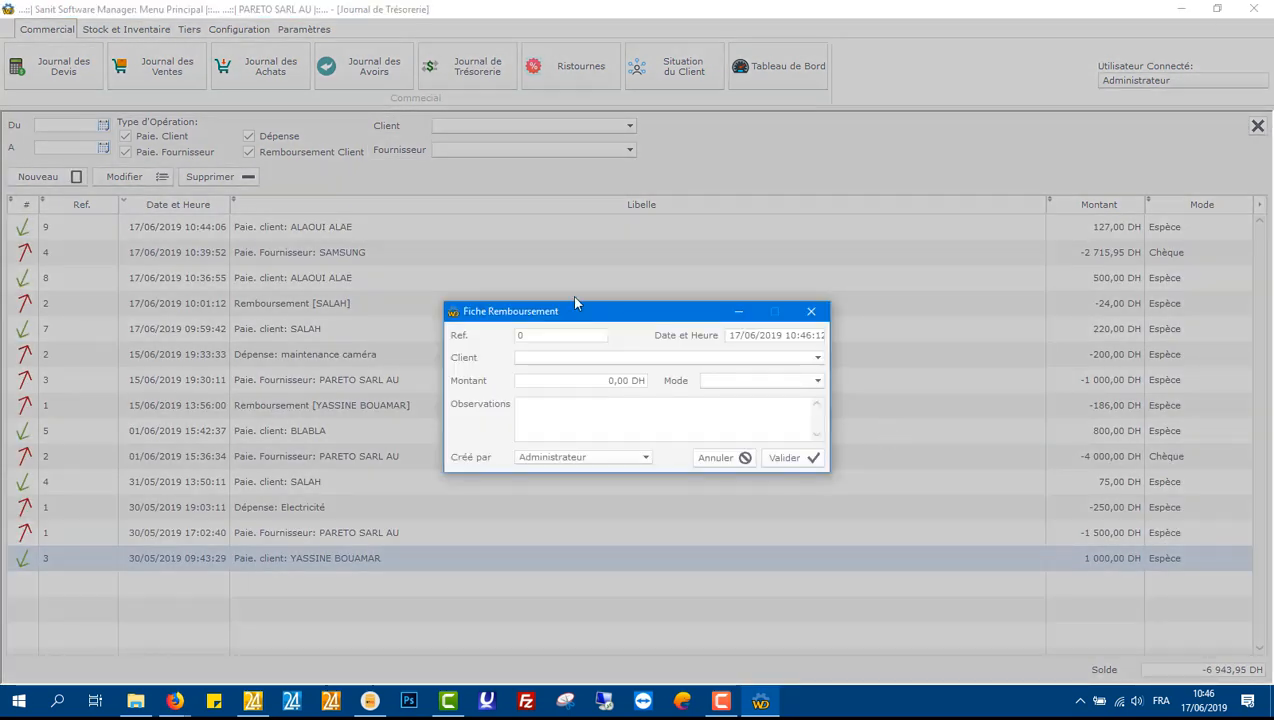
left_click(818, 359)
left_click(653, 389)
left_click(628, 381)
type("15,50")
left_click(718, 381)
left_click(735, 395)
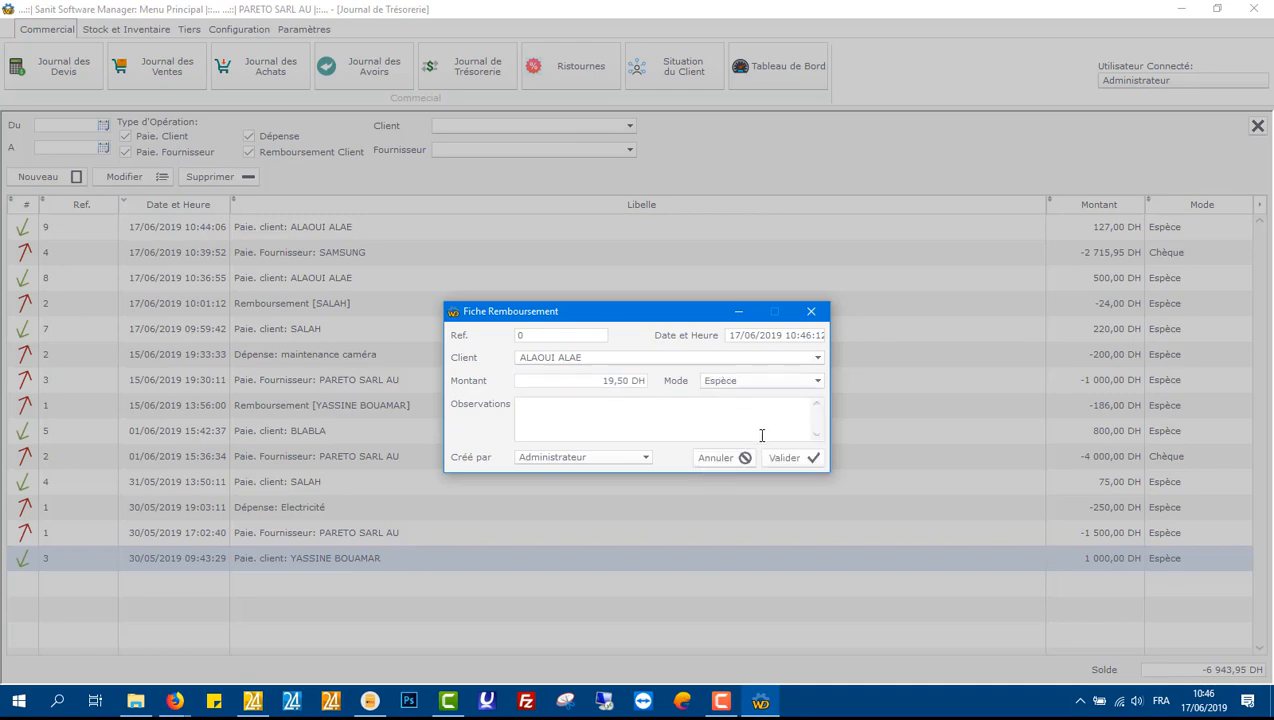
left_click(785, 459)
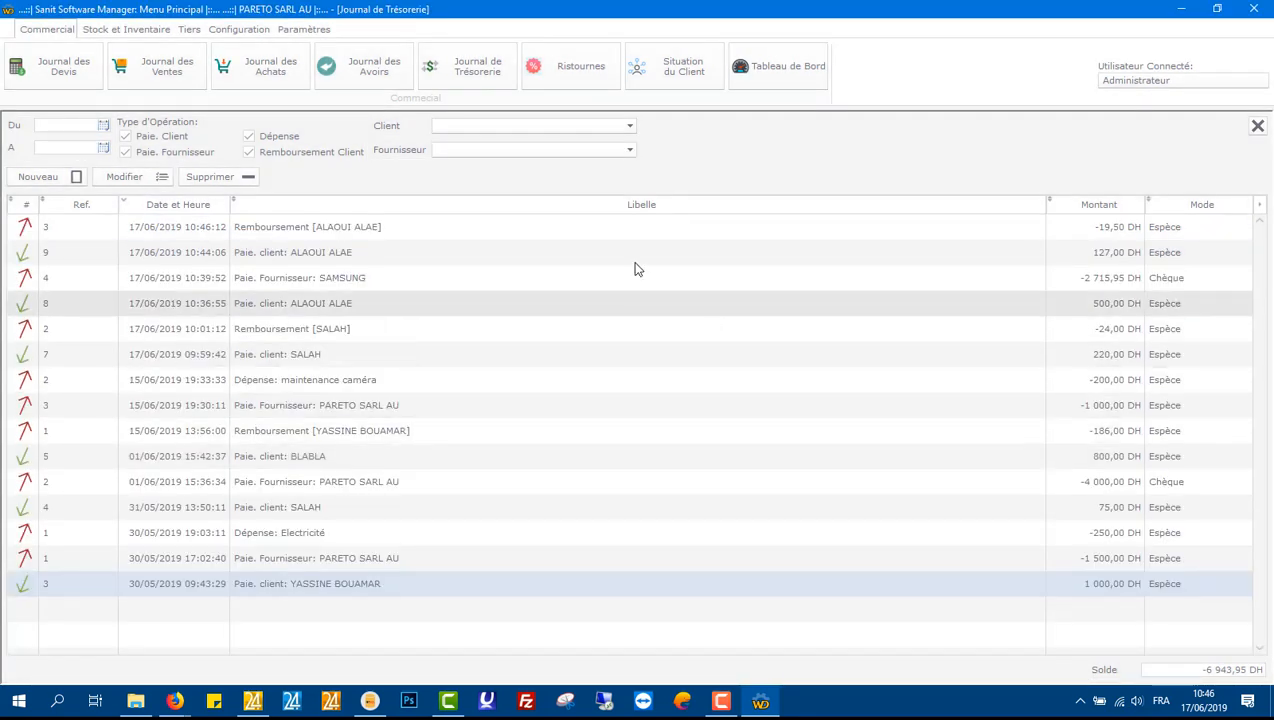
left_click(1258, 126)
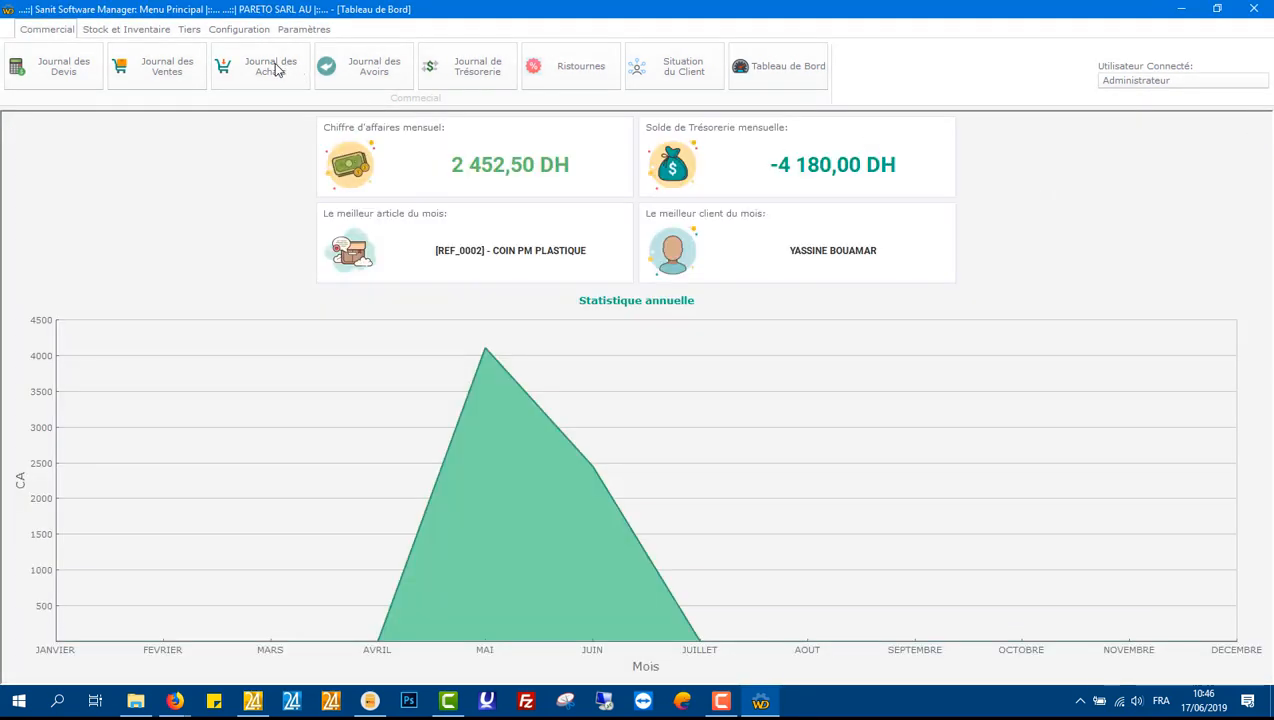
Step: Reopen the client list to review balances, then close it
left_click(189, 29)
left_click(136, 65)
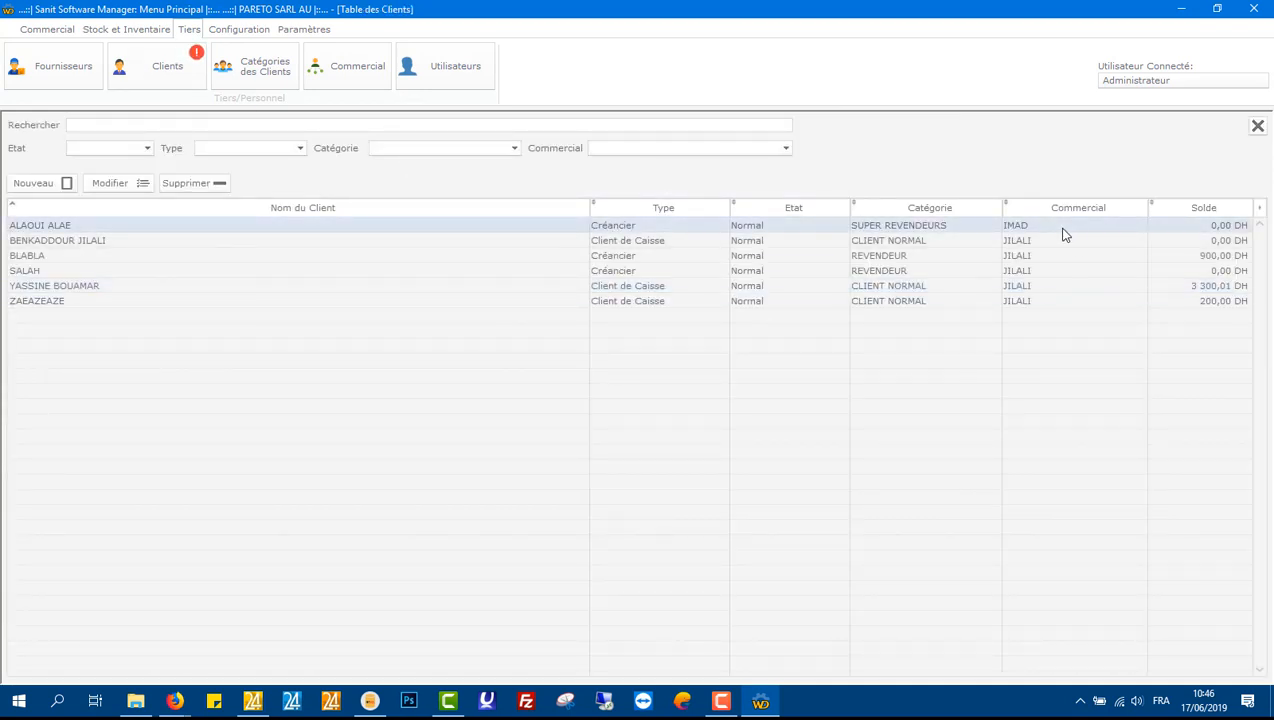
left_click(1258, 126)
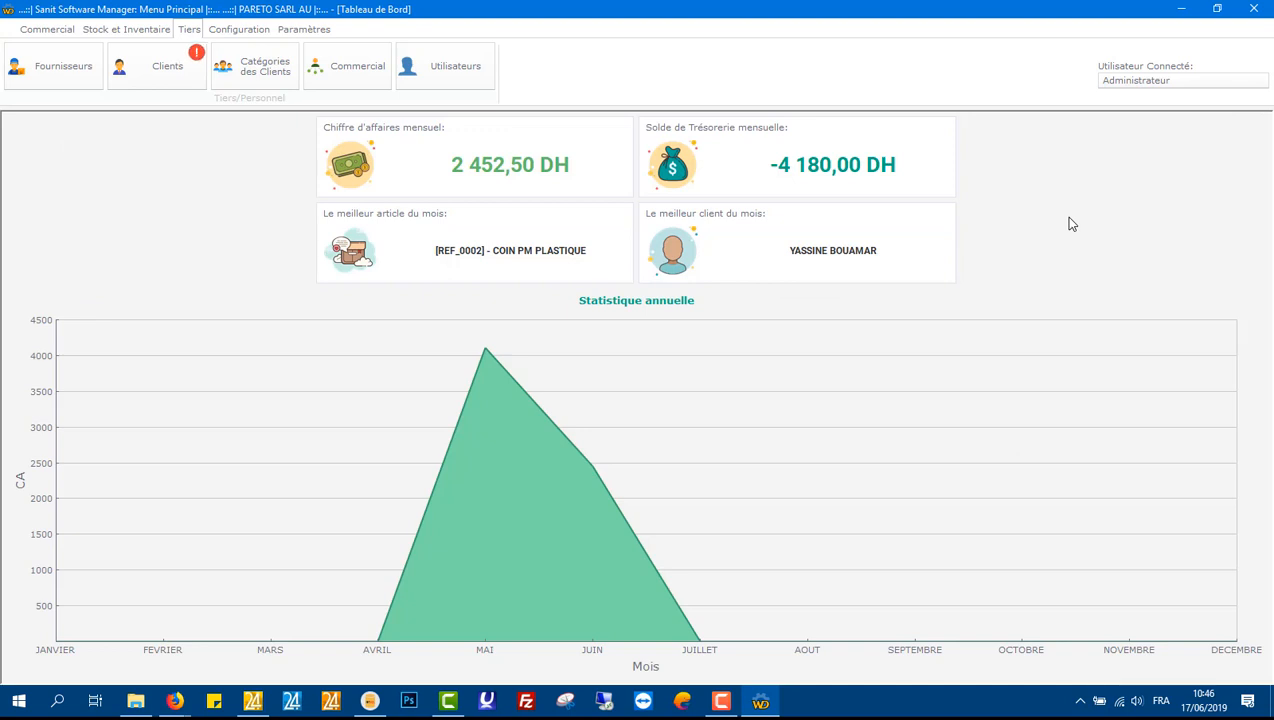
Step: Open the client situation, maximize it, and search the statement for the same client from 01/01/2019 to 17/06/2019
left_click(60, 30)
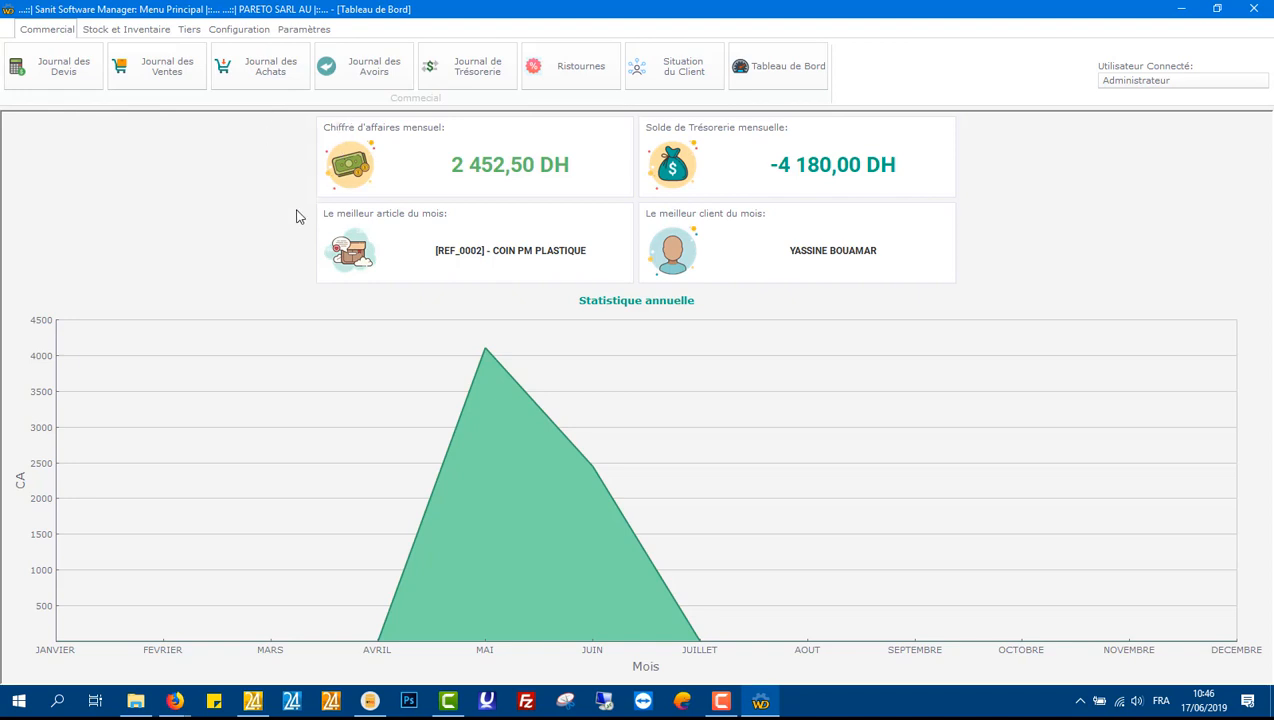
left_click(640, 76)
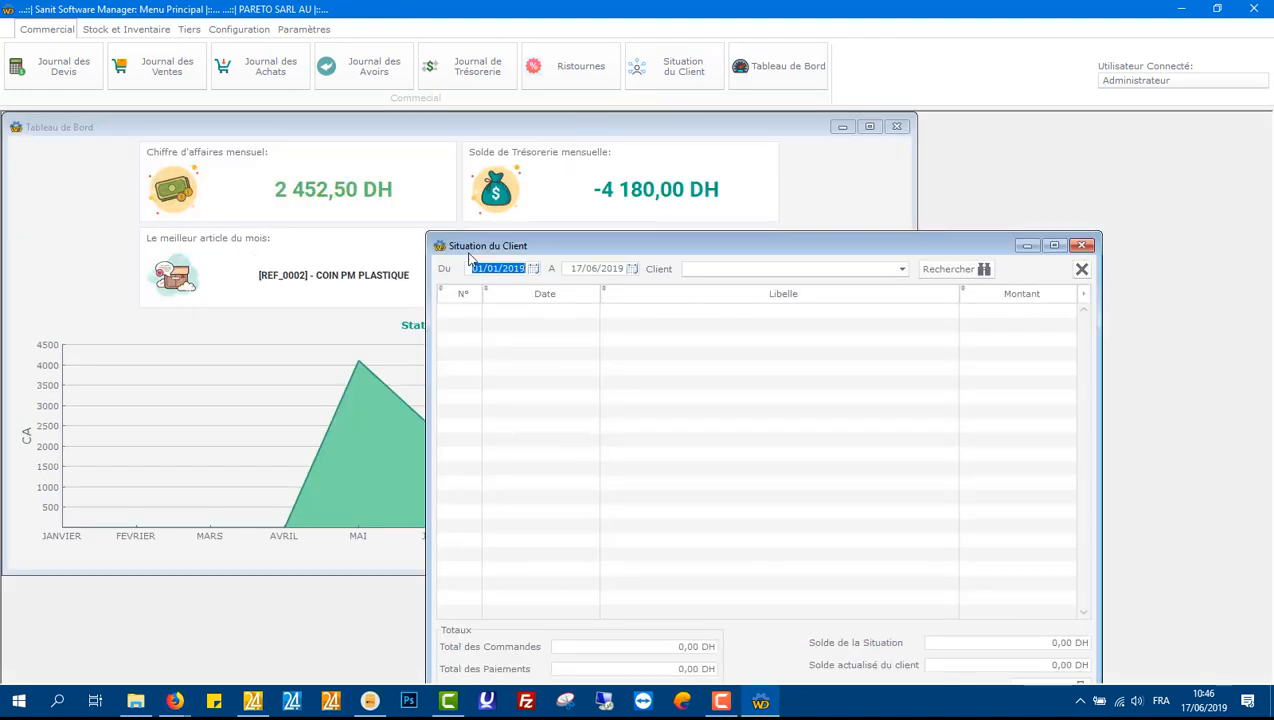
double_click(545, 247)
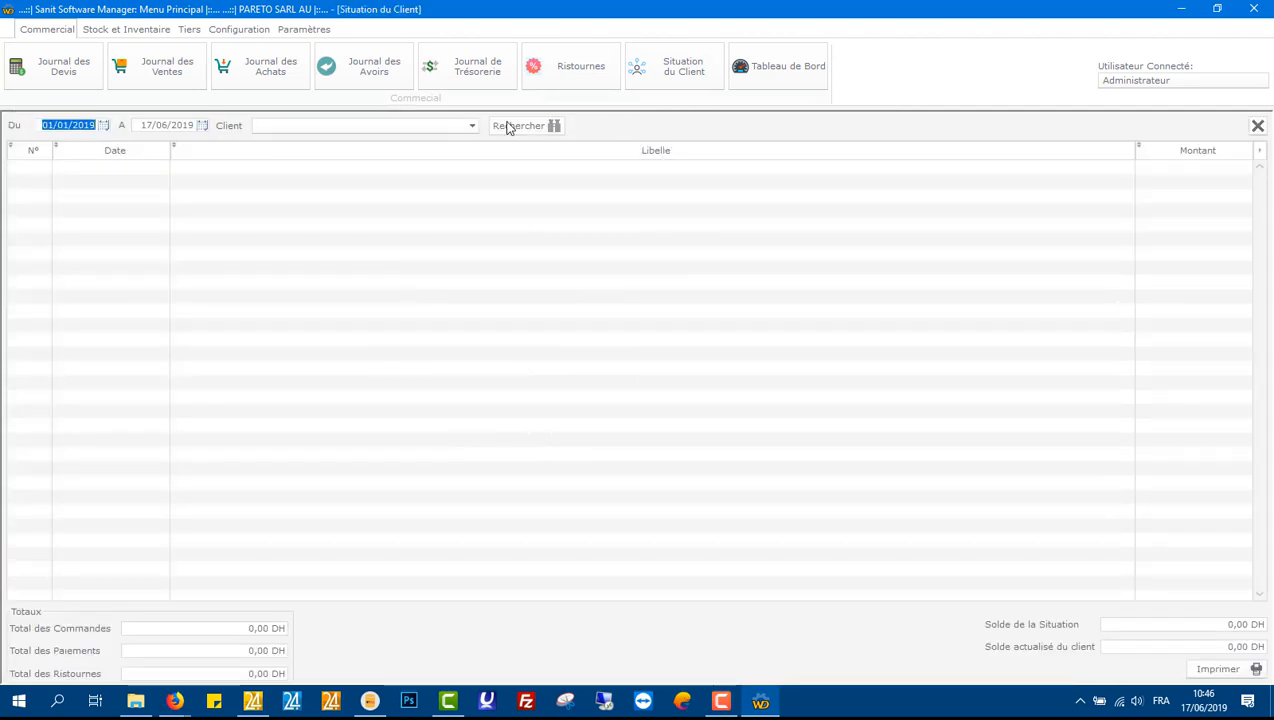
left_click(472, 125)
left_click(430, 138)
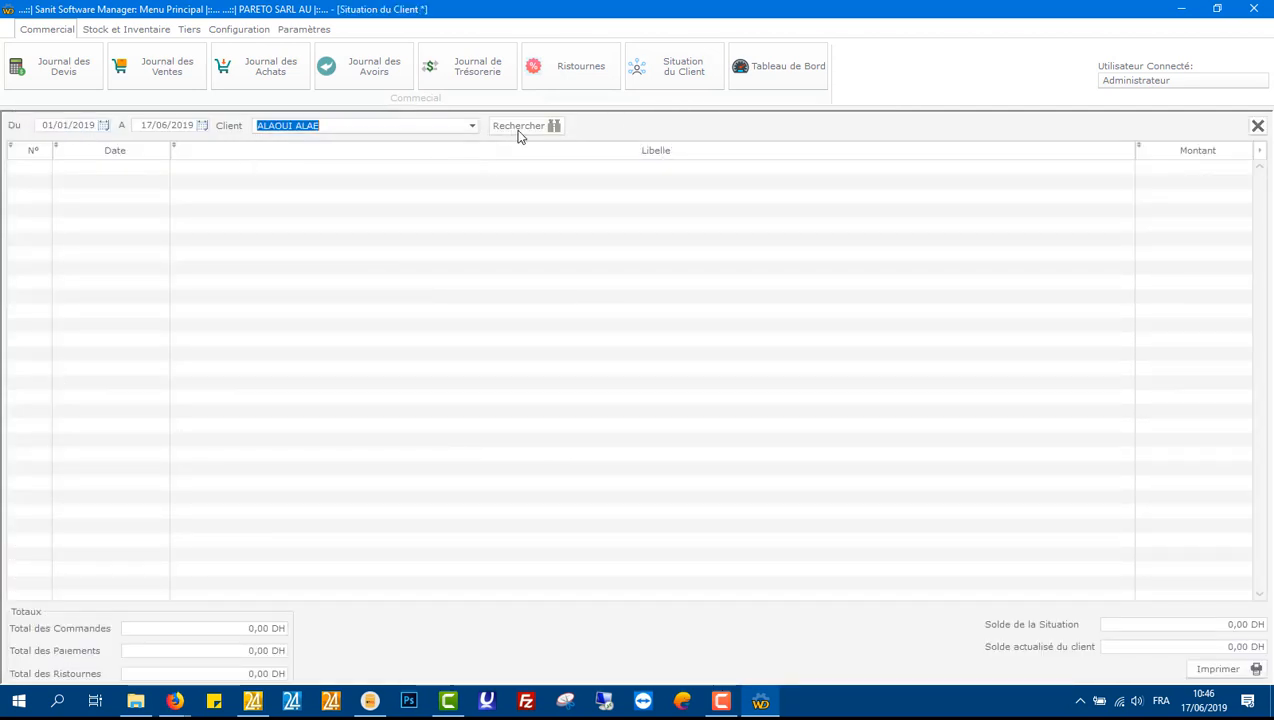
left_click(518, 133)
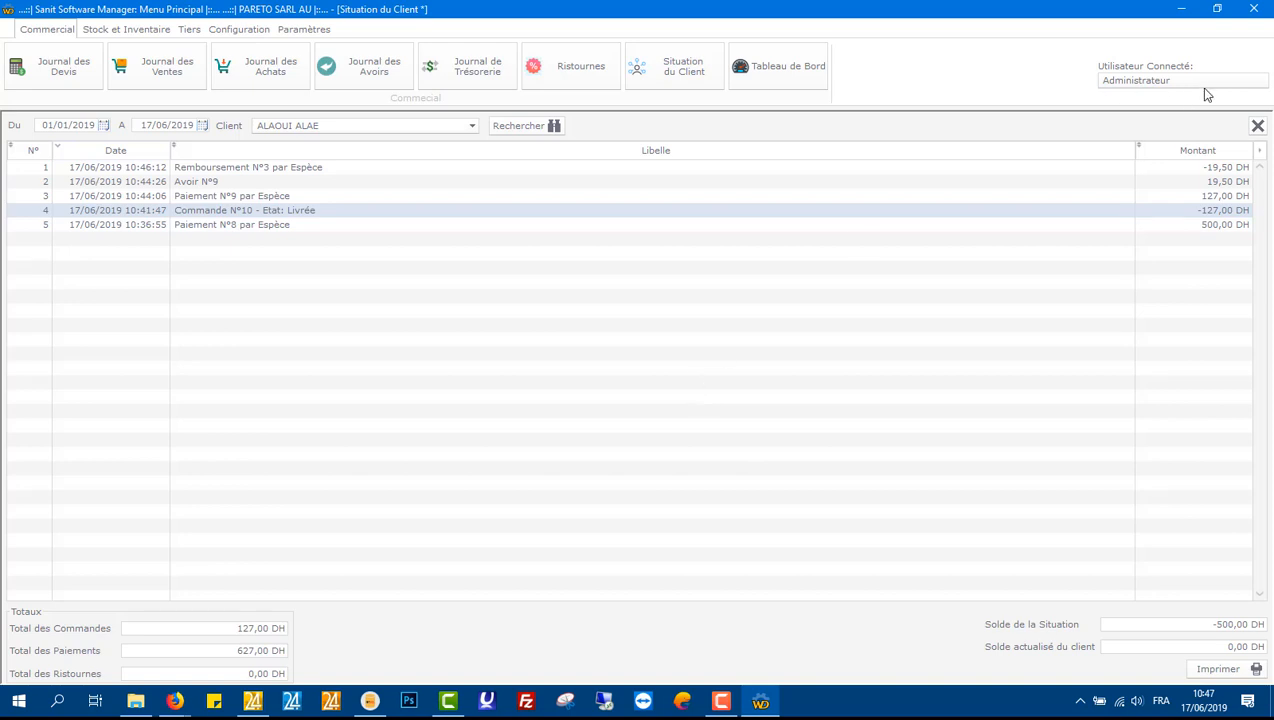
Step: Switch the client statement to a different client and search it again
left_click(472, 126)
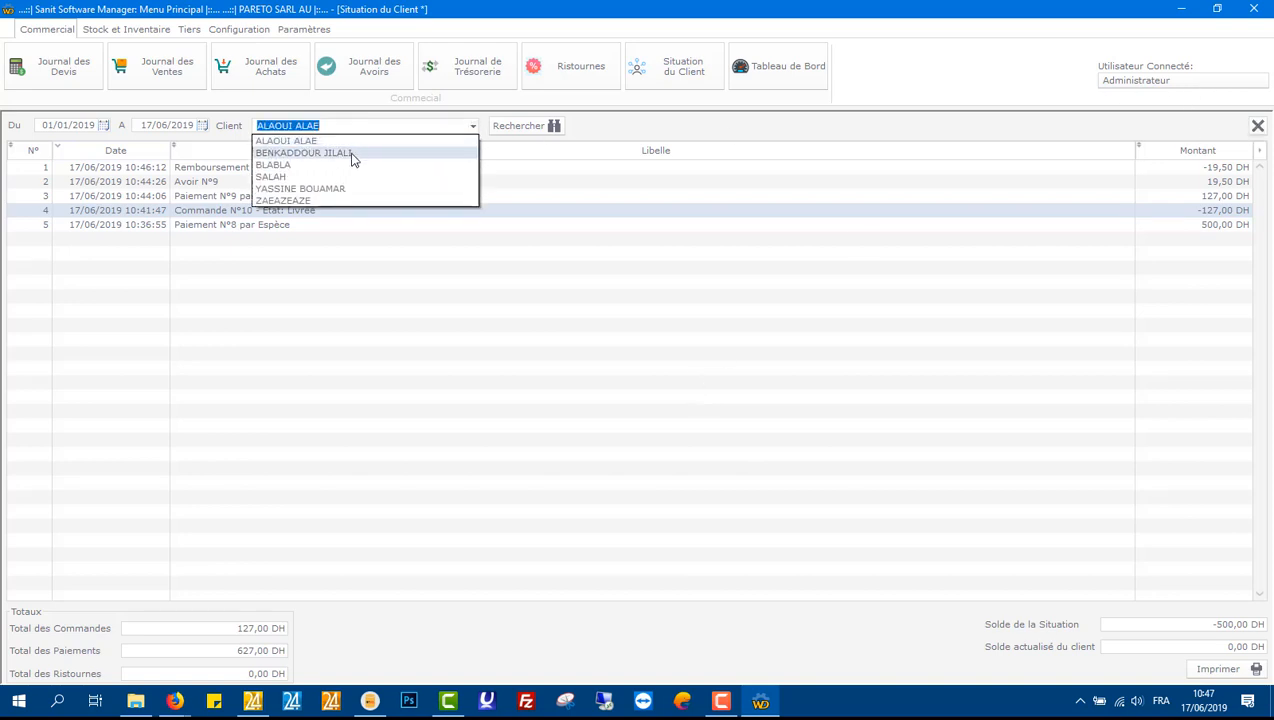
left_click(304, 188)
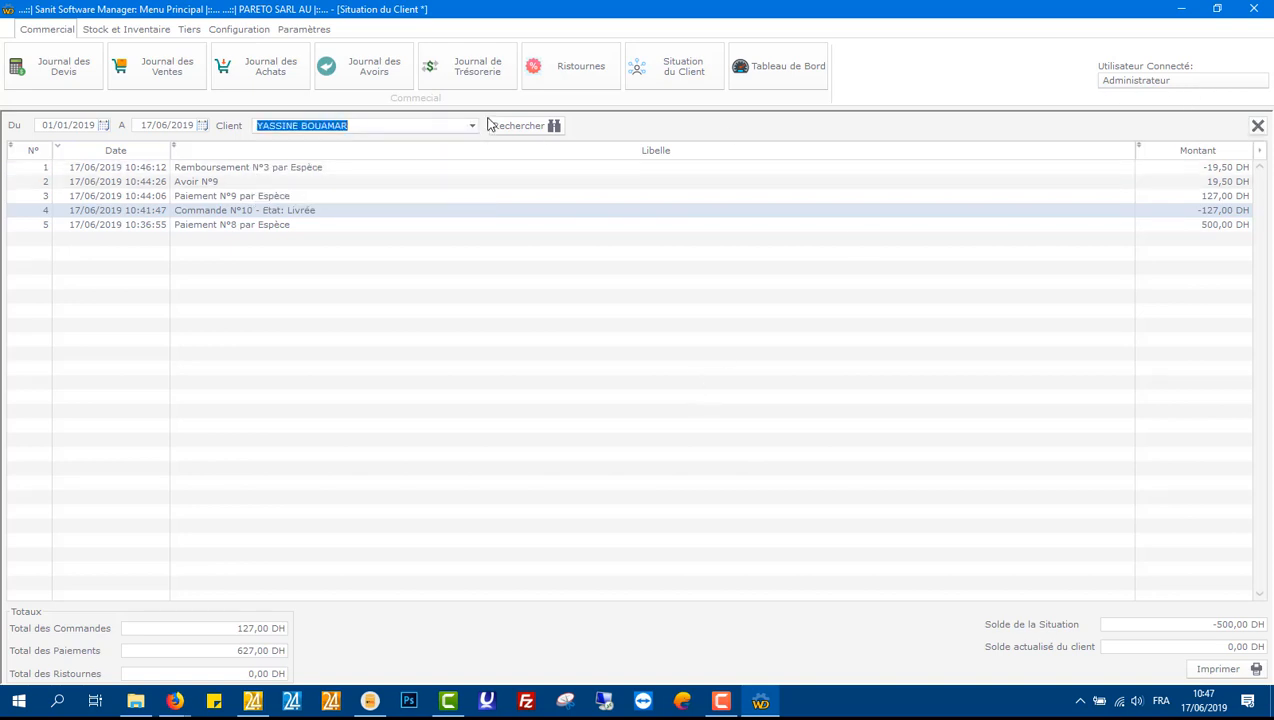
left_click(498, 127)
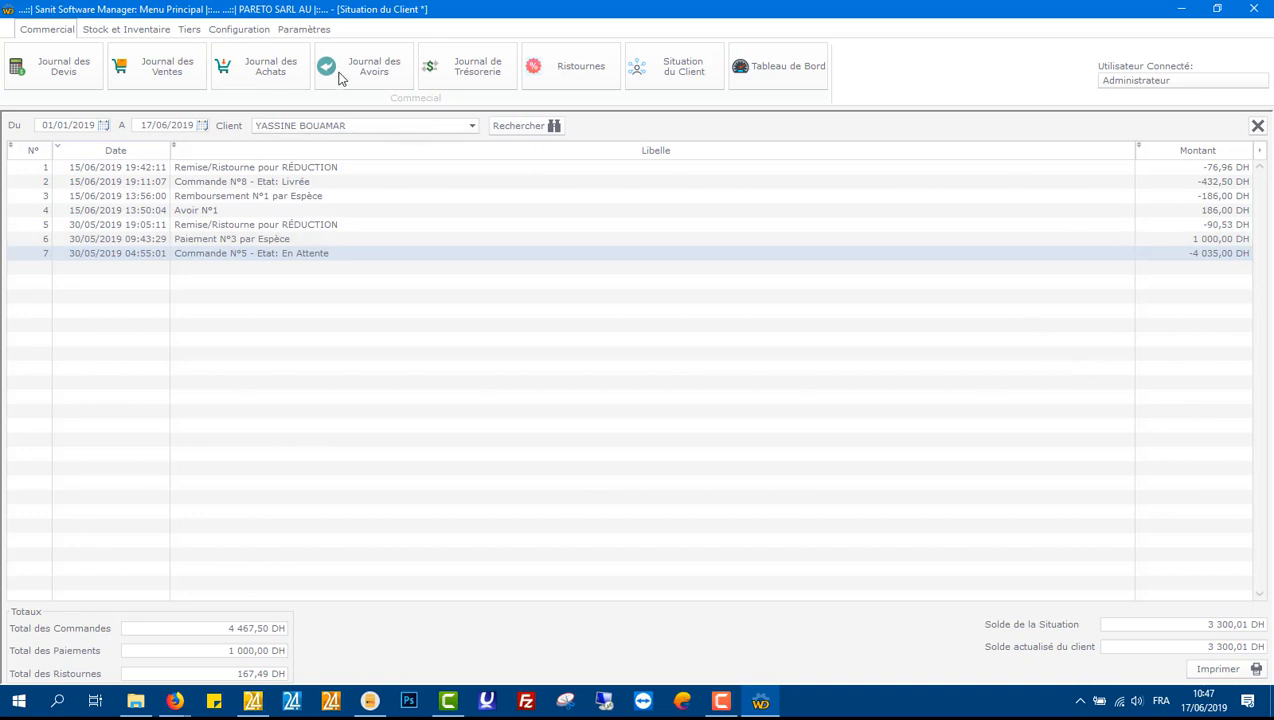
Step: Record a 3 000,00 DH cheque payment from that client in the treasury journal
left_click(473, 68)
left_click(77, 176)
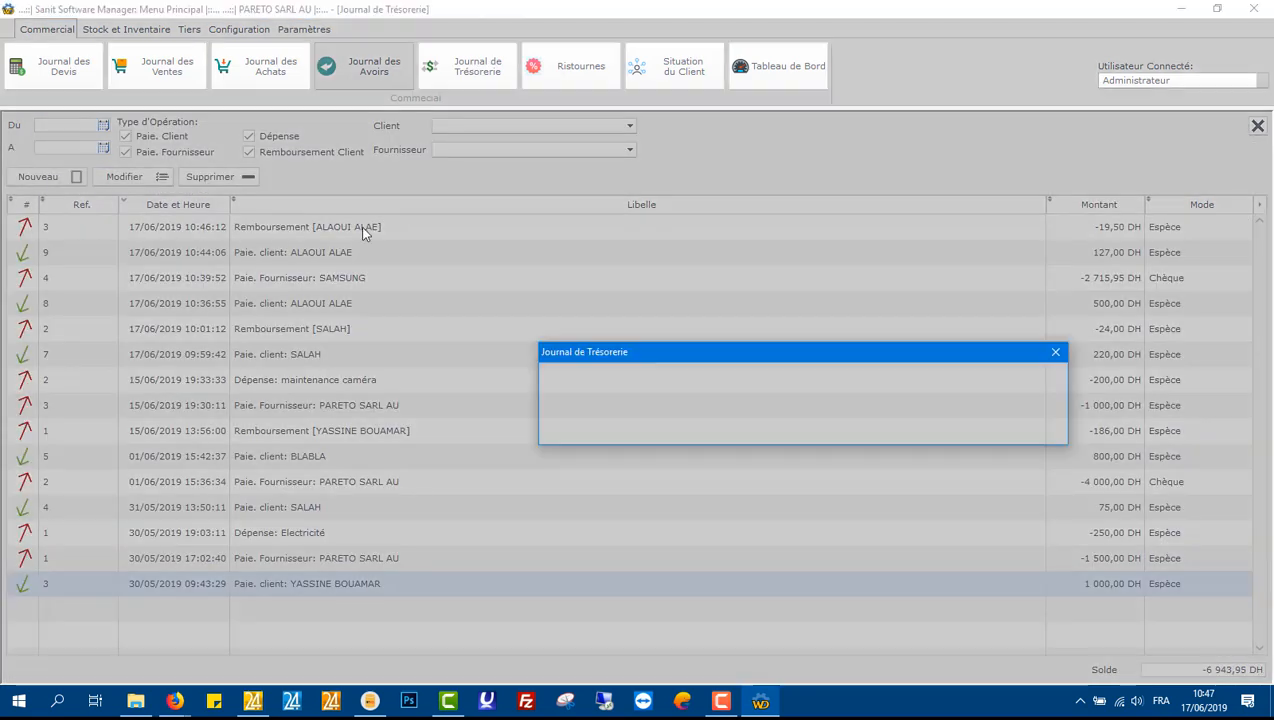
left_click(640, 431)
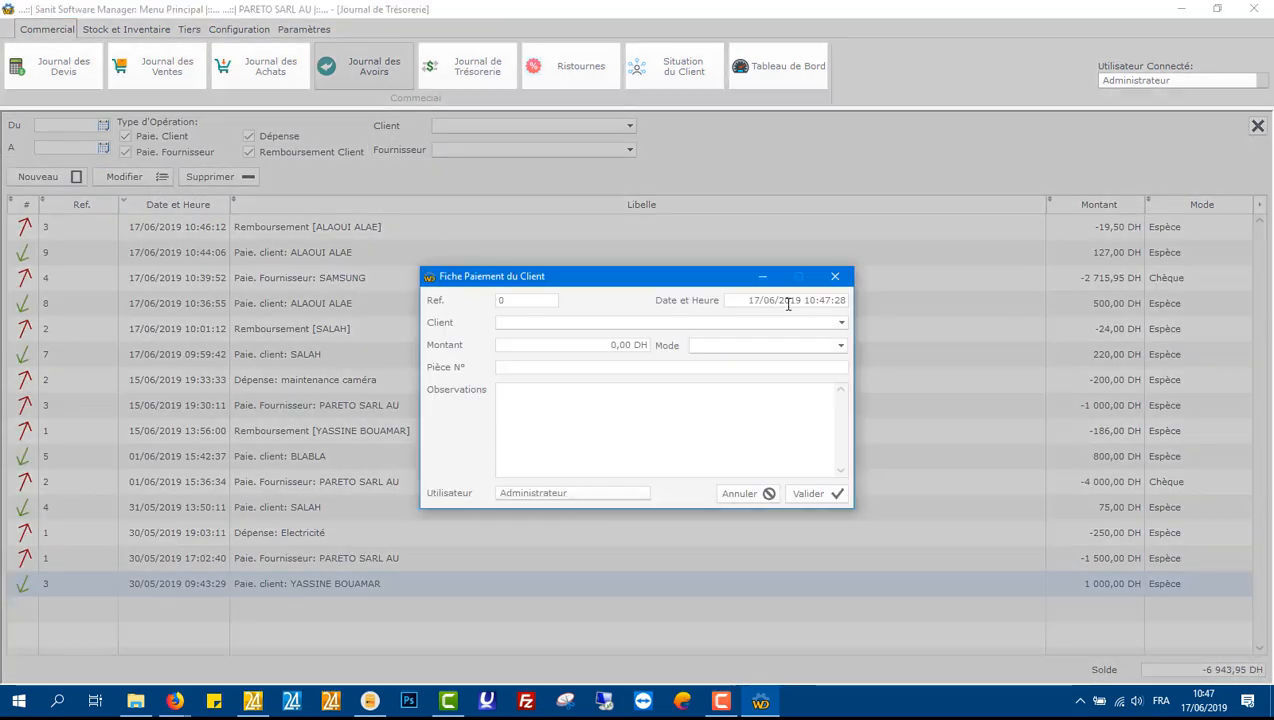
left_click(840, 323)
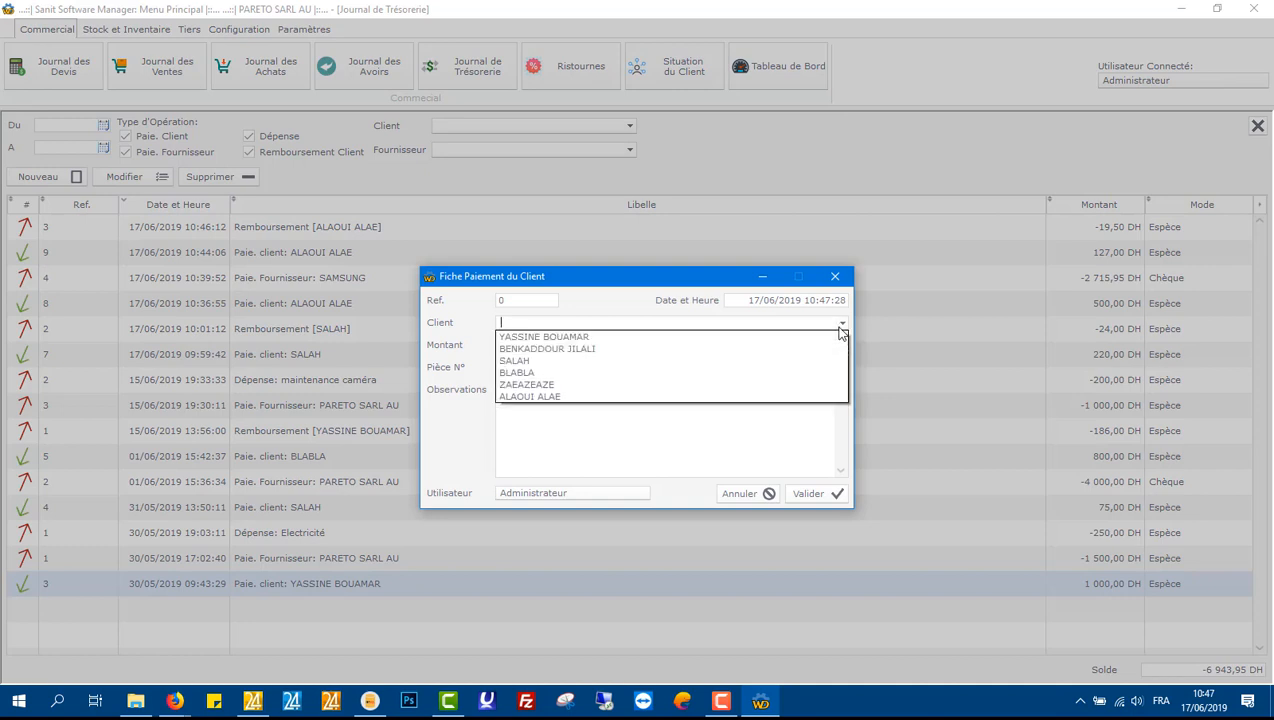
left_click(762, 339)
left_click(591, 346)
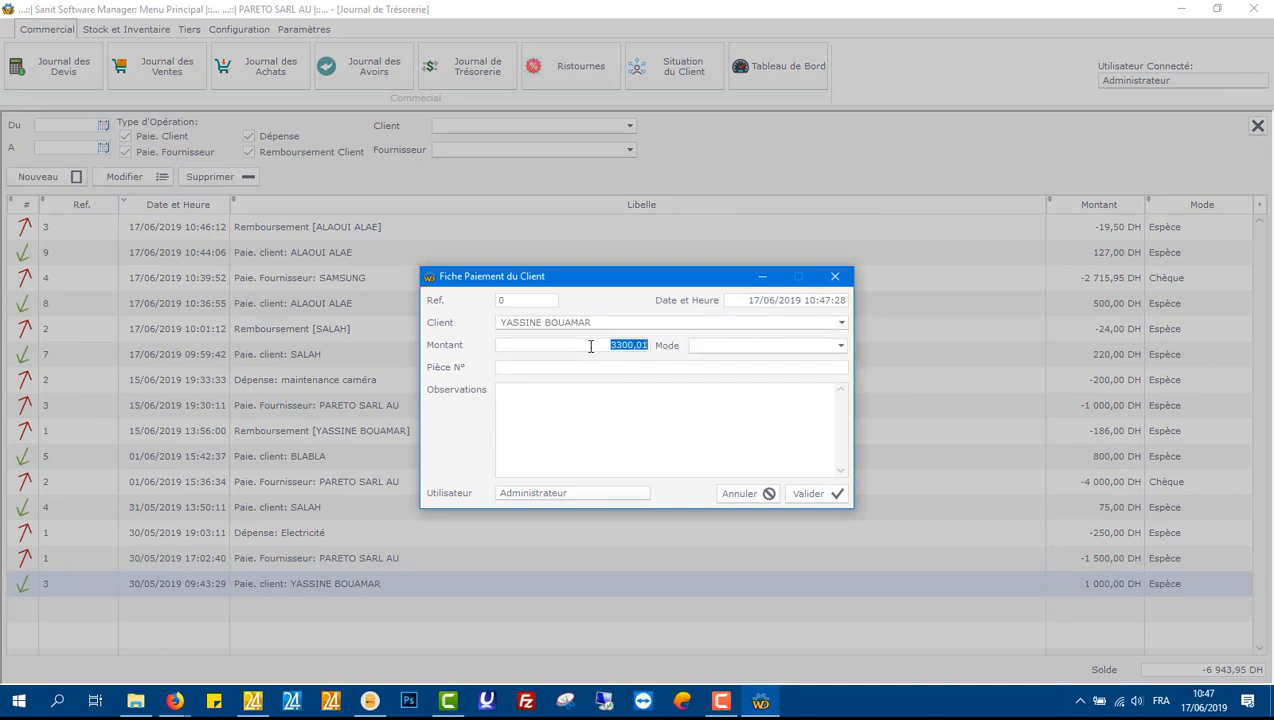
type("30")
left_click(728, 347)
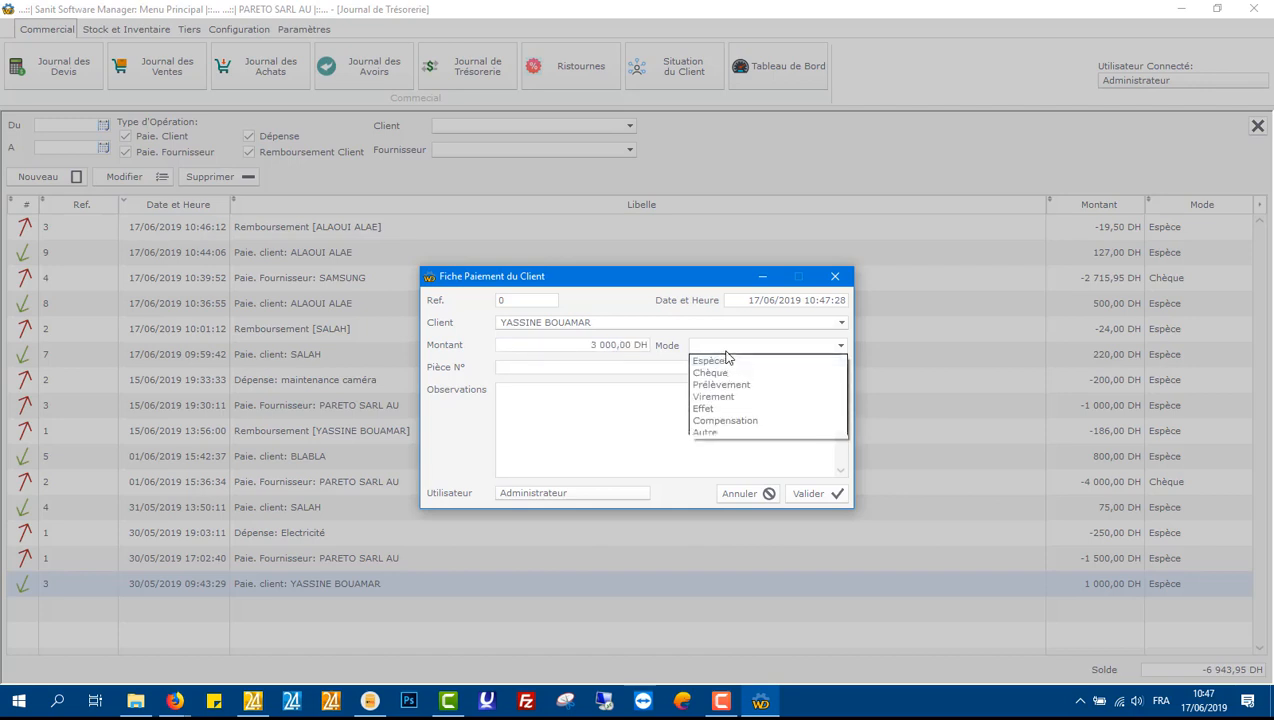
left_click(725, 360)
left_click(721, 350)
left_click(696, 370)
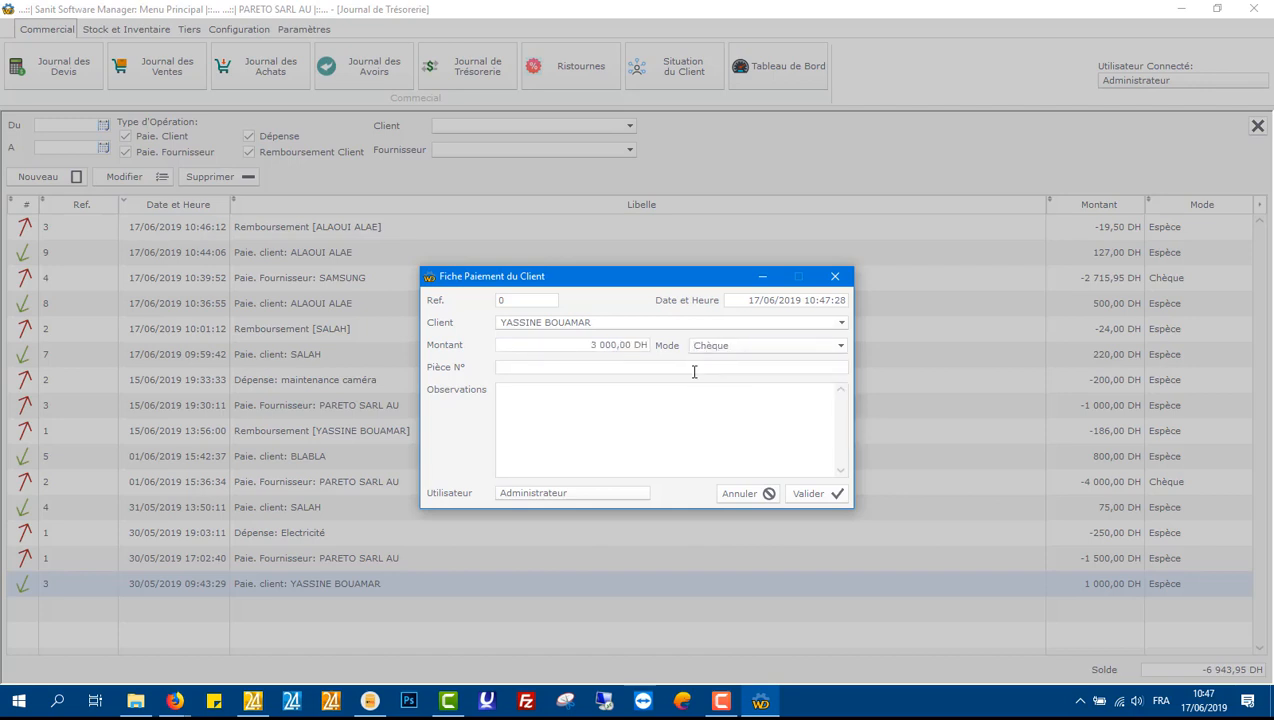
left_click(821, 497)
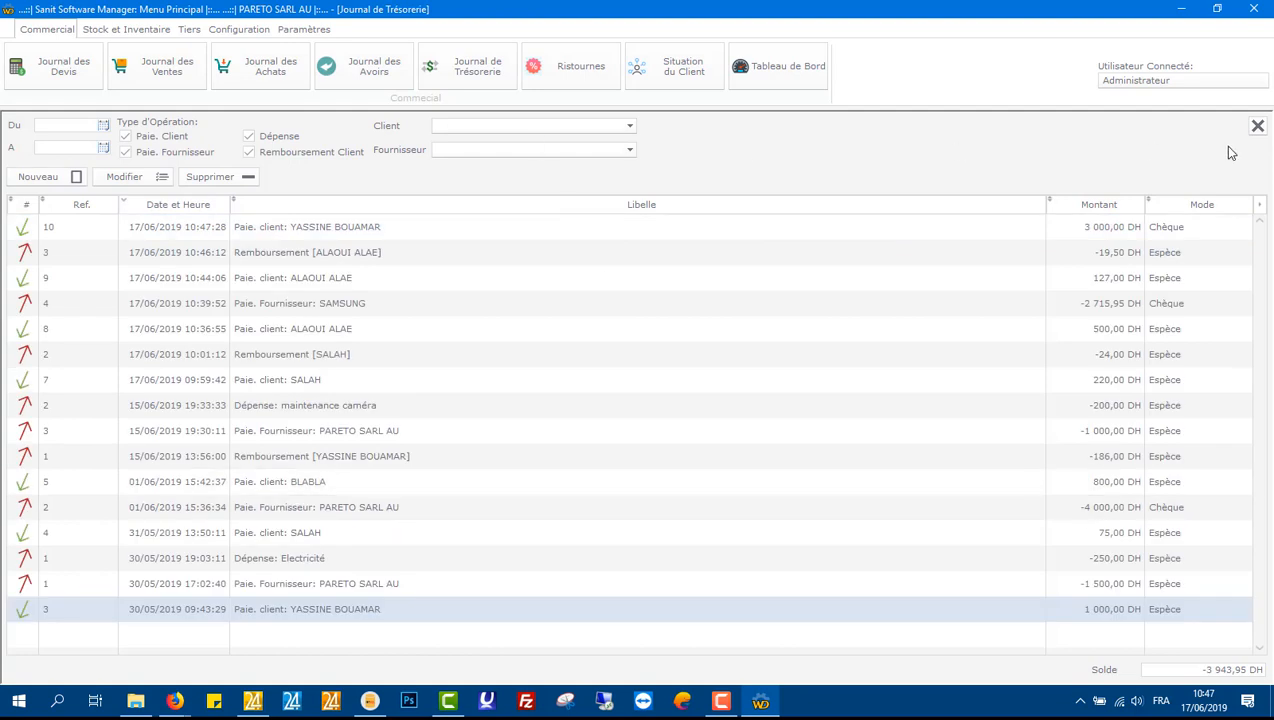
Step: Close the treasury journal and refresh the client's statement
left_click(1257, 126)
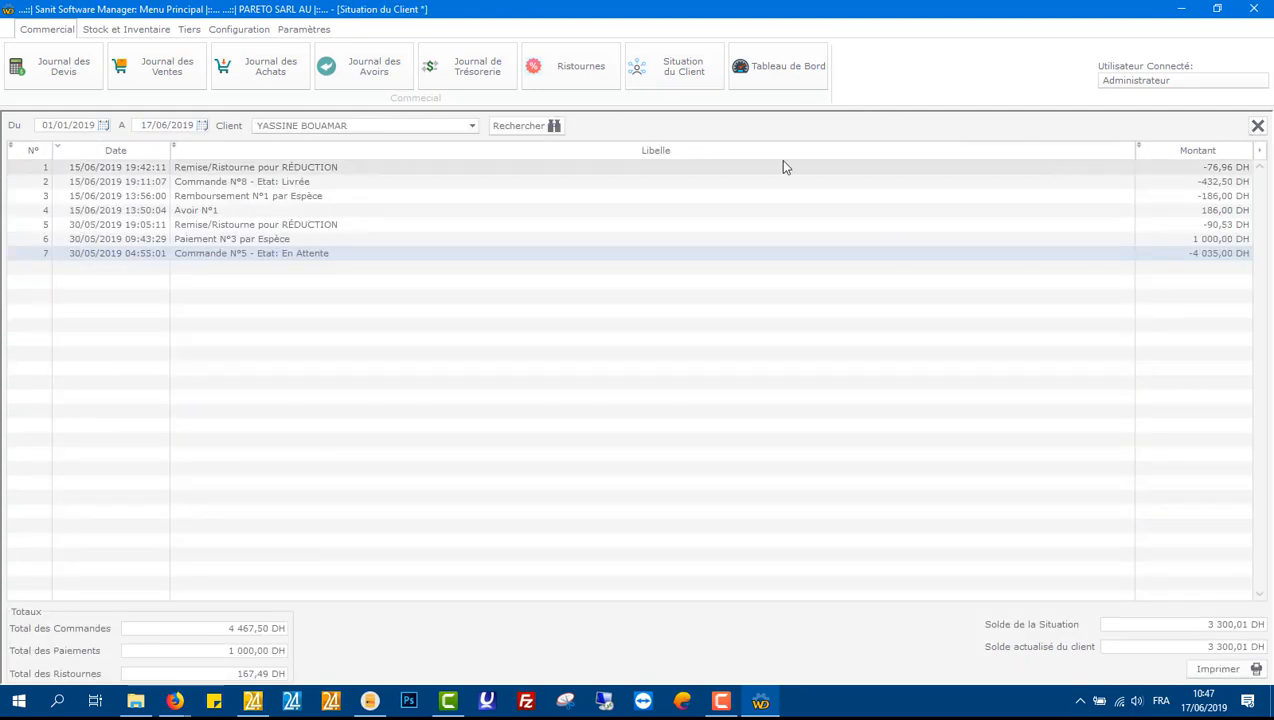
left_click(532, 131)
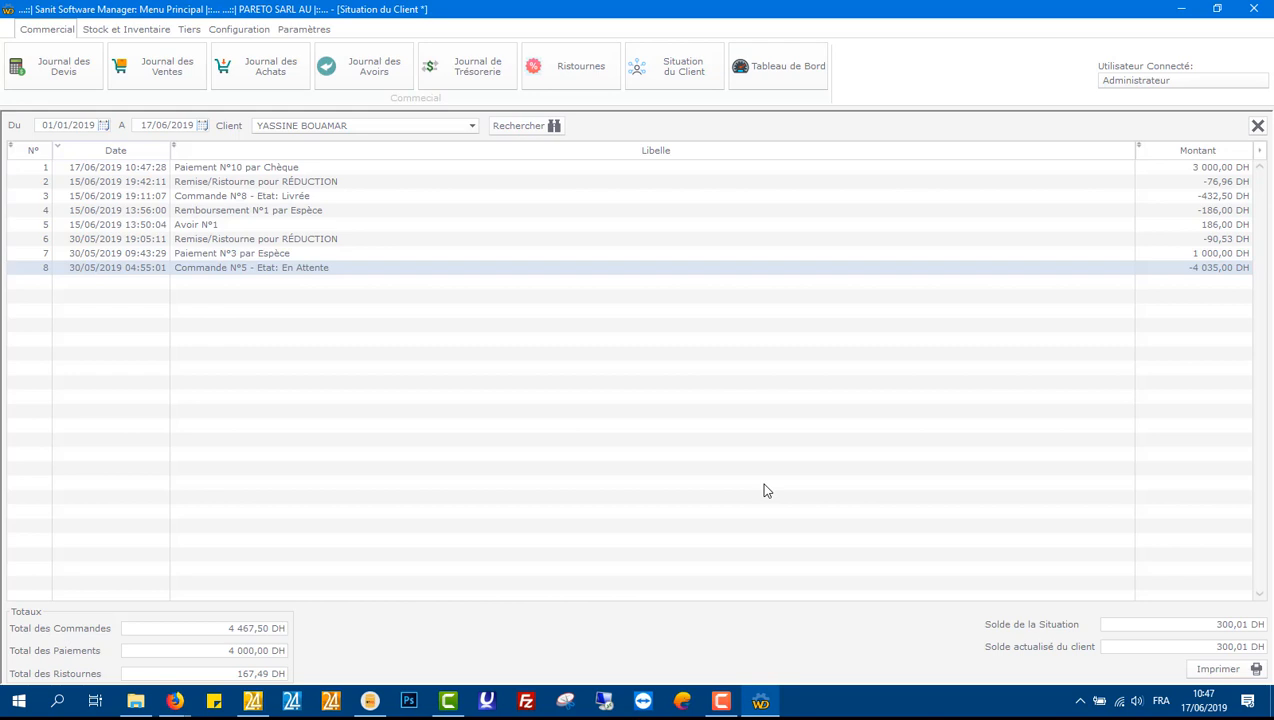
Step: Add a 300,01 DH rebate for the same client with motif 'ARRANGEMENT DE RISTOURNE POUR SOLDER LE COMPTE'
left_click(531, 76)
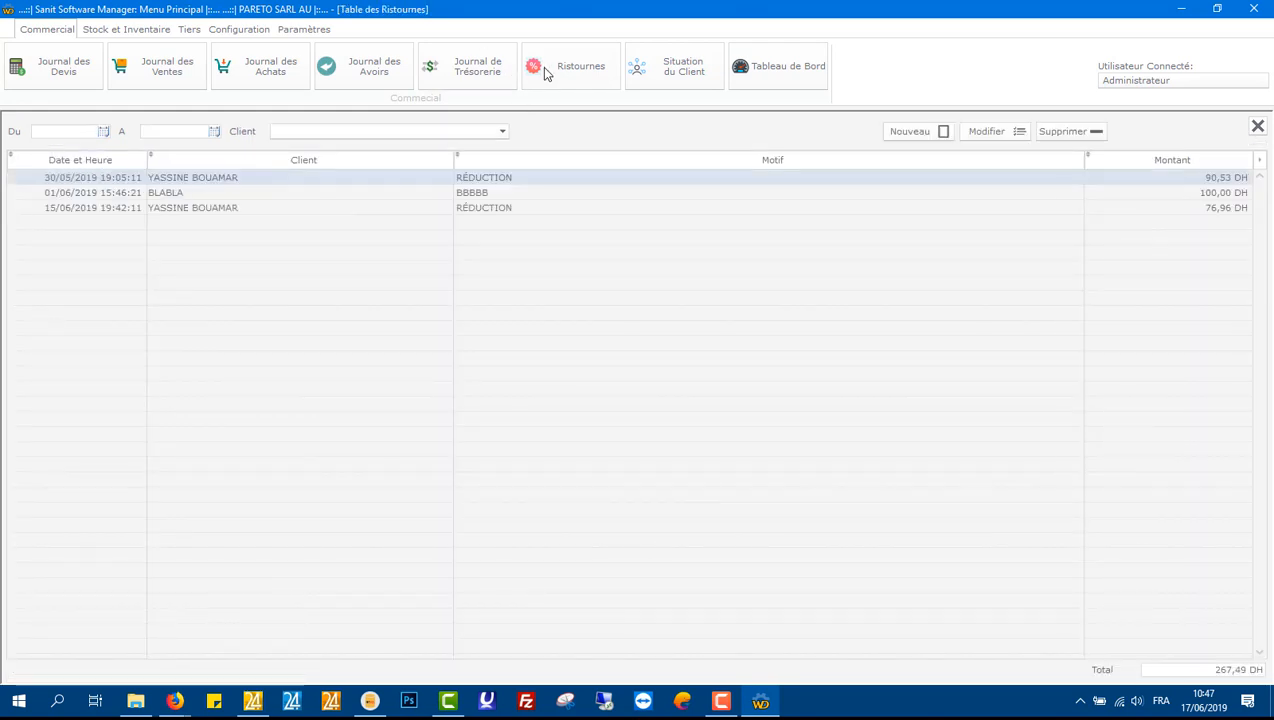
left_click(932, 131)
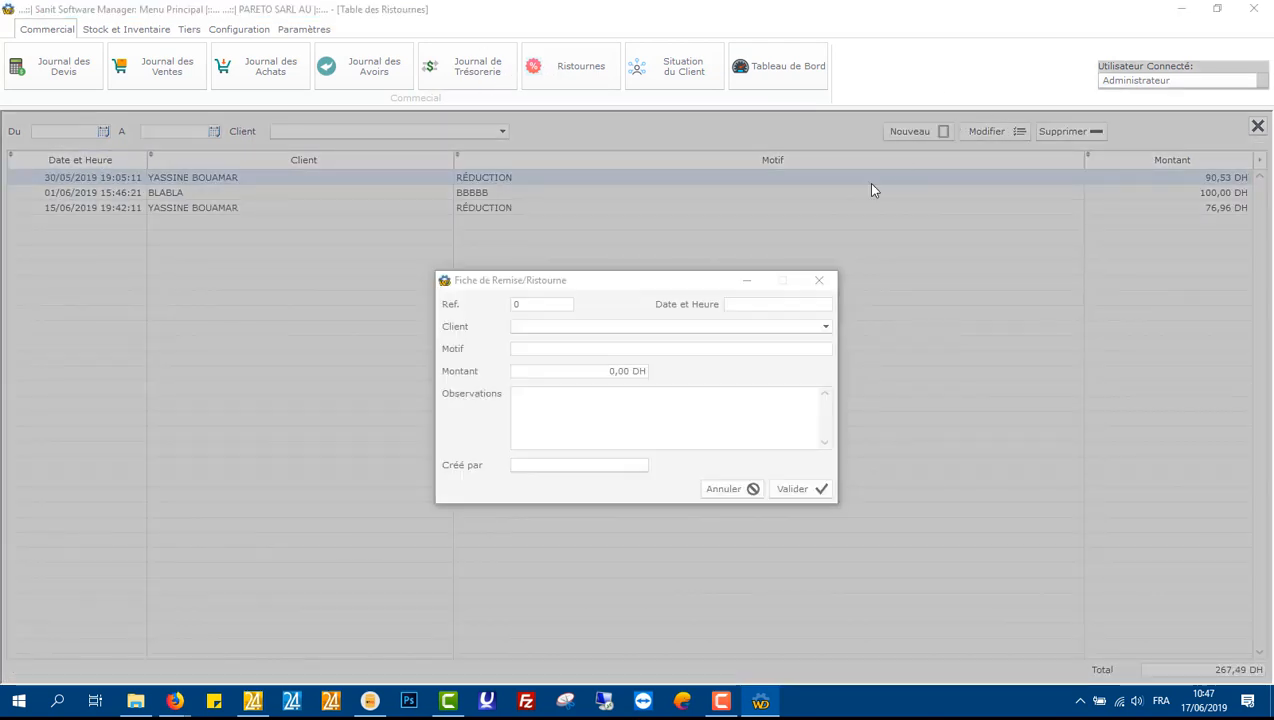
left_click(828, 333)
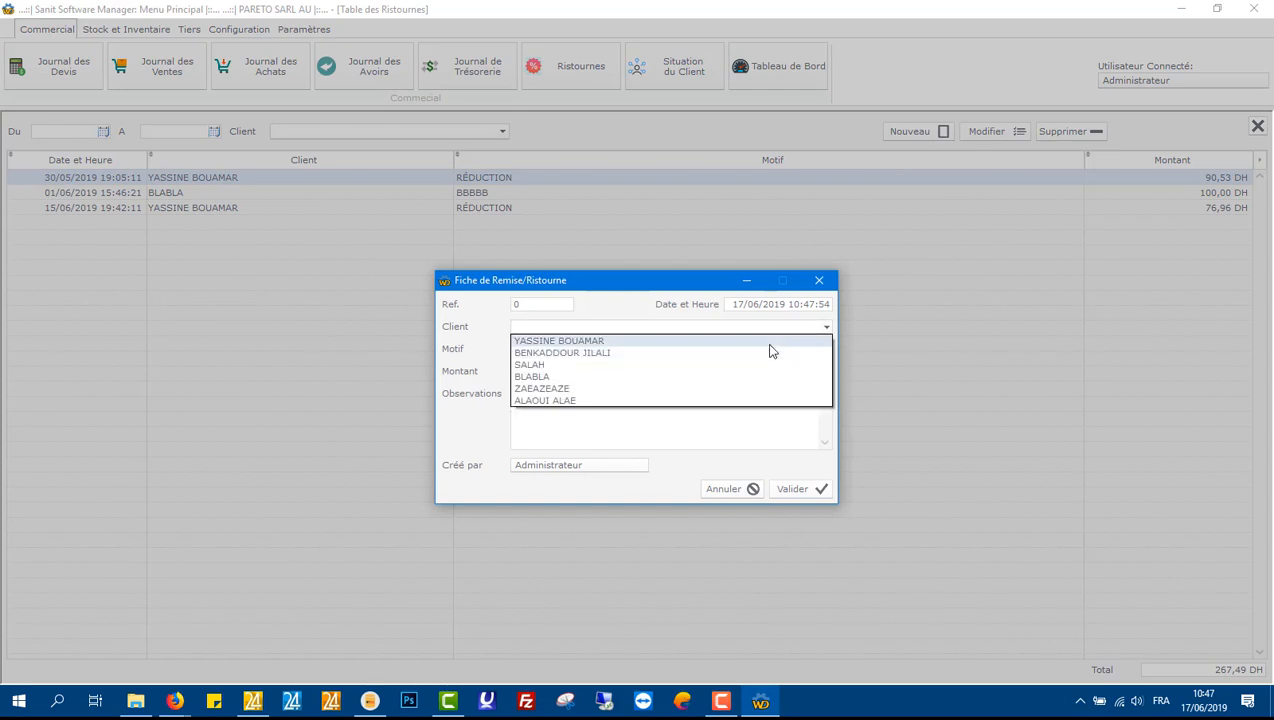
left_click(768, 345)
left_click(710, 348)
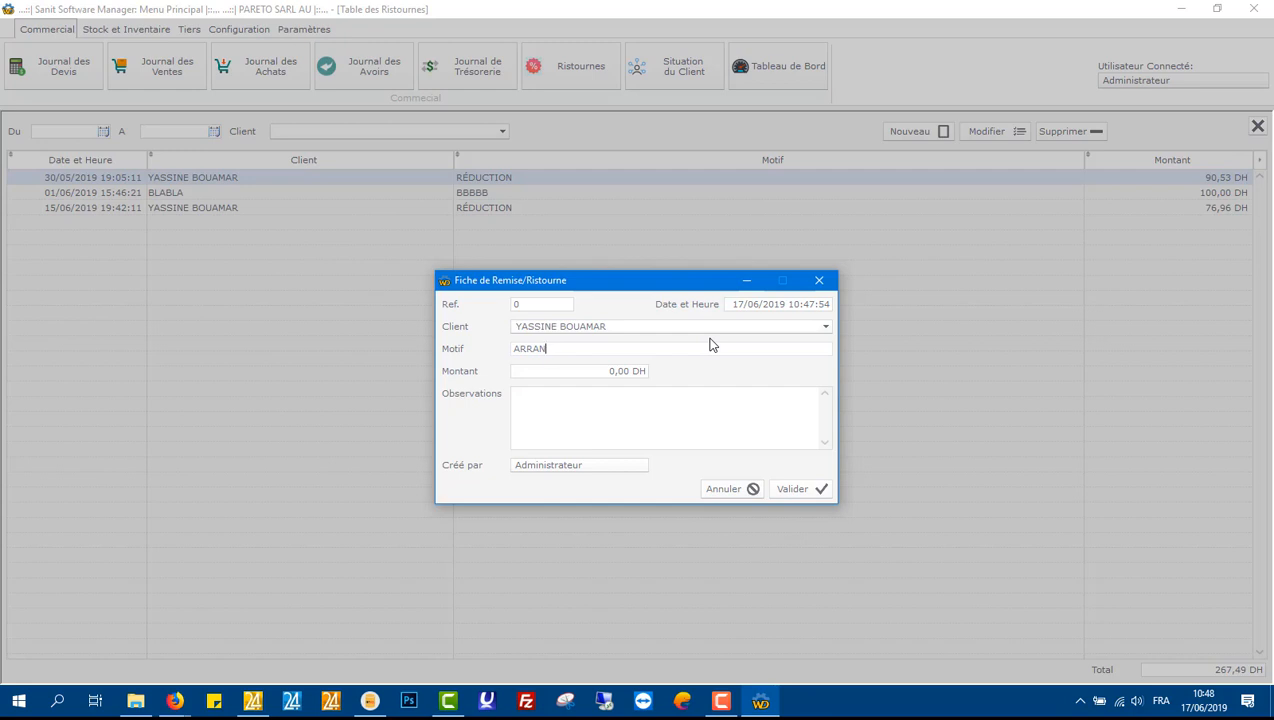
type("ARRANGEMENT DE RISTOURNE POU")
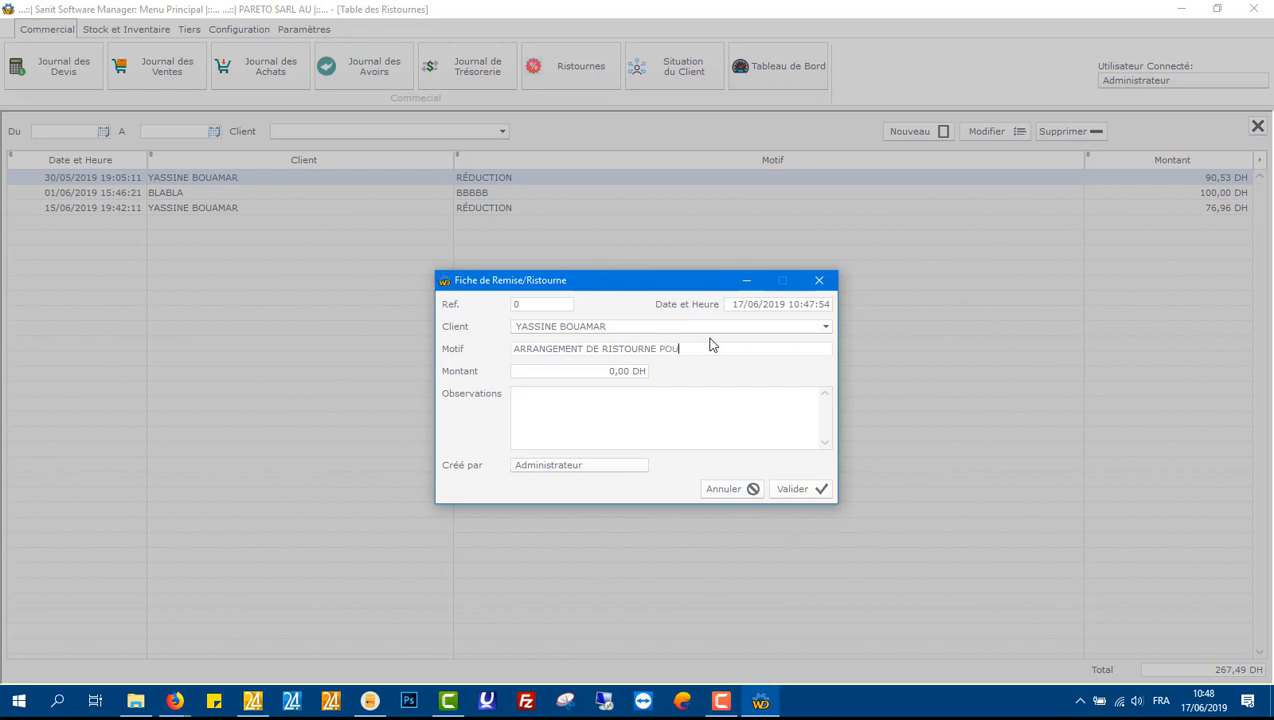
type("R SOLDER LE COMPTE")
left_click(571, 375)
type("300,01")
left_click(697, 430)
left_click(807, 490)
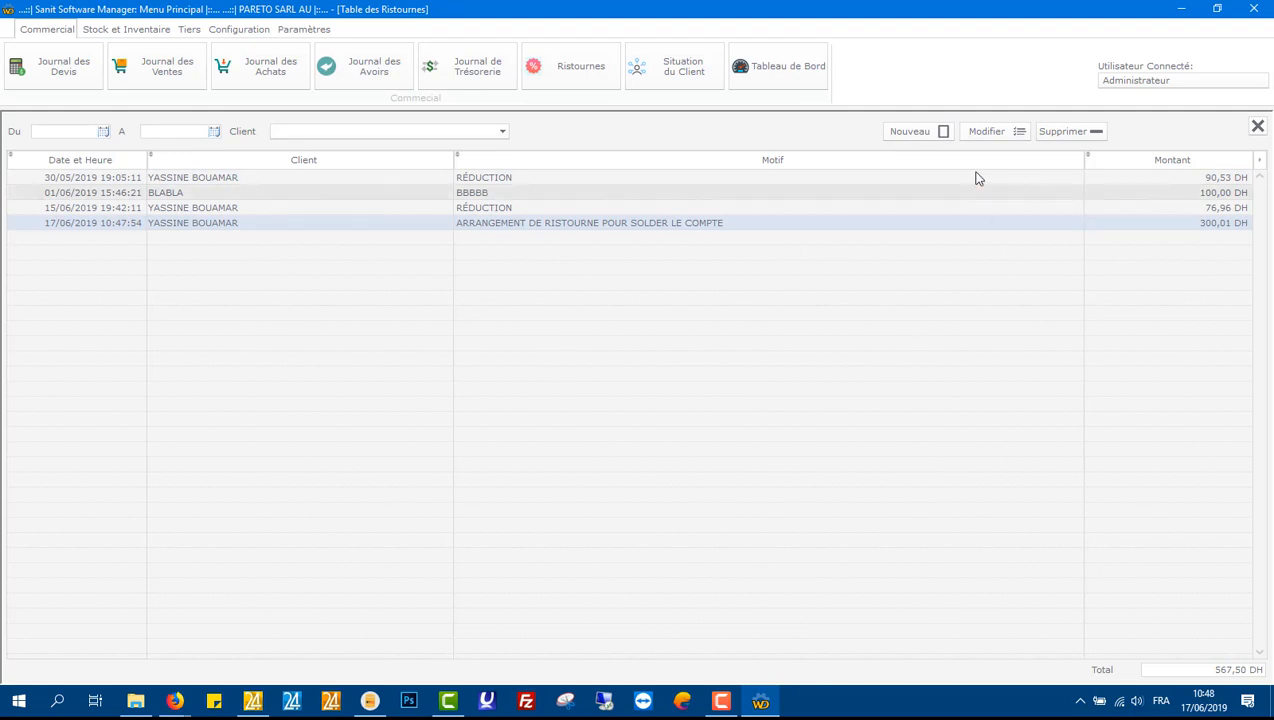
Step: Close the rebates table and refresh the client's statement
left_click(1258, 126)
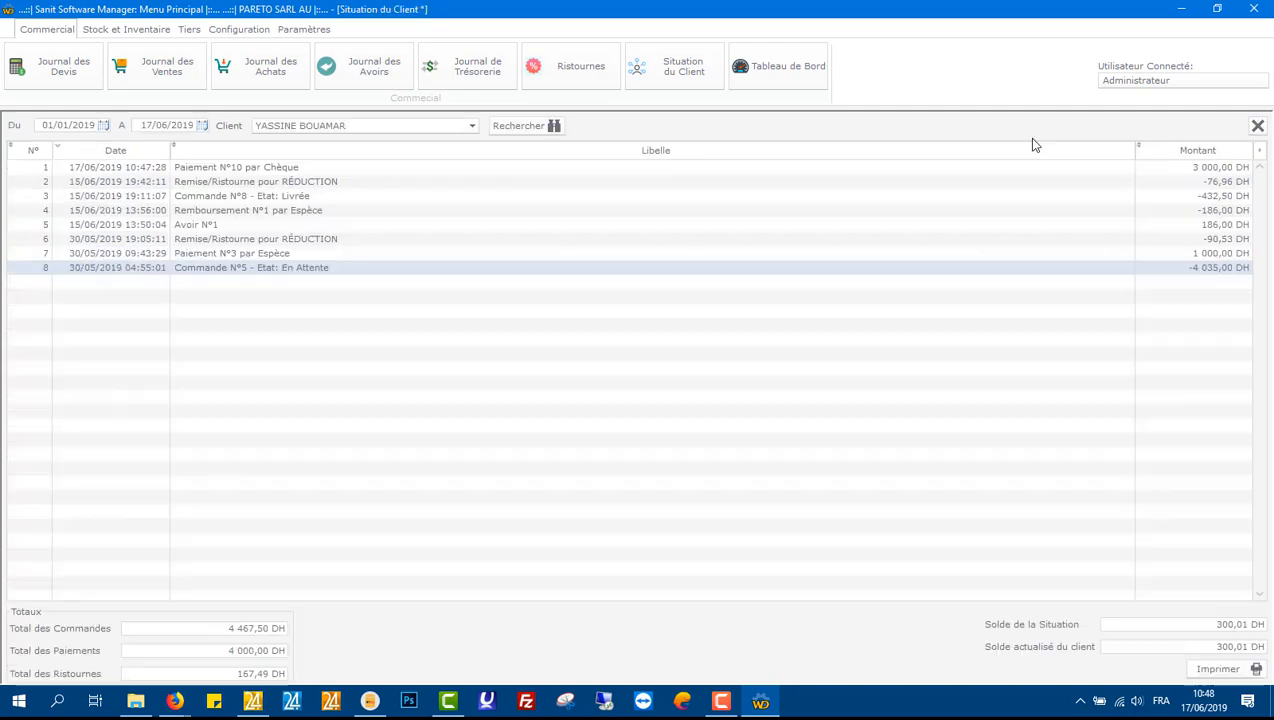
left_click(521, 128)
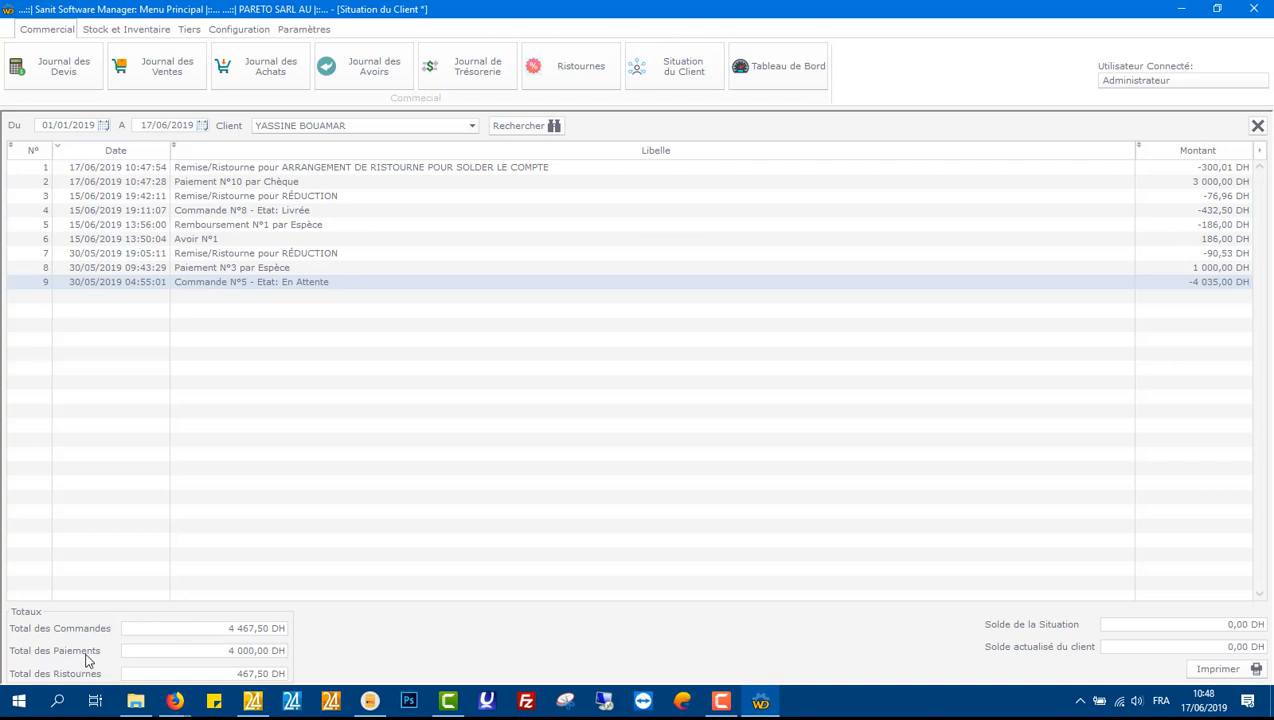
Step: Preview the client statement for printing, then close the preview and the statement
left_click(1218, 669)
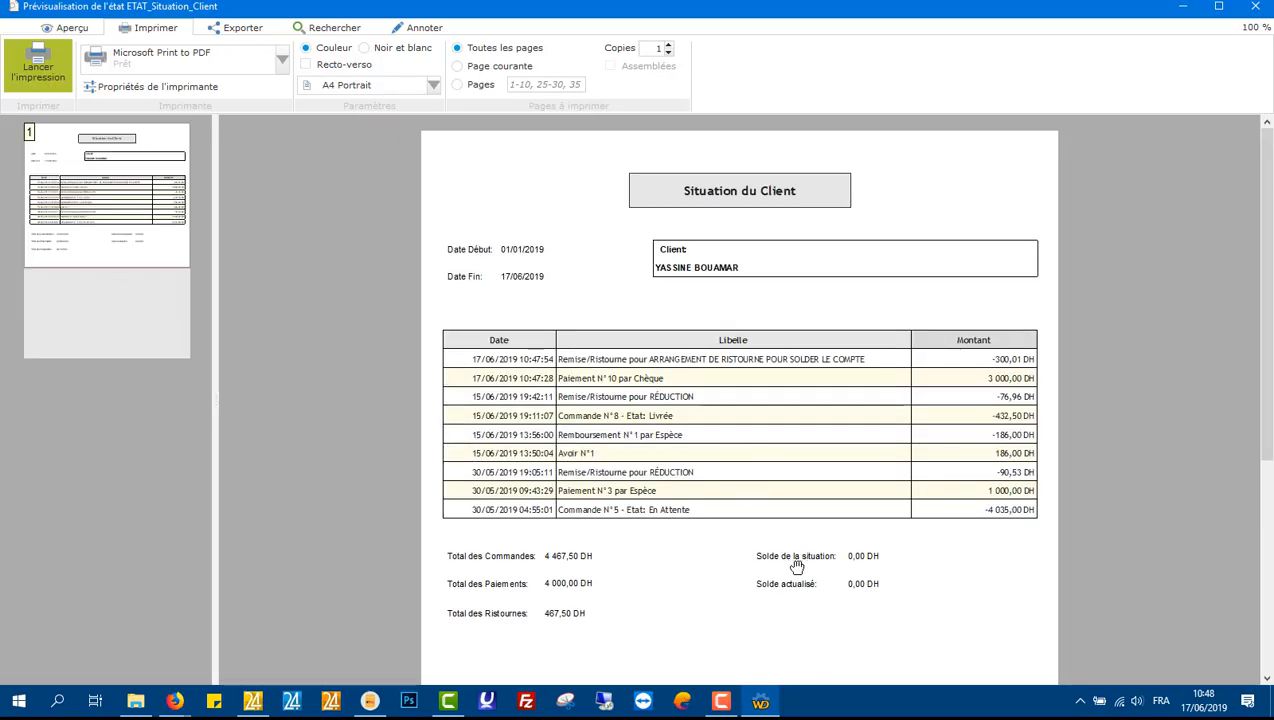
left_click_drag(793, 565, 813, 674)
scroll(780, 430, "down", 2)
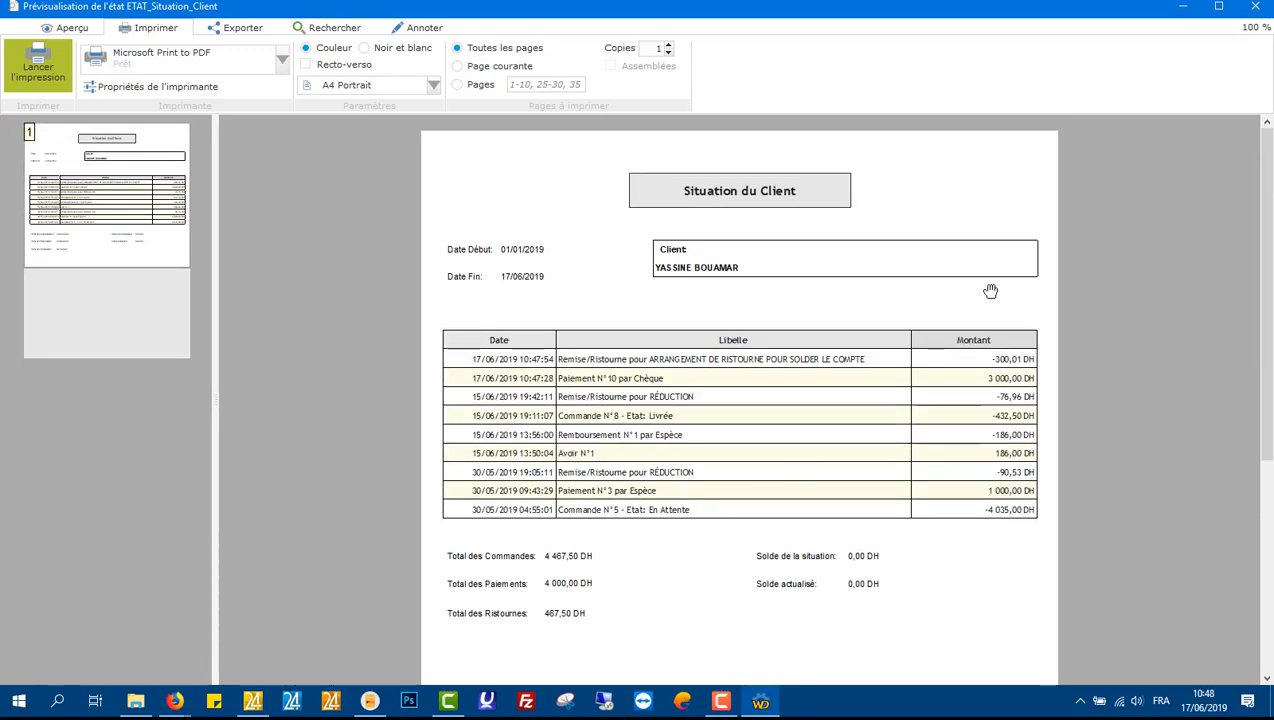
left_click(1257, 6)
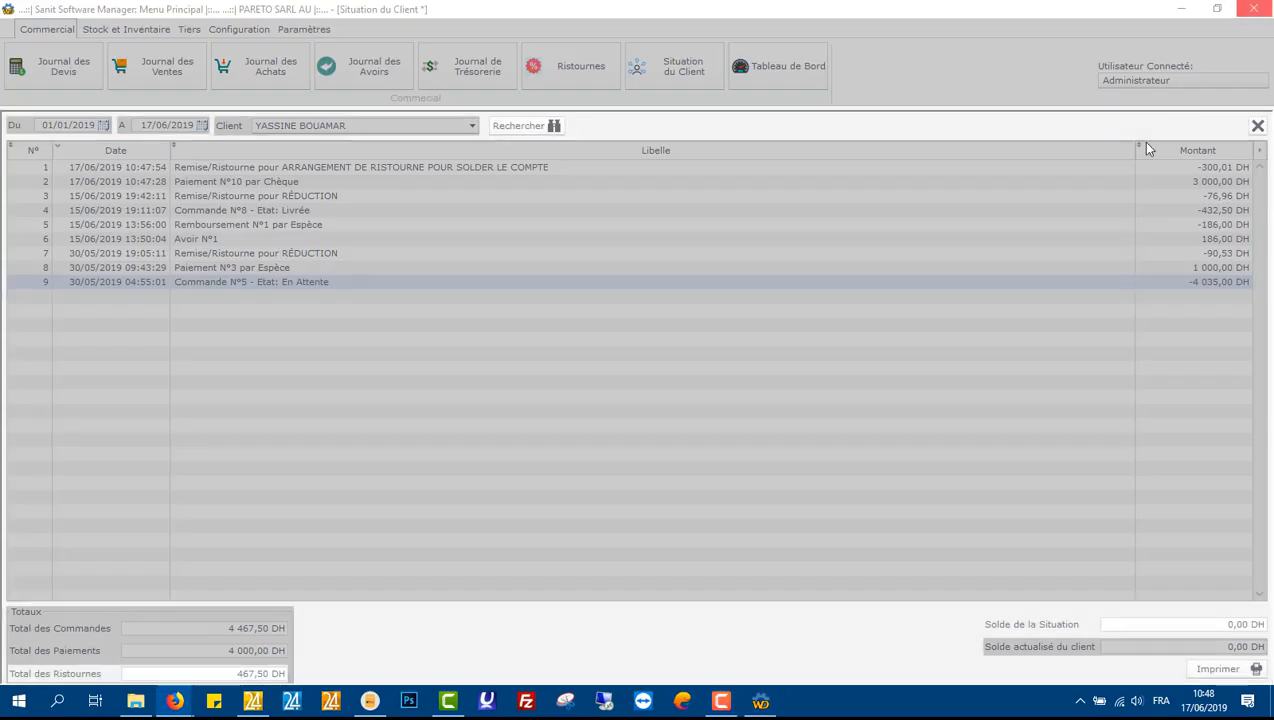
left_click(1258, 125)
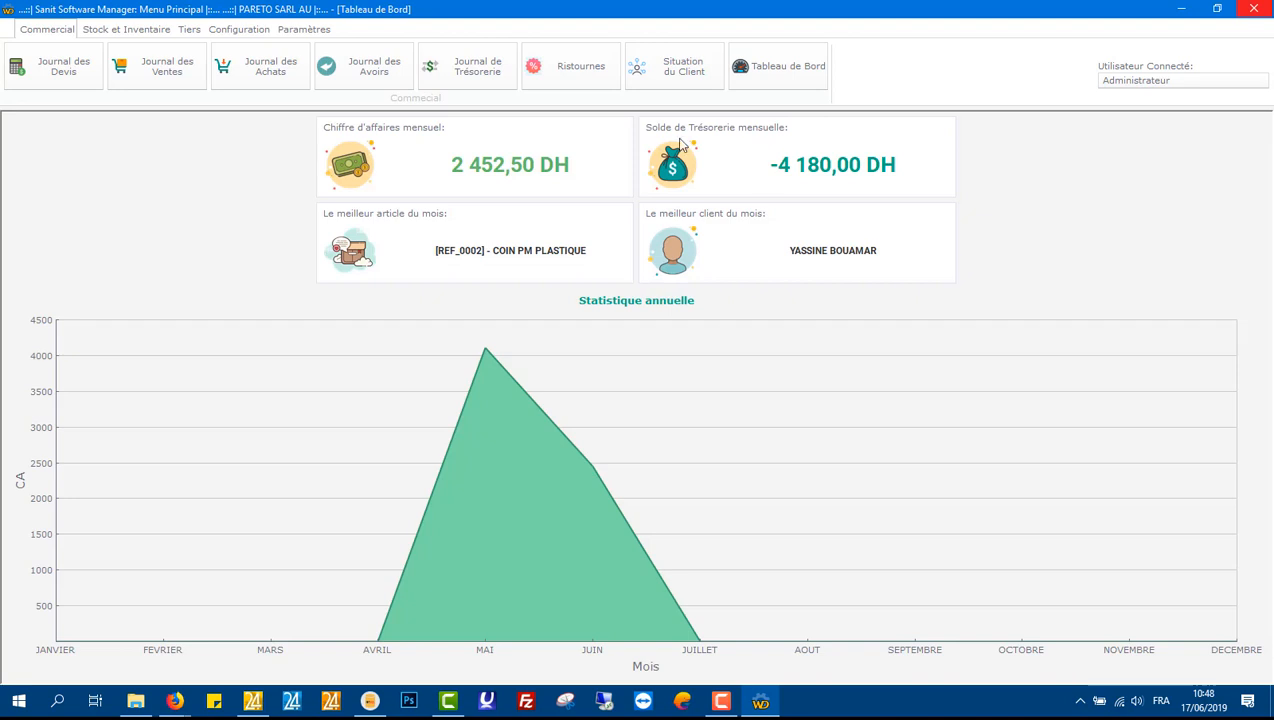
Step: Record a 100 DH cash expense with motif 'Femme de Ménage' in the treasury journal
left_click(493, 68)
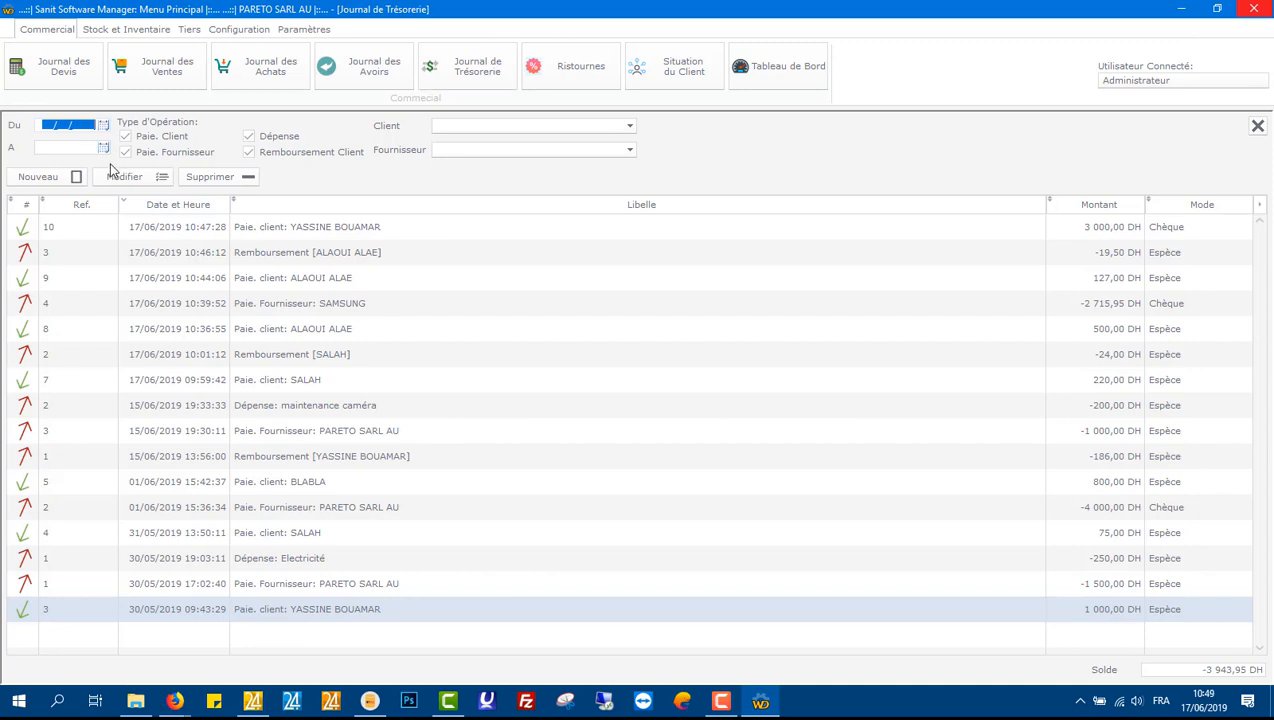
left_click(40, 177)
left_click(796, 431)
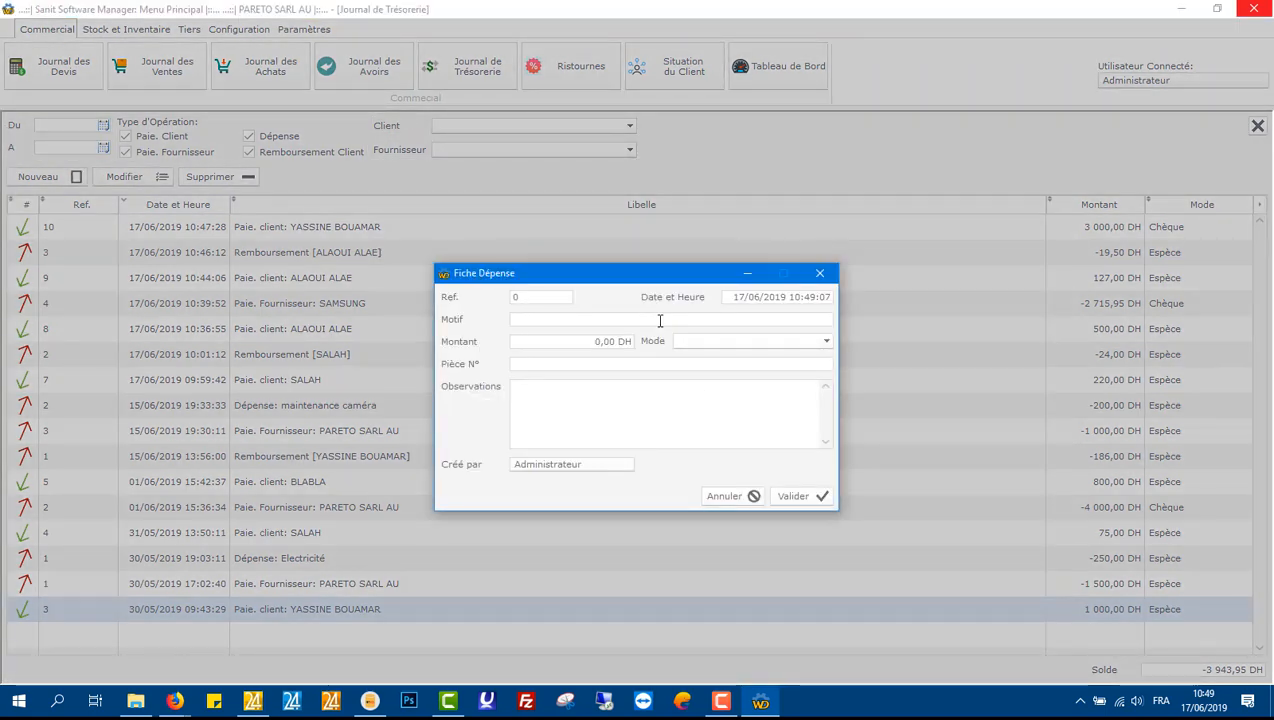
type("Femme de Ménage")
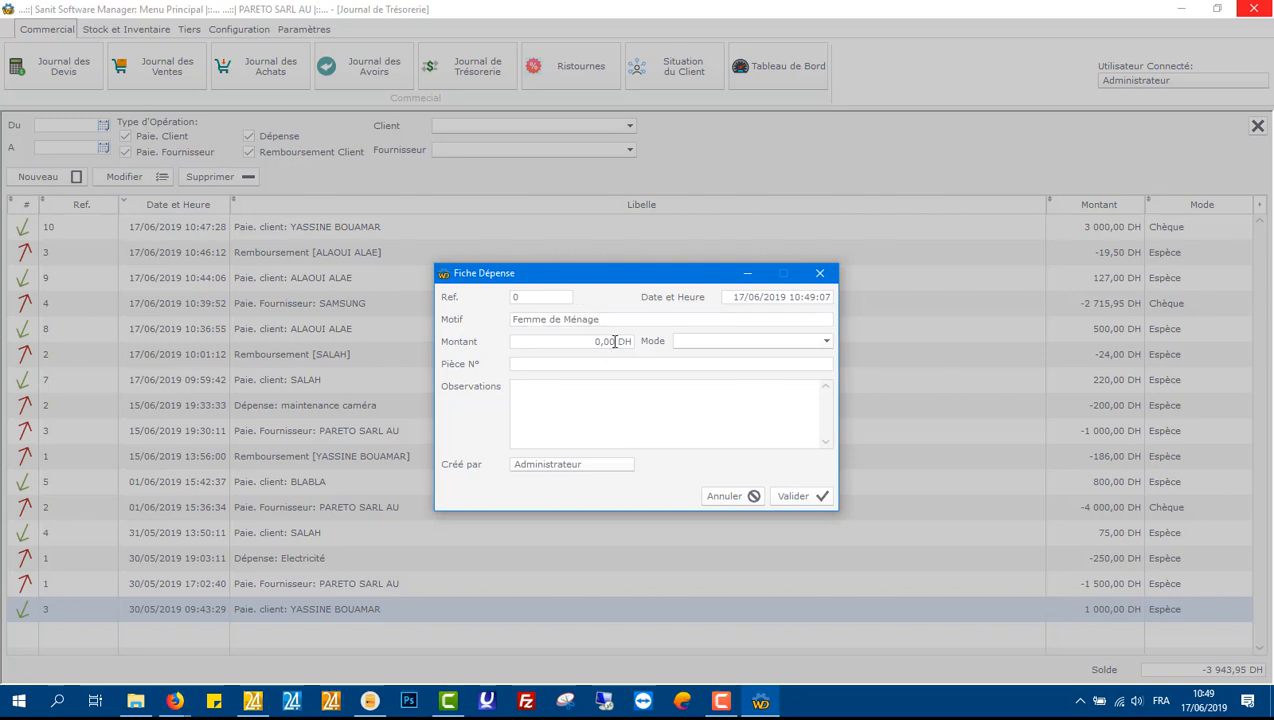
left_click(614, 341)
type("100")
left_click(681, 340)
left_click(725, 361)
left_click(795, 497)
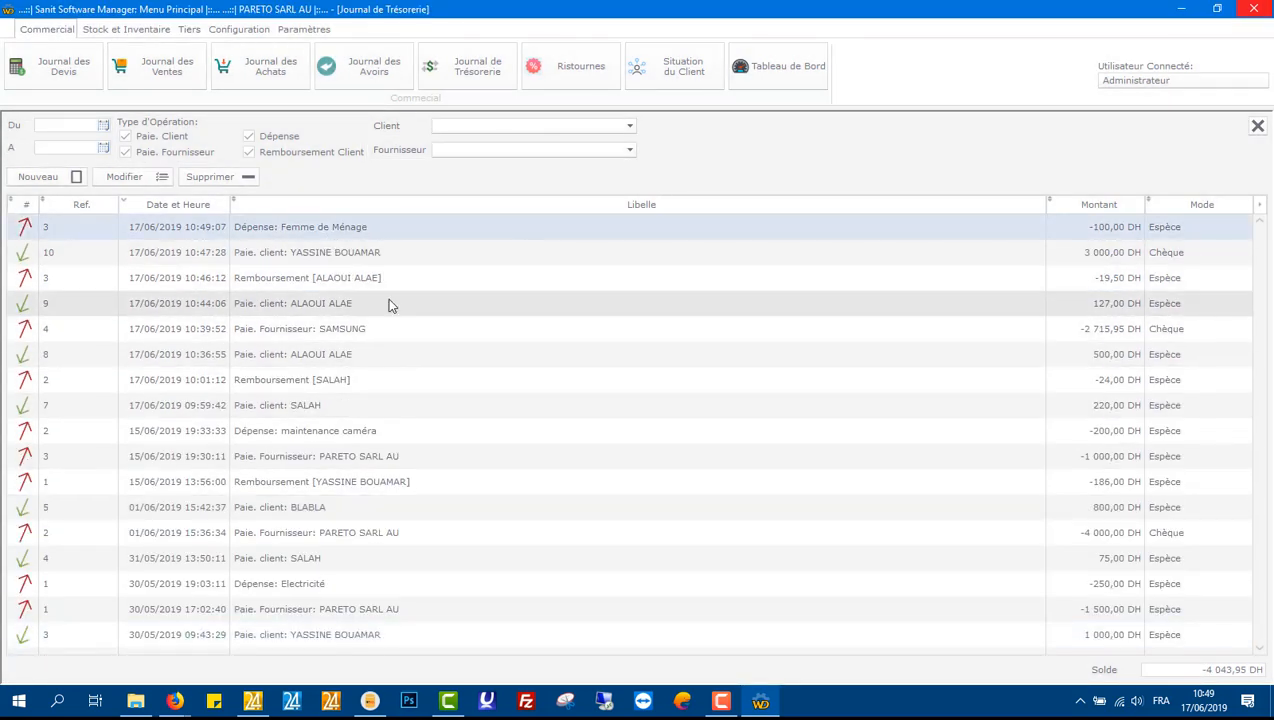
Step: Filter the treasury journal from 01/06/2019 to 17/06/2019, then close it
left_click(104, 126)
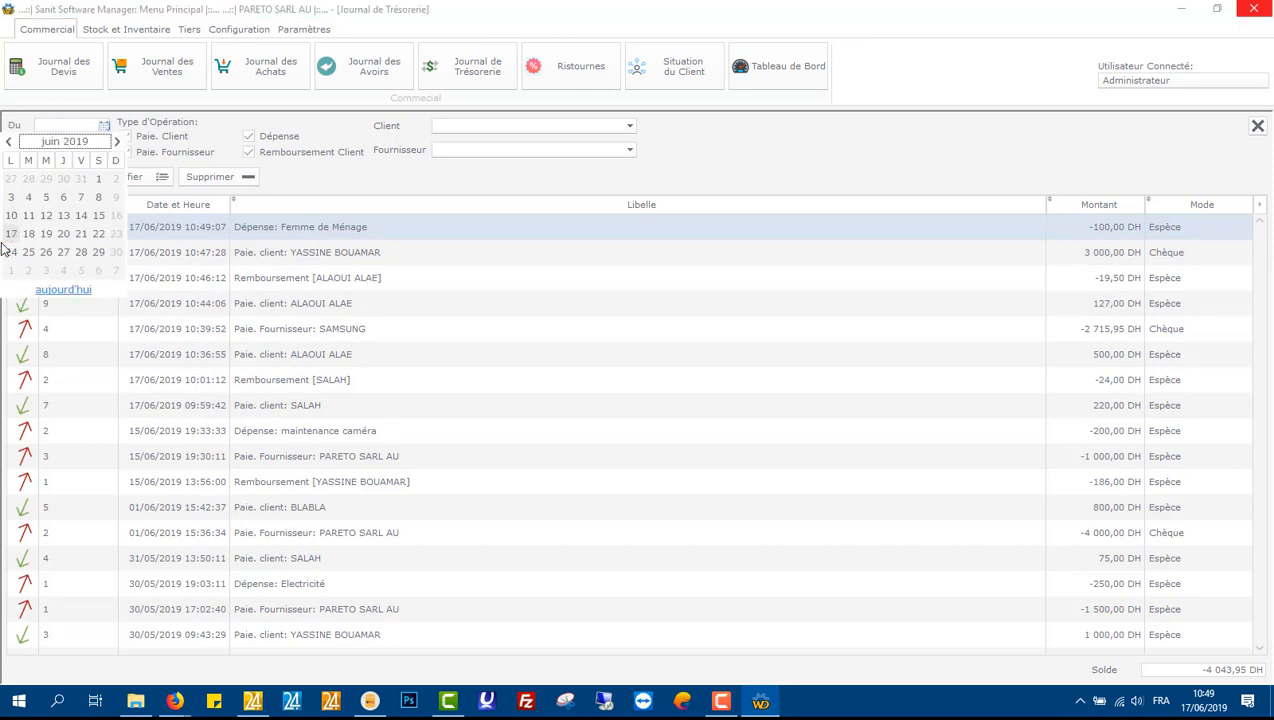
left_click(99, 179)
left_click(104, 148)
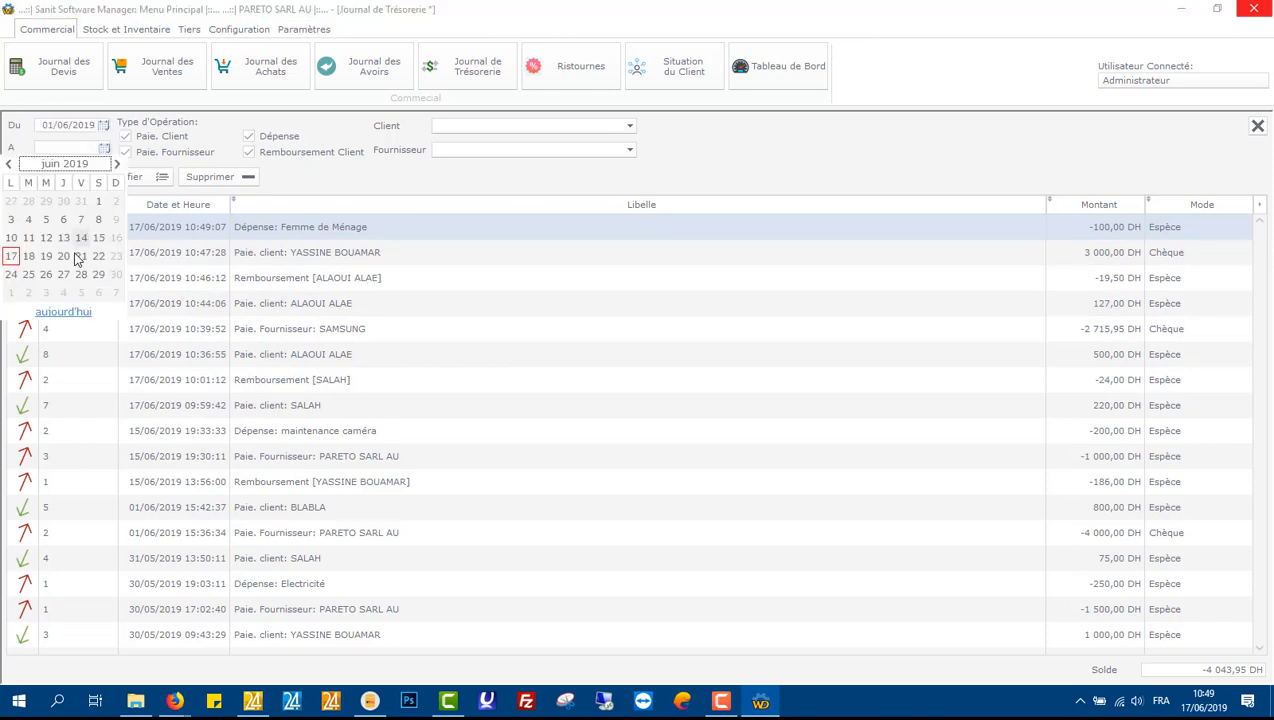
left_click(12, 256)
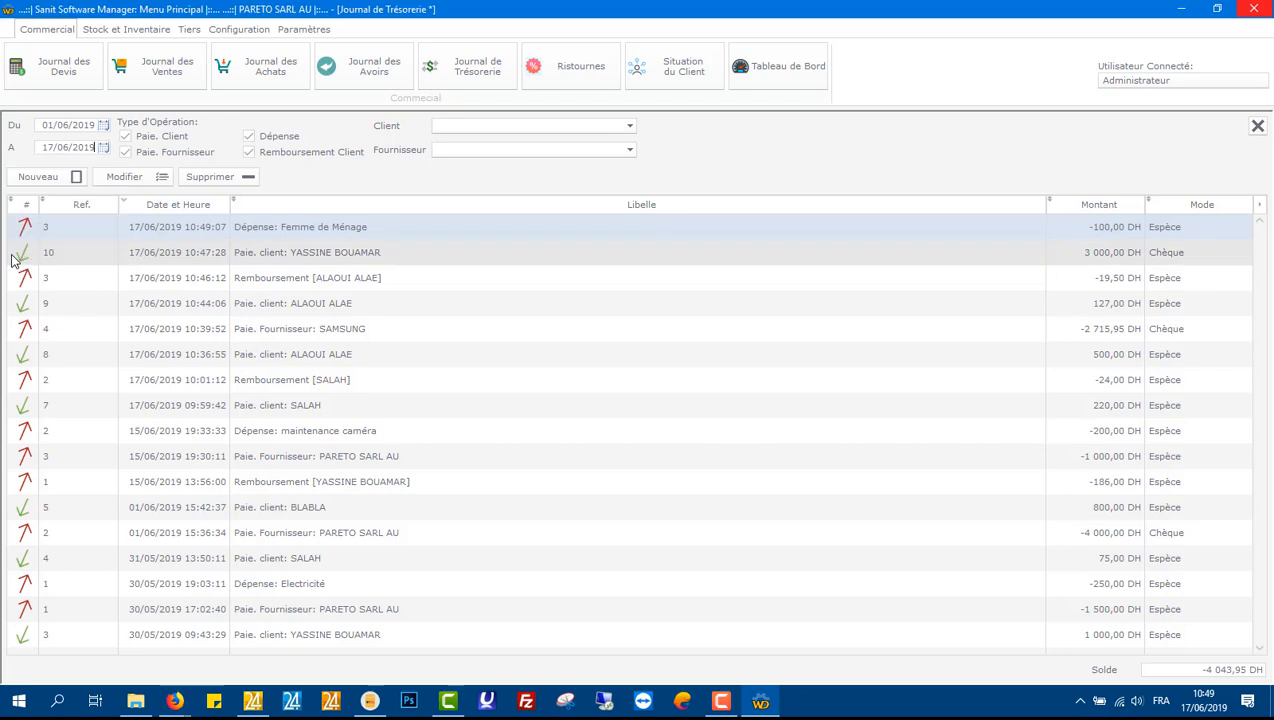
left_click(250, 140)
left_click(262, 140)
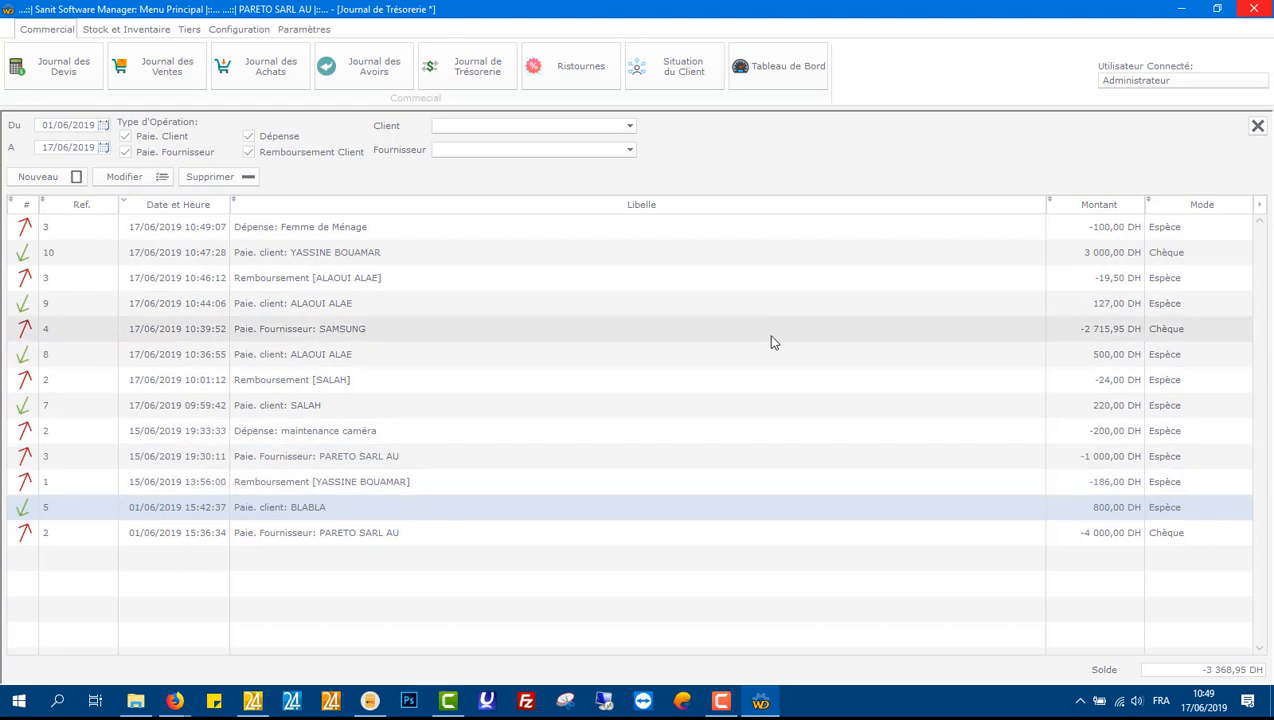
left_click(1258, 125)
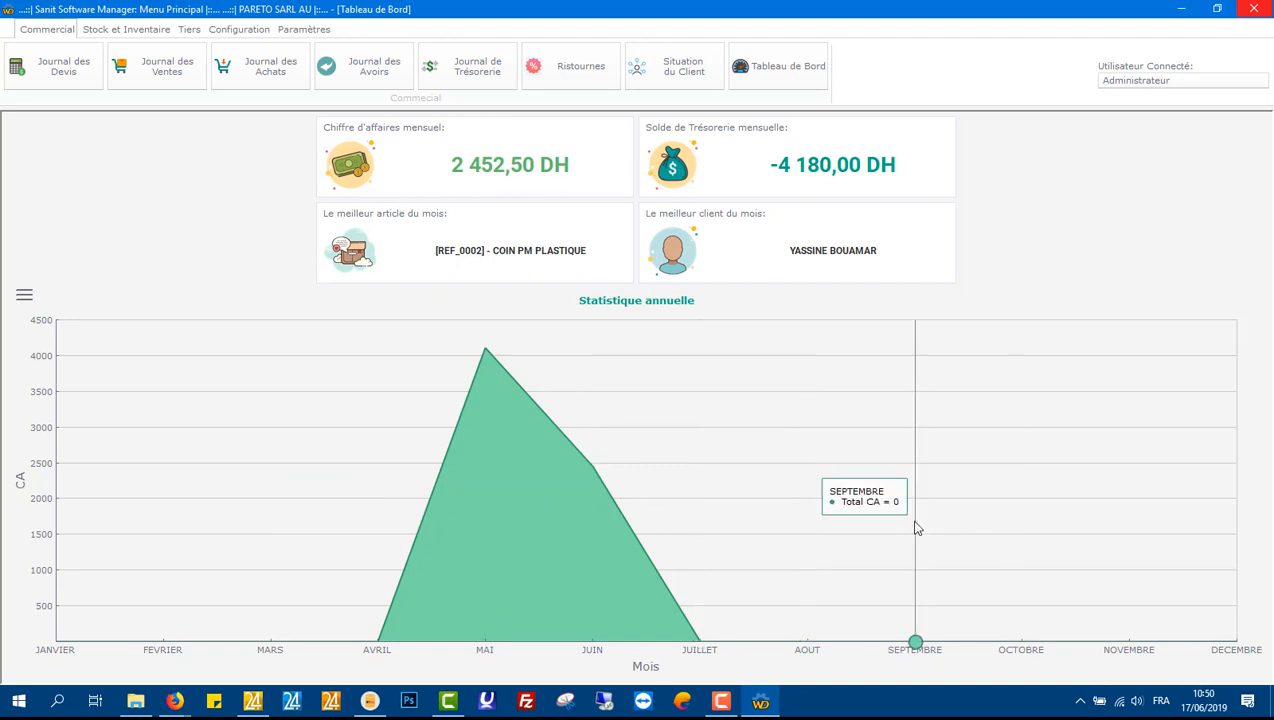
Step: Try the dashboard's annual chart as histogram, curve and area styles
left_click(24, 296)
left_click(138, 345)
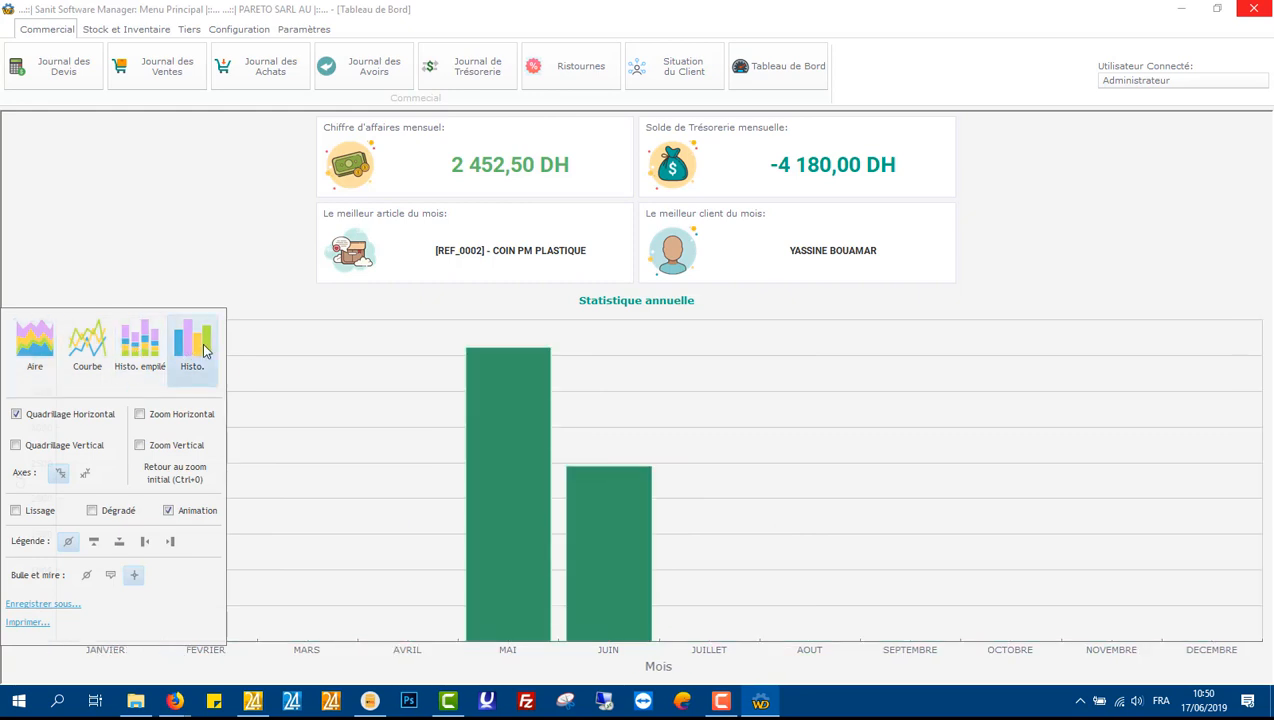
left_click(87, 343)
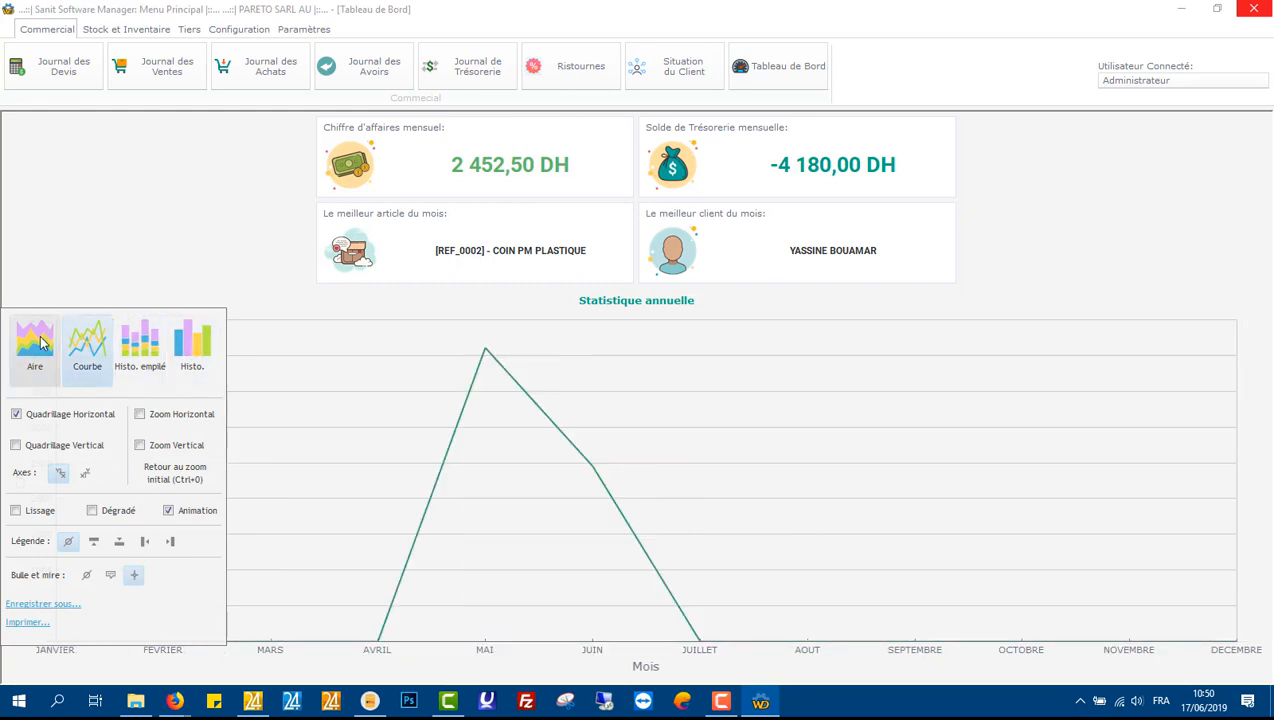
left_click(40, 343)
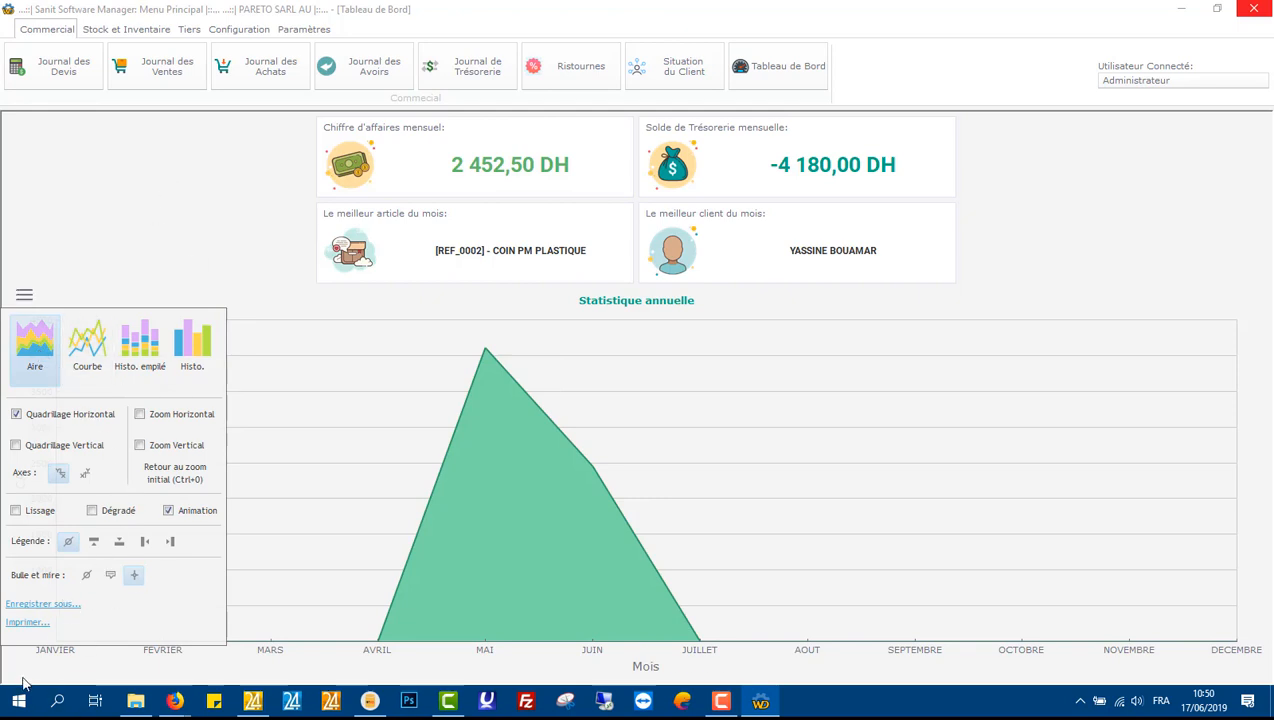
left_click(100, 230)
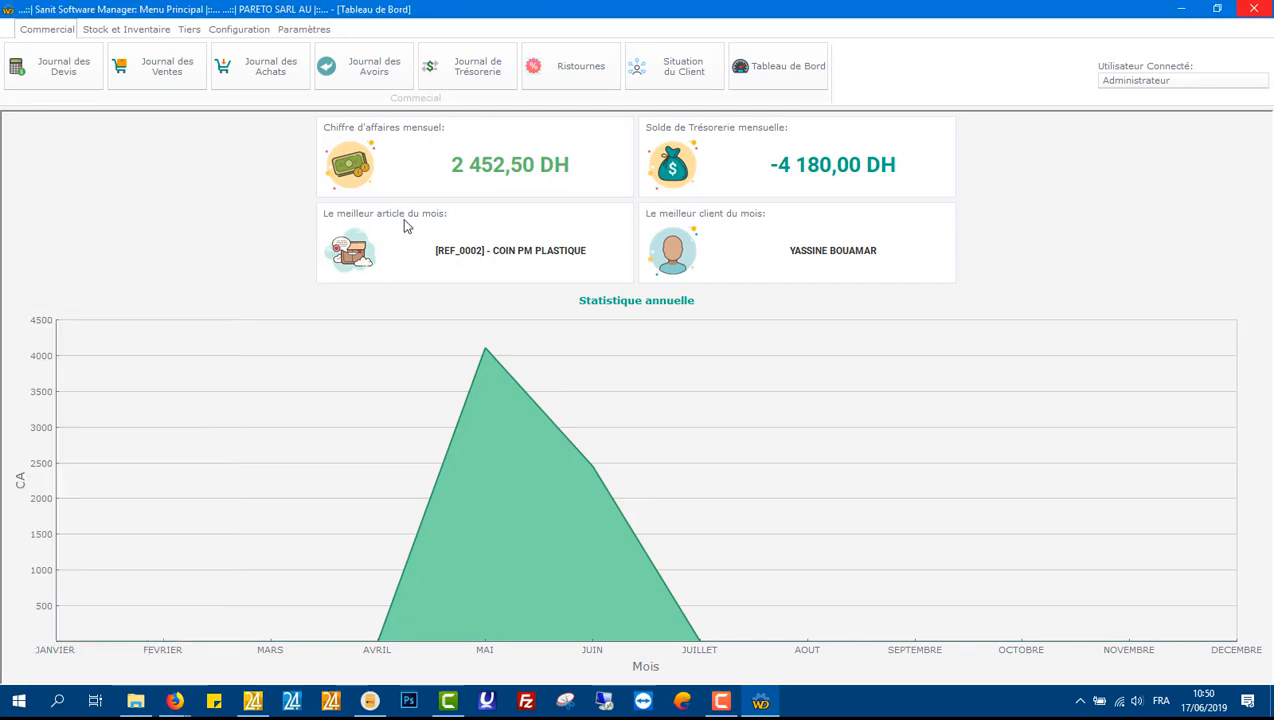